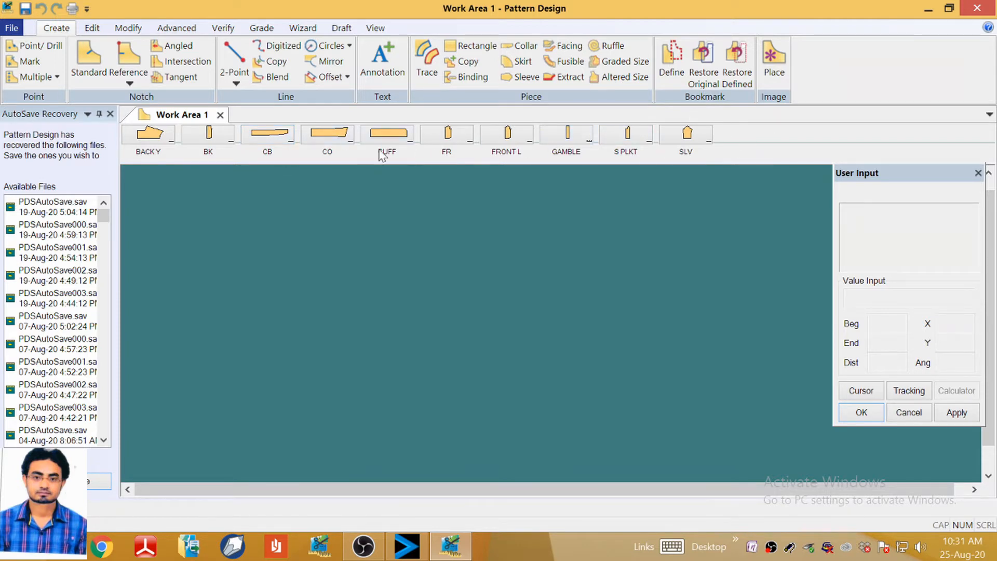
# Place all pattern pieces tiled in the work area and position the back yoke directly above the back piece.
pyautogui.rightClick(756, 132)
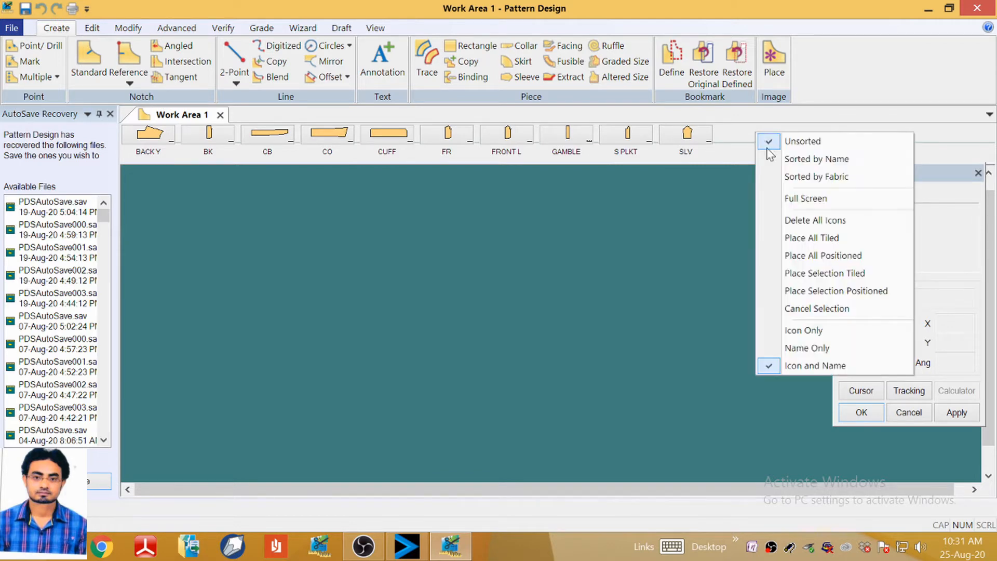
pyautogui.click(813, 239)
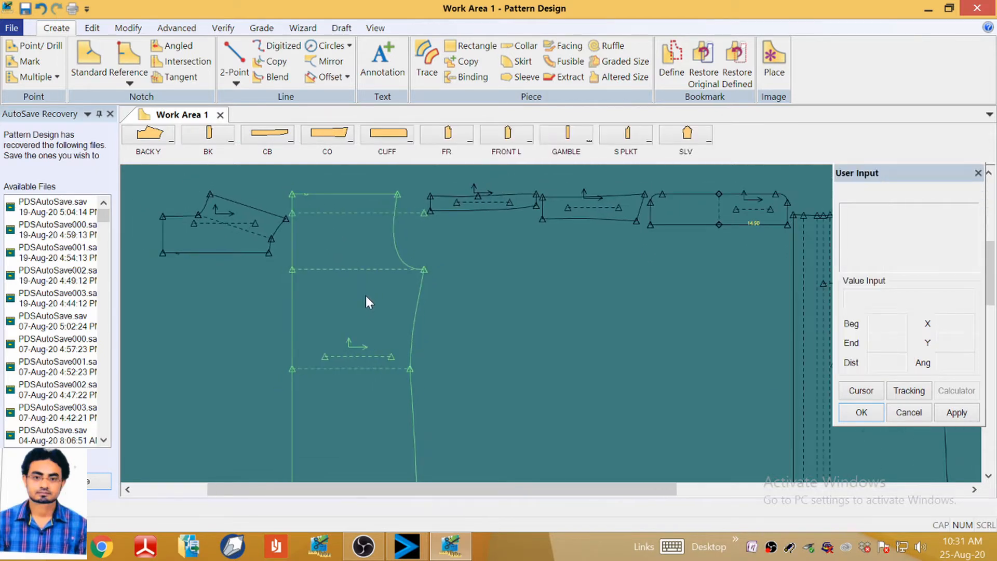
pyautogui.scroll(-3, 474, 222)
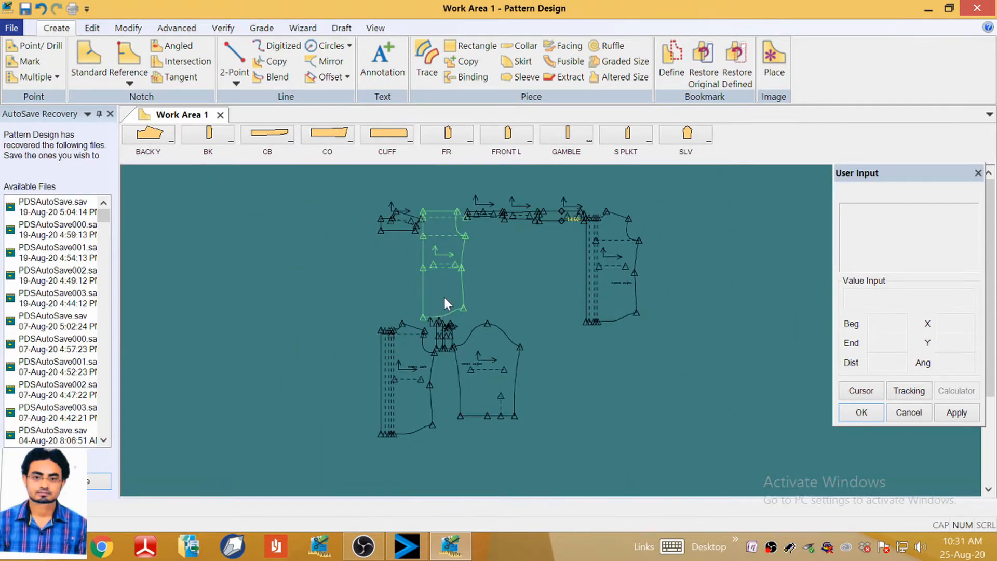
pyautogui.scroll(1, 446, 261)
pyautogui.moveTo(428, 240); pyautogui.dragTo(289, 324)
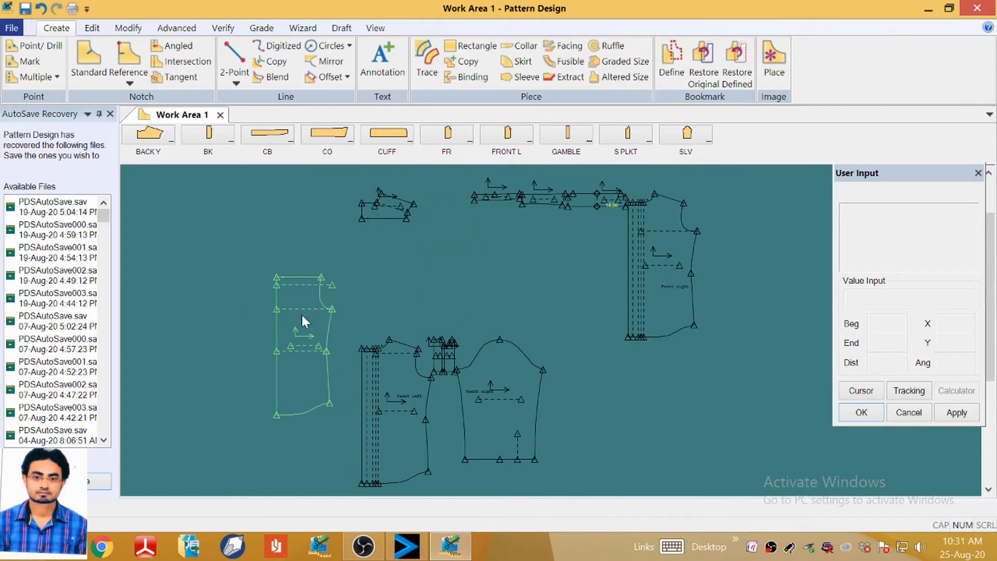
pyautogui.moveTo(383, 213); pyautogui.dragTo(294, 262)
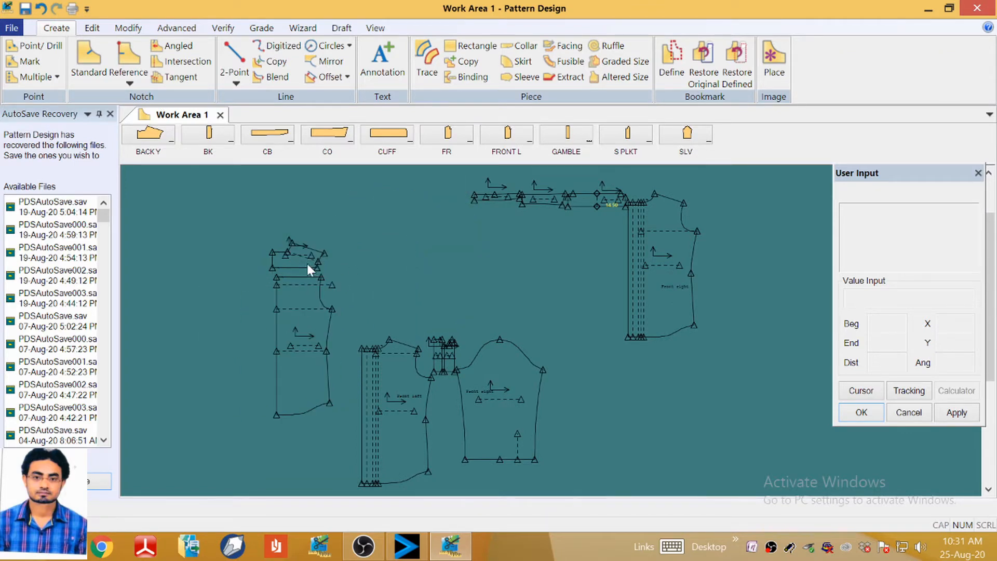
# Clear the two small placket pieces aside and line up the front left, front right and sleeve beside the back piece.
pyautogui.moveTo(432, 349); pyautogui.dragTo(735, 266)
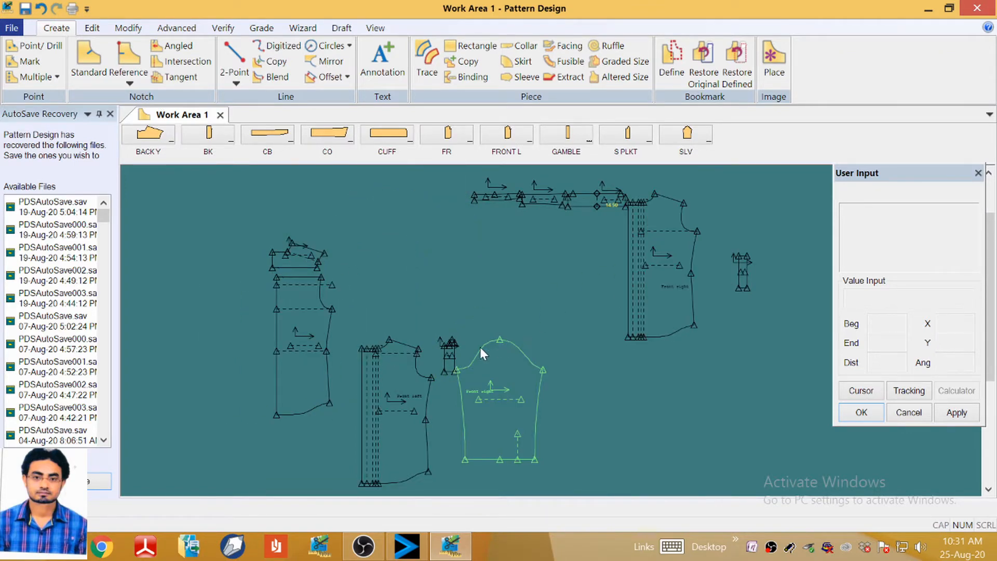
pyautogui.moveTo(507, 333); pyautogui.dragTo(774, 247)
pyautogui.moveTo(405, 397); pyautogui.dragTo(396, 301)
pyautogui.moveTo(496, 369); pyautogui.dragTo(746, 374)
pyautogui.moveTo(665, 286); pyautogui.dragTo(474, 343)
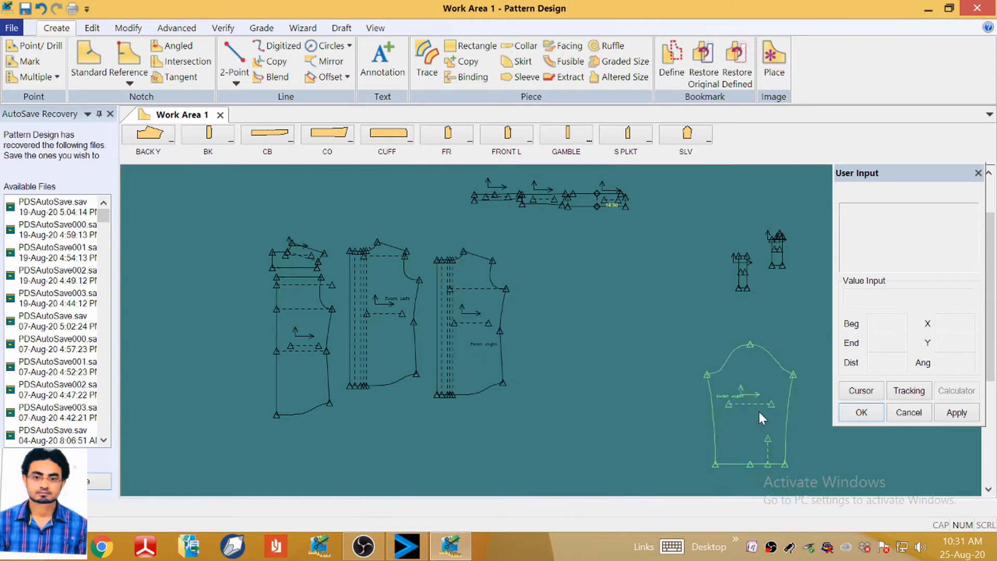
pyautogui.moveTo(763, 408); pyautogui.dragTo(585, 338)
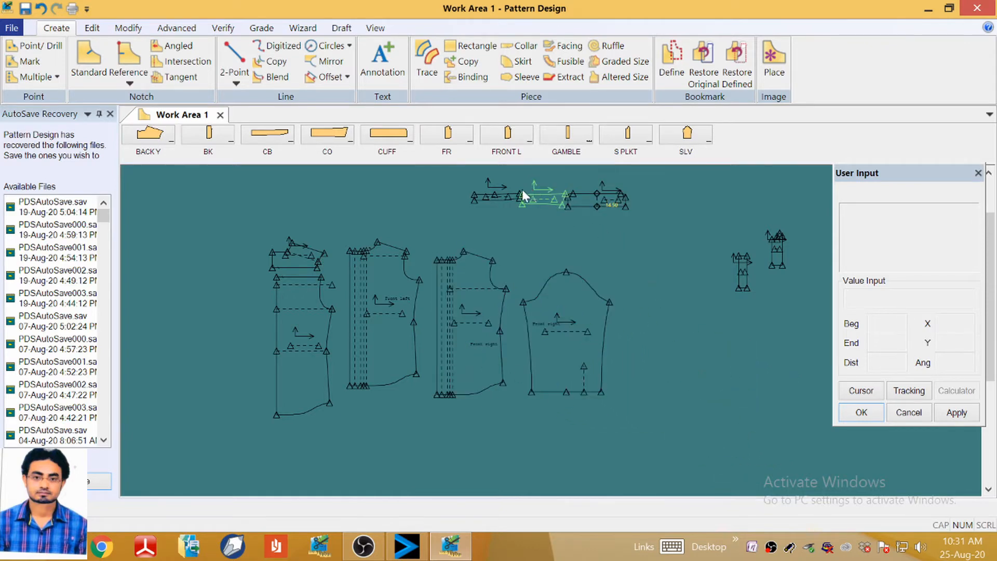
# Arrange the two collar pieces above the fronts, the cuff below the sleeve and both placket pieces beside the sleeve.
pyautogui.moveTo(492, 196); pyautogui.dragTo(424, 197)
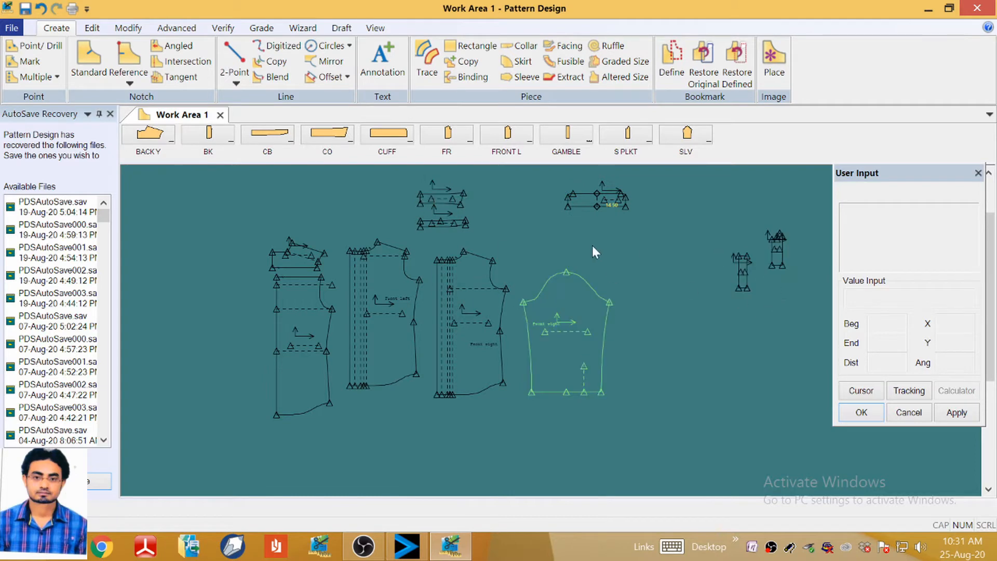
pyautogui.moveTo(597, 287); pyautogui.dragTo(618, 267)
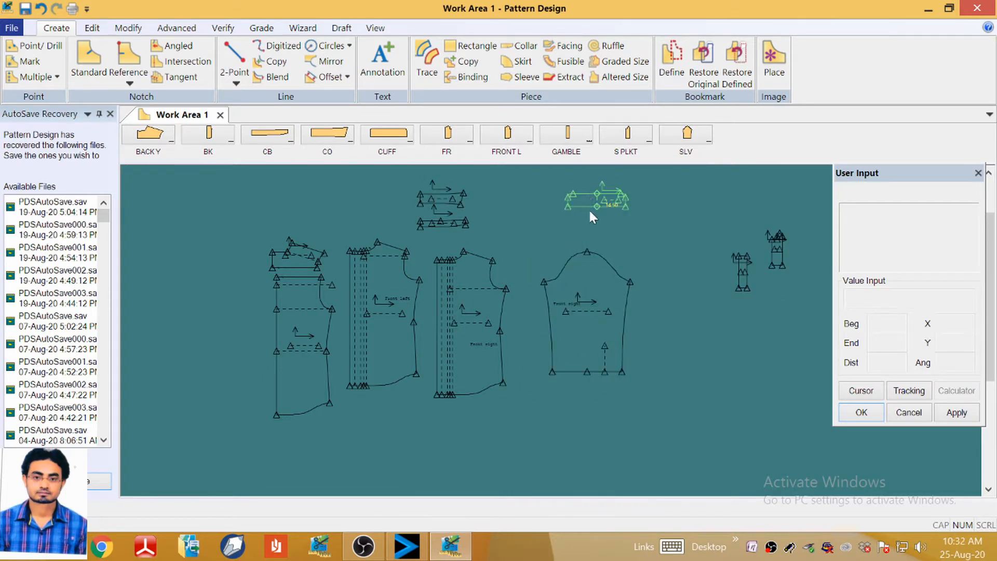
pyautogui.moveTo(588, 208); pyautogui.dragTo(625, 407)
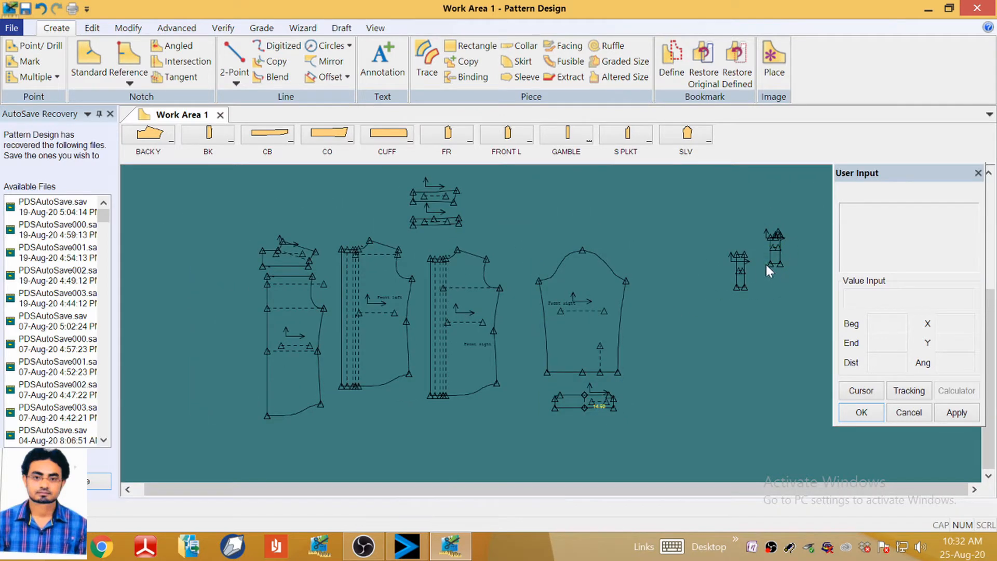
pyautogui.moveTo(771, 261); pyautogui.dragTo(672, 312)
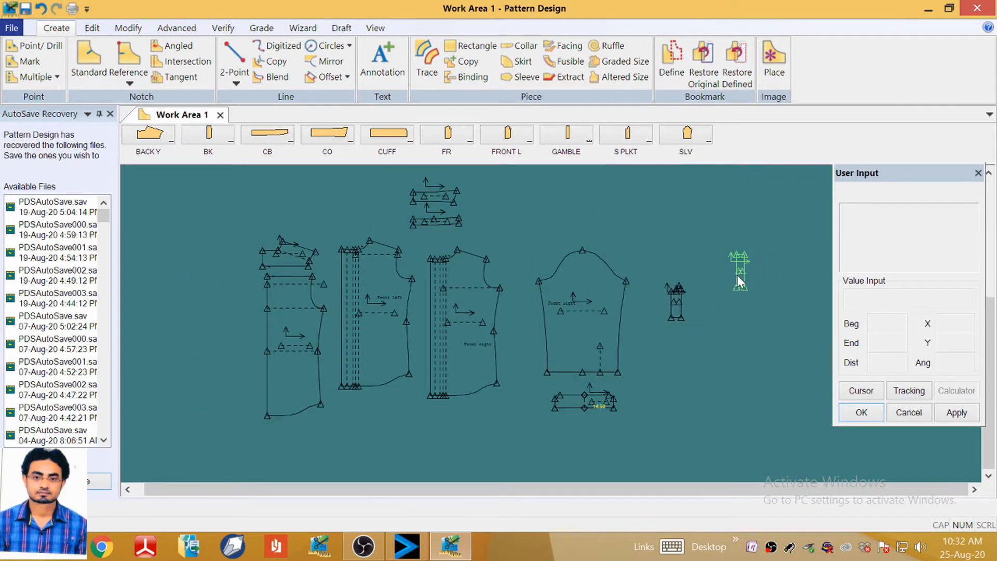
pyautogui.moveTo(741, 272); pyautogui.dragTo(703, 303)
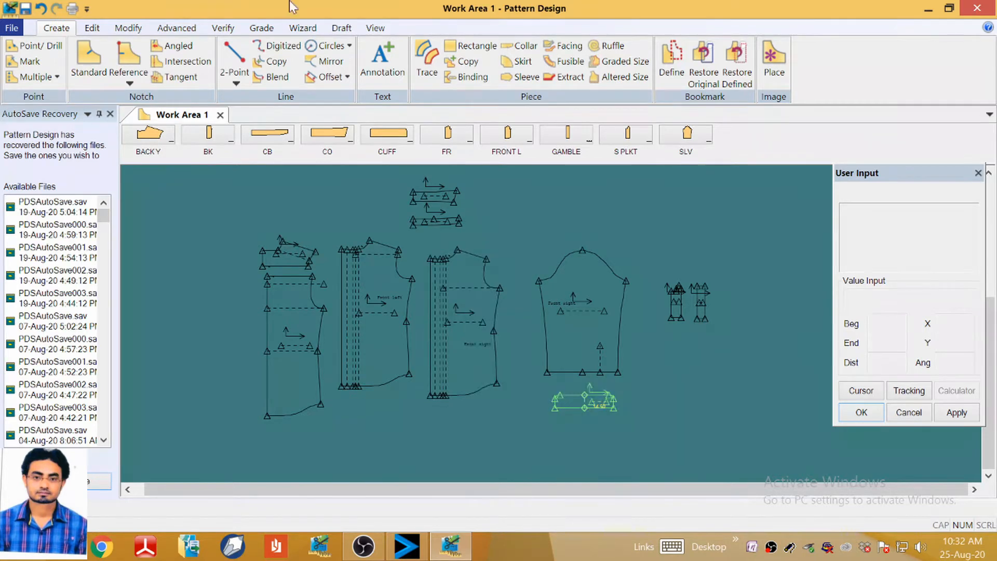
# Assign the SLIMSHIRTS-XXL rule table to all the pattern pieces in the work area.
pyautogui.click(262, 28)
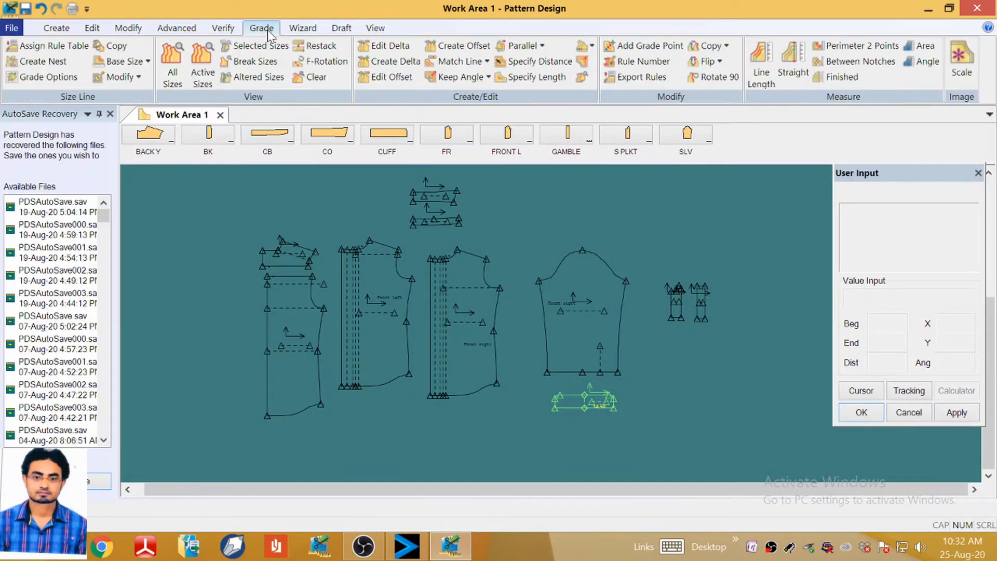
pyautogui.click(60, 51)
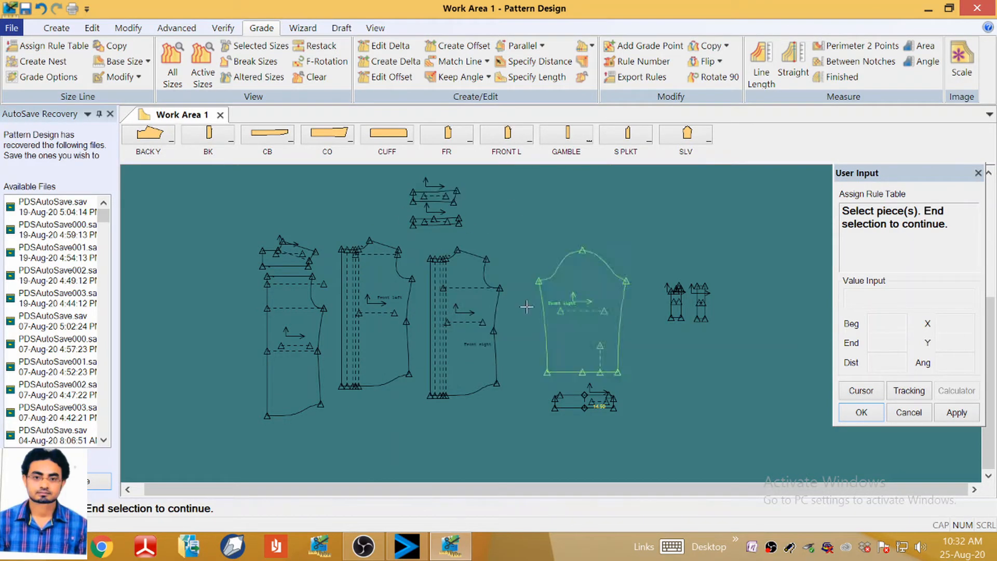
pyautogui.click(288, 263)
pyautogui.click(295, 332)
pyautogui.click(376, 297)
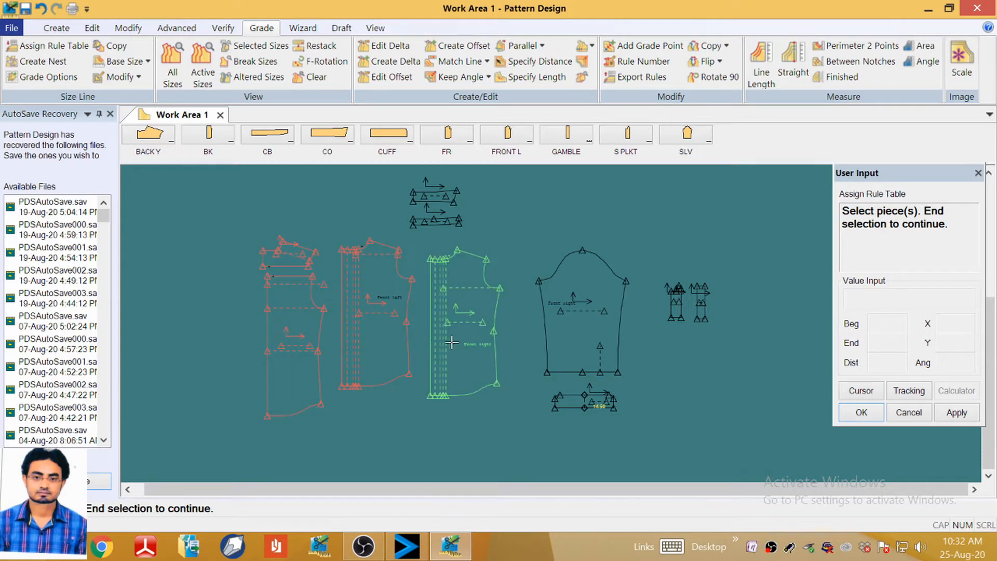
pyautogui.click(452, 343)
pyautogui.click(574, 334)
pyautogui.click(584, 401)
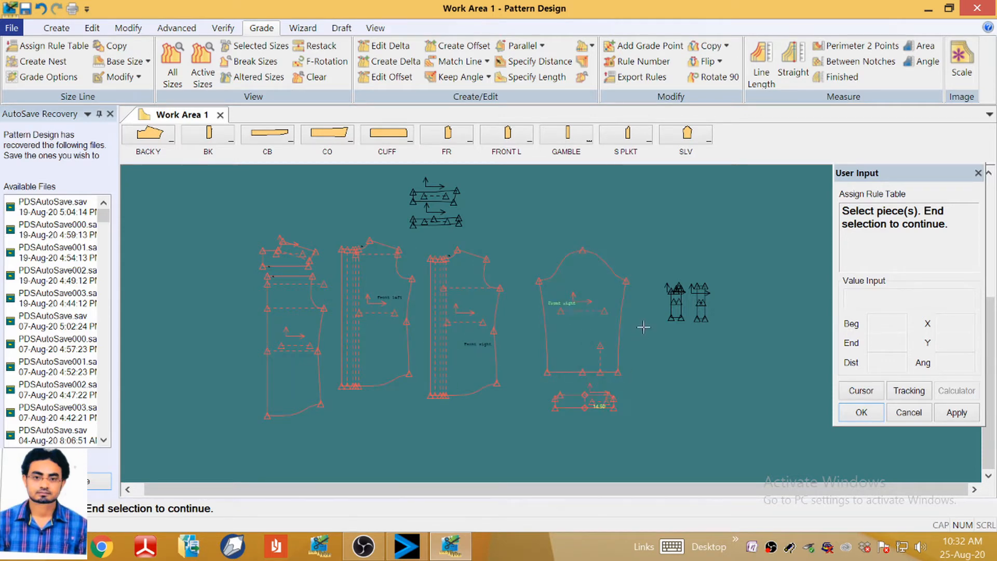
pyautogui.click(676, 306)
pyautogui.click(705, 304)
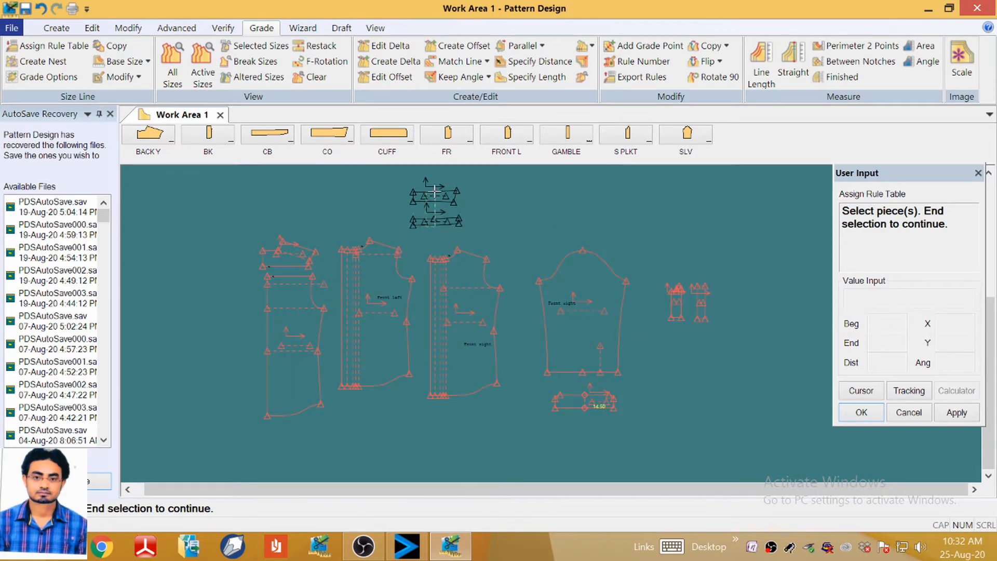
pyautogui.click(429, 216)
pyautogui.rightClick(520, 207)
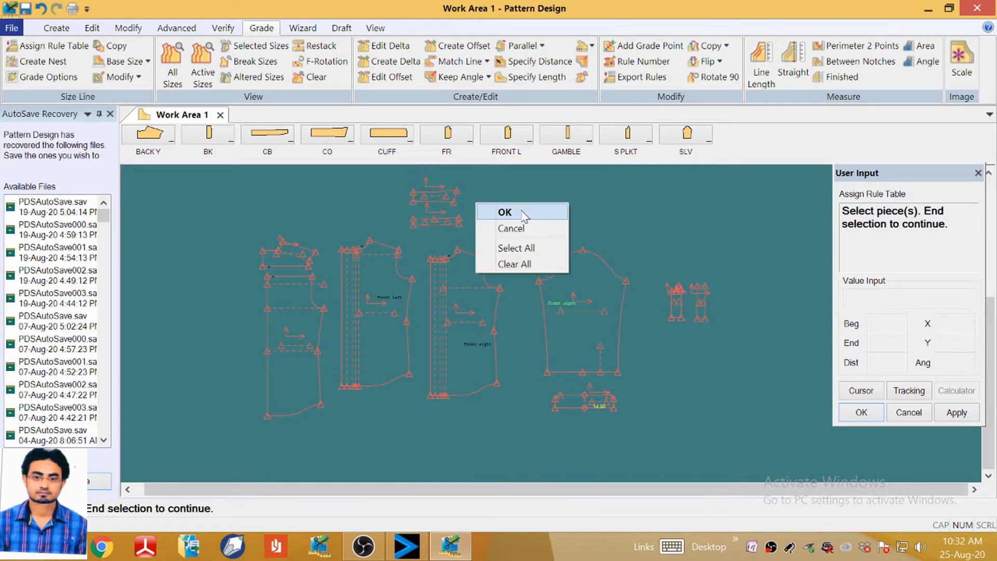
pyautogui.click(520, 212)
pyautogui.click(344, 189)
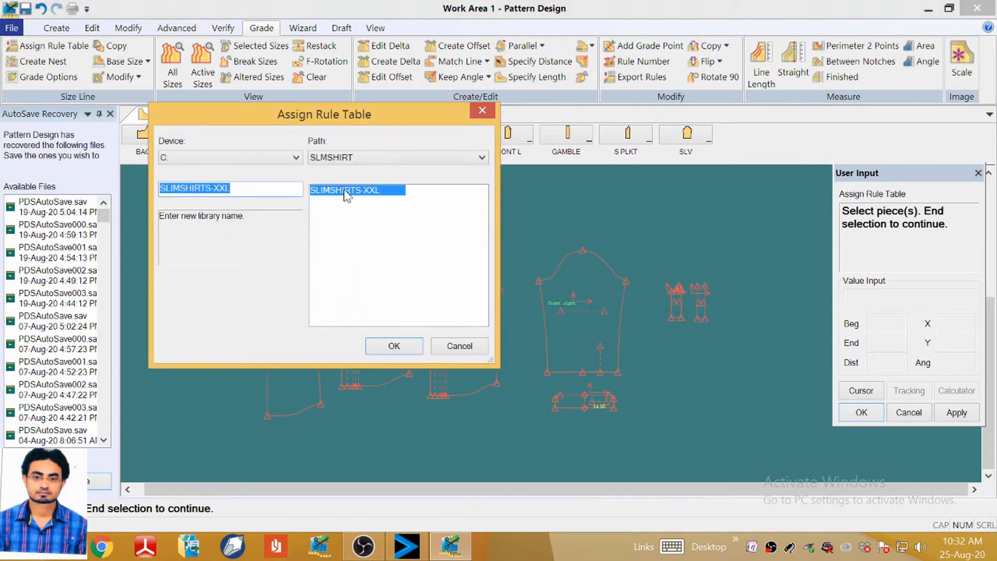
pyautogui.click(395, 345)
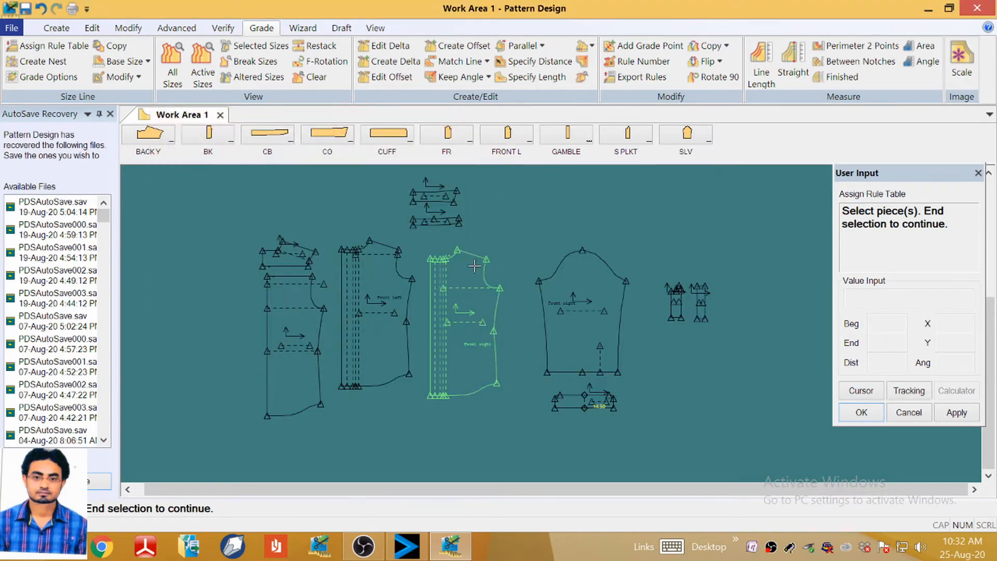
pyautogui.rightClick(494, 220)
pyautogui.click(538, 226)
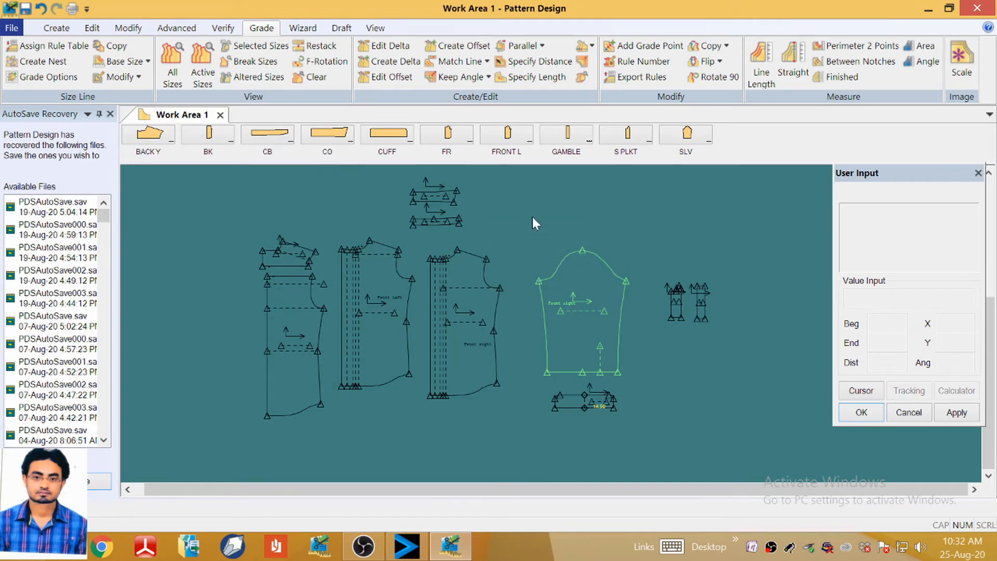
# Add grade points at the peak of the sleeve cap and at the sleeve's right underarm corner.
pyautogui.click(651, 46)
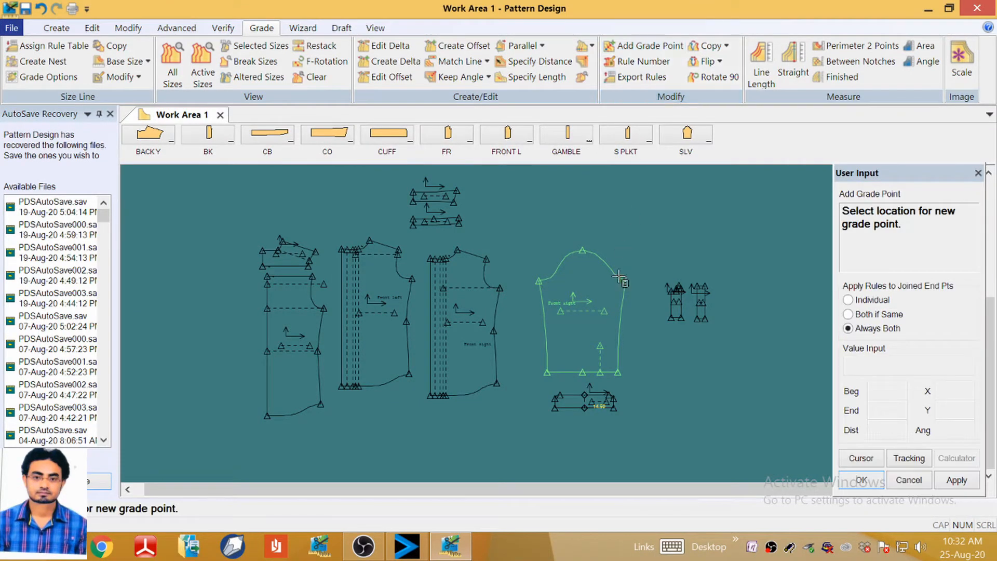
pyautogui.scroll(3, 602, 262)
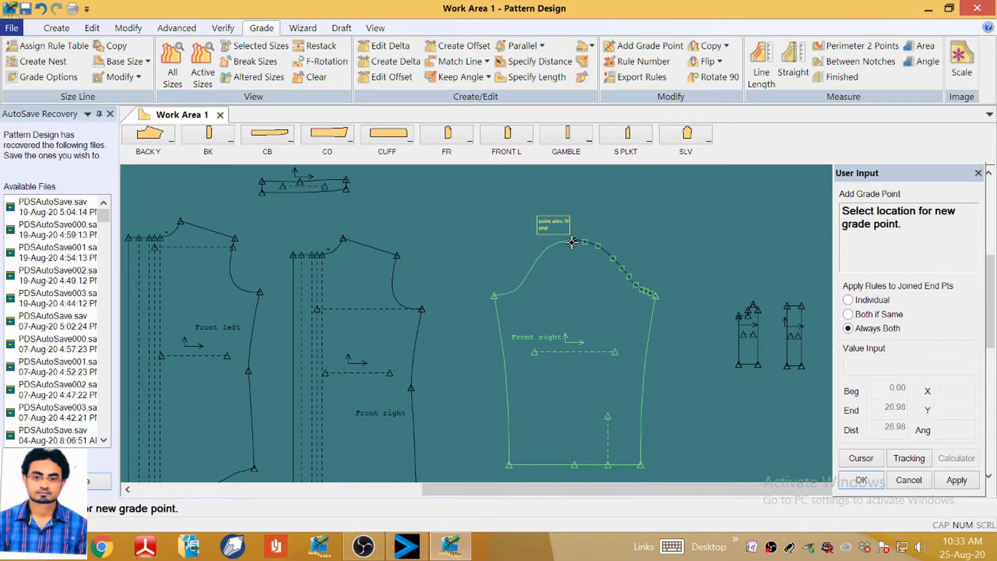
pyautogui.click(572, 242)
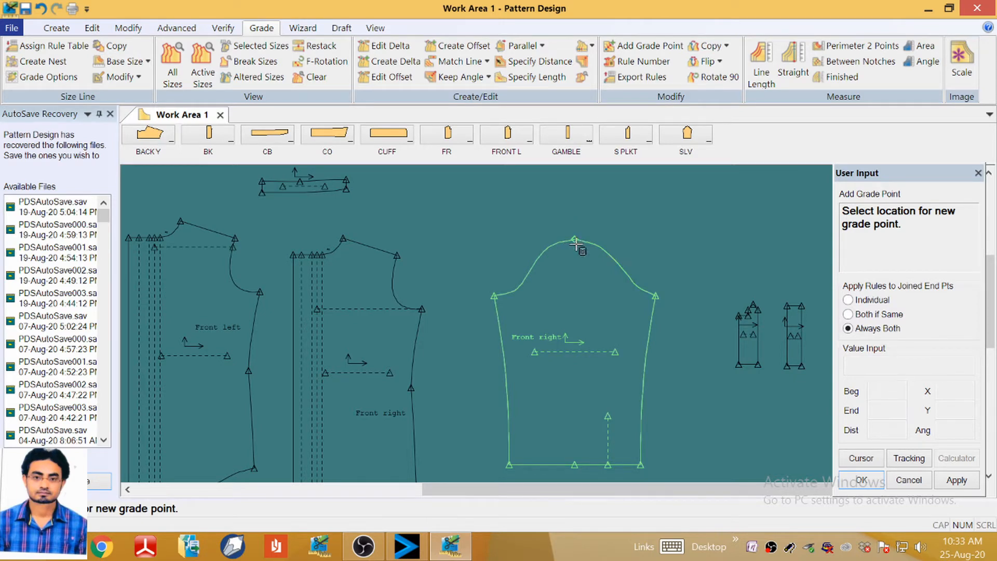
pyautogui.click(660, 292)
pyautogui.scroll(-2, 584, 241)
pyautogui.scroll(2, 652, 438)
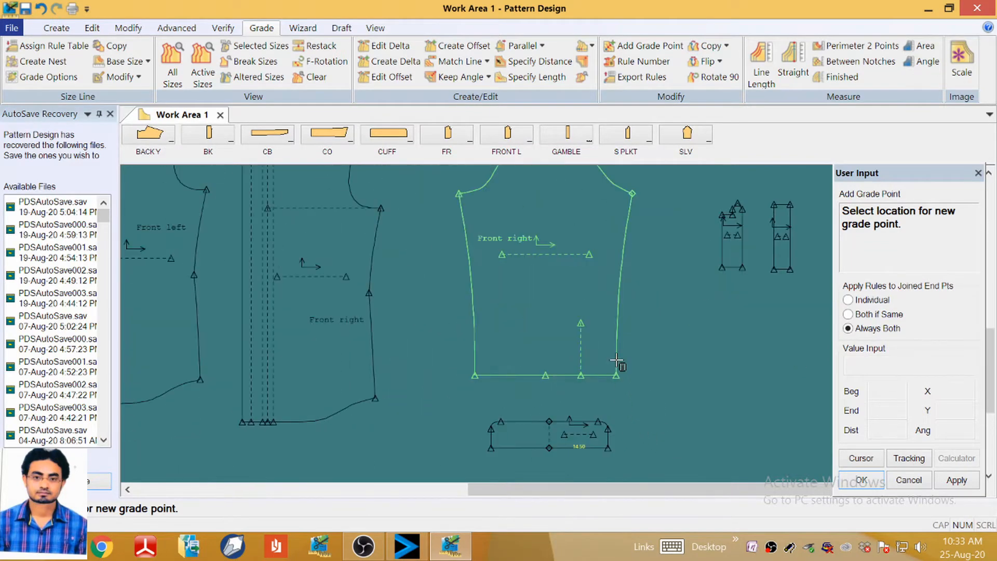
# Add grade points at both hem corners, the hem midpoint and the left underarm corner of the sleeve.
pyautogui.click(619, 377)
pyautogui.scroll(3, 623, 387)
pyautogui.scroll(-3, 619, 391)
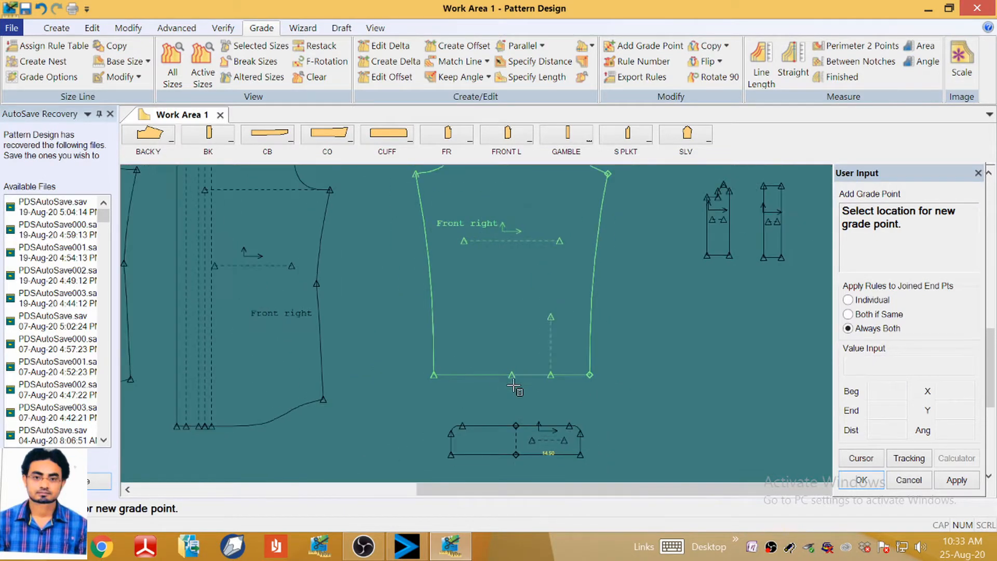
pyautogui.click(524, 373)
pyautogui.scroll(-2, 465, 379)
pyautogui.scroll(-2, 434, 402)
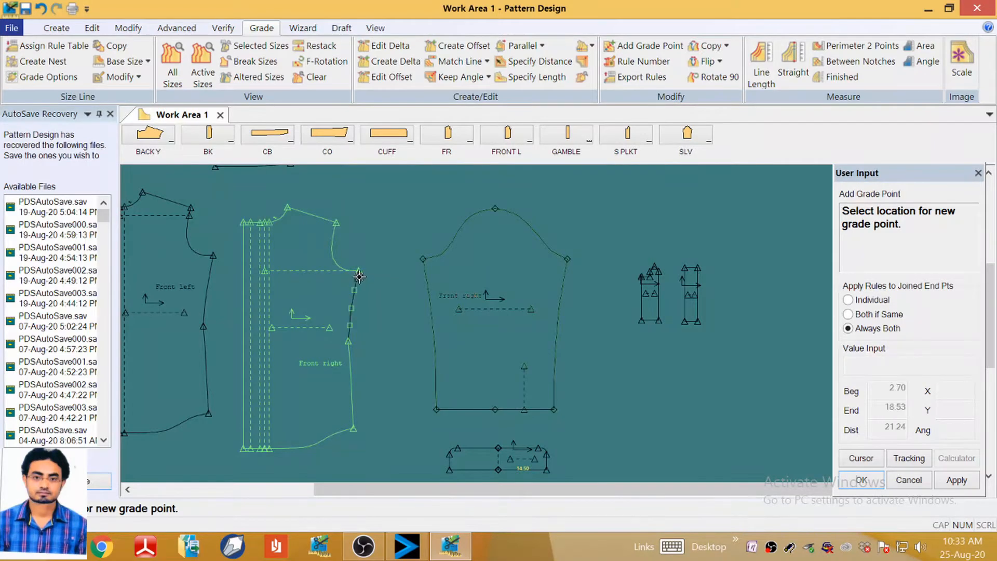
# Add grade points on the front right piece along the side seam, hem, placket bottom and shoulder tip.
pyautogui.click(349, 339)
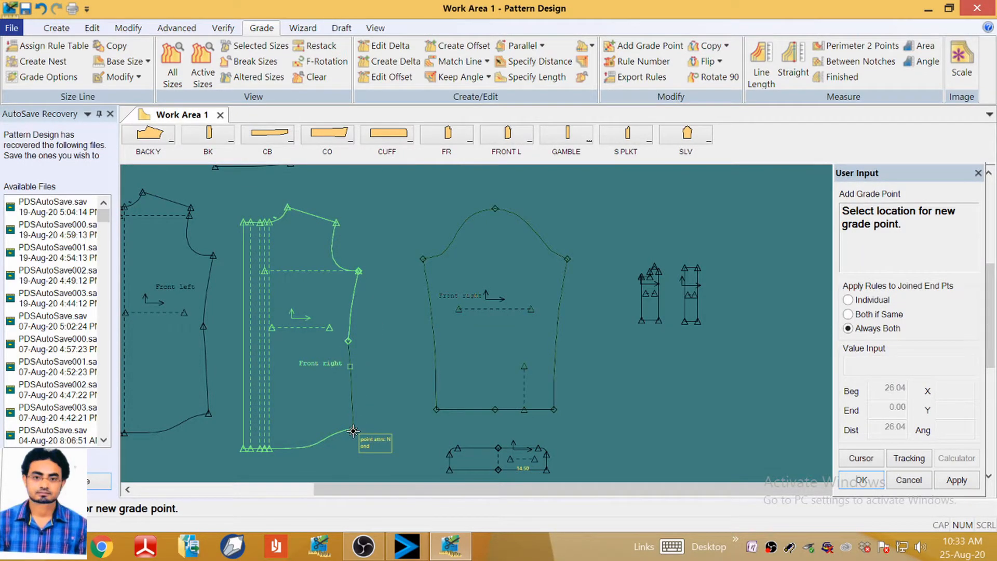
pyautogui.scroll(2, 266, 448)
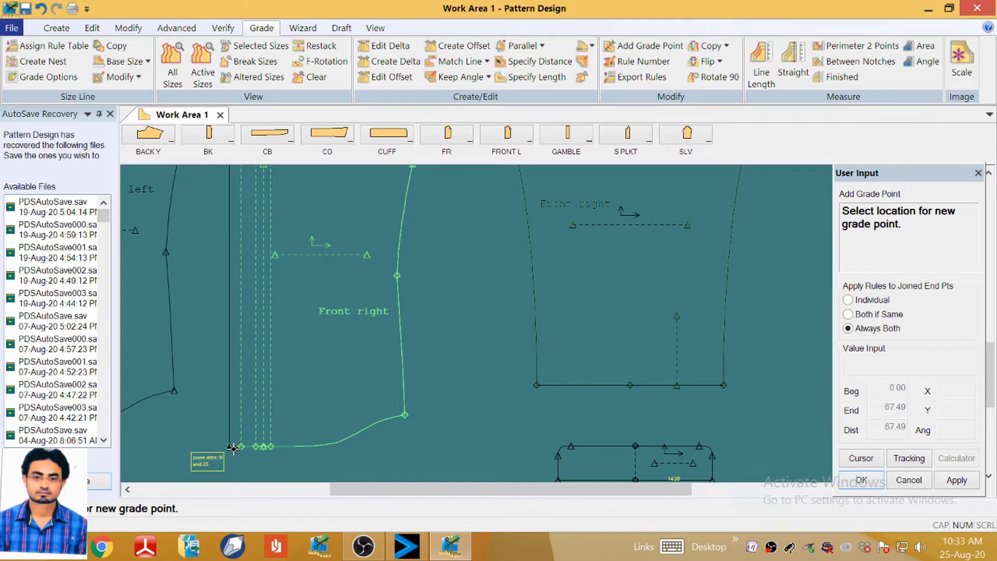
pyautogui.scroll(-3, 283, 459)
pyautogui.scroll(2, 310, 249)
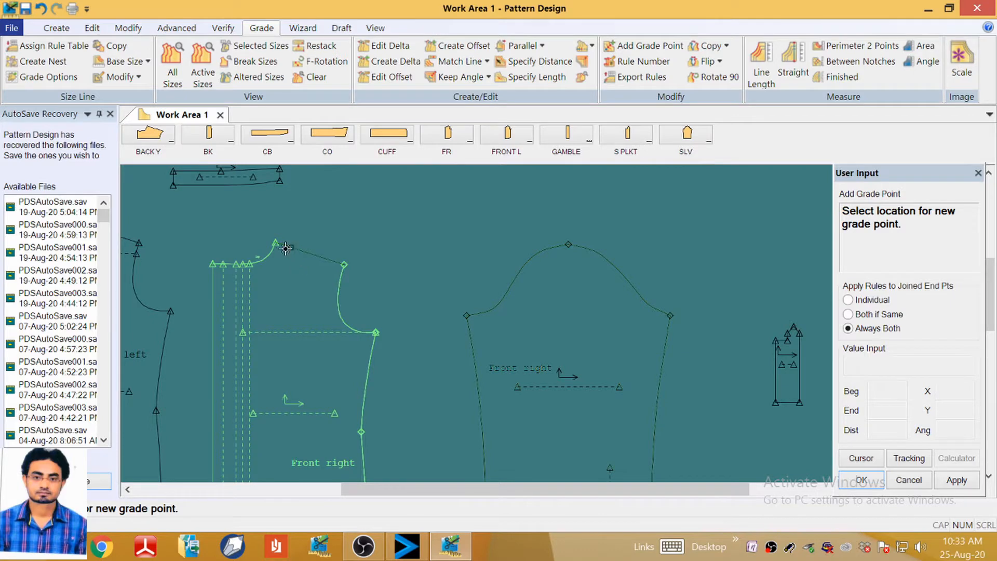
# Add grade points at the neck end of the shoulder and across the placket line tops on the front right piece.
pyautogui.click(242, 263)
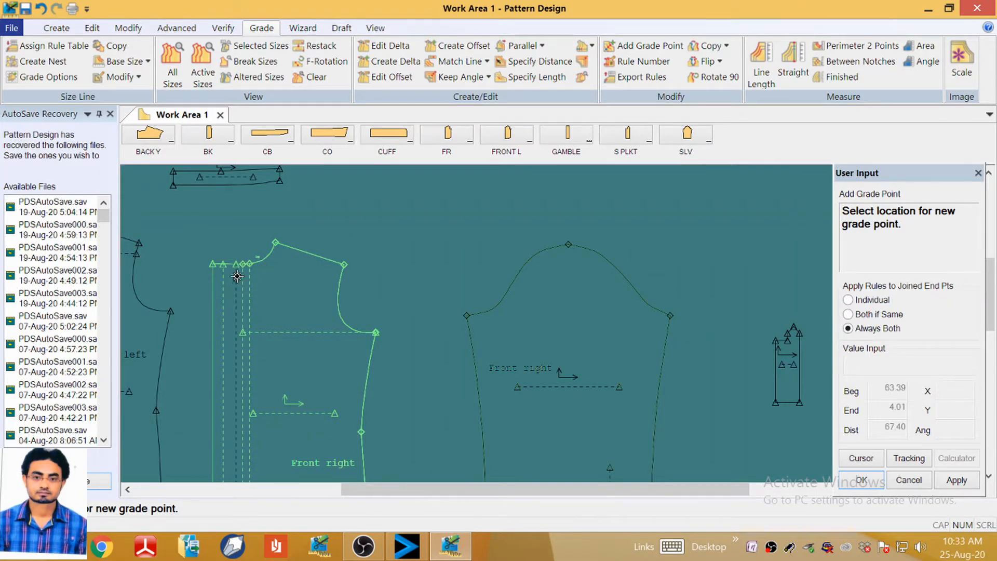
pyautogui.click(236, 263)
pyautogui.click(224, 264)
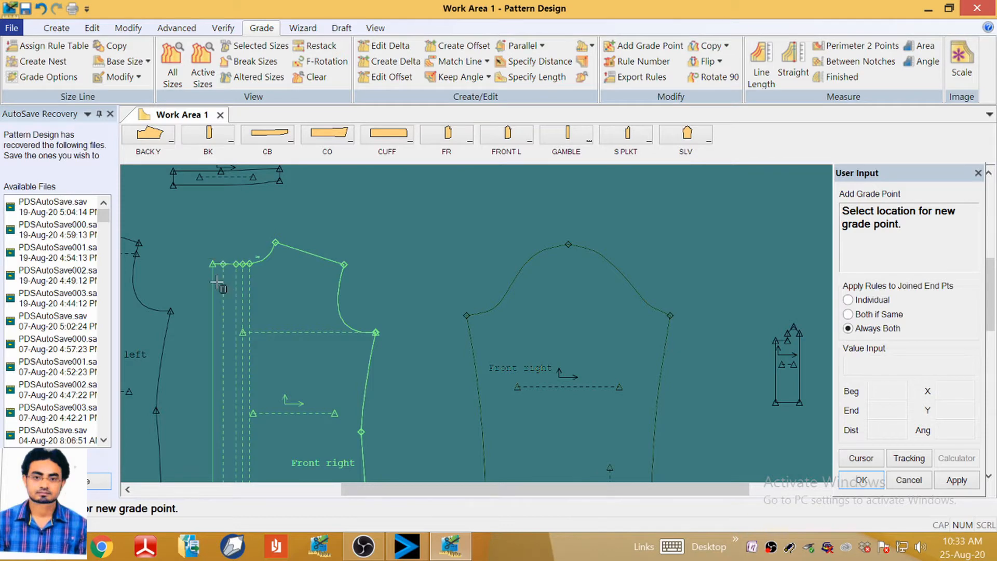
pyautogui.scroll(-4, 352, 251)
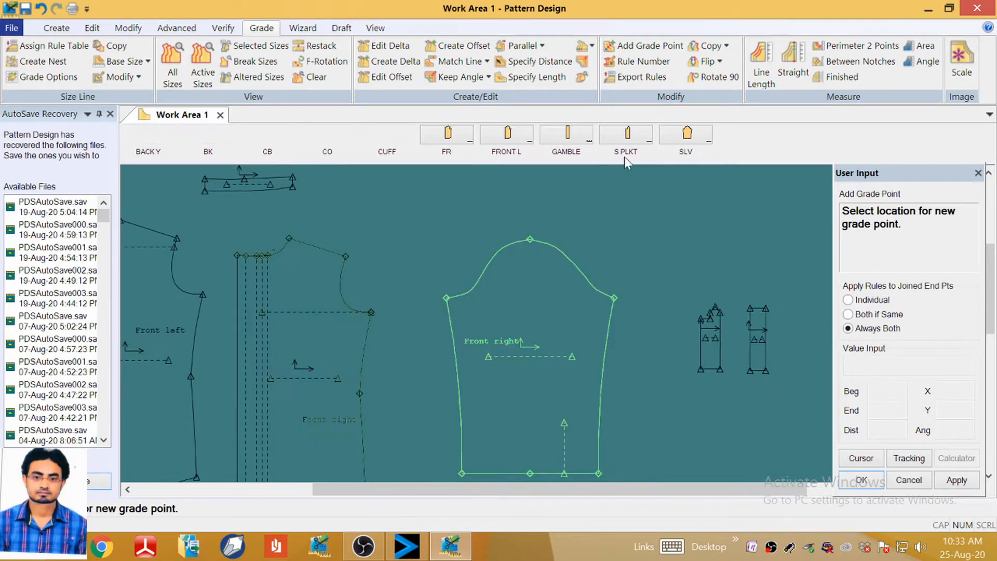
pyautogui.scroll(2, 352, 251)
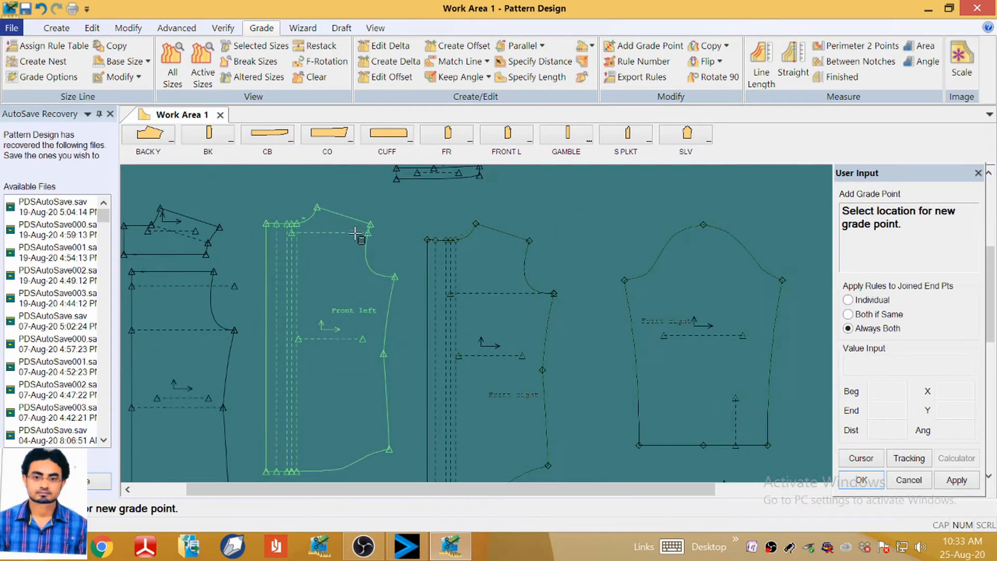
# Add grade points on the front left piece at the underarm, waist, side hem corner and the placket line bottoms along the hem.
pyautogui.click(395, 276)
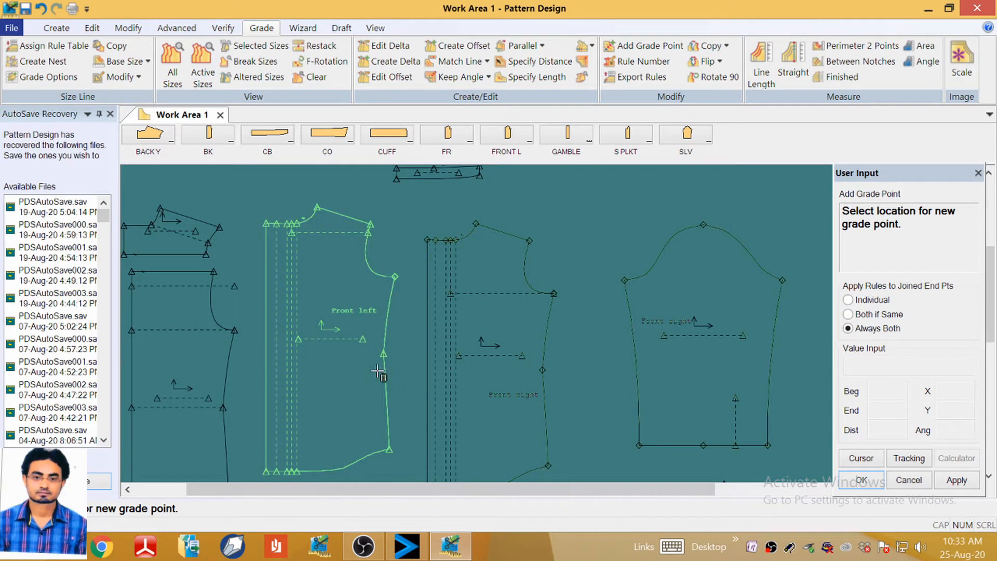
pyautogui.click(384, 354)
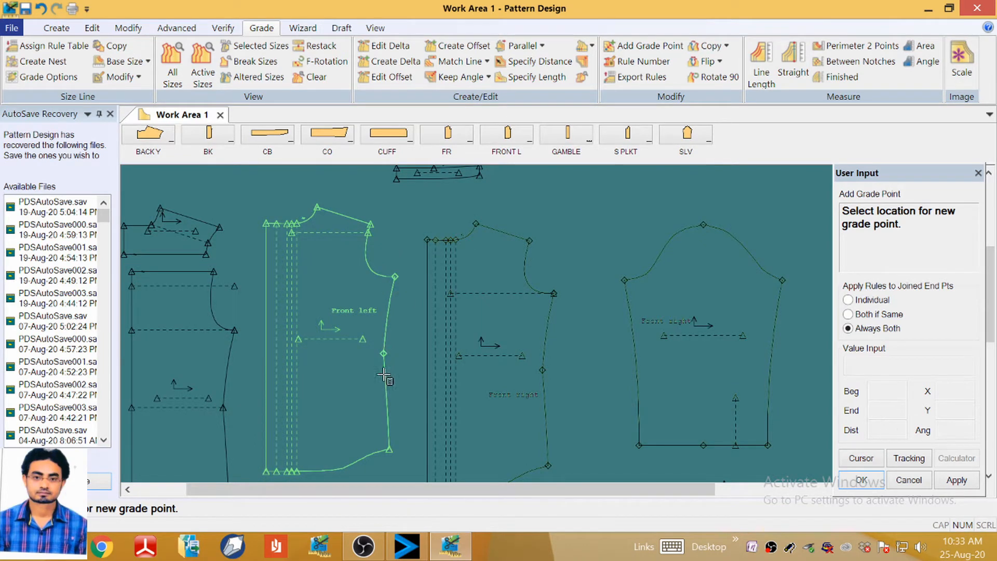
pyautogui.click(390, 449)
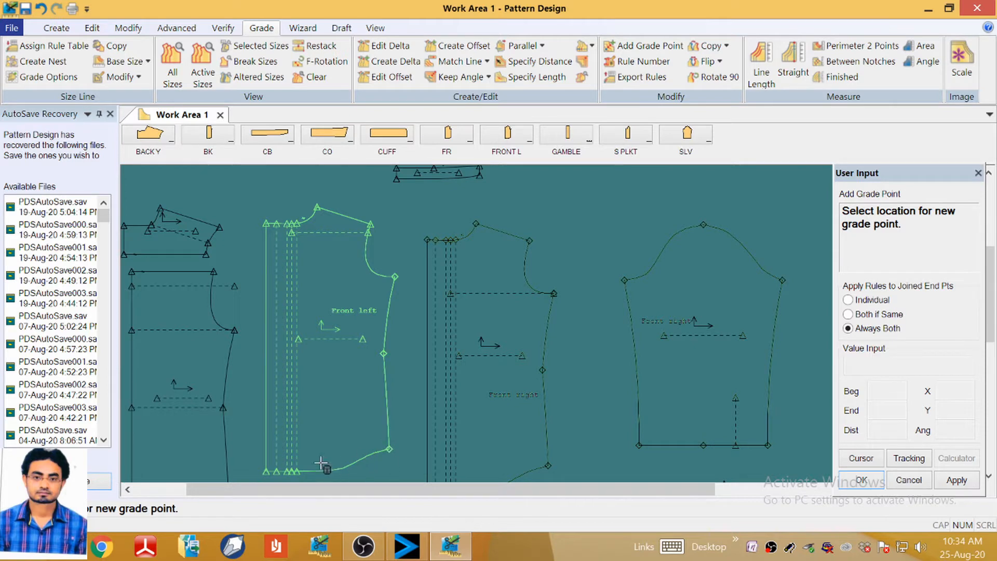
pyautogui.click(292, 473)
pyautogui.scroll(3, 311, 410)
pyautogui.scroll(2, 338, 342)
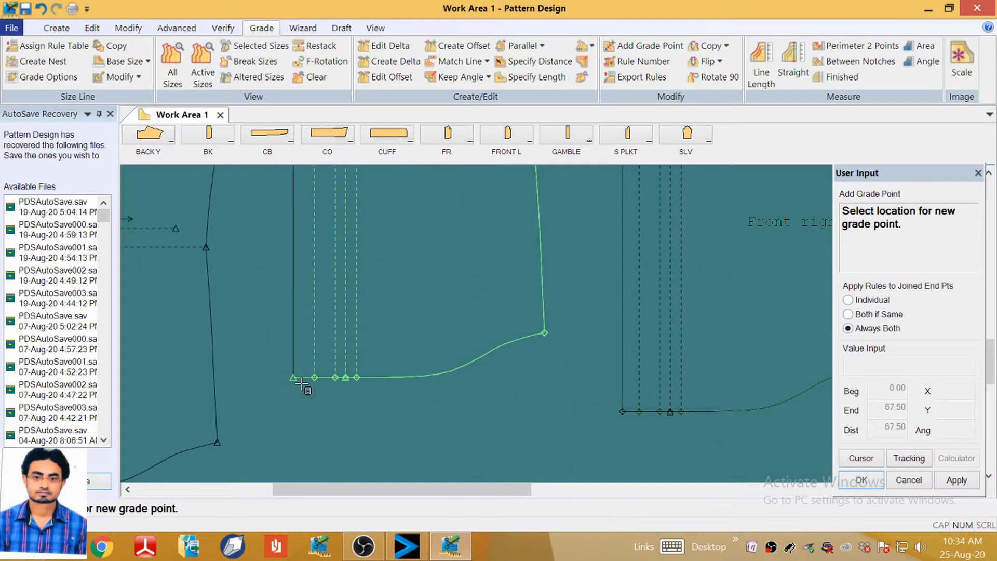
pyautogui.scroll(-3, 296, 383)
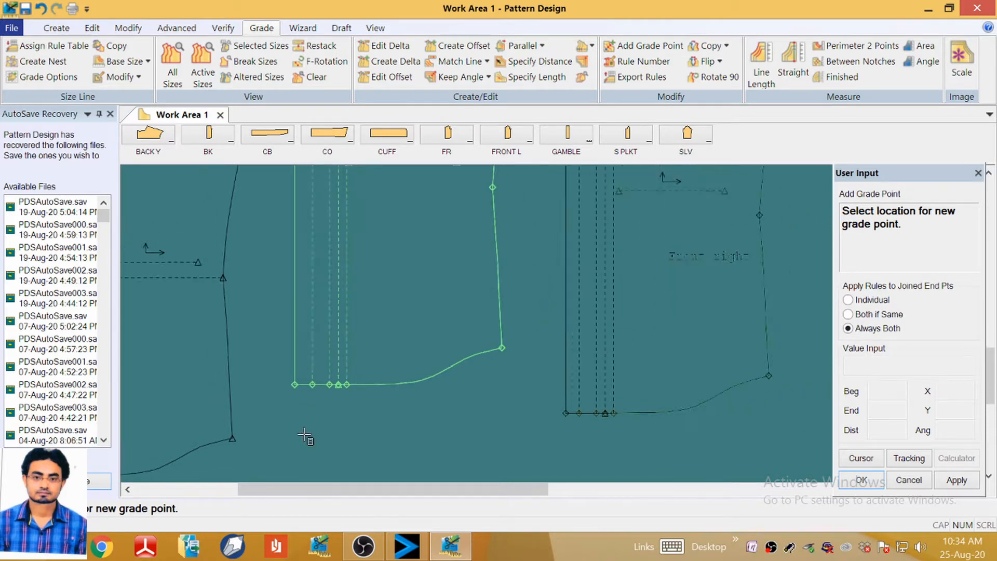
# Add grade points on the front left piece at the shoulder tip, the neck end of the shoulder and the placket line tops.
pyautogui.scroll(3, 333, 223)
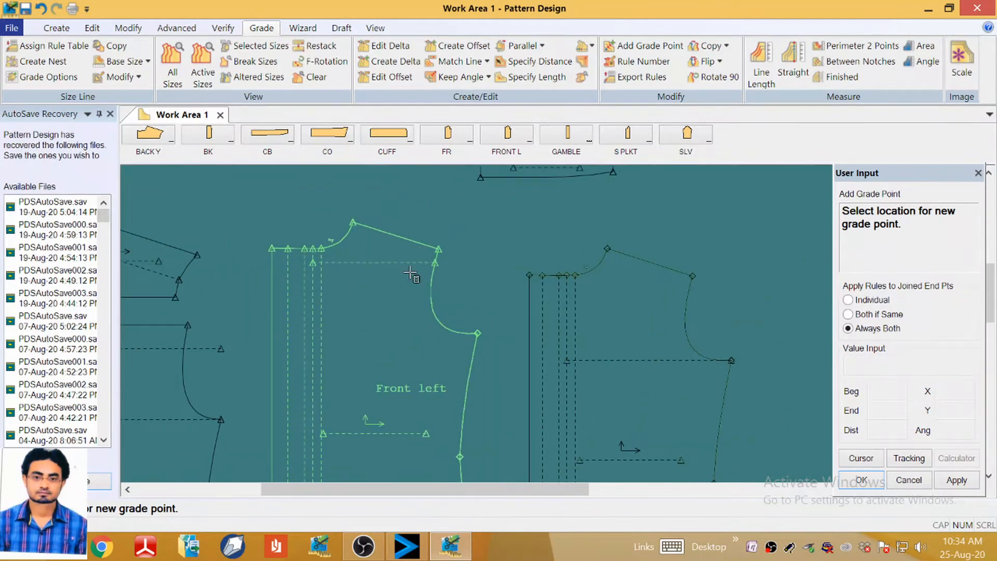
pyautogui.click(439, 250)
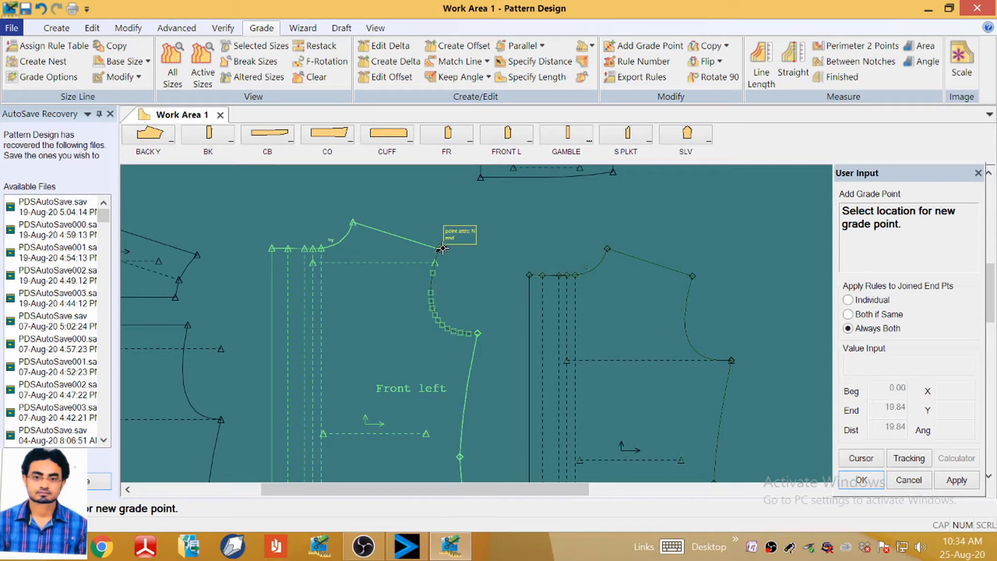
pyautogui.click(356, 224)
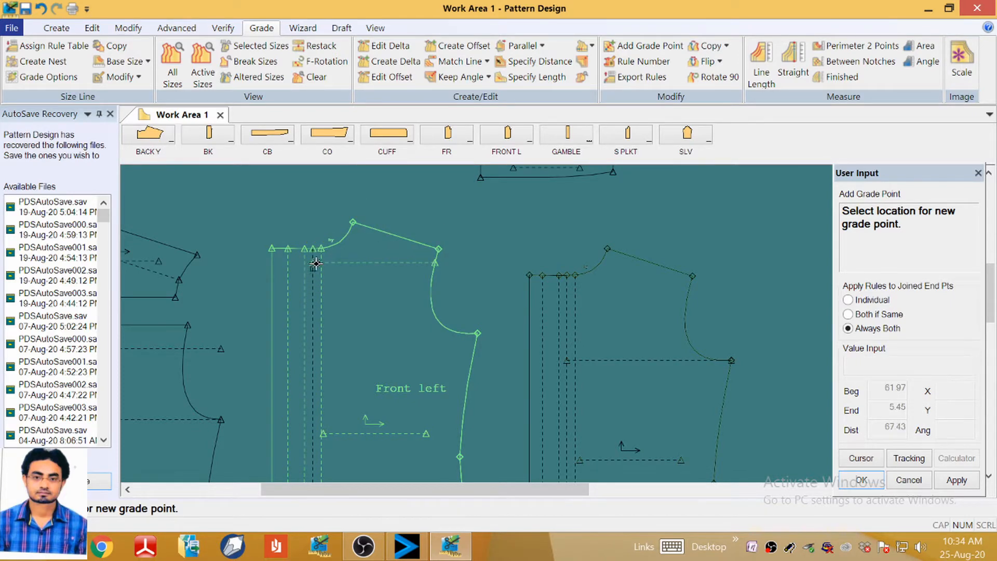
pyautogui.click(313, 248)
pyautogui.click(305, 248)
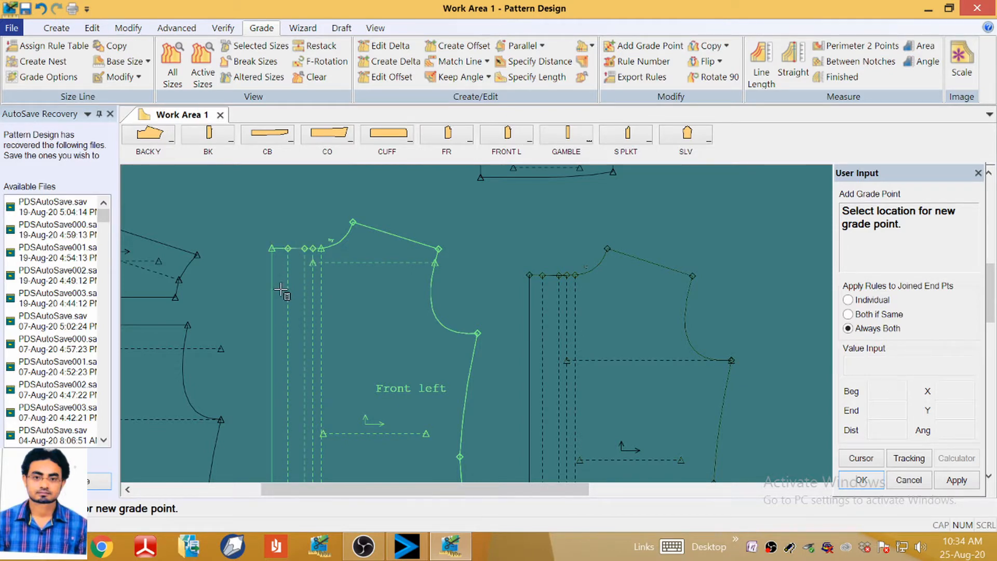
pyautogui.click(273, 247)
# Add grade points on the back piece at the underarm, the waist and both hem corners.
pyautogui.scroll(-4, 395, 237)
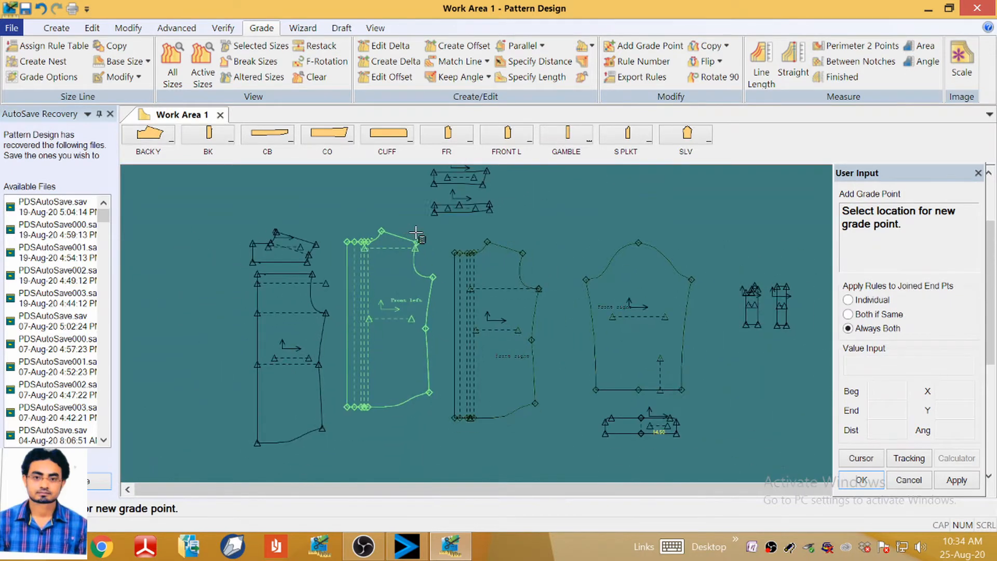
pyautogui.scroll(2, 325, 280)
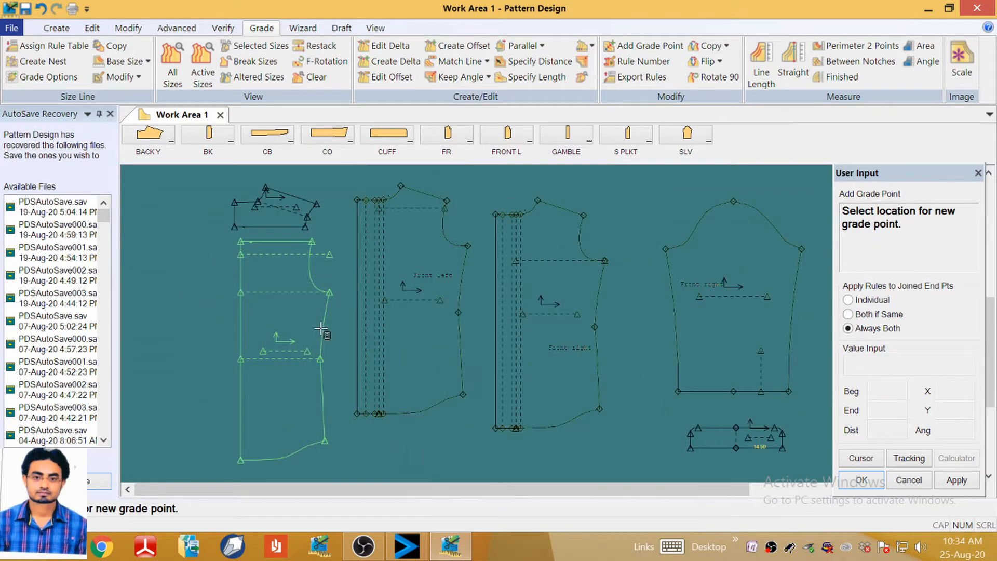
pyautogui.click(328, 290)
pyautogui.click(321, 359)
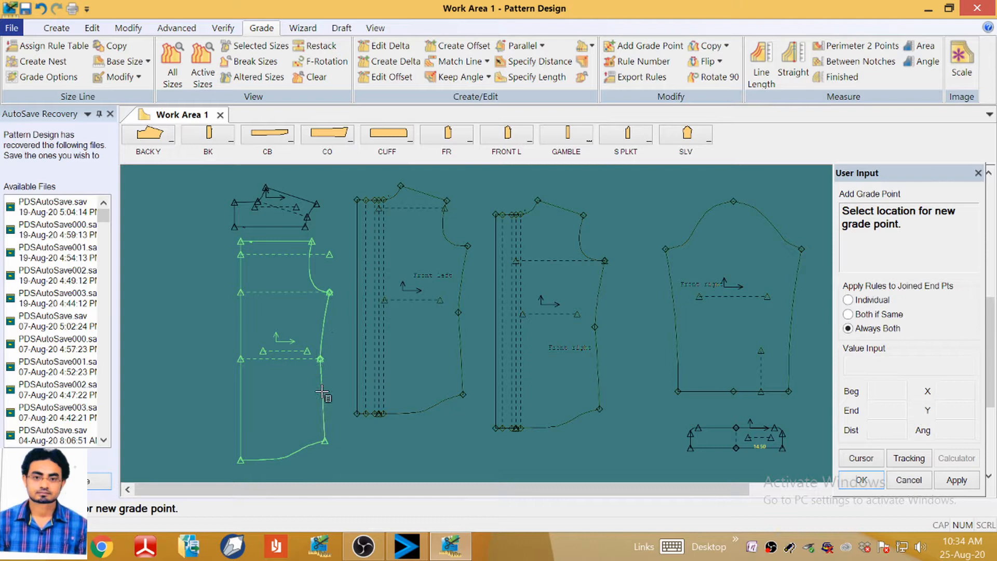
pyautogui.click(325, 441)
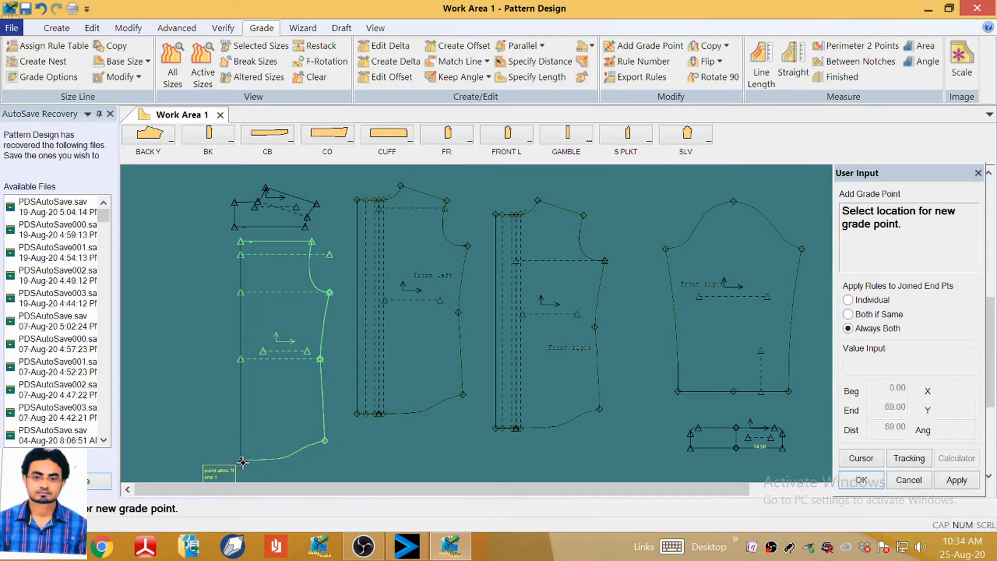
pyautogui.click(242, 458)
# Add grade points at the two upper corners of the back piece, at the armhole and the centre back.
pyautogui.scroll(1, 244, 305)
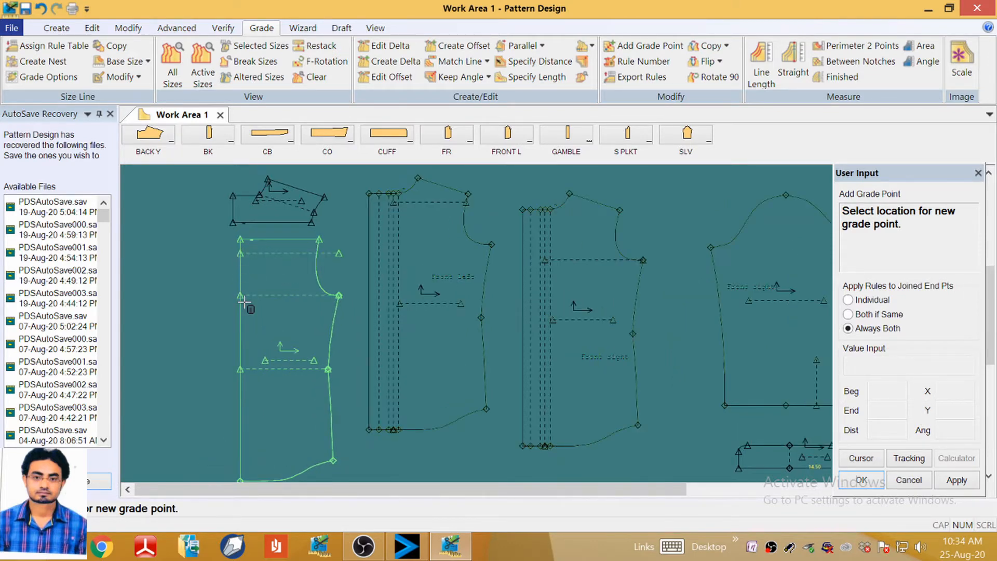
pyautogui.click(337, 295)
pyautogui.click(321, 243)
pyautogui.scroll(1, 242, 244)
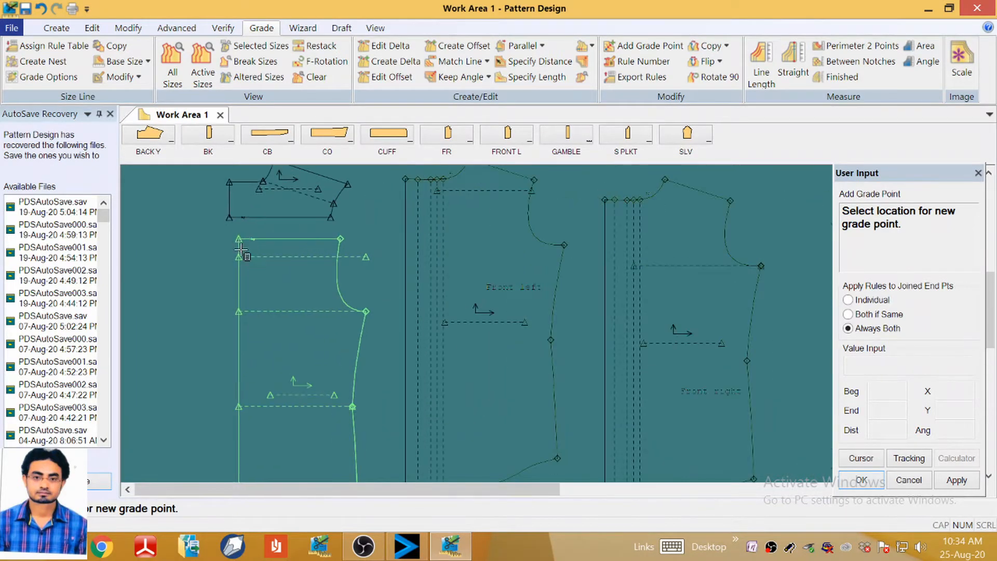
pyautogui.scroll(-2, 240, 250)
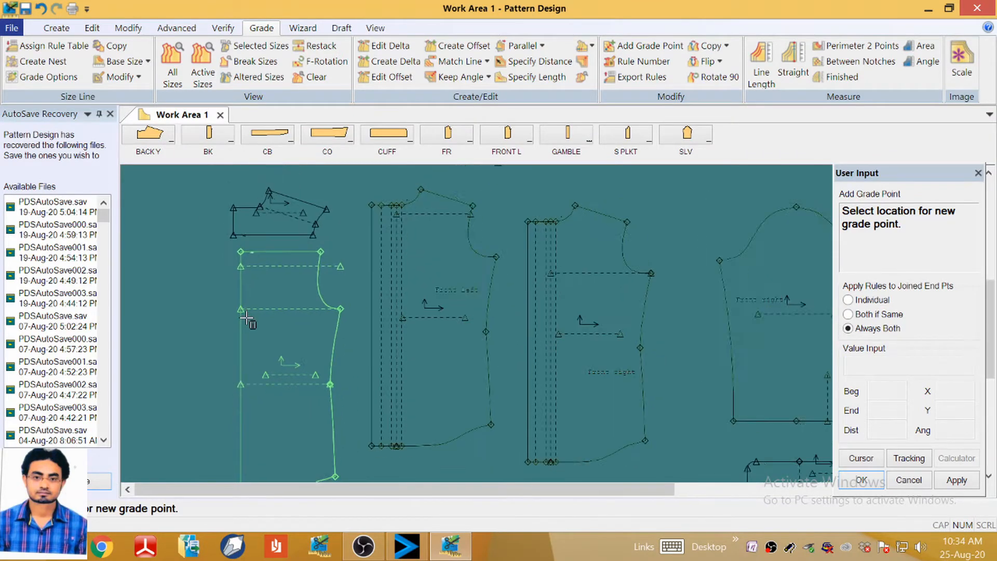
# Add grade points on the back yoke at the centre back neck, both shoulder ends and the armhole edge.
pyautogui.click(230, 219)
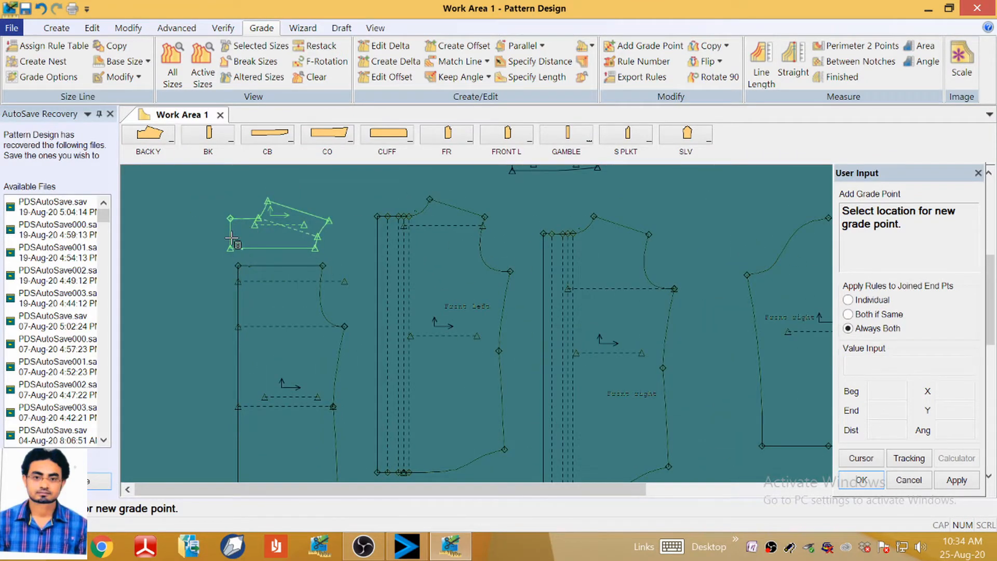
pyautogui.click(267, 201)
pyautogui.click(328, 221)
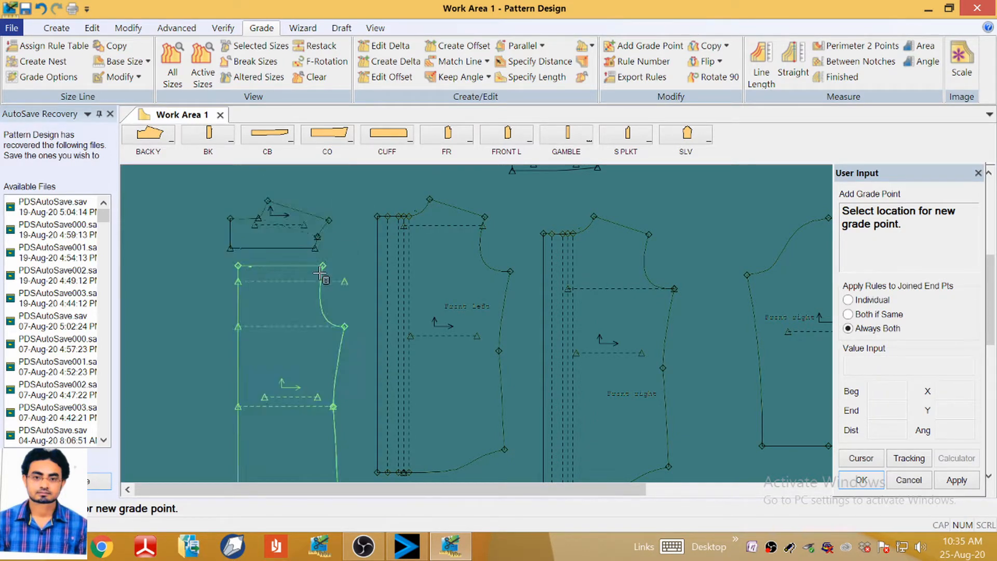
pyautogui.click(317, 243)
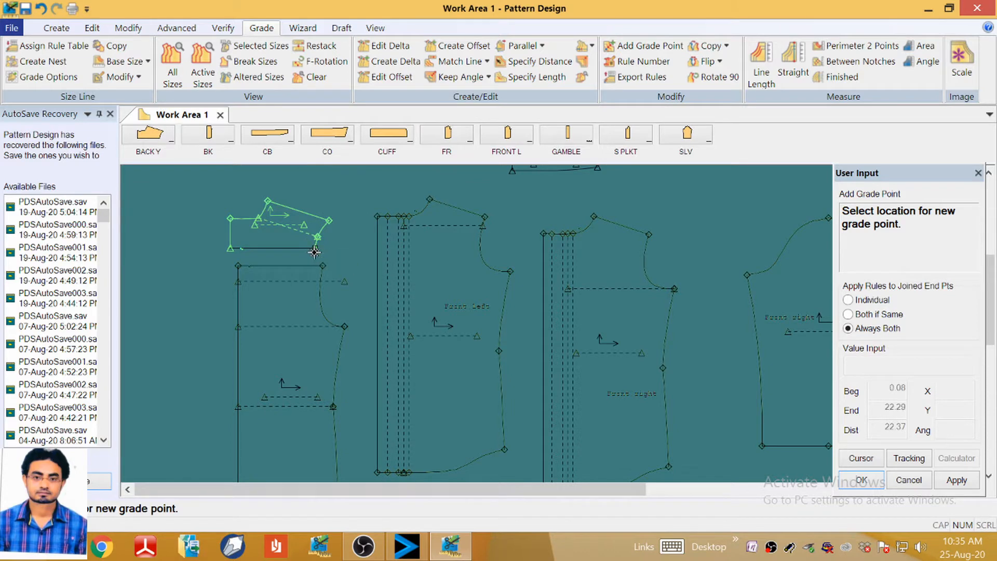
pyautogui.click(324, 265)
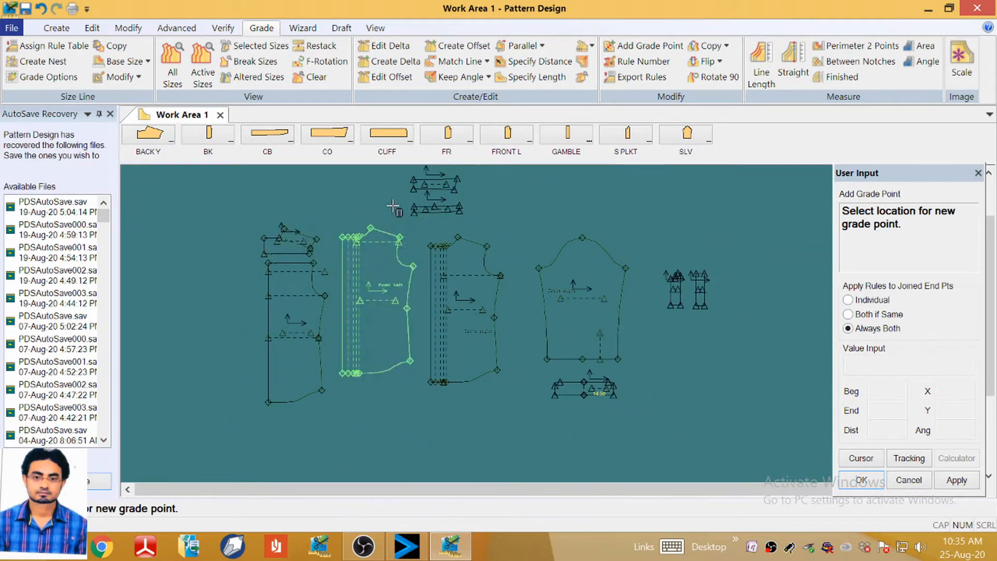
# Add grade points at both corners of the front end of the collar and of the collar band.
pyautogui.scroll(4, 445, 200)
pyautogui.scroll(2, 444, 200)
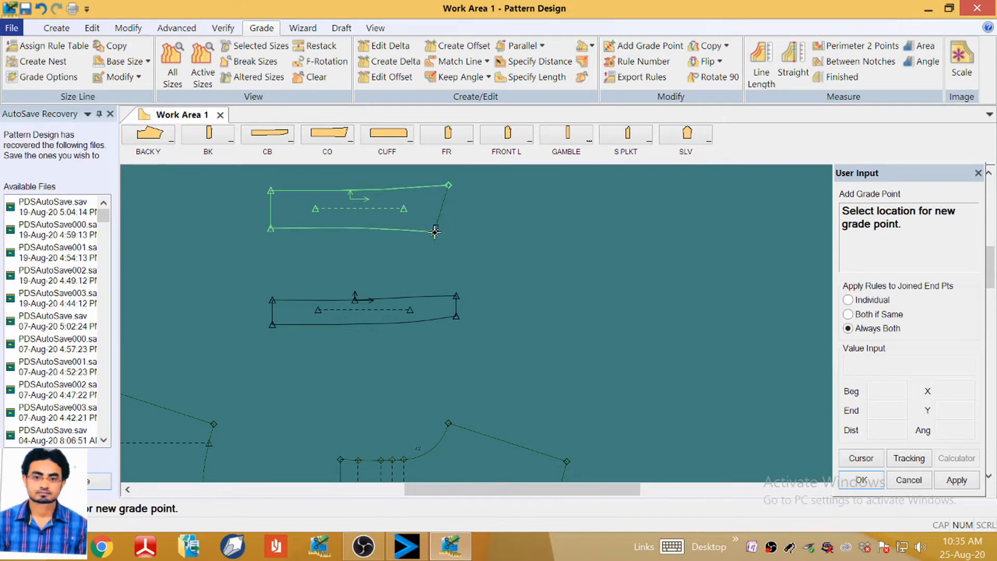
pyautogui.scroll(-1, 377, 279)
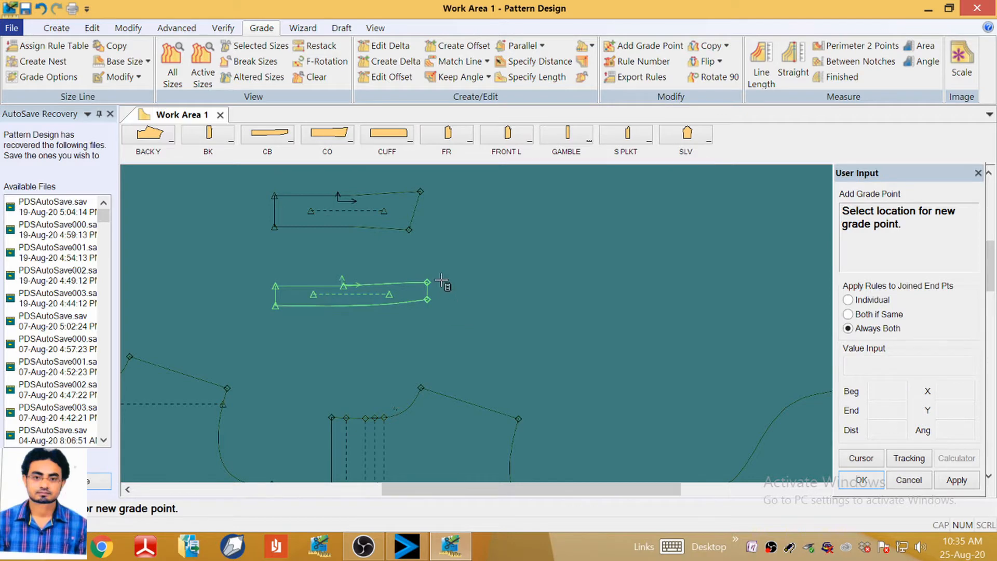
# Add grade points at the cuff's right corner and both ends of its right rounded corner, undoing the misplaced last point.
pyautogui.scroll(-5, 436, 259)
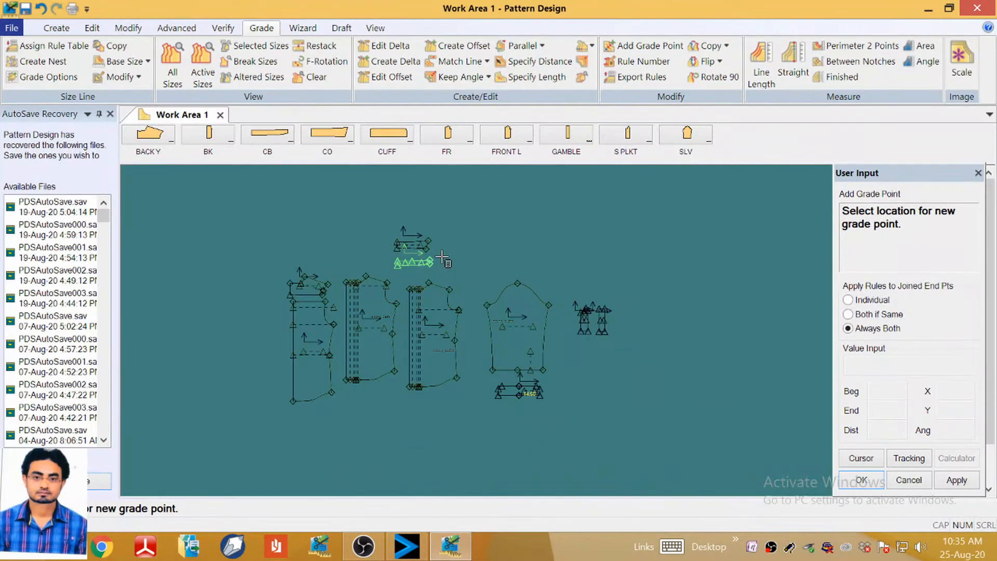
pyautogui.scroll(5, 540, 387)
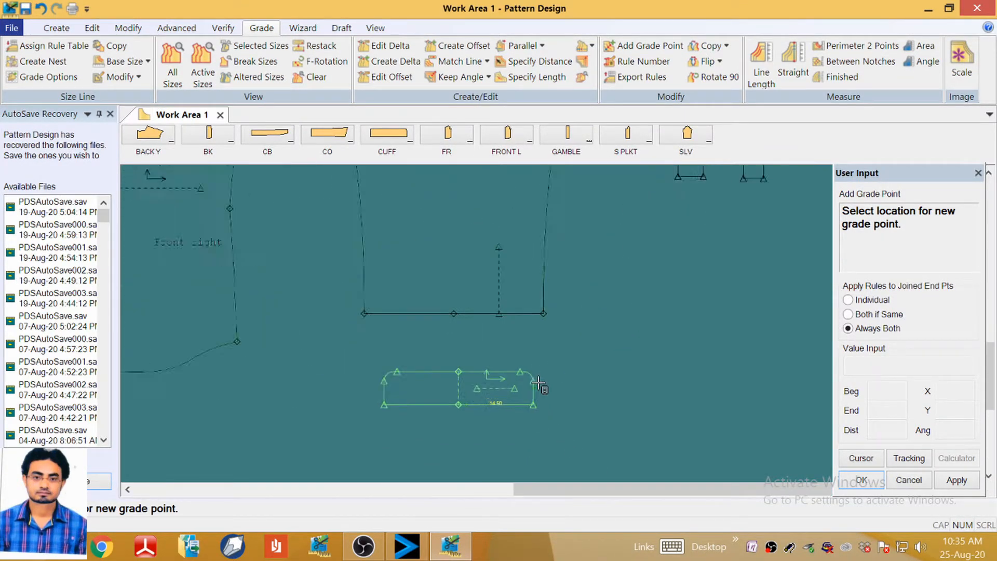
pyautogui.scroll(2, 540, 387)
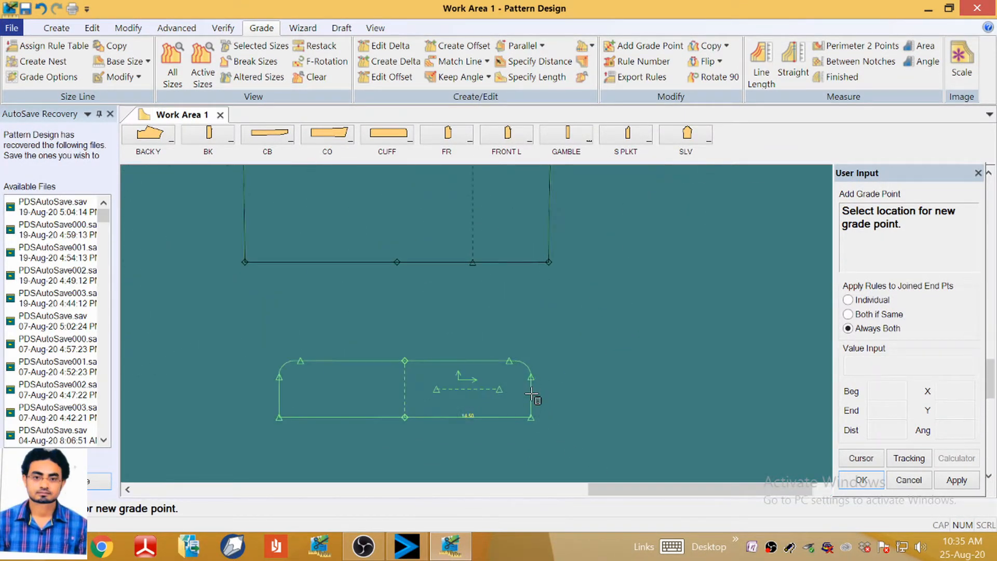
pyautogui.click(510, 361)
pyautogui.click(279, 417)
pyautogui.click(41, 9)
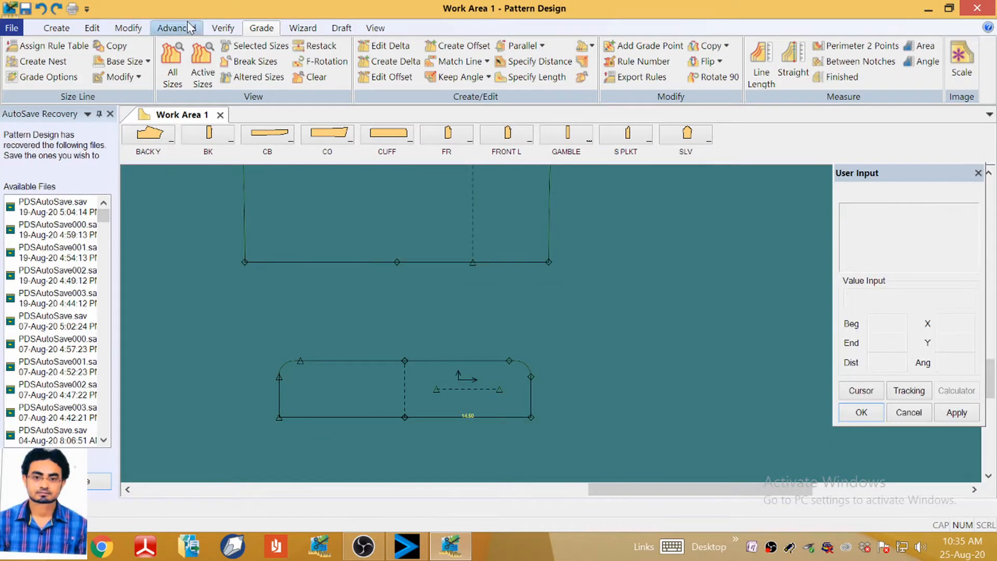
# Add grade points at the cuff's left lower corner and both ends of its left rounded corner, and end the command.
pyautogui.click(649, 45)
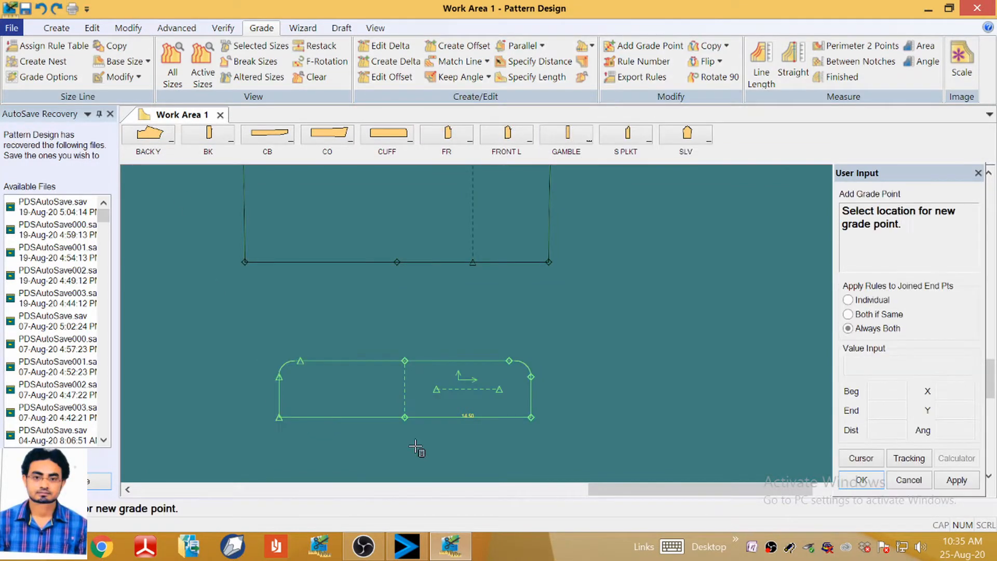
pyautogui.click(280, 418)
pyautogui.click(280, 377)
pyautogui.click(302, 360)
pyautogui.scroll(-1, 464, 310)
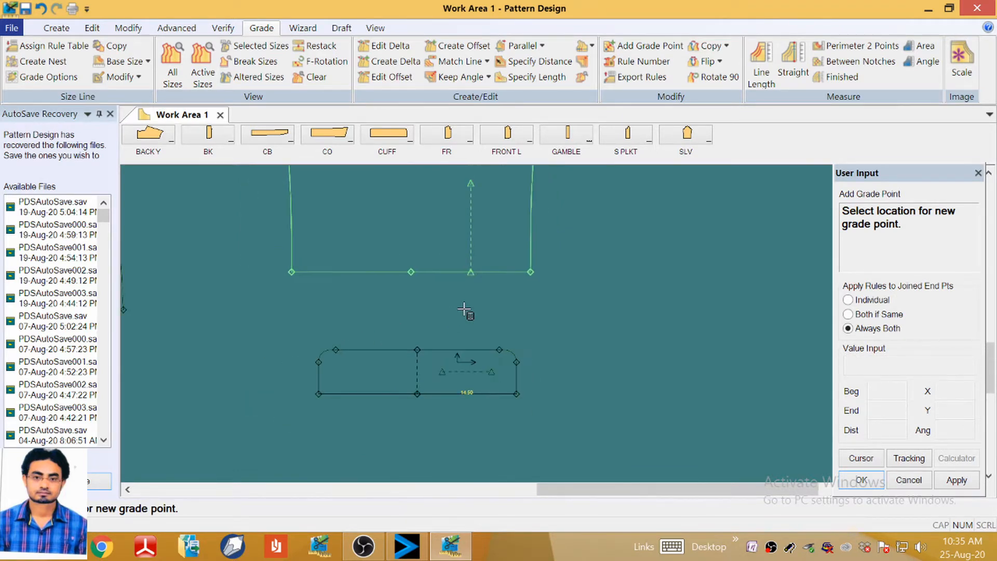
pyautogui.scroll(-4, 464, 310)
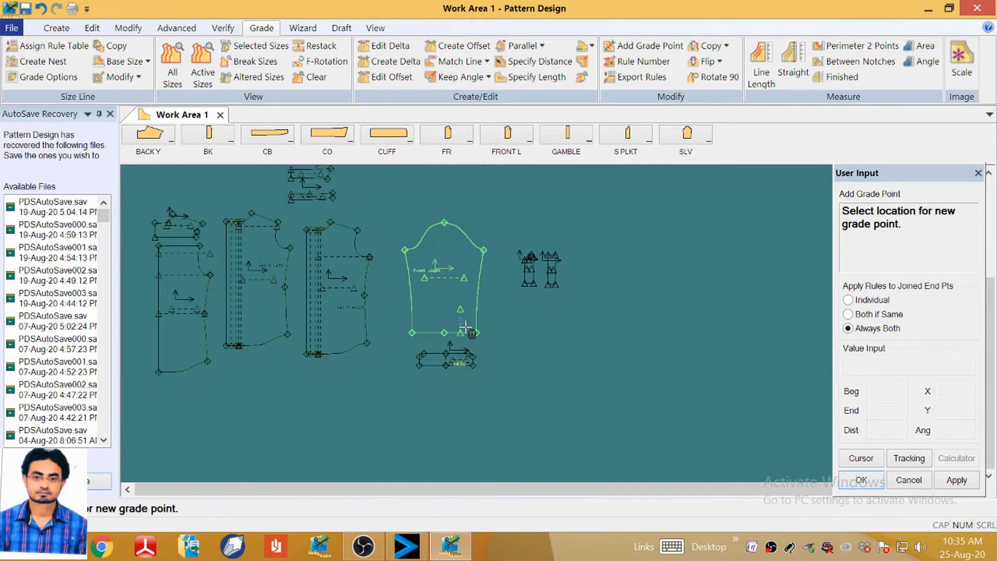
pyautogui.rightClick(628, 307)
pyautogui.click(627, 310)
pyautogui.scroll(-2, 622, 295)
pyautogui.scroll(1, 442, 246)
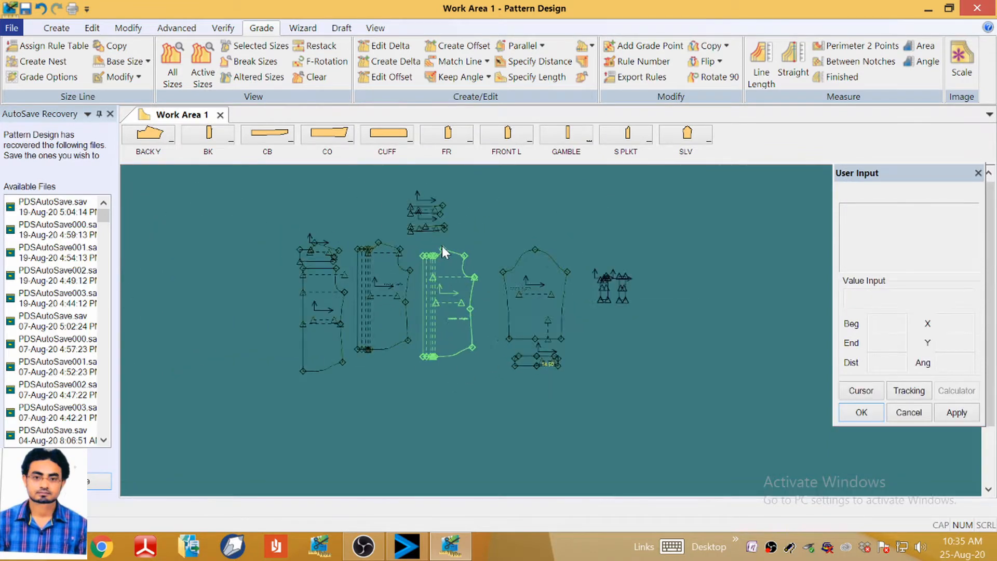
pyautogui.scroll(1, 443, 251)
pyautogui.scroll(3, 487, 281)
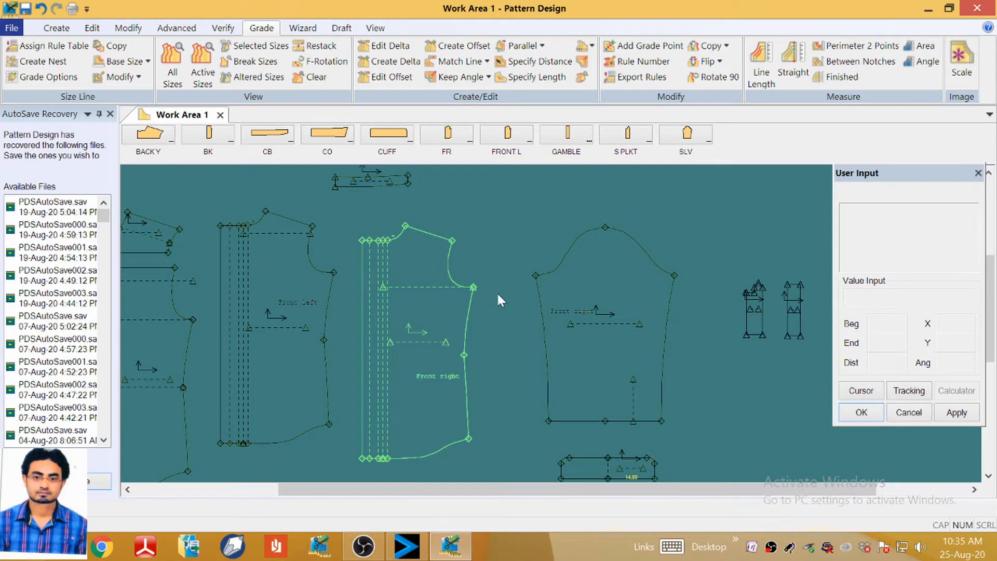
# Switch to the PDF specification, review the shirt sketches and the Slim Fit Shirt Measurement Chart, and return to Pattern Design.
pyautogui.click(279, 542)
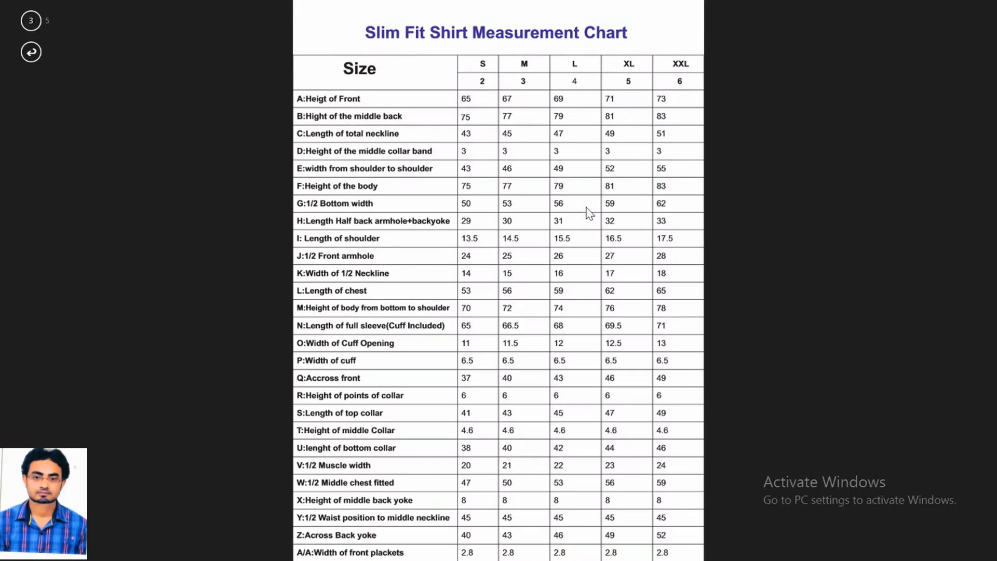
pyautogui.scroll(15, 558, 216)
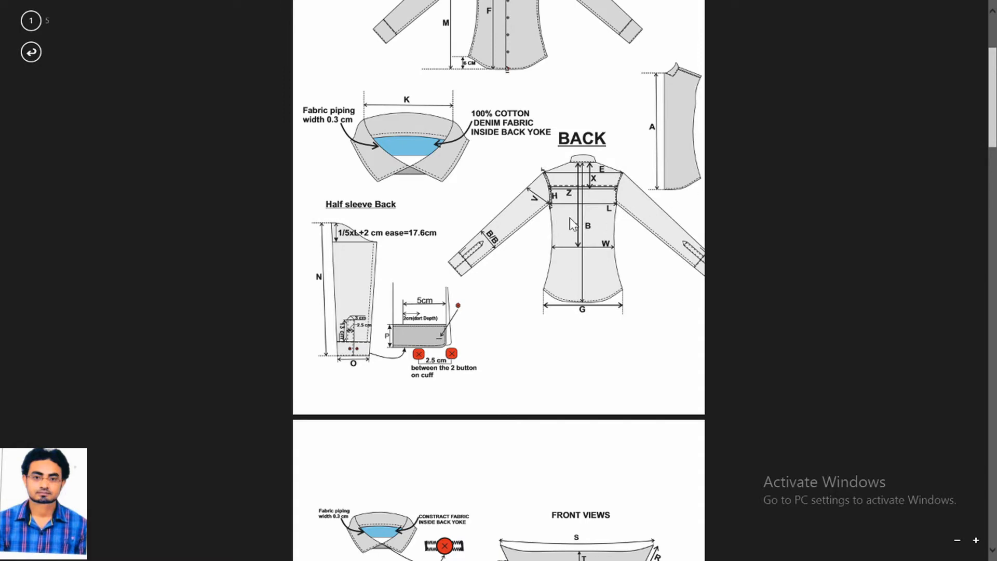
pyautogui.scroll(3, 574, 224)
pyautogui.scroll(-15, 499, 281)
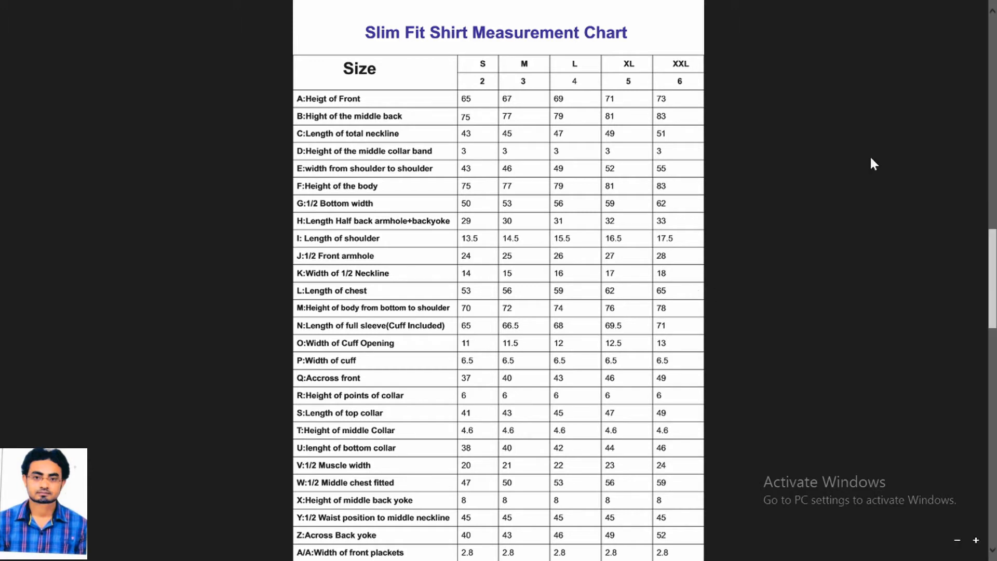
pyautogui.click(973, 9)
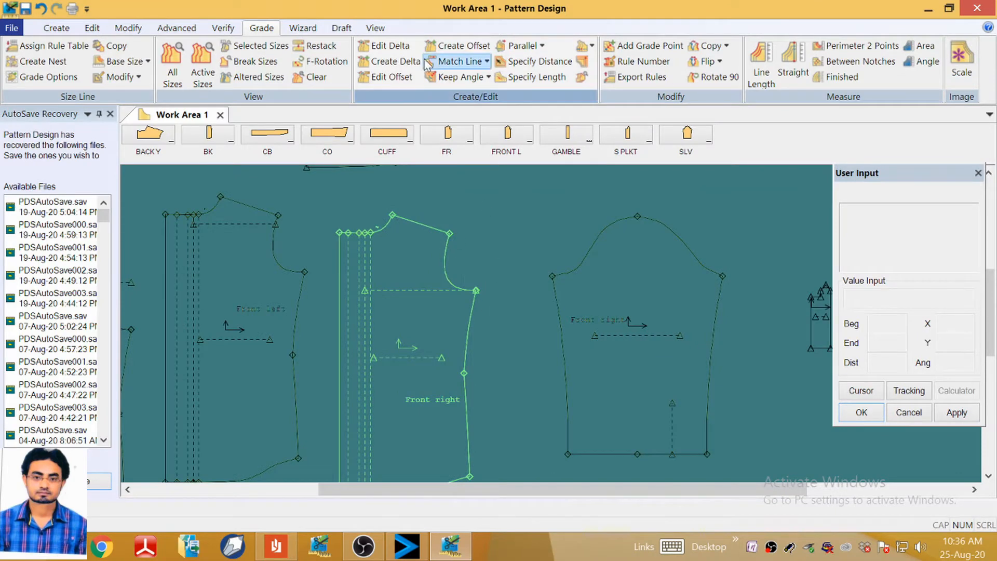
# Start Edit Delta on the FR piece's underarm point and apply a Delta X of 1.5 to all size breaks.
pyautogui.click(390, 45)
pyautogui.scroll(4, 476, 289)
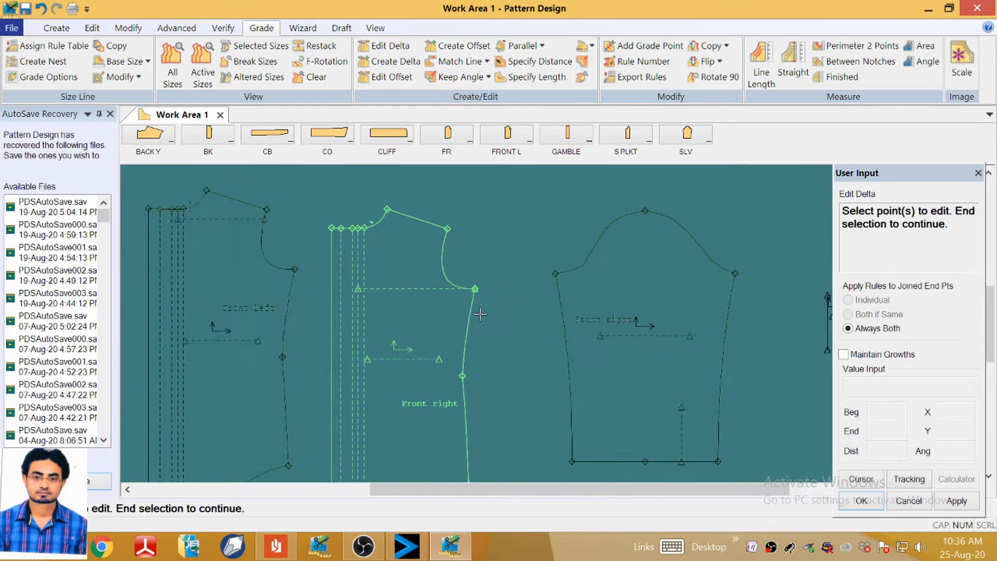
pyautogui.click(478, 276)
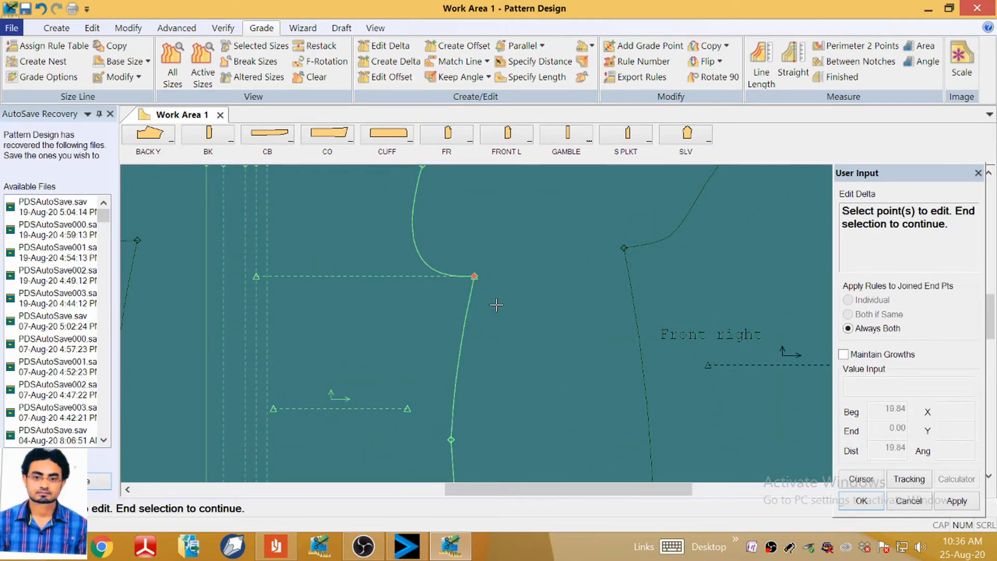
pyautogui.rightClick(478, 277)
pyautogui.click(499, 258)
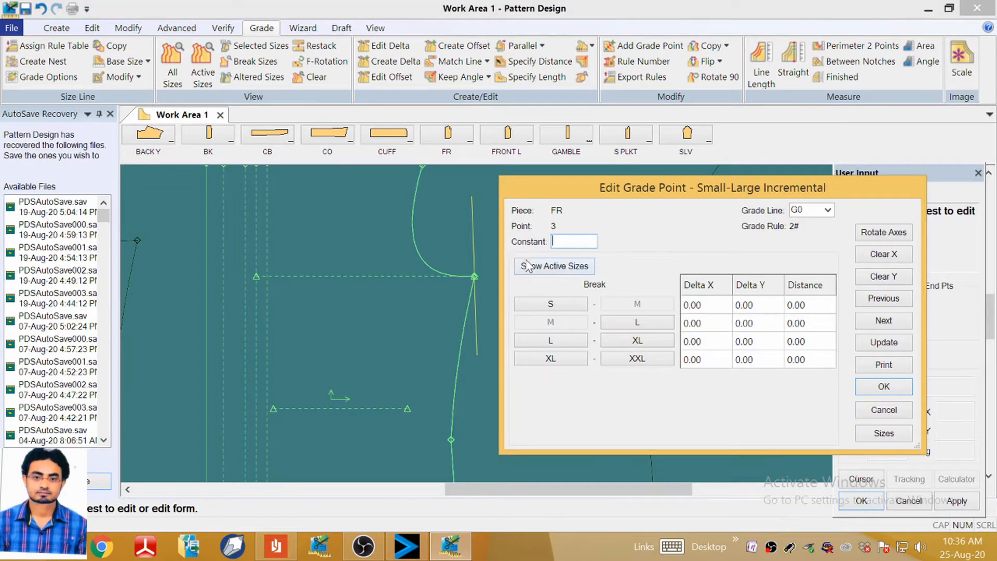
pyautogui.click(884, 254)
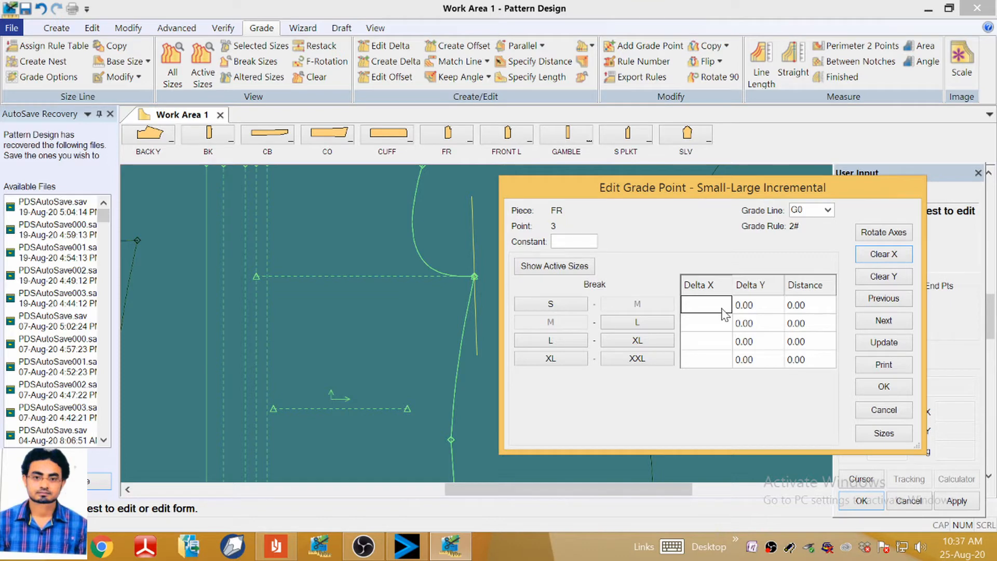
pyautogui.write('1.5')
pyautogui.click(880, 341)
pyautogui.moveTo(772, 188); pyautogui.dragTo(822, 135)
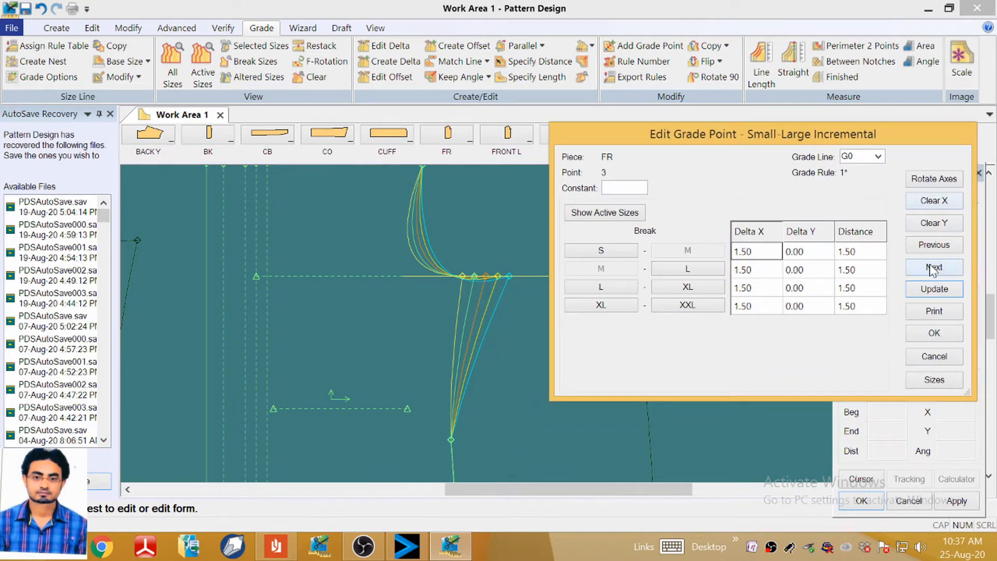
# Consult the shirt sketch and measurement chart in the PDF Reader, and apply a Delta Y of -1 to all breaks of FR's underarm point.
pyautogui.scroll(-1, 430, 295)
pyautogui.scroll(-3, 430, 296)
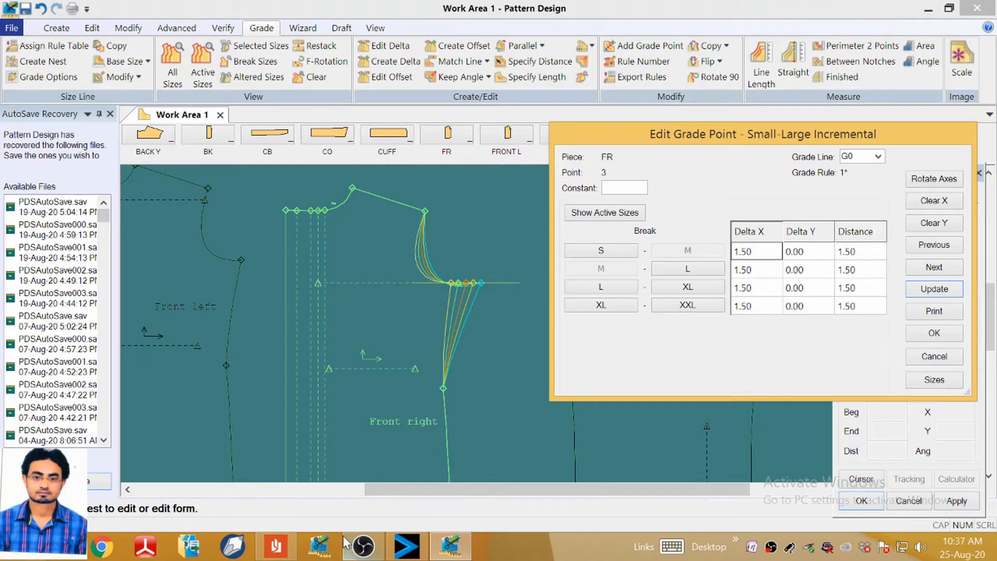
pyautogui.click(335, 469)
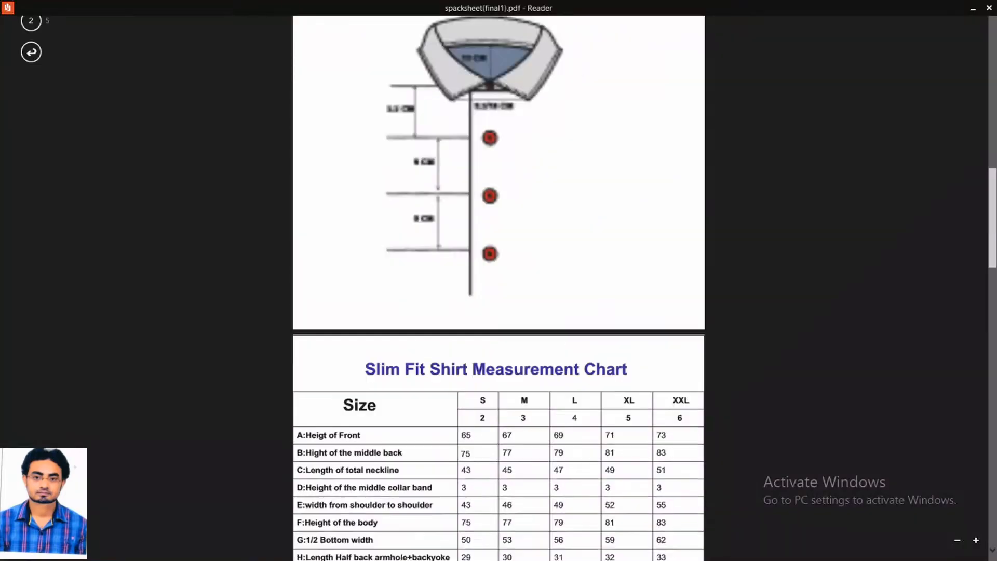
pyautogui.scroll(-5, 551, 328)
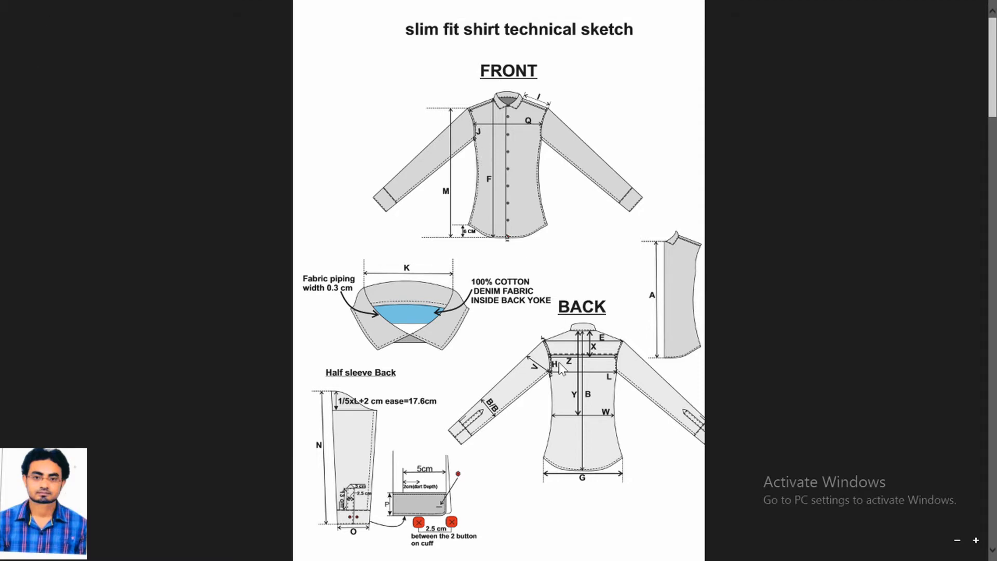
pyautogui.scroll(-20, 559, 362)
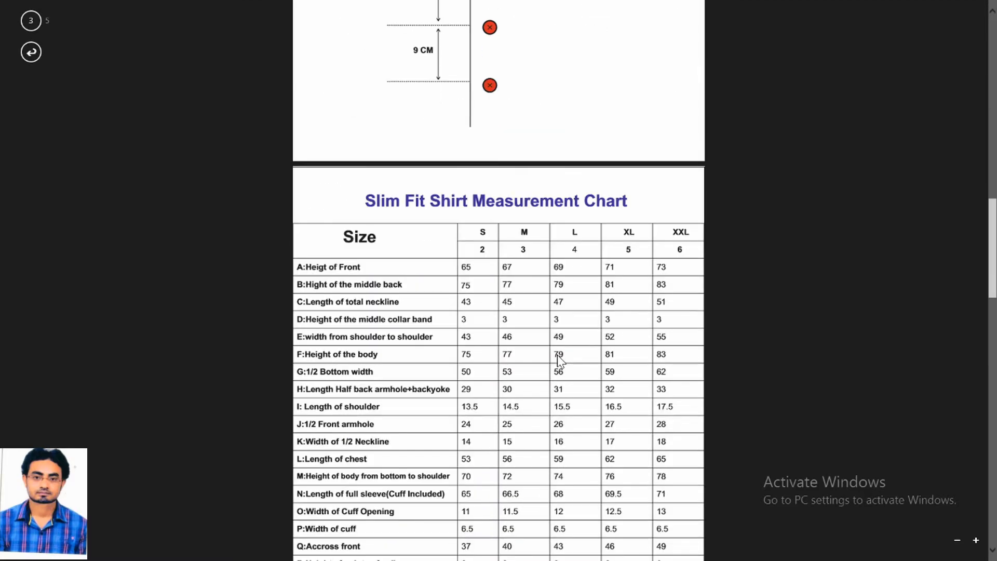
pyautogui.scroll(-3, 559, 361)
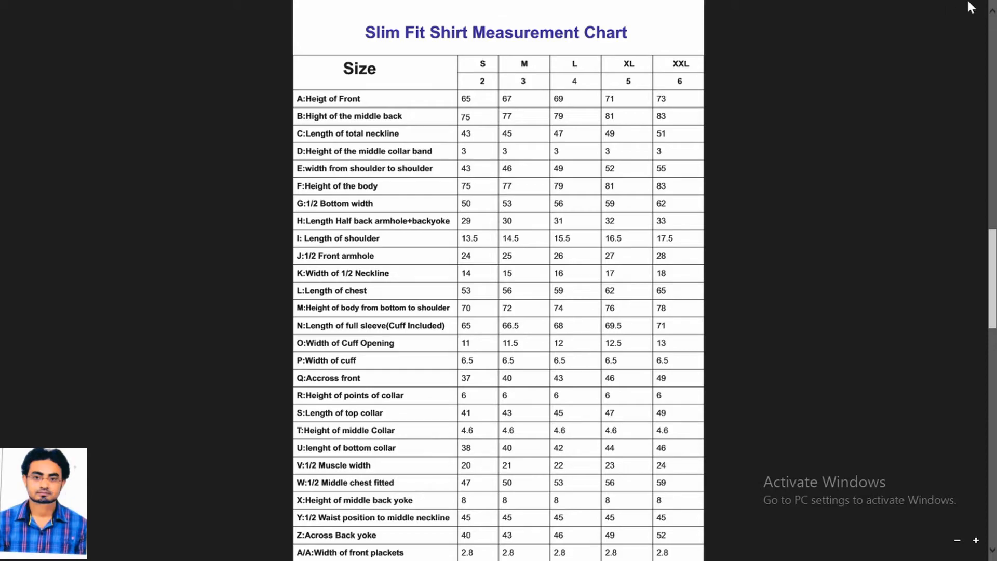
pyautogui.click(978, 15)
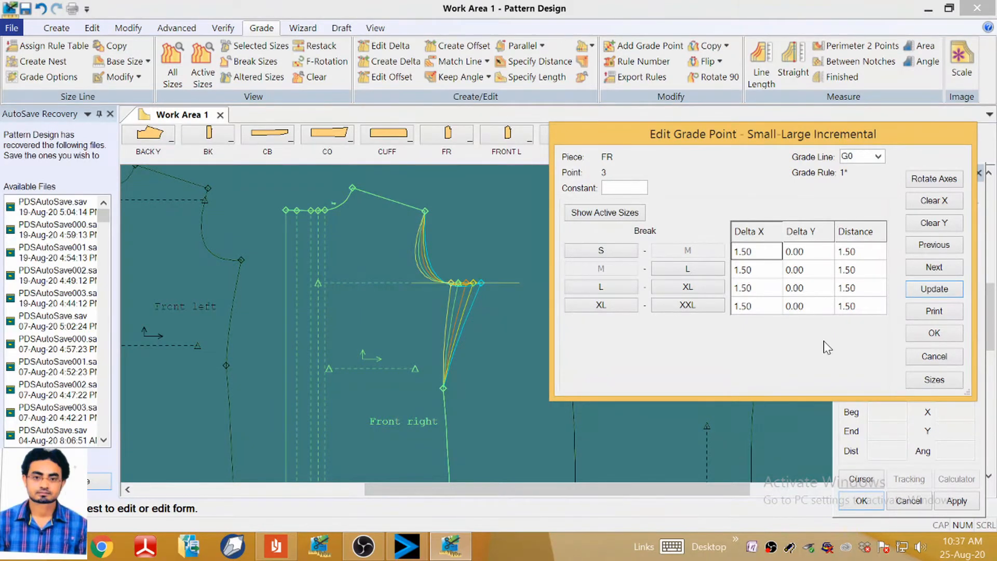
pyautogui.click(935, 223)
pyautogui.click(813, 255)
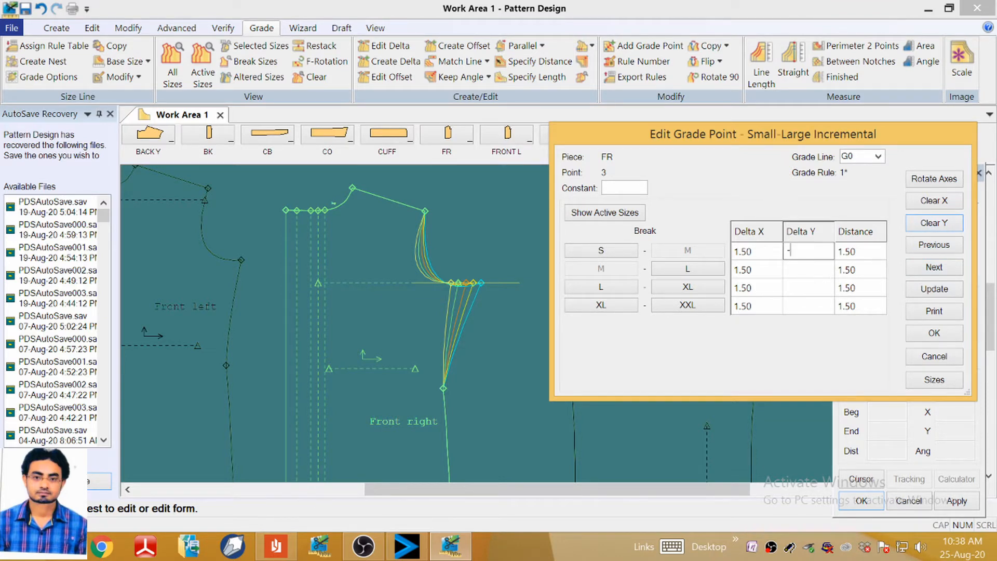
pyautogui.write('-1')
pyautogui.click(935, 289)
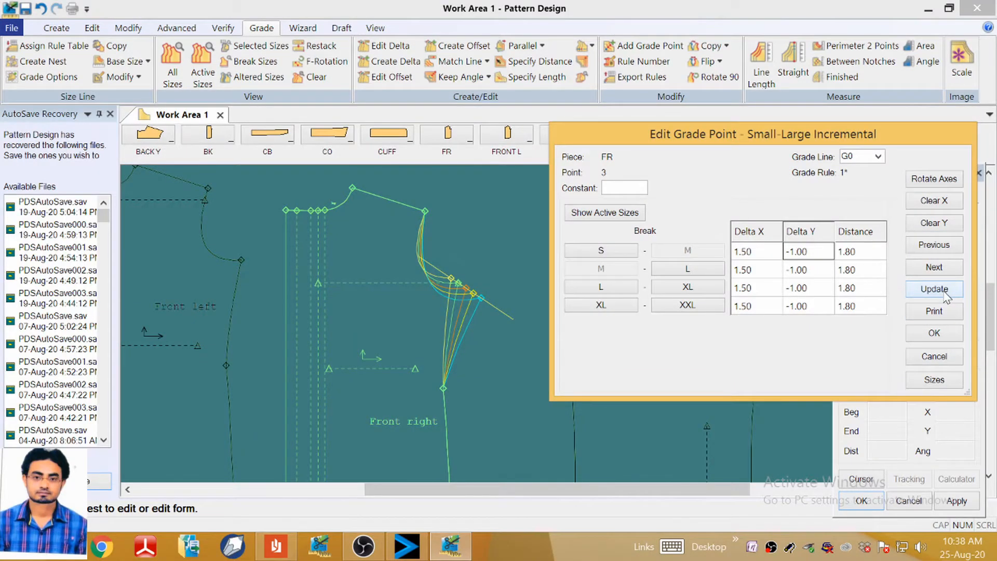
# Review the PDF measurement chart again and apply a Delta X of 1.5 to all breaks of FR's side-seam waist point.
pyautogui.scroll(1, 464, 224)
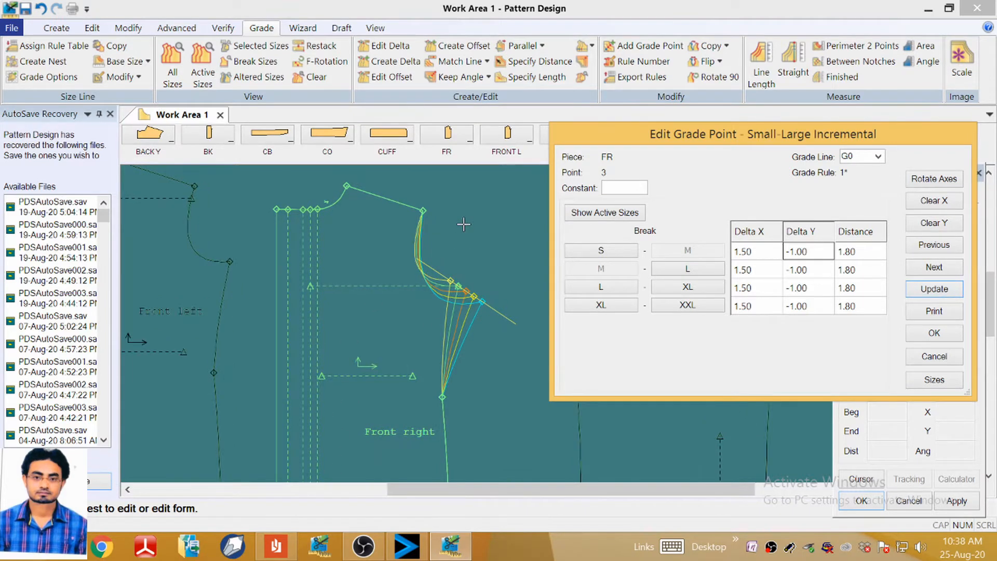
pyautogui.scroll(-2, 463, 224)
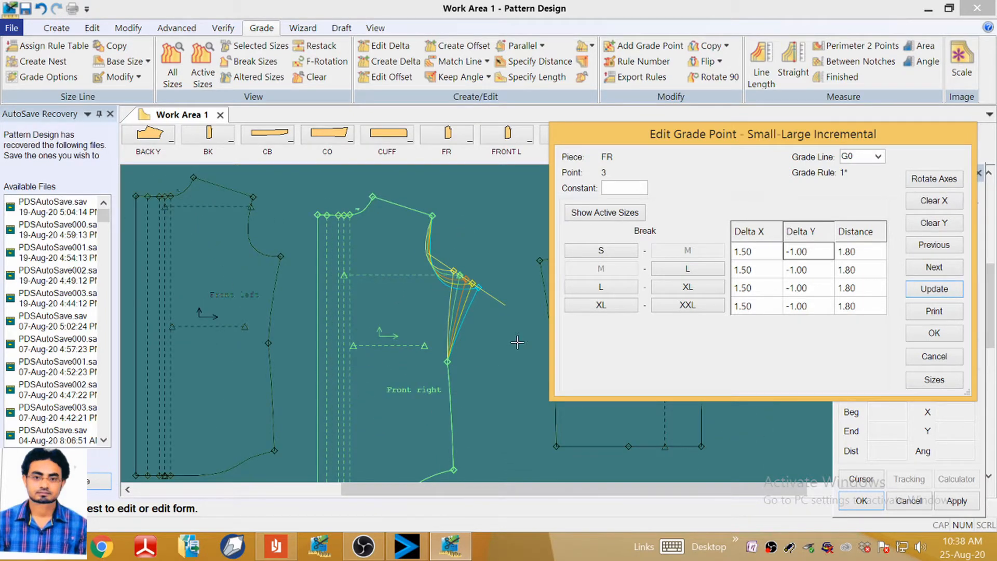
pyautogui.click(271, 552)
pyautogui.scroll(-10, 423, 356)
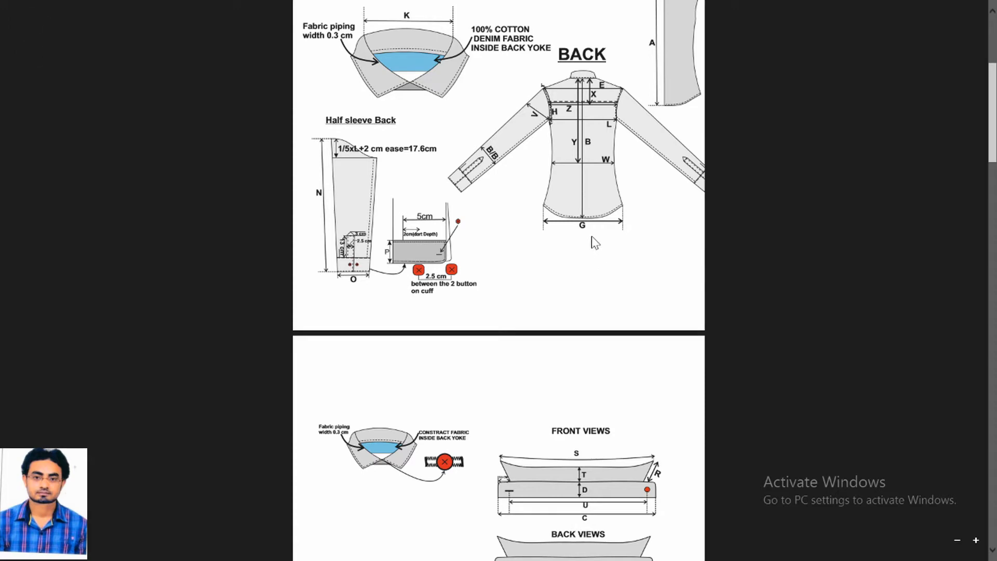
pyautogui.scroll(-15, 595, 242)
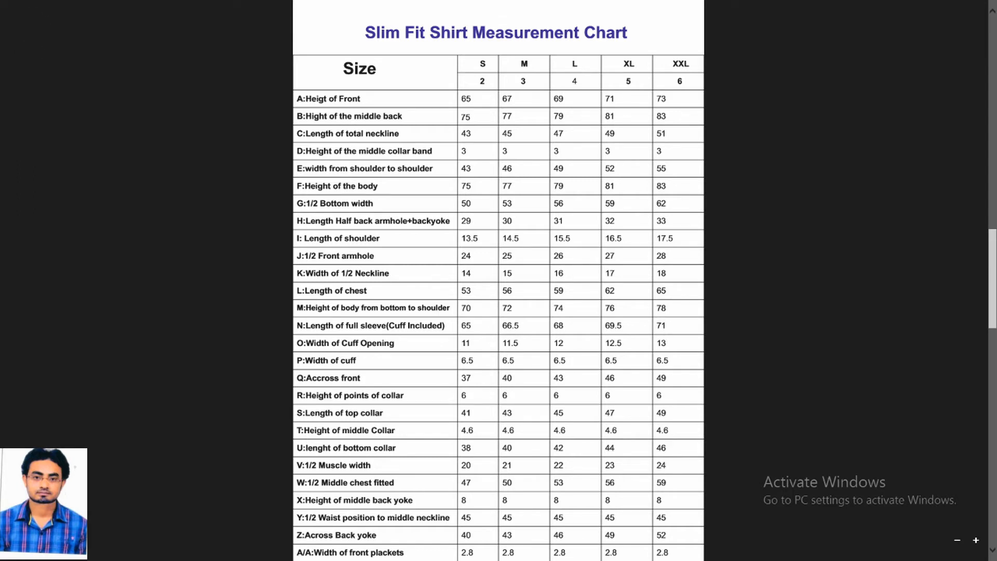
pyautogui.click(983, 8)
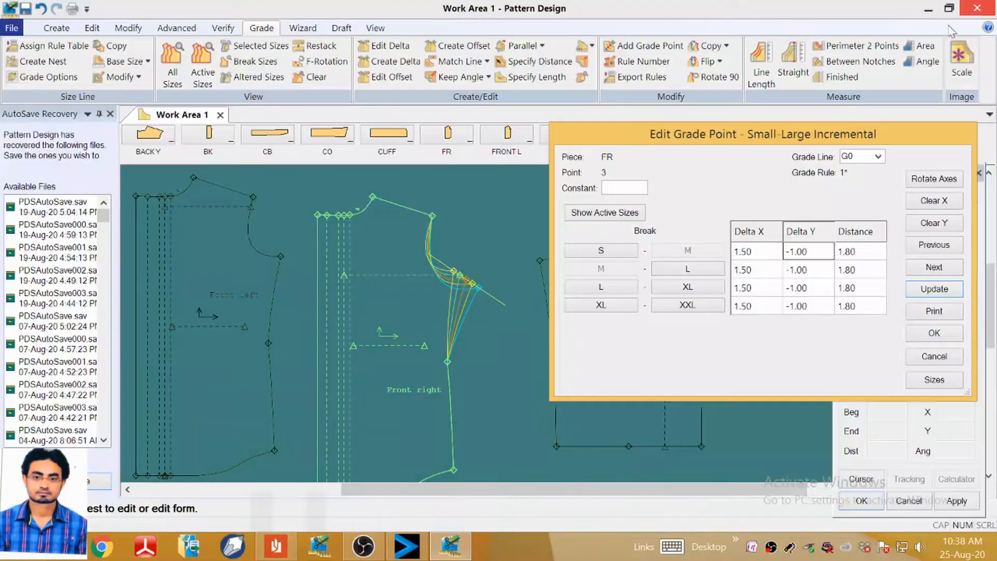
pyautogui.click(948, 270)
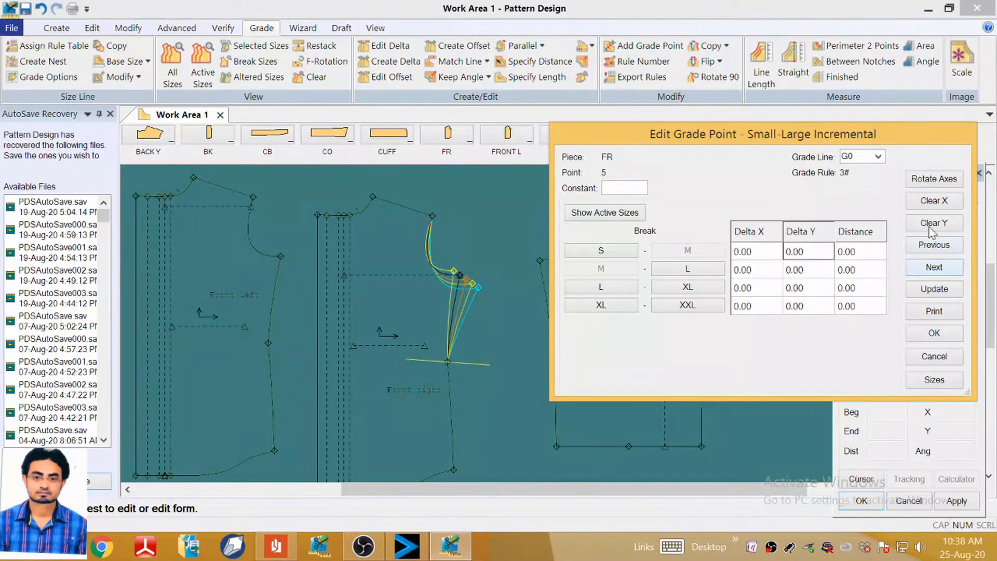
pyautogui.click(928, 206)
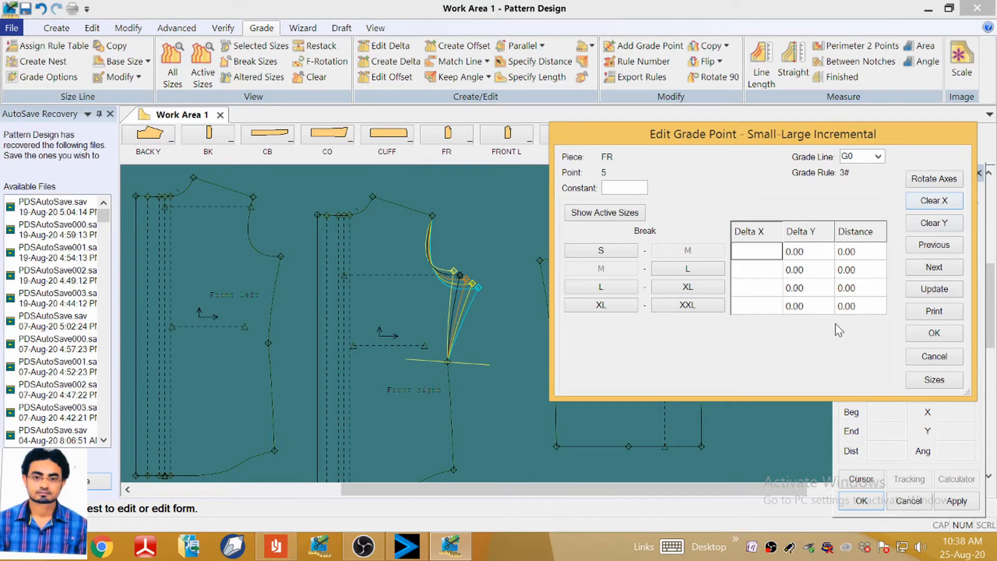
pyautogui.write('1.5')
pyautogui.click(937, 296)
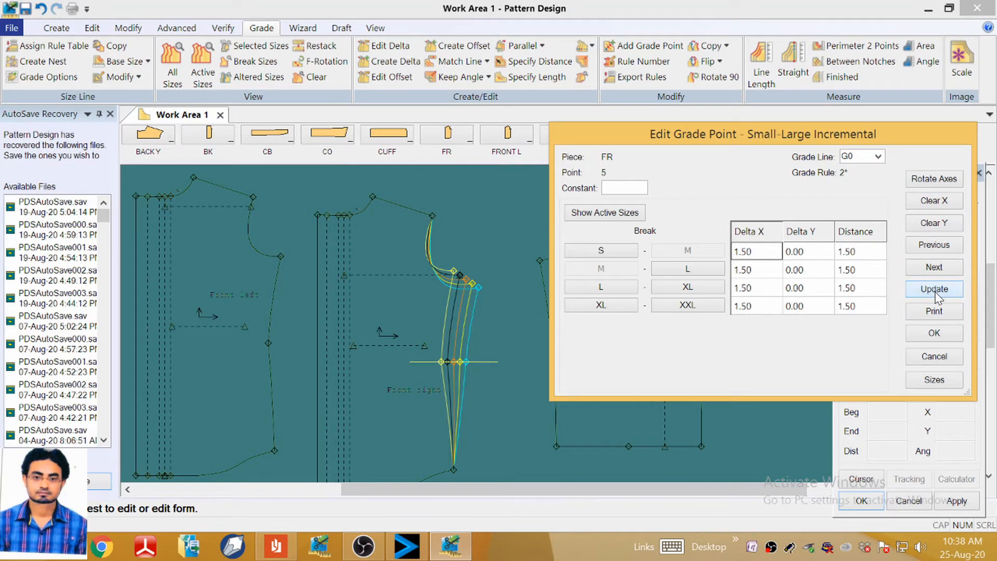
# Check the bottom width in the PDF measurement chart and apply a Delta X of 1.5 to all breaks of FR's side hem corner.
pyautogui.scroll(-3, 468, 281)
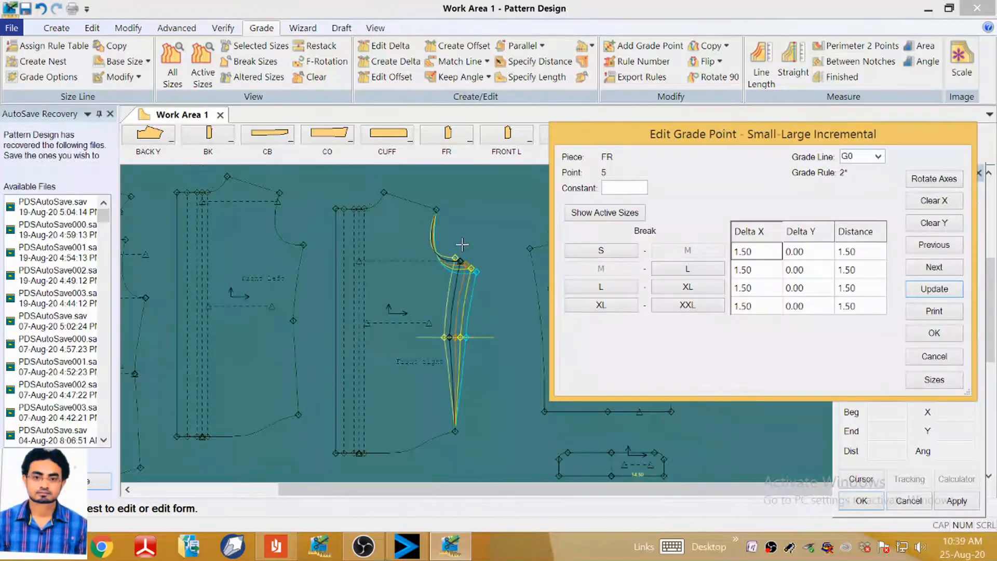
pyautogui.click(276, 545)
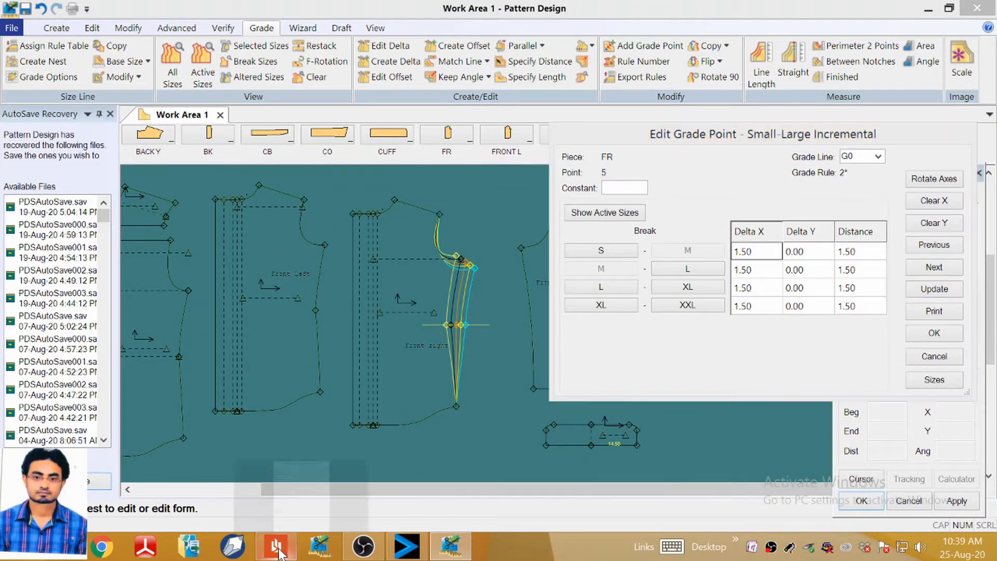
pyautogui.scroll(10, 499, 288)
pyautogui.scroll(-15, 454, 392)
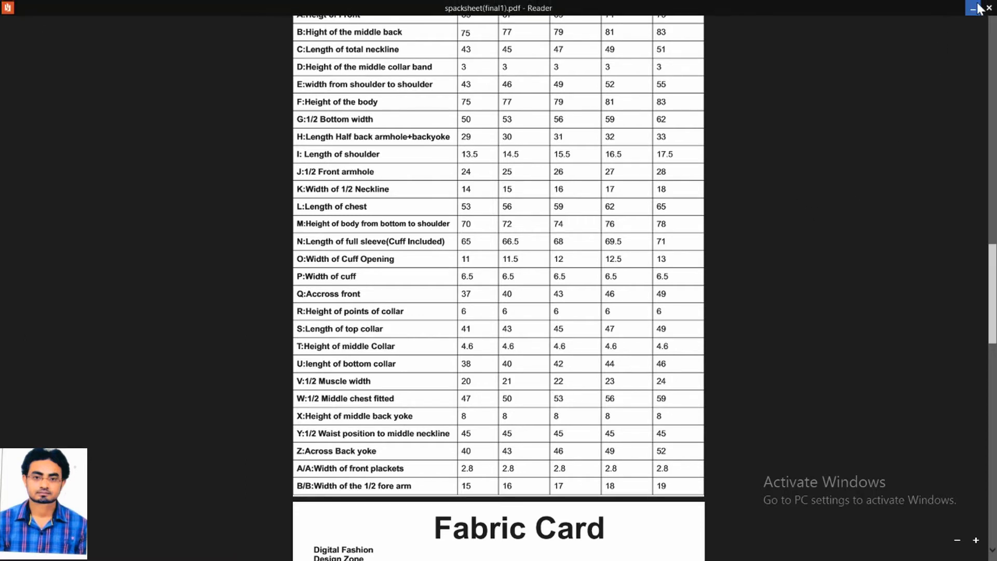
pyautogui.click(982, 8)
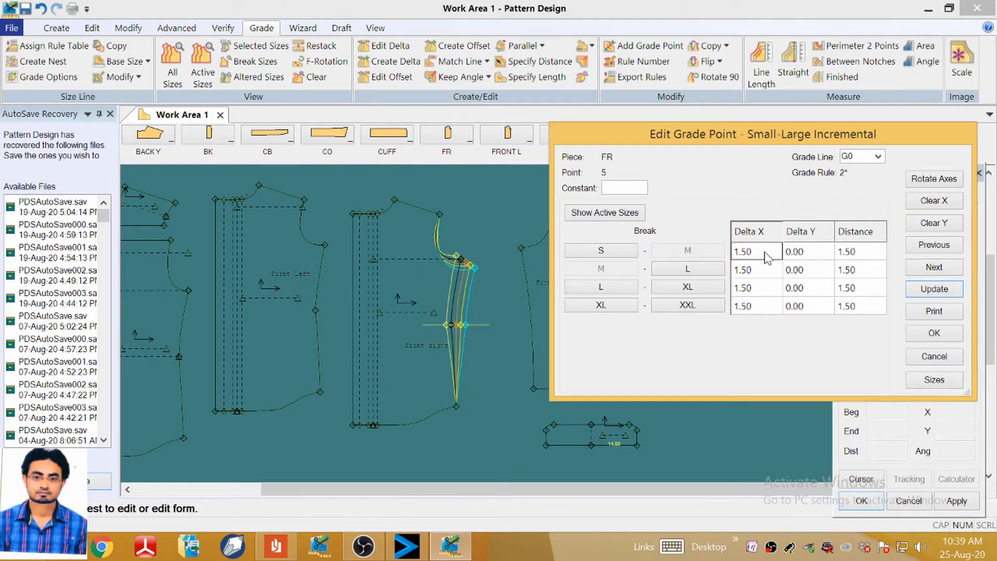
pyautogui.click(942, 267)
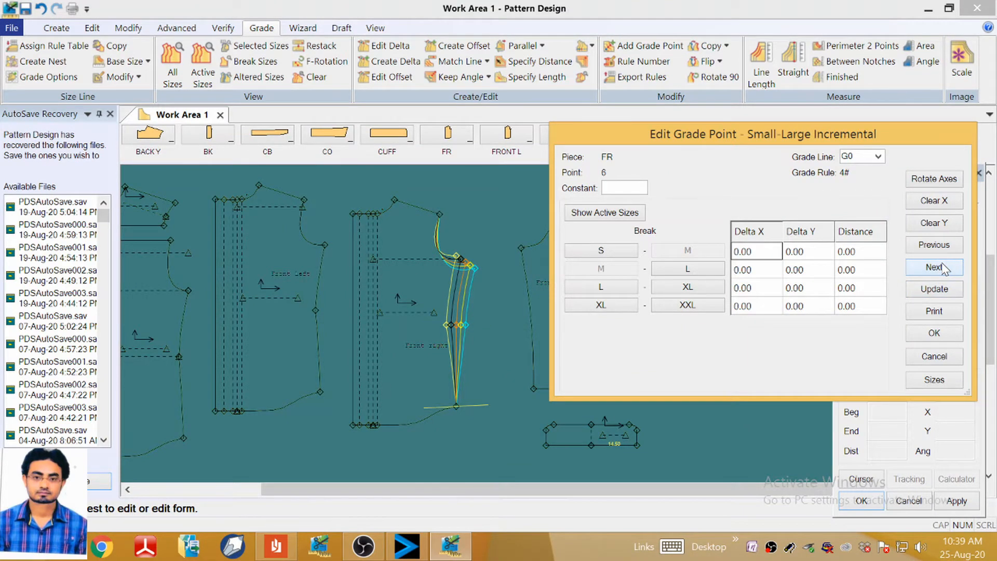
pyautogui.click(934, 200)
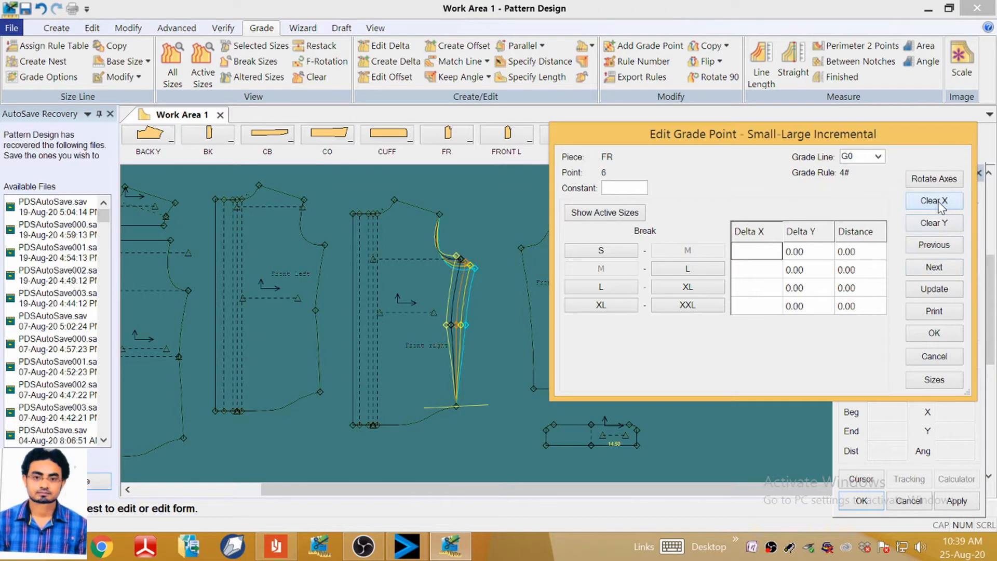
pyautogui.write('1.5')
pyautogui.press('Return')
pyautogui.click(934, 291)
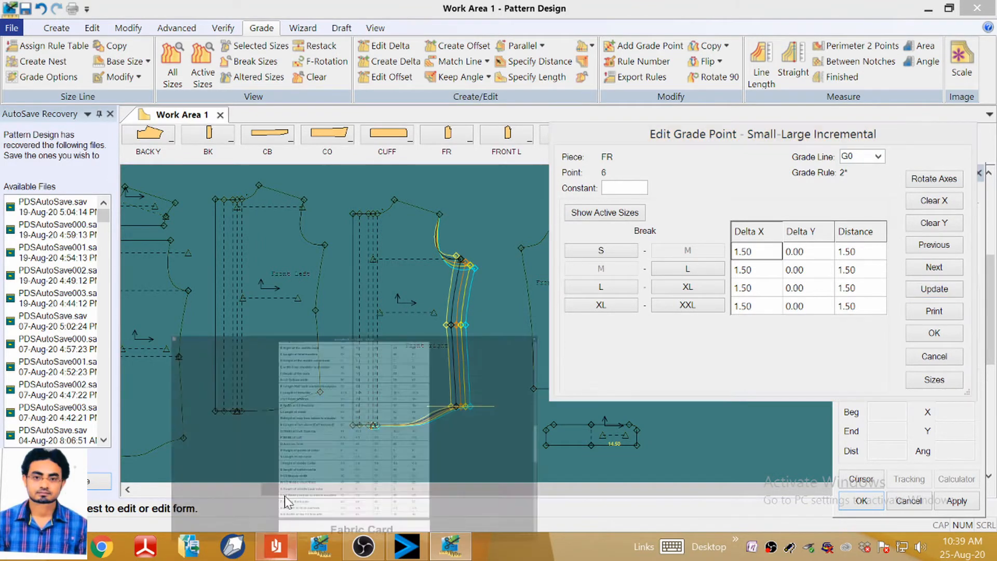
# Check the body lengths in the PDF sketch and chart, and apply a Delta Y of -2 to all breaks of FR's side hem corner.
pyautogui.click(277, 545)
pyautogui.scroll(3, 499, 281)
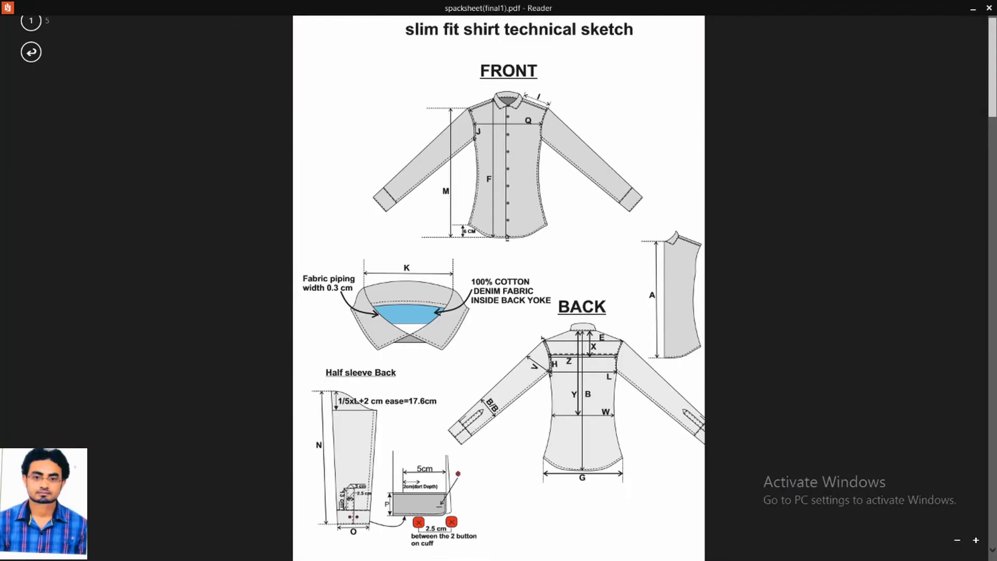
pyautogui.scroll(-15, 491, 223)
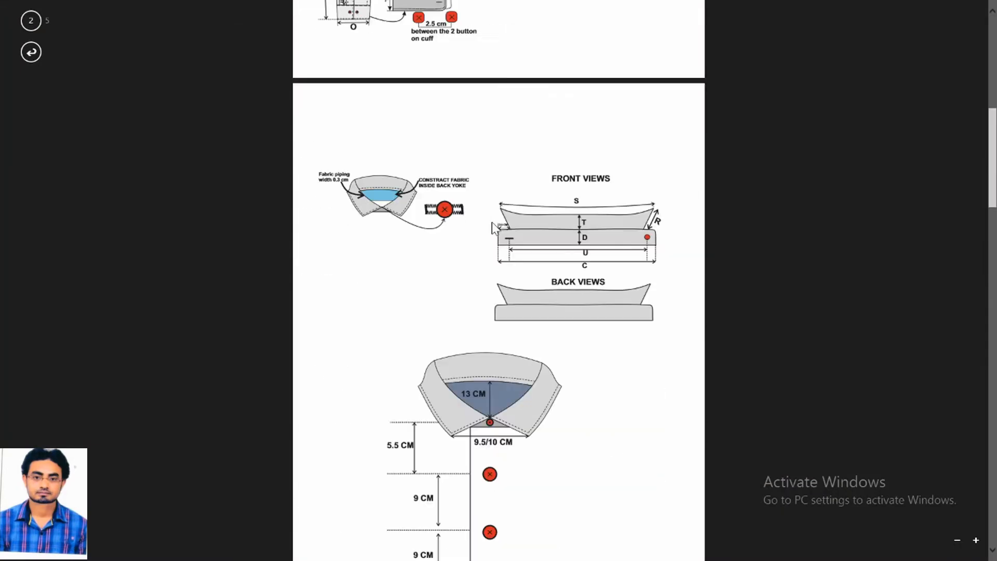
pyautogui.scroll(-3, 487, 220)
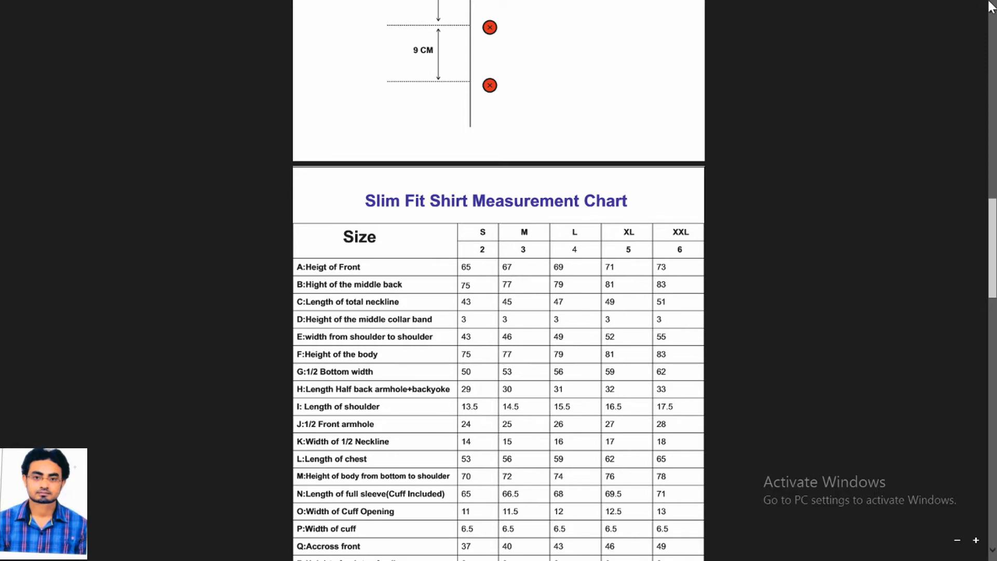
pyautogui.moveTo(989, 2)
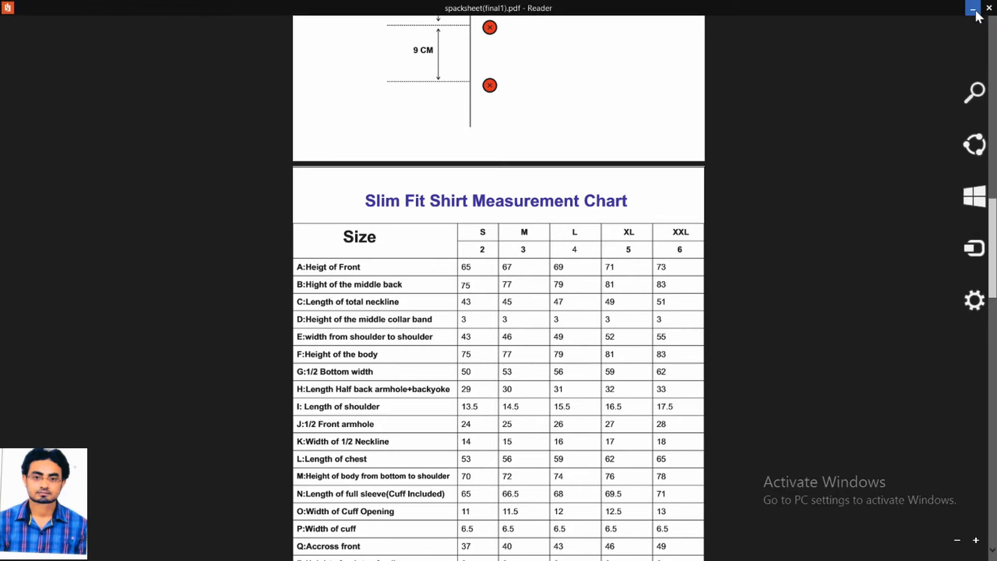
pyautogui.click(973, 9)
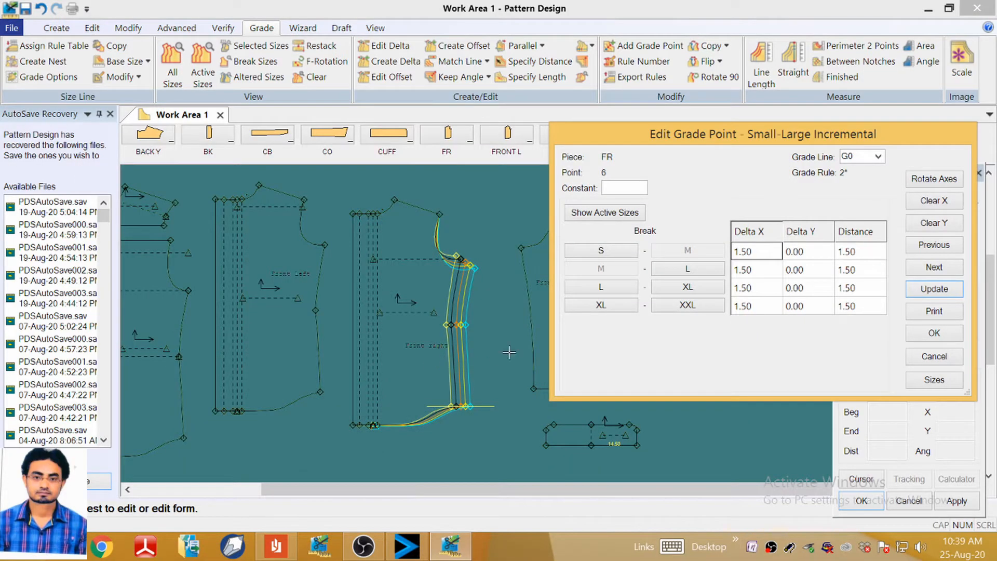
pyautogui.click(937, 223)
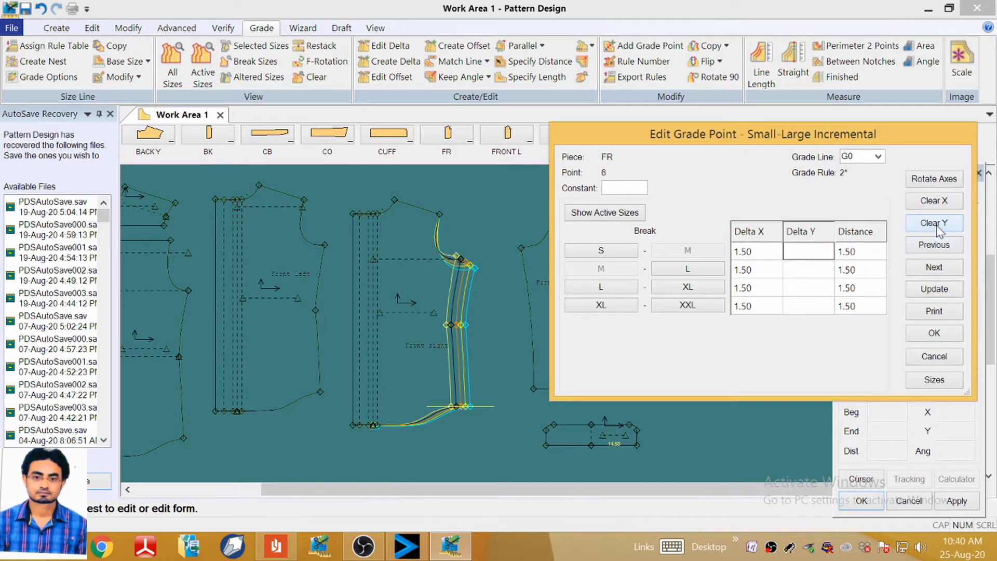
pyautogui.write('-2')
pyautogui.click(941, 294)
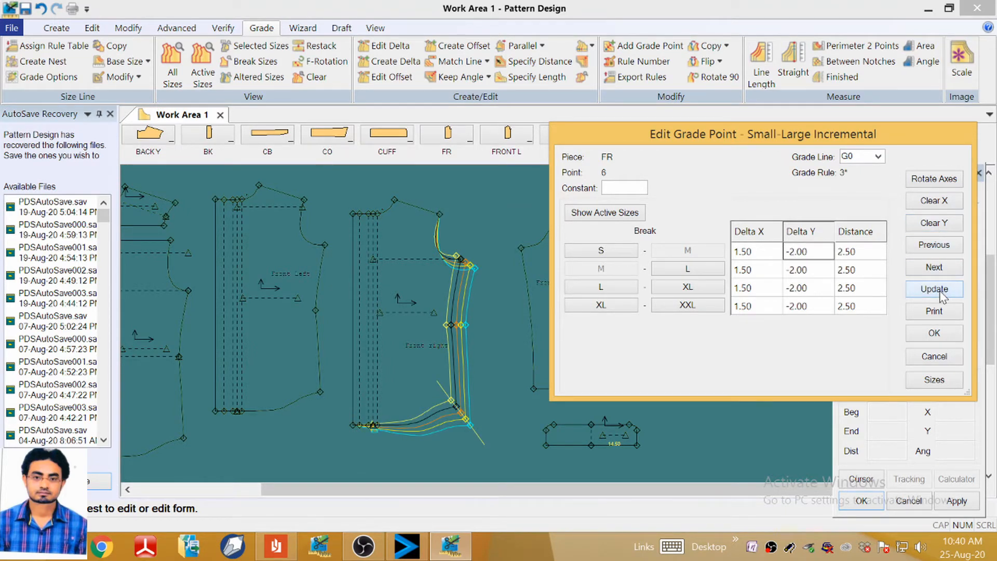
# Apply a Delta Y of -2 to all breaks of FR's front-edge hem corner and inspect the graded hem.
pyautogui.click(934, 268)
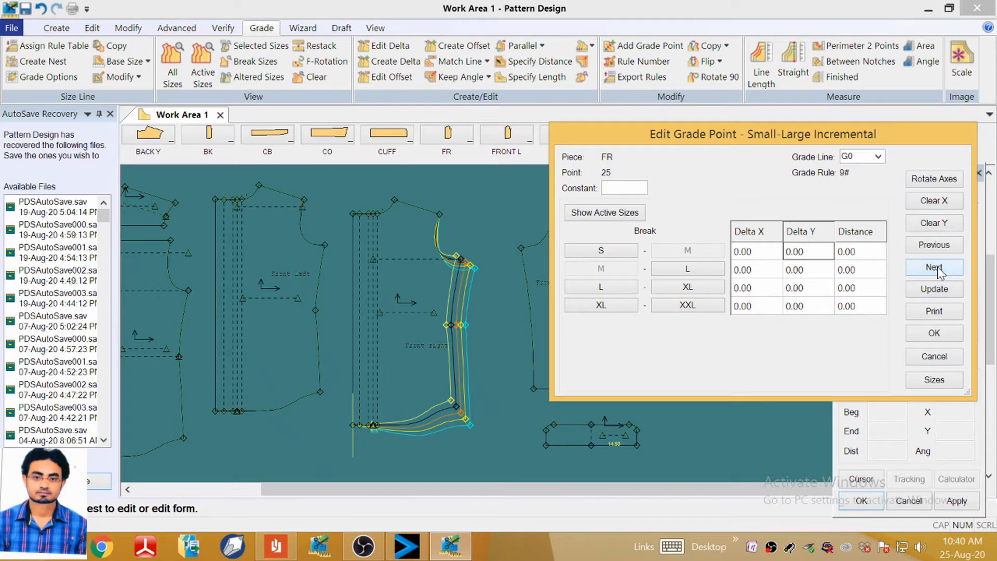
pyautogui.click(936, 226)
pyautogui.write('-2')
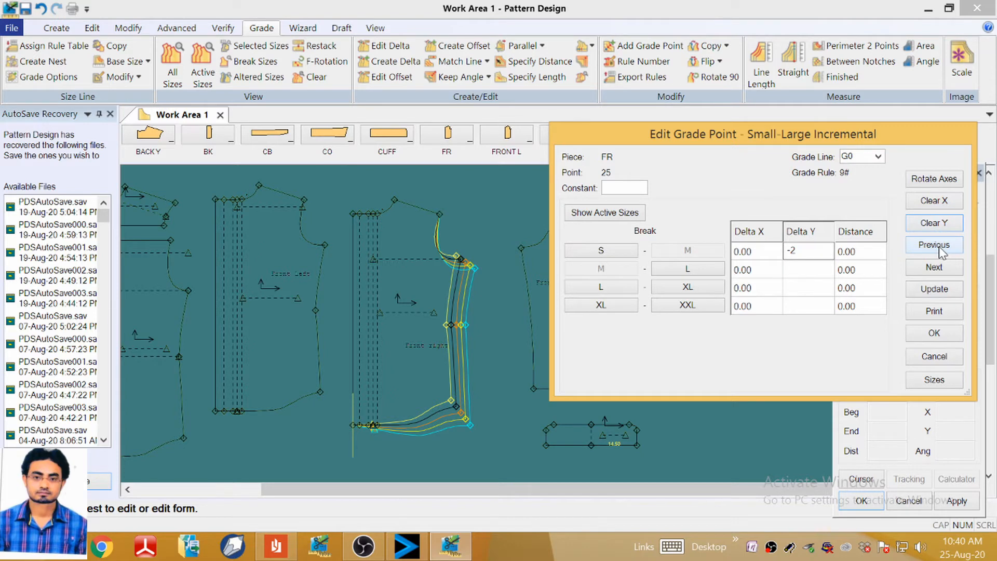
pyautogui.press('Return')
pyautogui.click(935, 291)
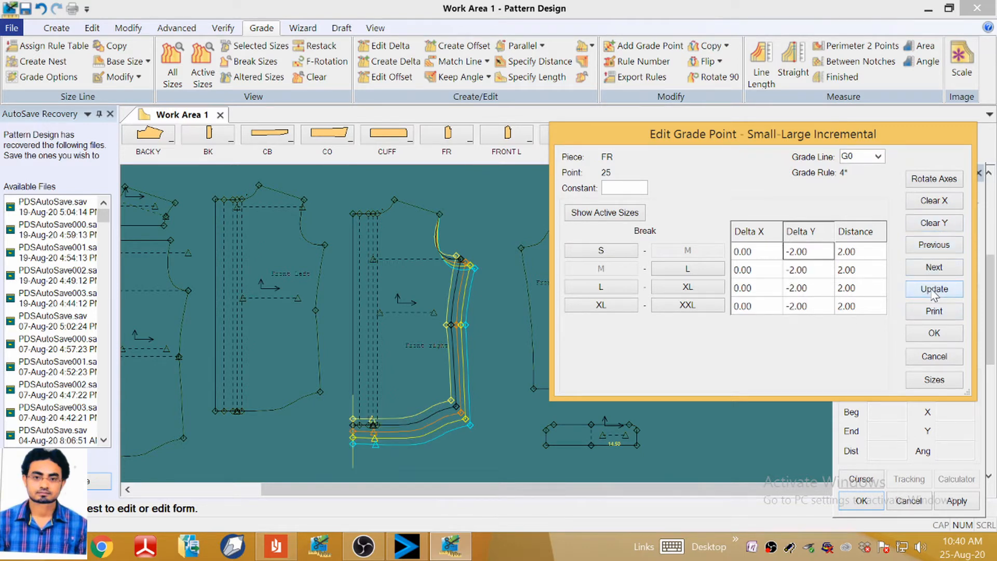
pyautogui.scroll(3, 387, 254)
pyautogui.scroll(-4, 368, 386)
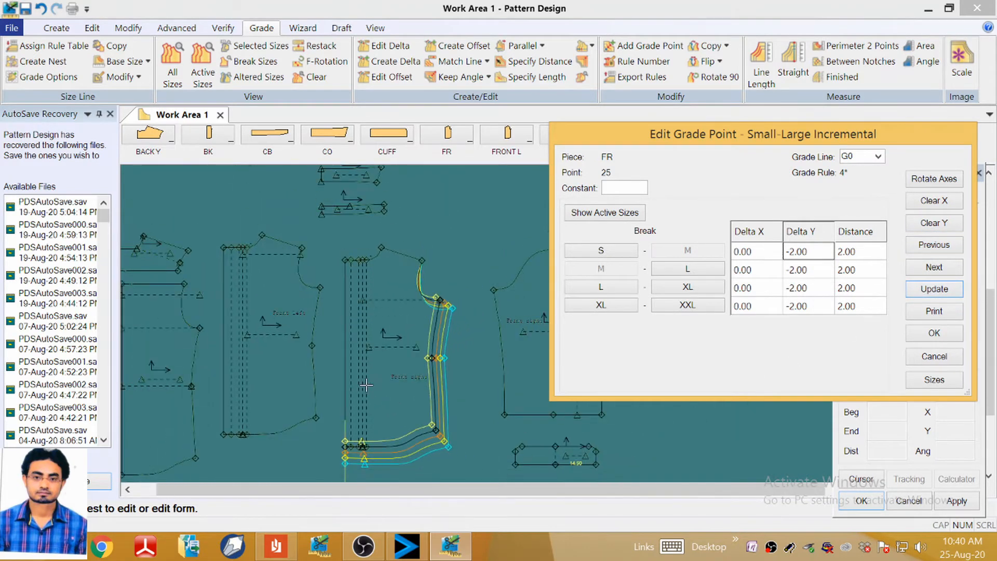
pyautogui.scroll(5, 351, 459)
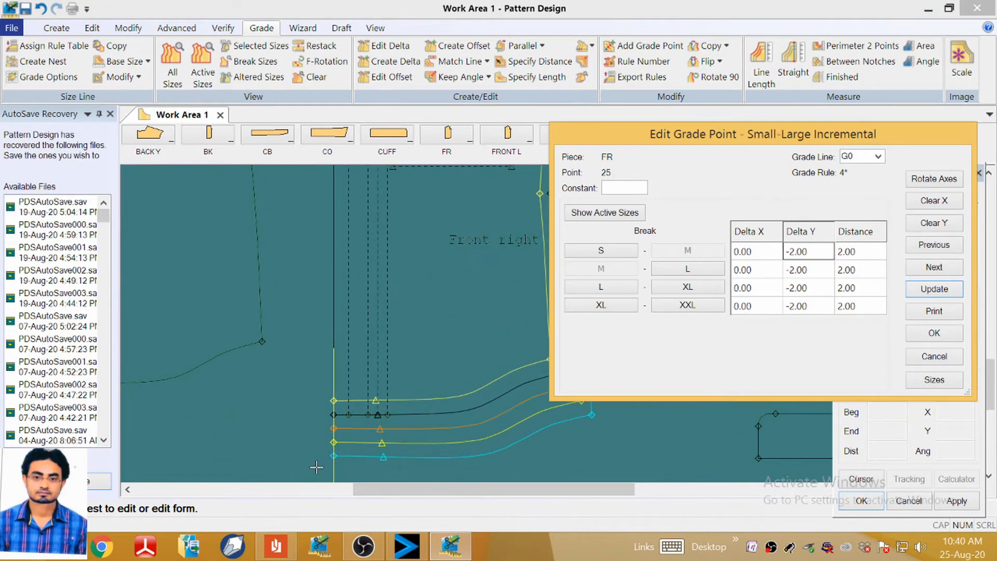
pyautogui.scroll(-5, 316, 467)
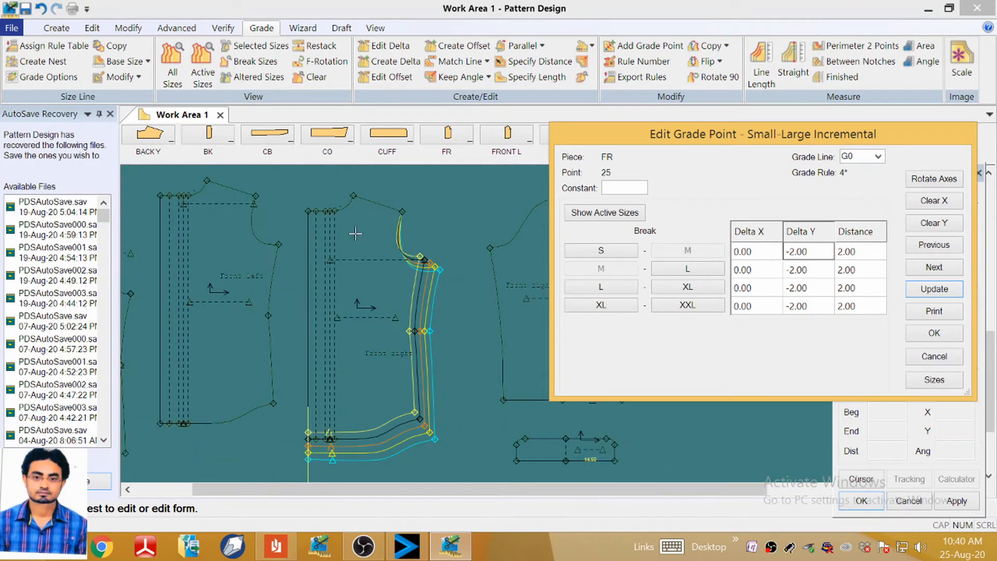
pyautogui.scroll(3, 373, 206)
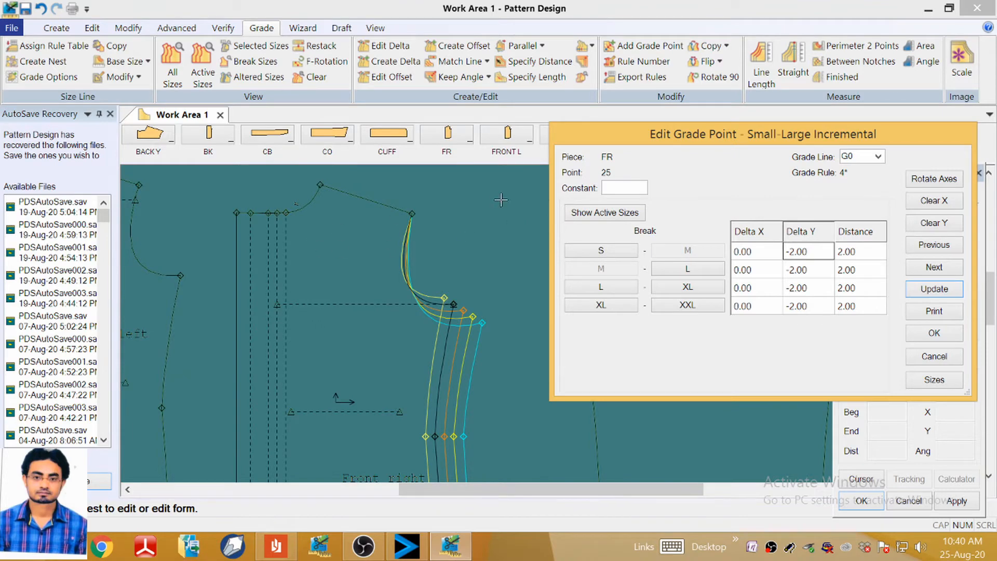
# Consult the shirt sketch and measurement chart in the PDF Reader, and apply a Delta X of 1.5 to all breaks of FR's shoulder tip.
pyautogui.click(276, 547)
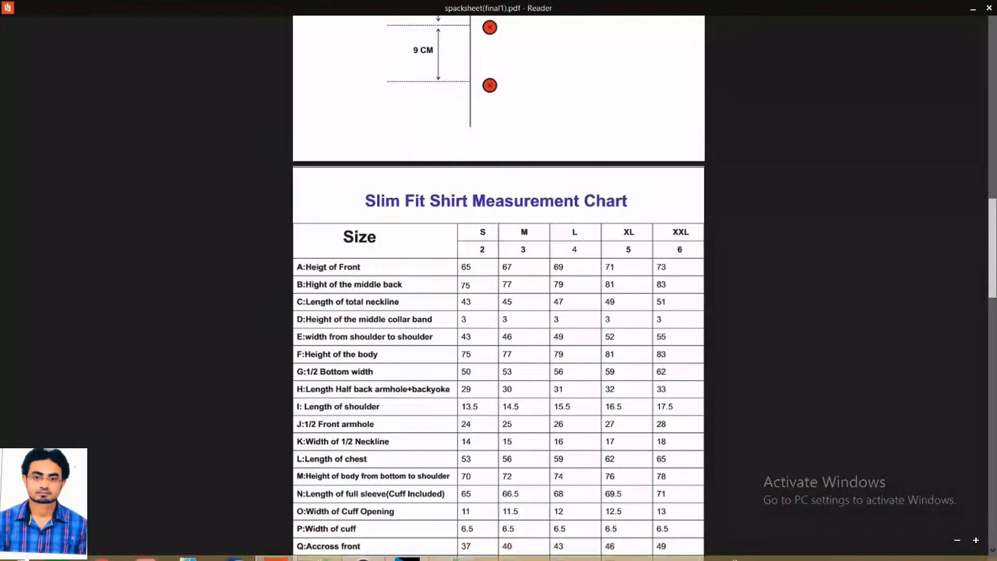
pyautogui.scroll(10, 654, 92)
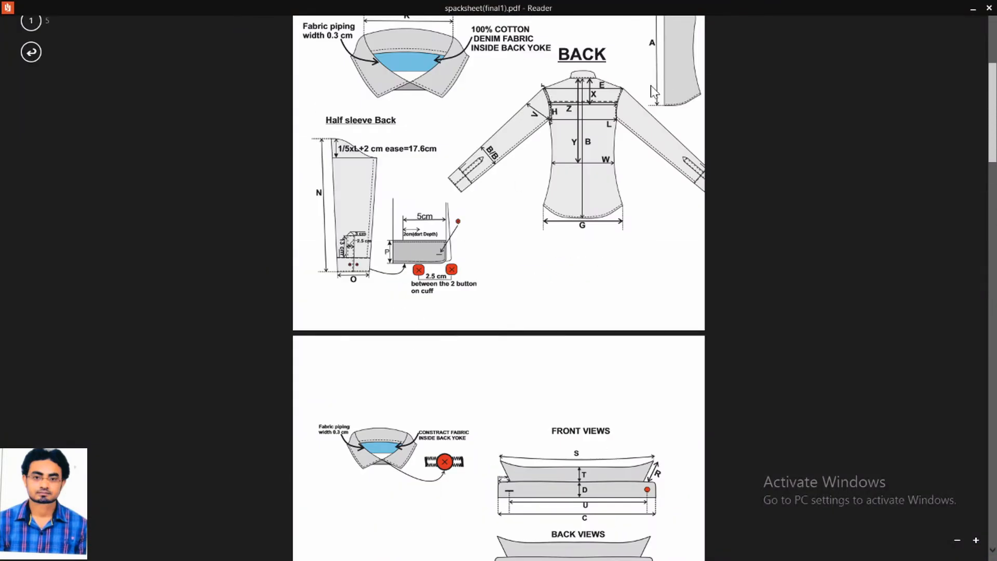
pyautogui.scroll(-15, 514, 270)
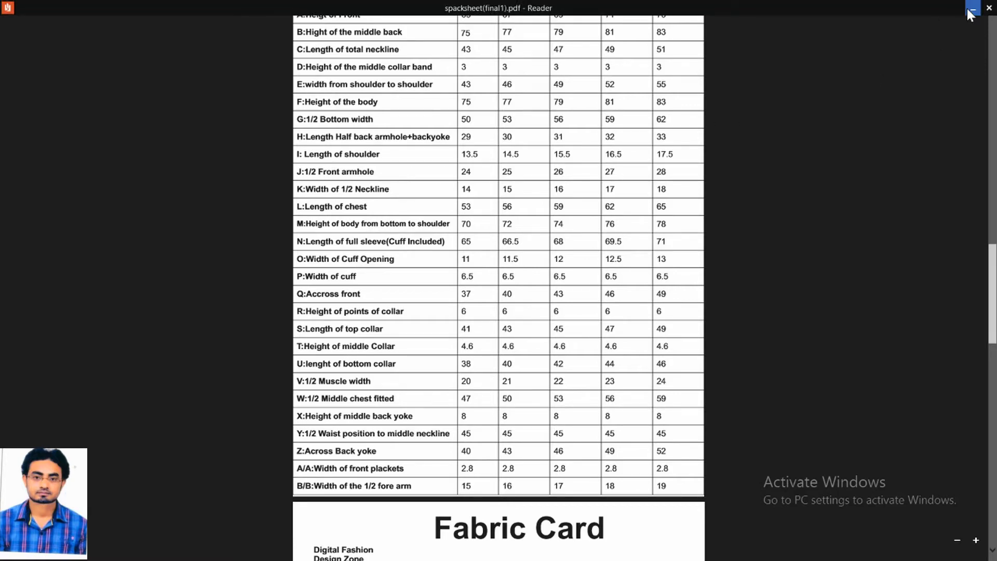
pyautogui.click(971, 9)
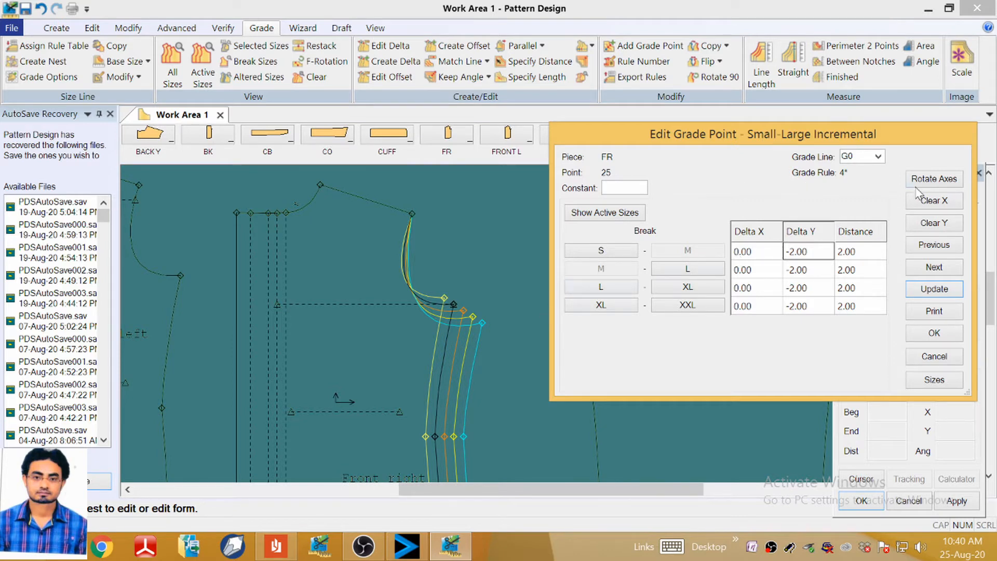
pyautogui.click(934, 268)
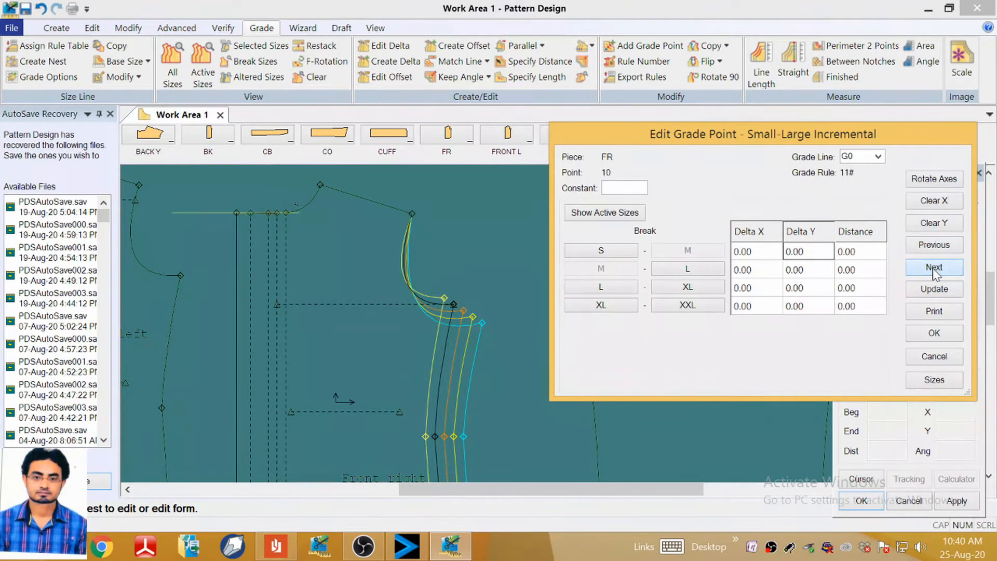
pyautogui.click(934, 268)
pyautogui.click(934, 268)
pyautogui.click(934, 201)
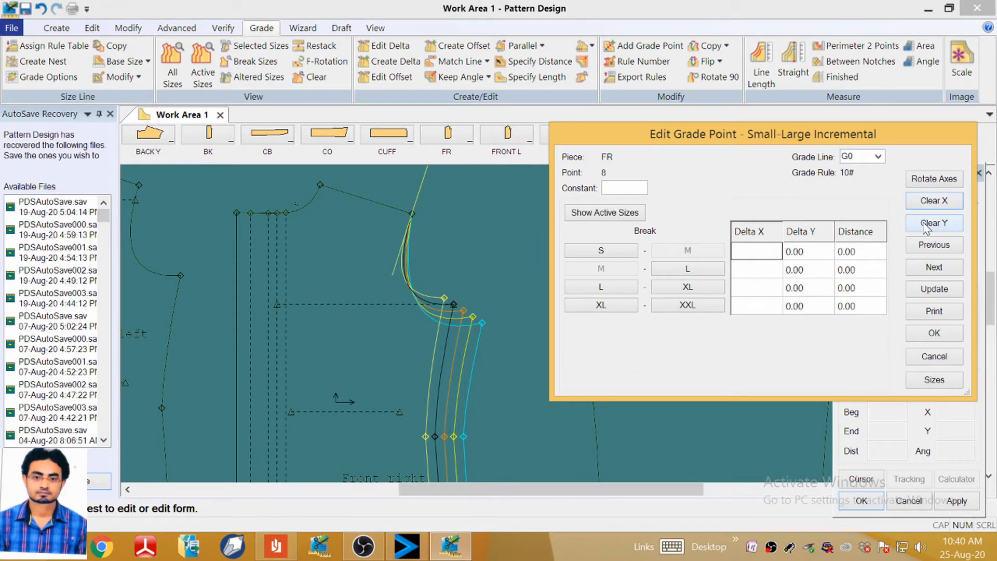
pyautogui.write('1.5')
pyautogui.click(942, 291)
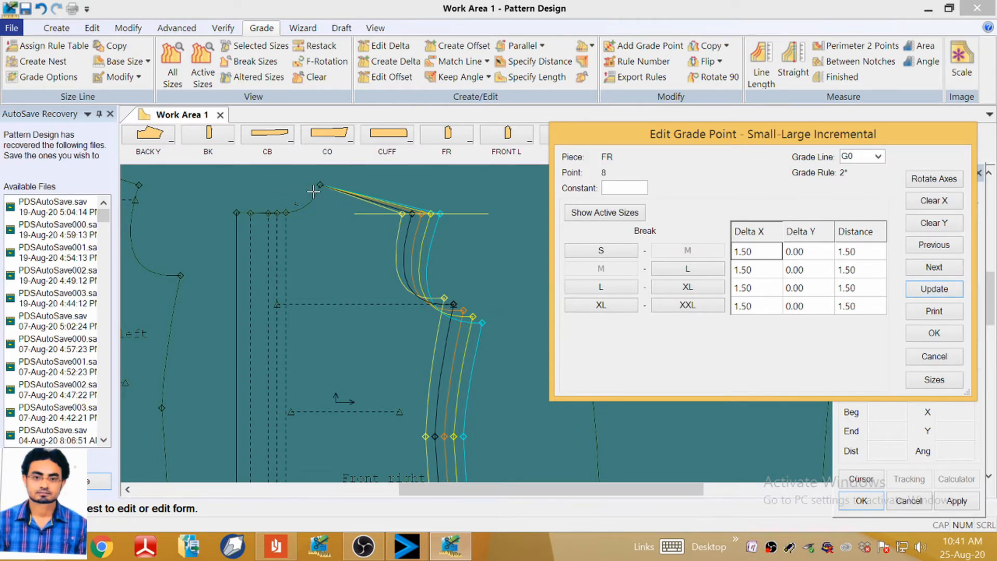
# Check the neckline width in the PDF sketch and measurement chart, and return to the FR piece.
pyautogui.click(276, 546)
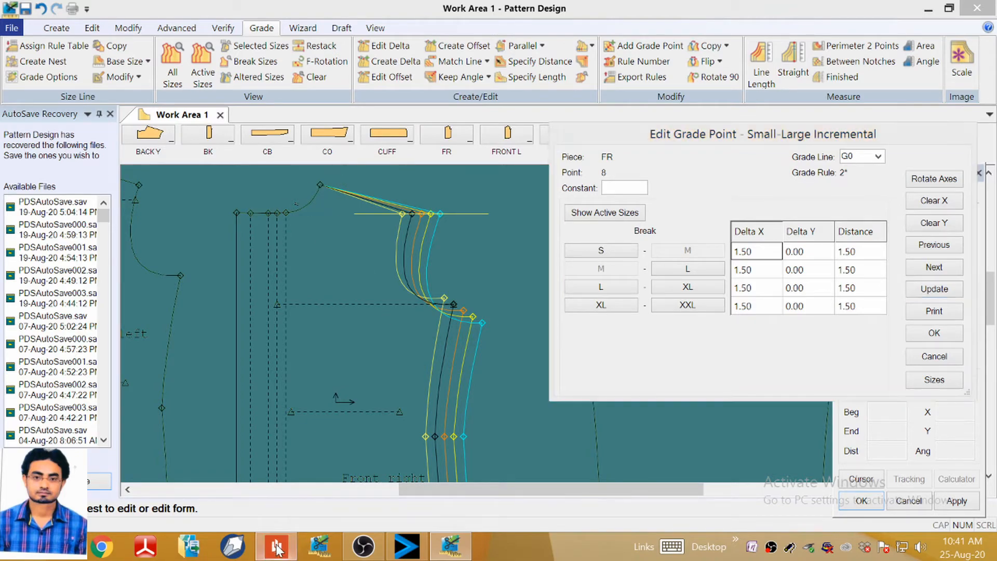
pyautogui.scroll(5, 415, 377)
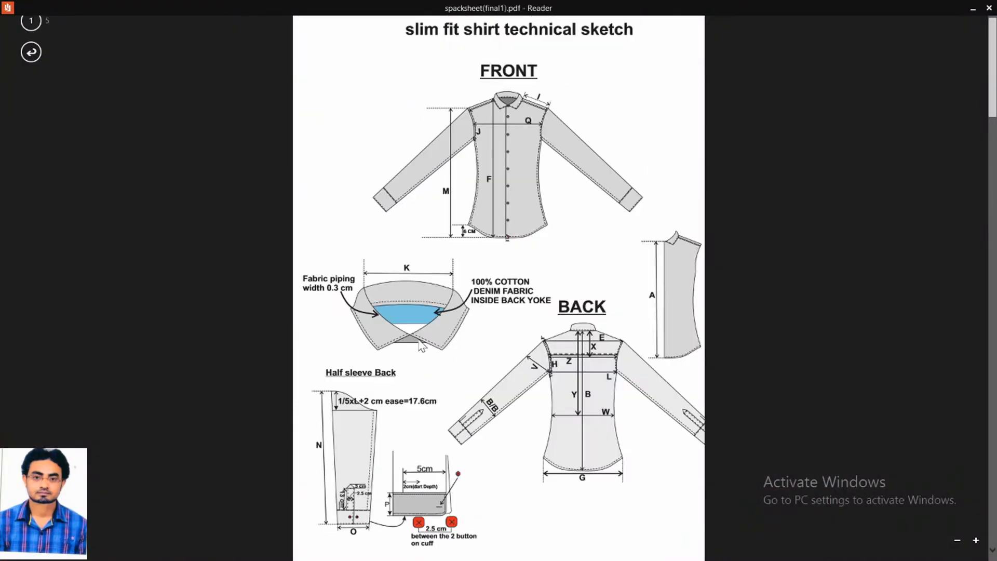
pyautogui.scroll(-2, 400, 281)
pyautogui.scroll(-10, 400, 280)
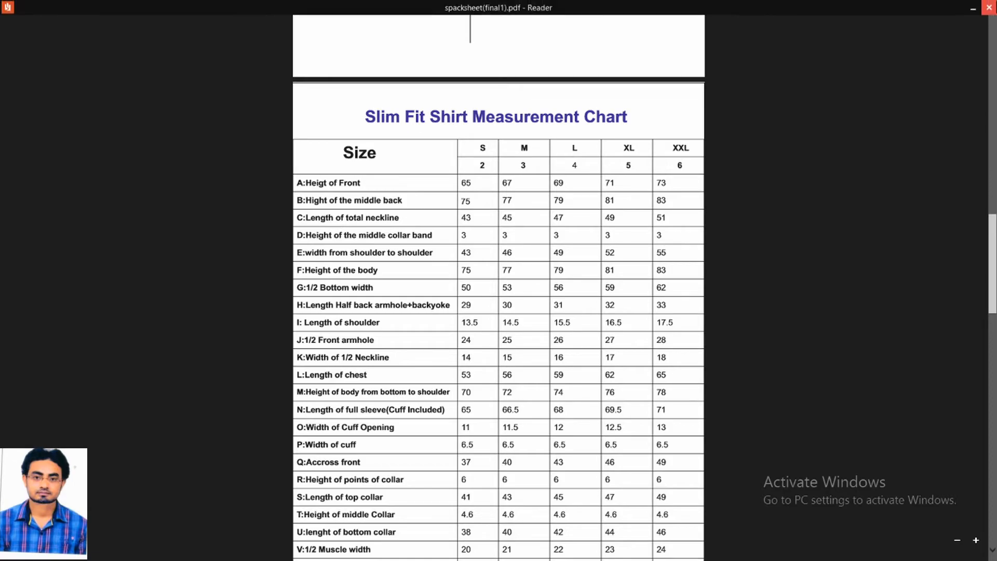
pyautogui.click(984, 5)
pyautogui.moveTo(327, 270); pyautogui.dragTo(421, 267, button='middle')
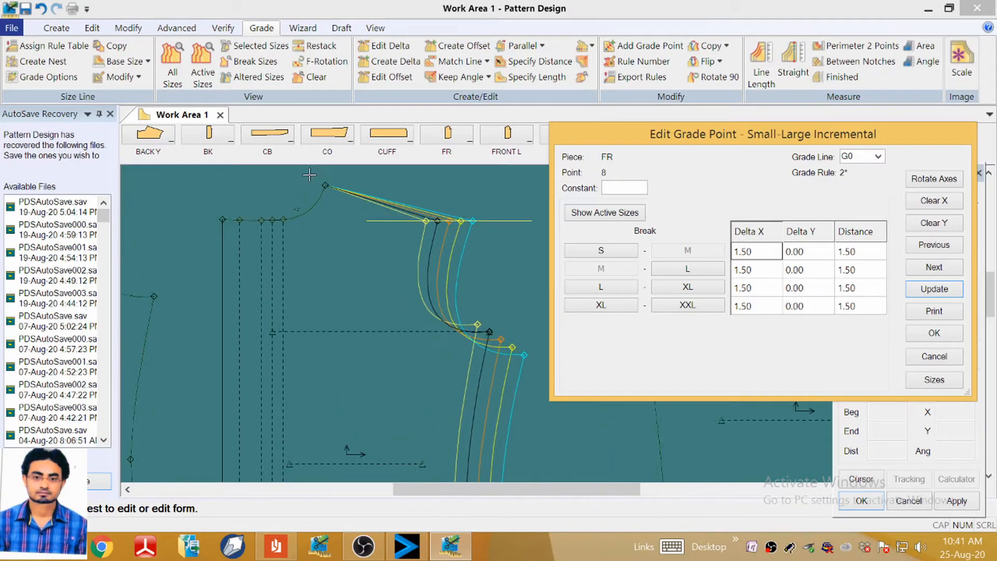
pyautogui.scroll(-1, 418, 291)
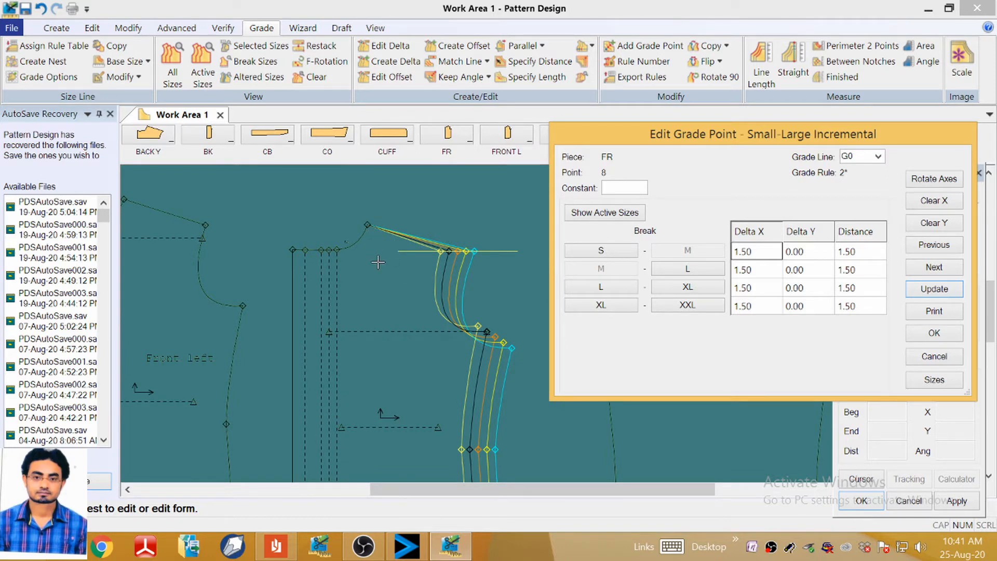
# Apply a Delta X of 0.5 to all breaks of FR's neck-shoulder point and finish editing the piece's grade points.
pyautogui.click(939, 269)
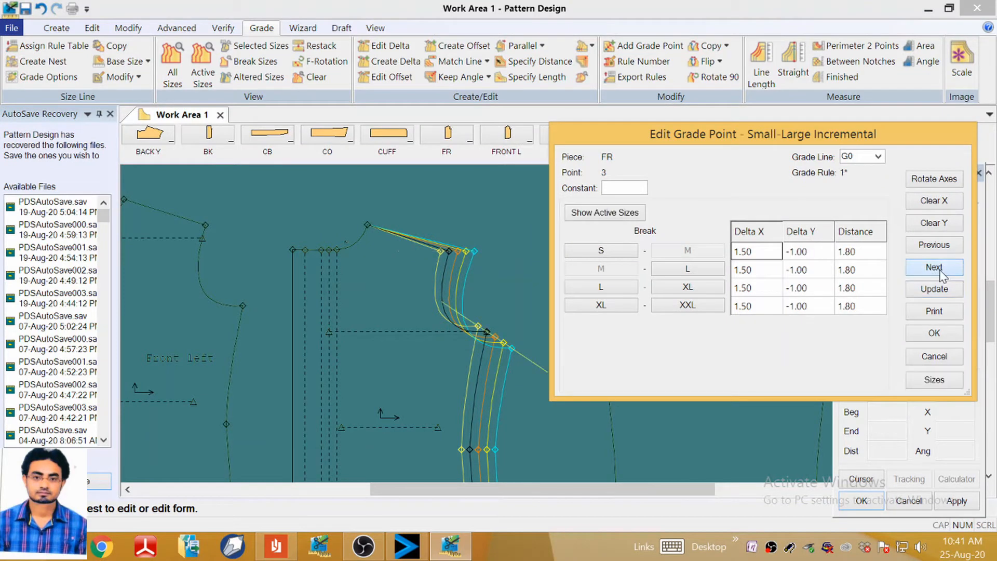
pyautogui.click(934, 268)
pyautogui.click(934, 268)
pyautogui.click(934, 267)
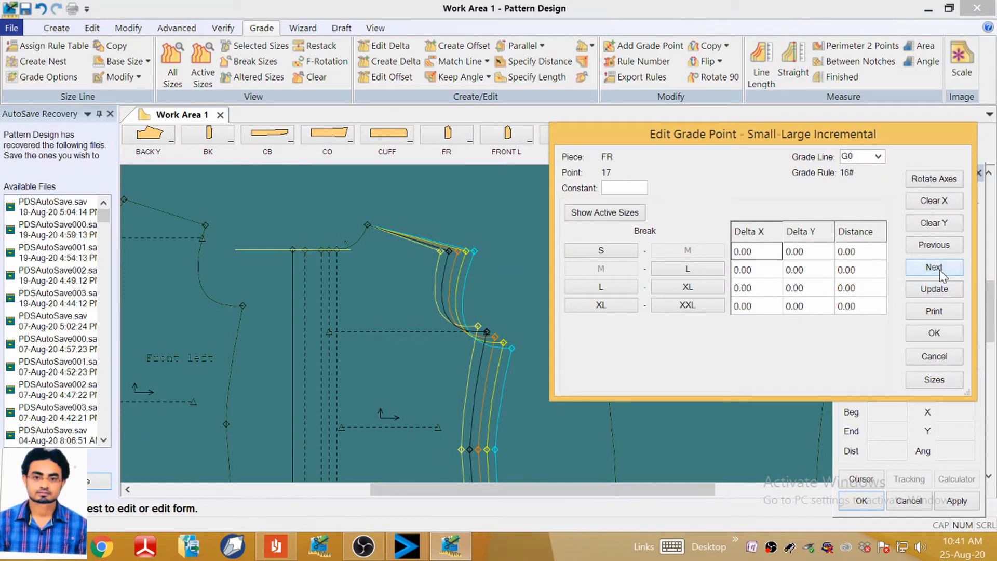
pyautogui.click(934, 268)
pyautogui.click(927, 206)
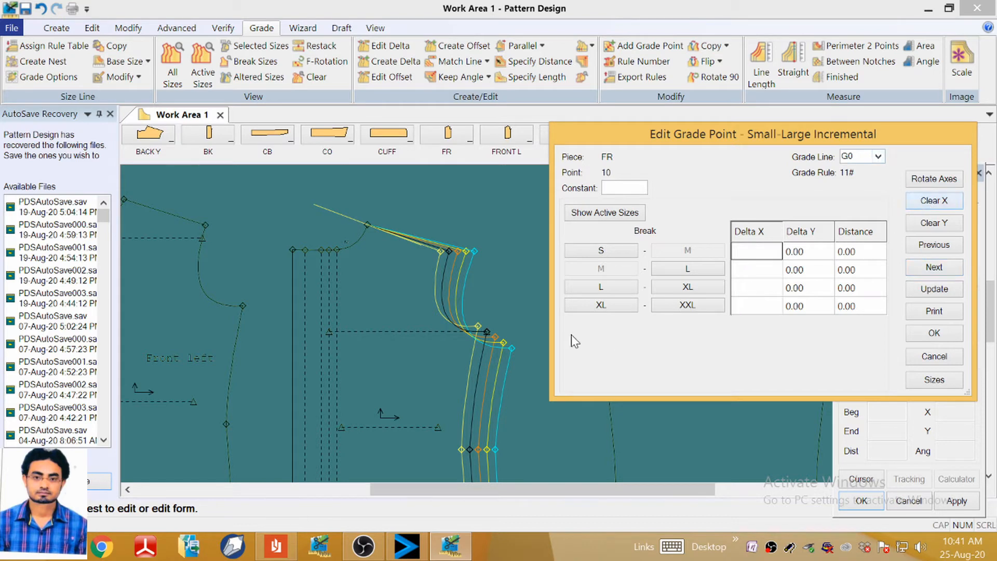
pyautogui.write('0.5')
pyautogui.click(923, 291)
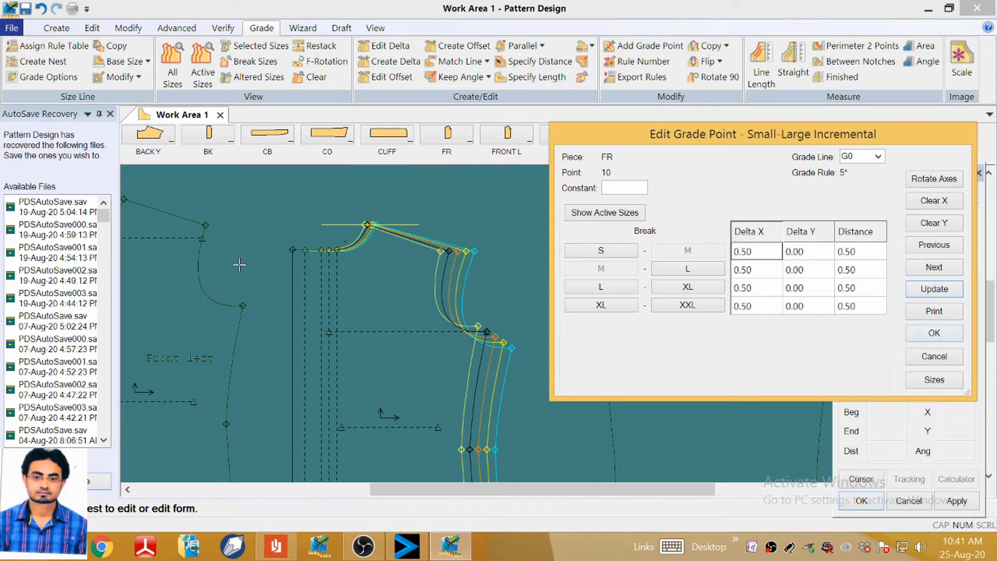
pyautogui.scroll(2, 347, 244)
pyautogui.scroll(1, 248, 265)
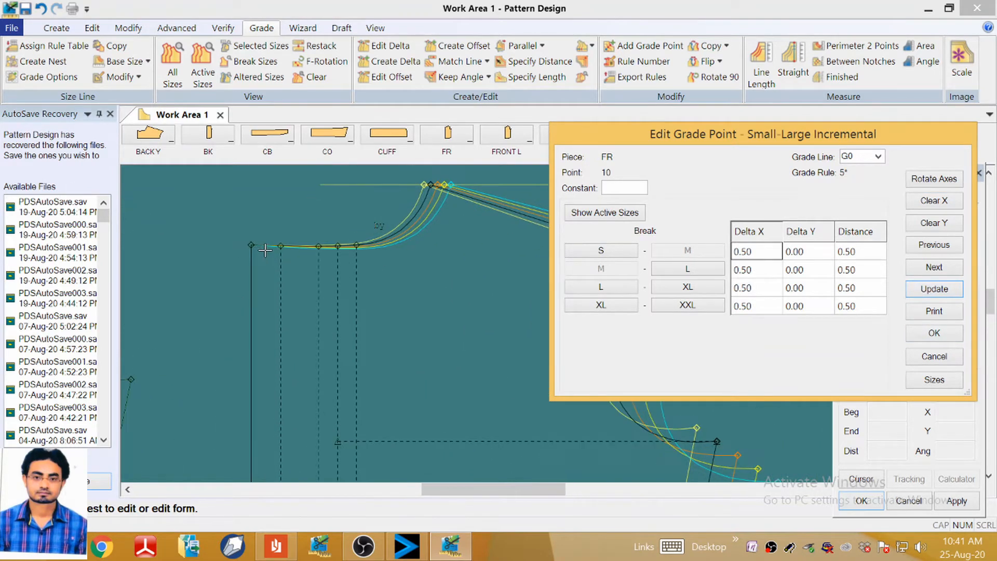
pyautogui.scroll(1, 256, 253)
pyautogui.scroll(-4, 256, 253)
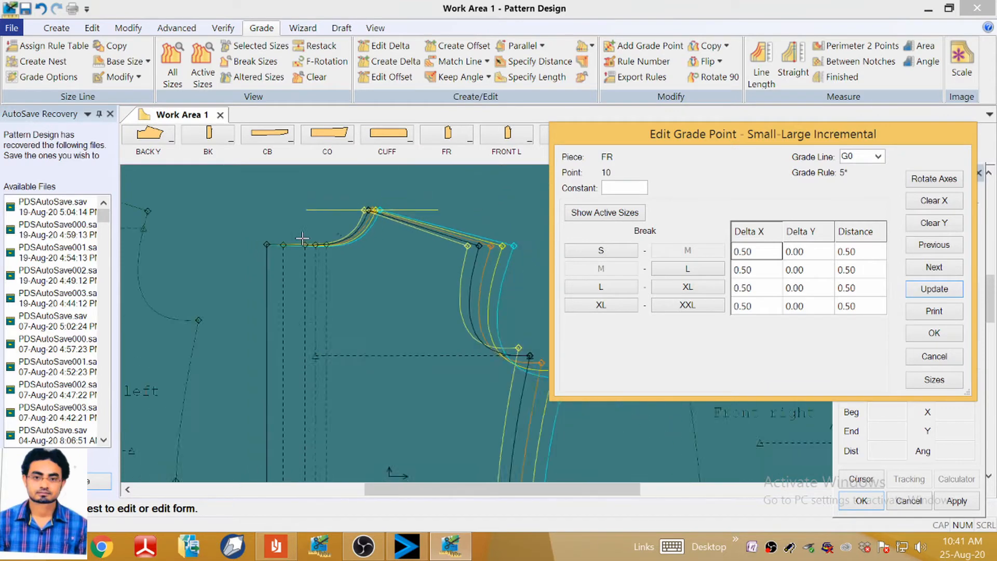
pyautogui.click(930, 334)
# Measure the graded line length of FR's neckline curve and review the increments between sizes.
pyautogui.scroll(-1, 450, 235)
pyautogui.scroll(3, 333, 239)
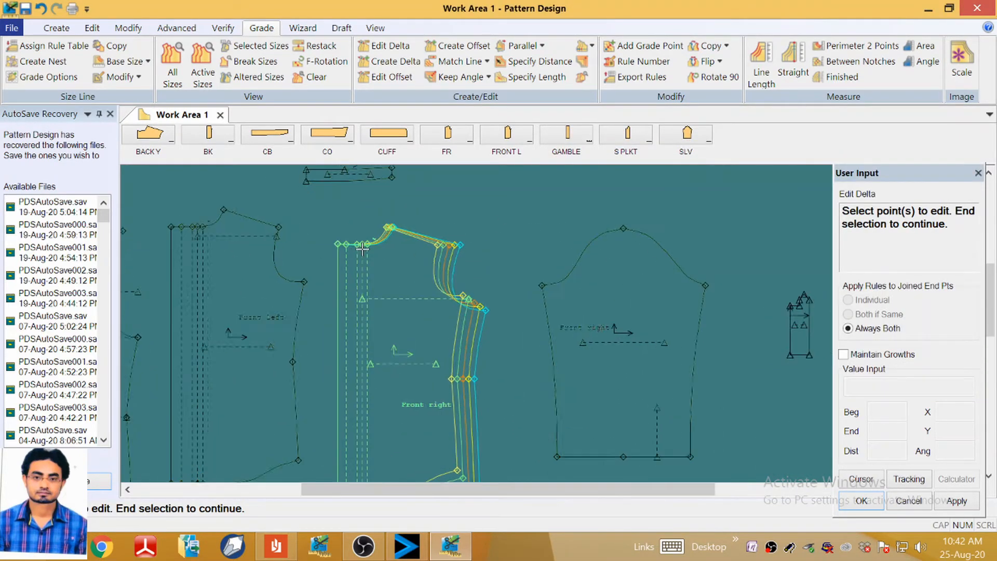
pyautogui.scroll(2, 293, 263)
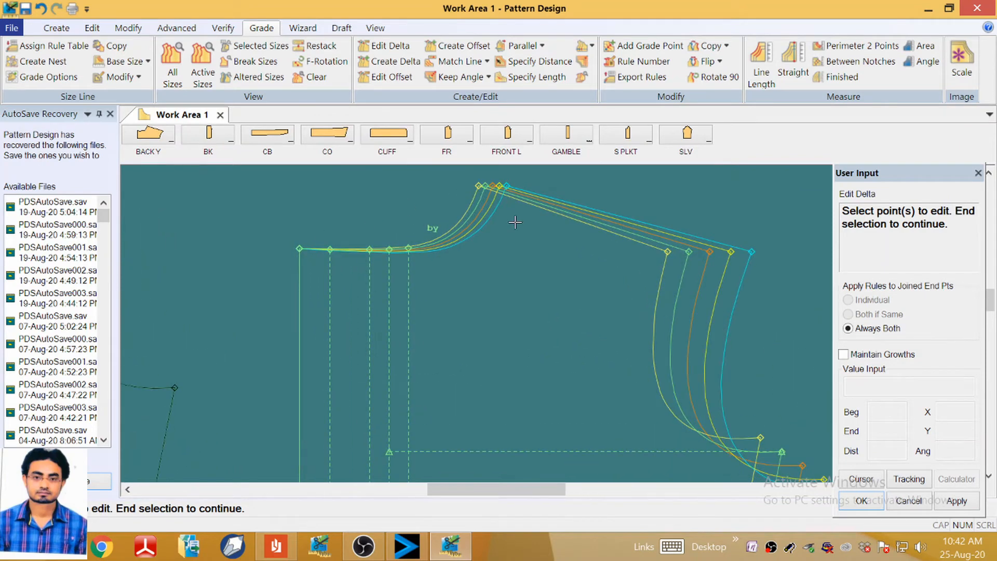
pyautogui.click(762, 78)
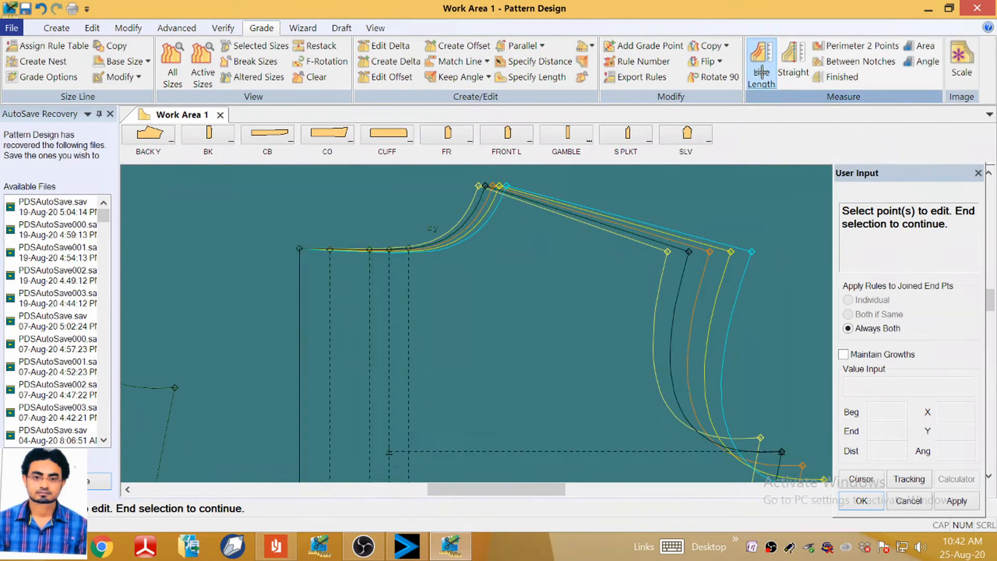
pyautogui.click(459, 231)
pyautogui.rightClick(459, 230)
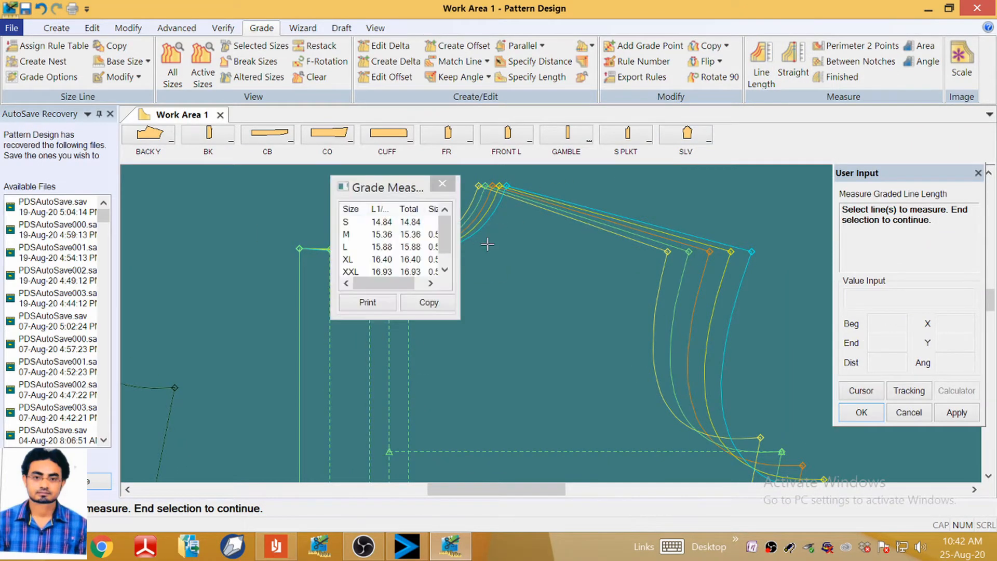
pyautogui.moveTo(389, 285); pyautogui.dragTo(399, 285)
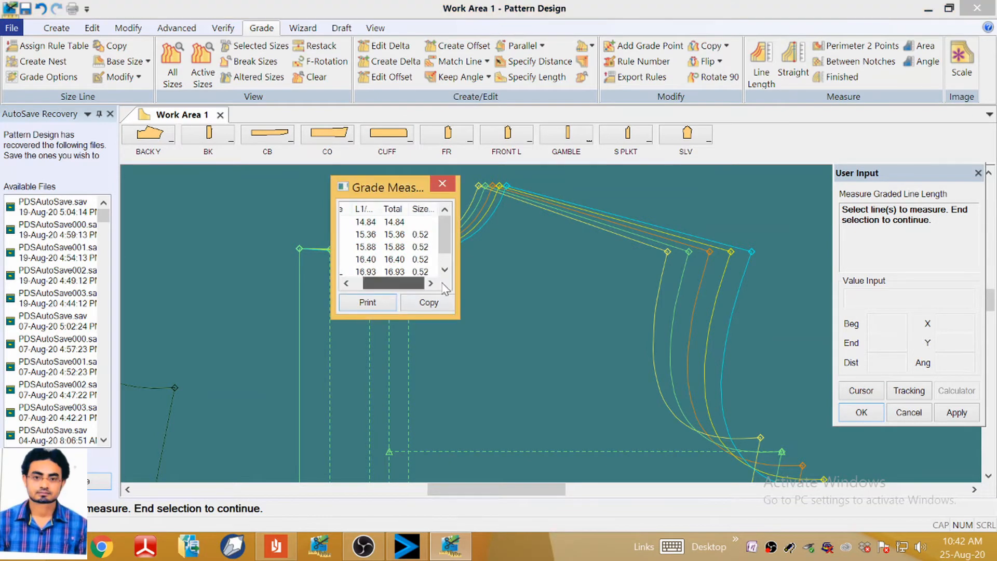
pyautogui.click(442, 186)
# Apply a Delta X of 0.5 to all breaks of BACK Y's neck-shoulder point with Edit Delta.
pyautogui.scroll(-5, 468, 269)
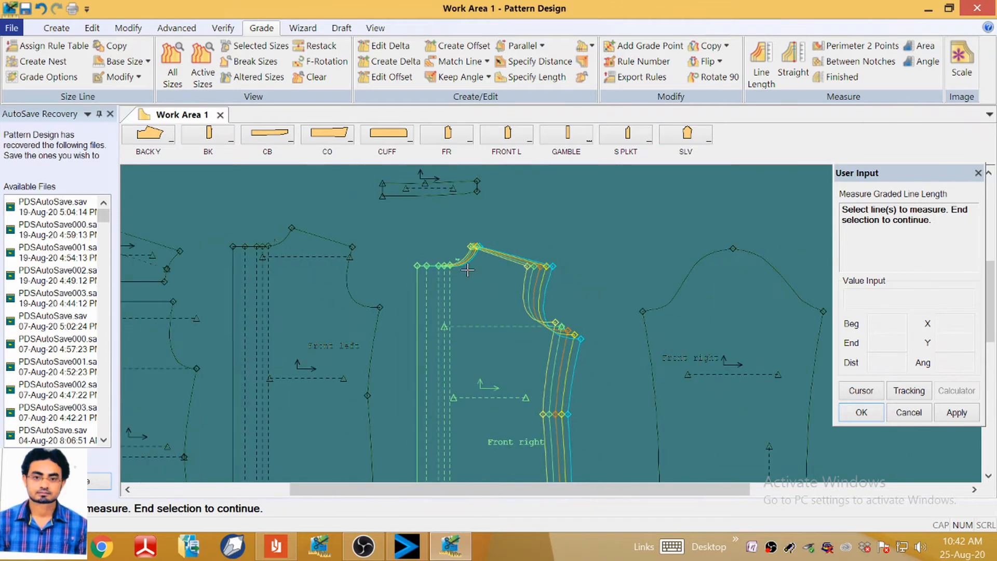
pyautogui.scroll(-3, 462, 243)
pyautogui.scroll(5, 241, 233)
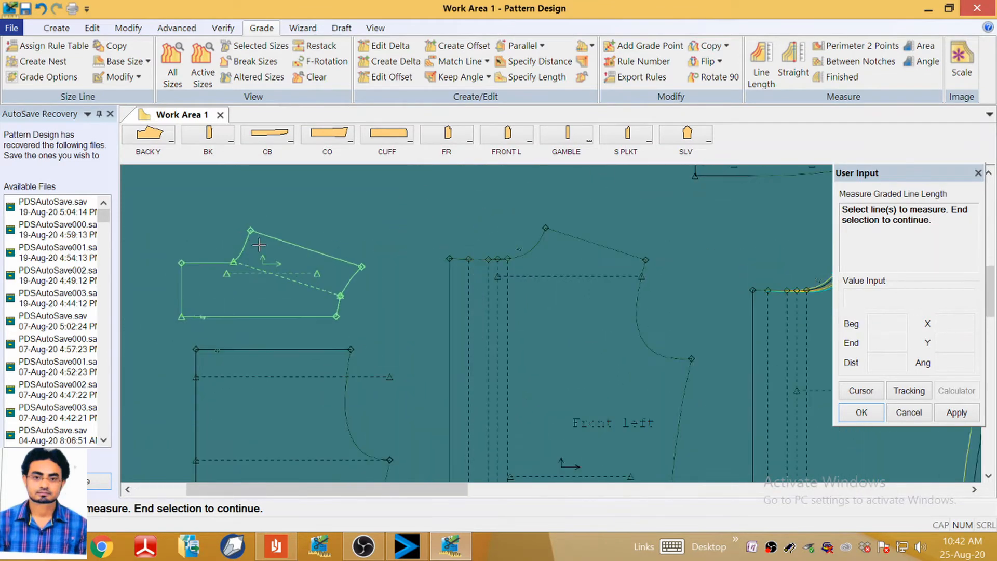
pyautogui.click(245, 241)
pyautogui.click(389, 46)
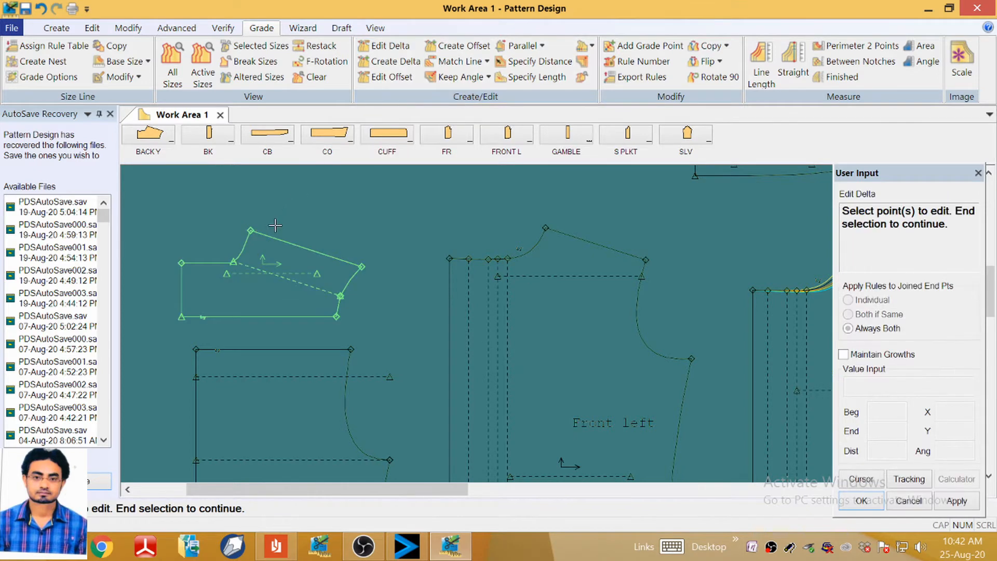
pyautogui.click(250, 230)
pyautogui.rightClick(244, 215)
pyautogui.click(288, 221)
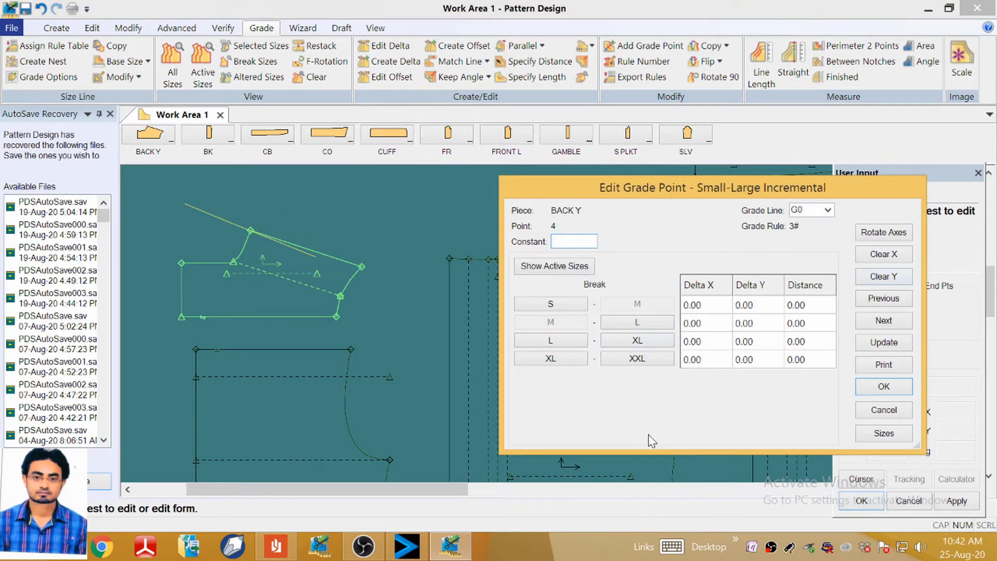
pyautogui.click(888, 255)
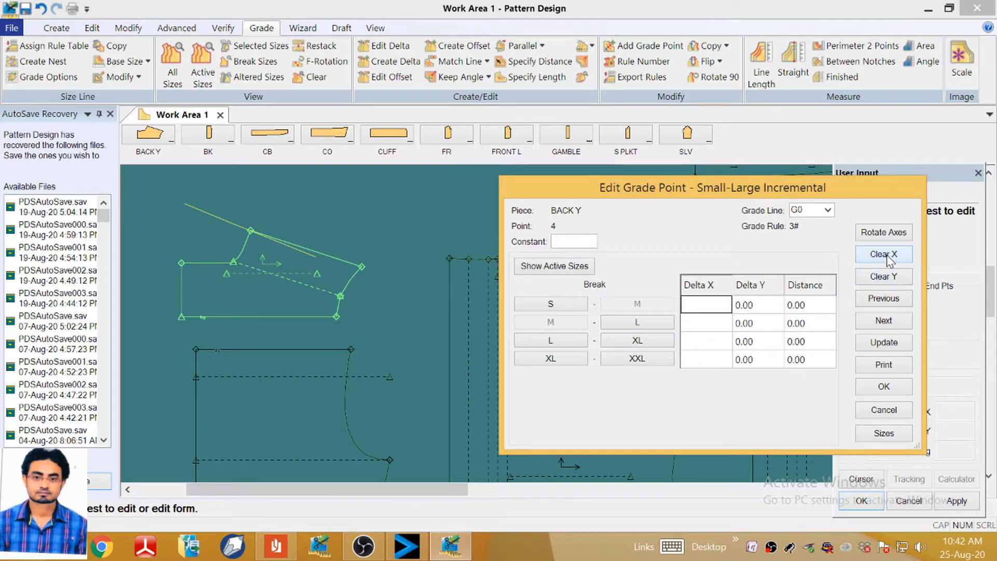
pyautogui.write('0.5')
pyautogui.press('Return')
pyautogui.click(894, 350)
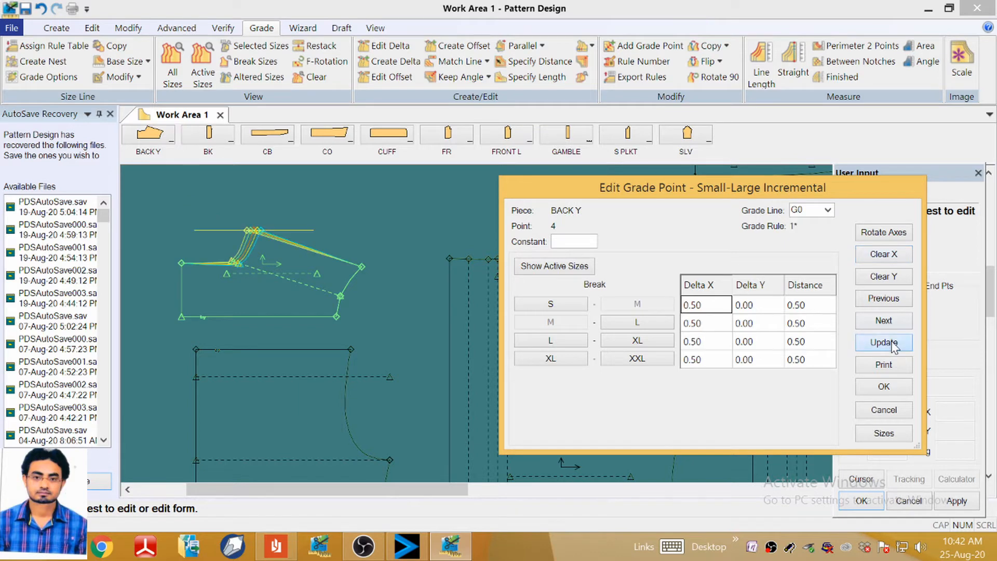
pyautogui.click(884, 386)
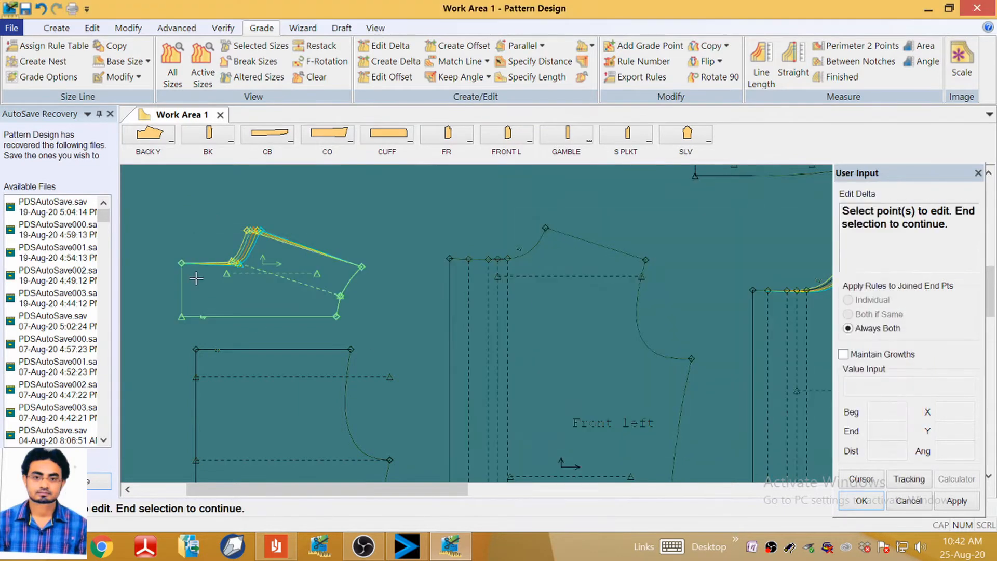
# Try a Delta X of 0.5 with zero Delta Y on BACK Y's inner neckline curve point, and undo the edit.
pyautogui.scroll(2, 224, 240)
pyautogui.scroll(3, 223, 240)
pyautogui.click(390, 46)
pyautogui.scroll(6, 246, 274)
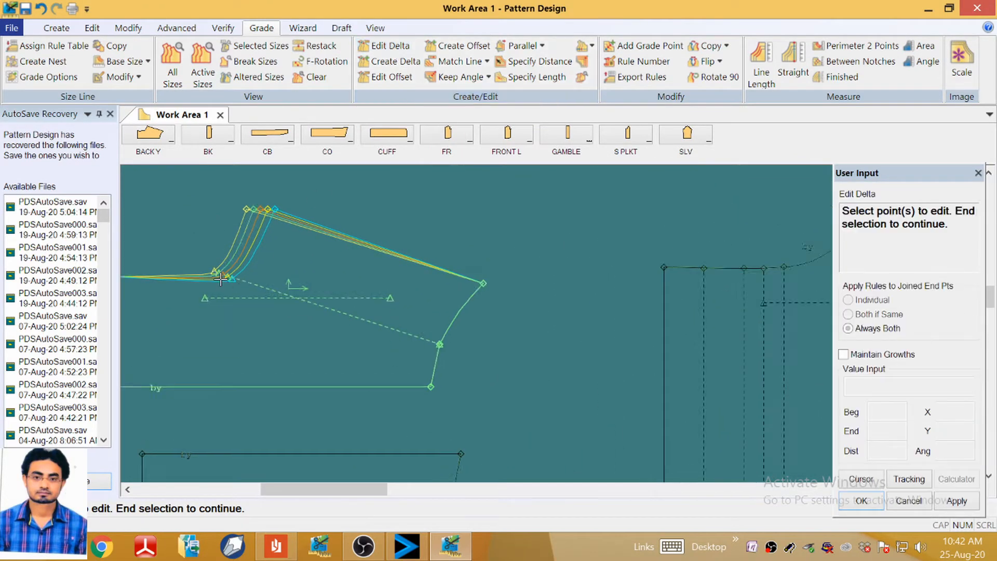
pyautogui.scroll(1, 247, 274)
pyautogui.click(218, 271)
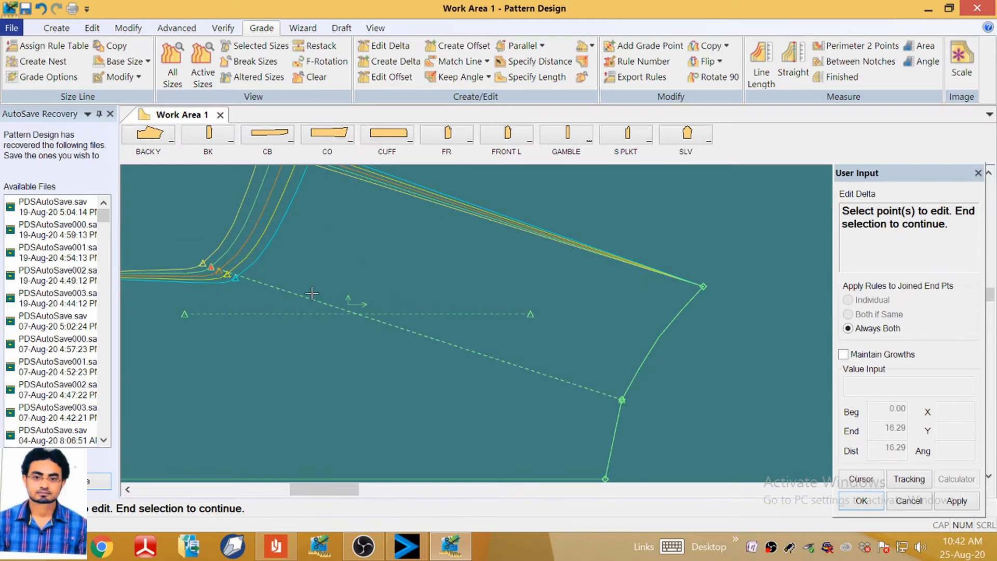
pyautogui.rightClick(302, 276)
pyautogui.click(301, 276)
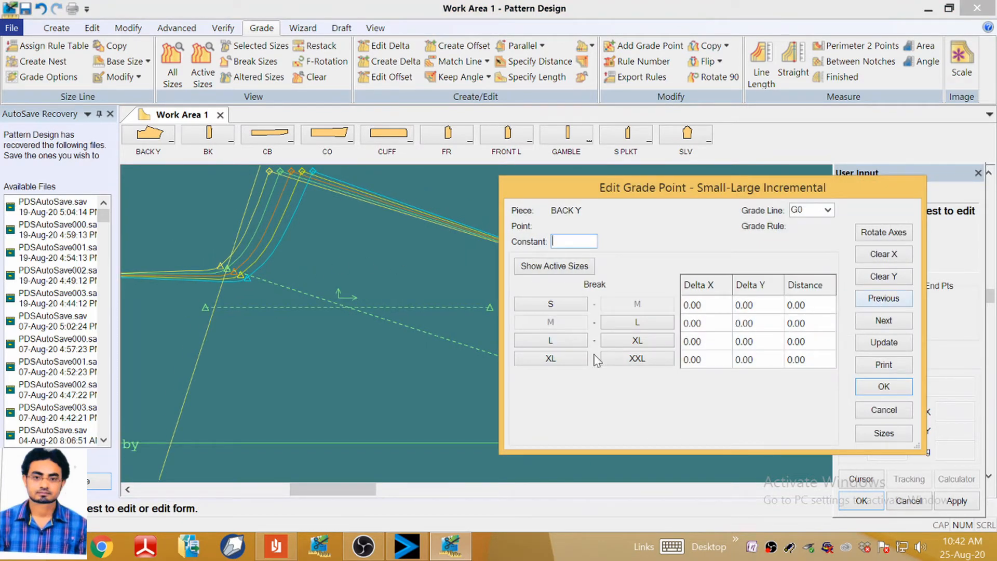
pyautogui.click(884, 254)
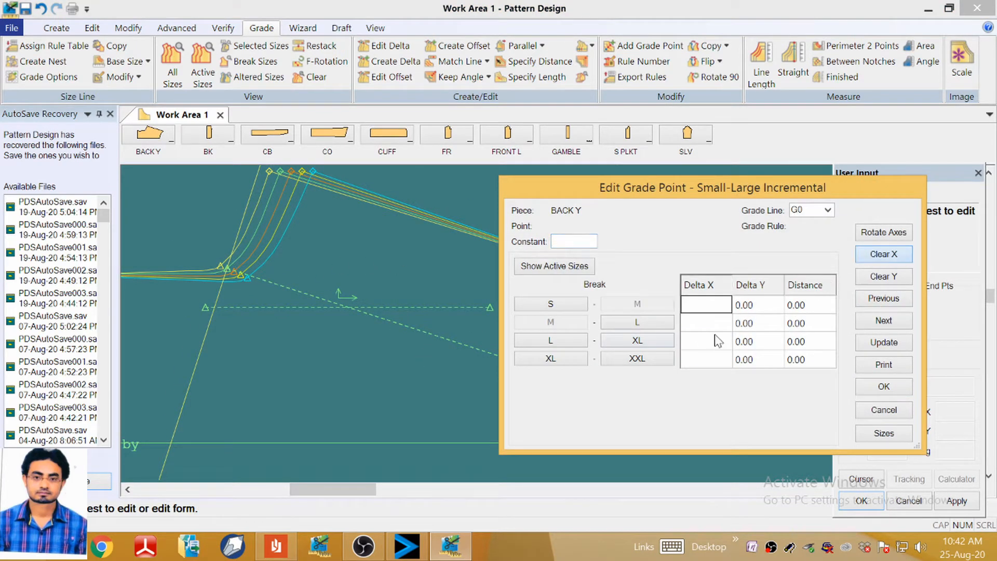
pyautogui.write('0.5')
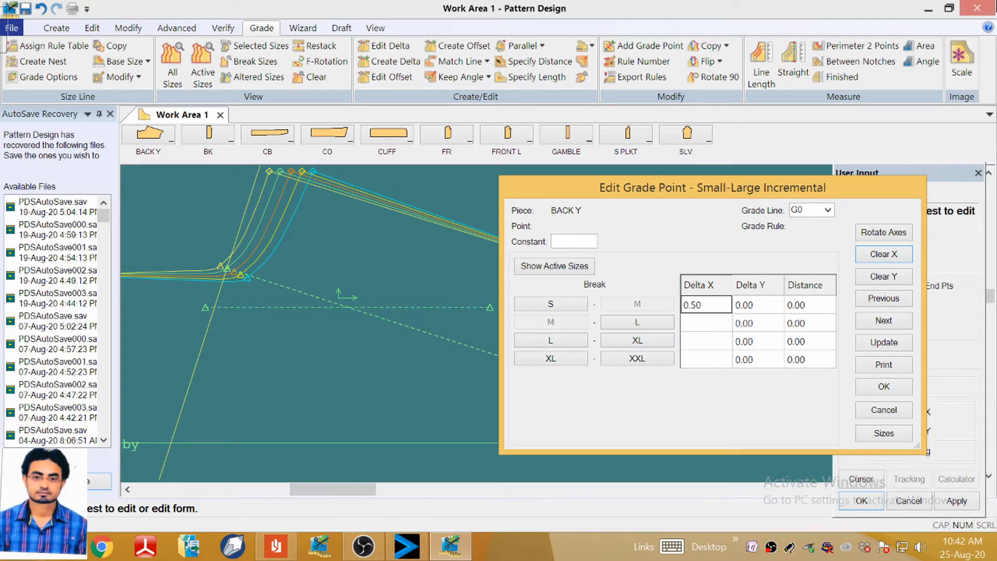
pyautogui.click(884, 342)
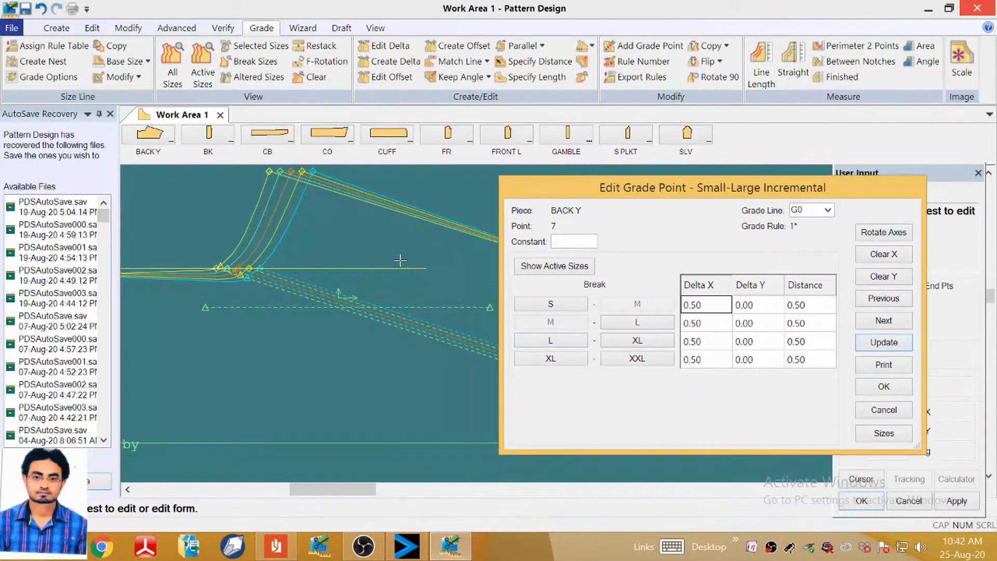
pyautogui.scroll(-4, 358, 275)
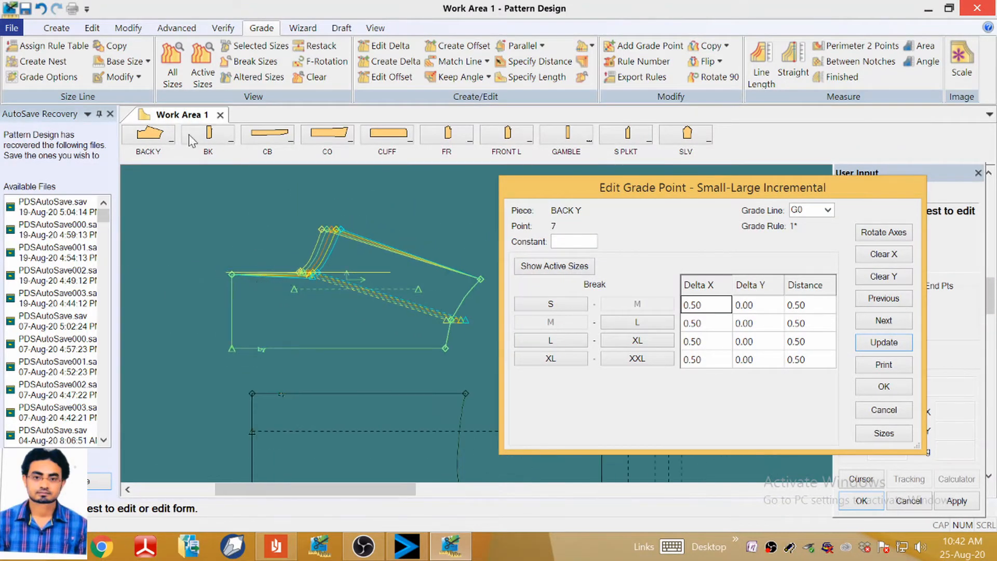
pyautogui.click(43, 9)
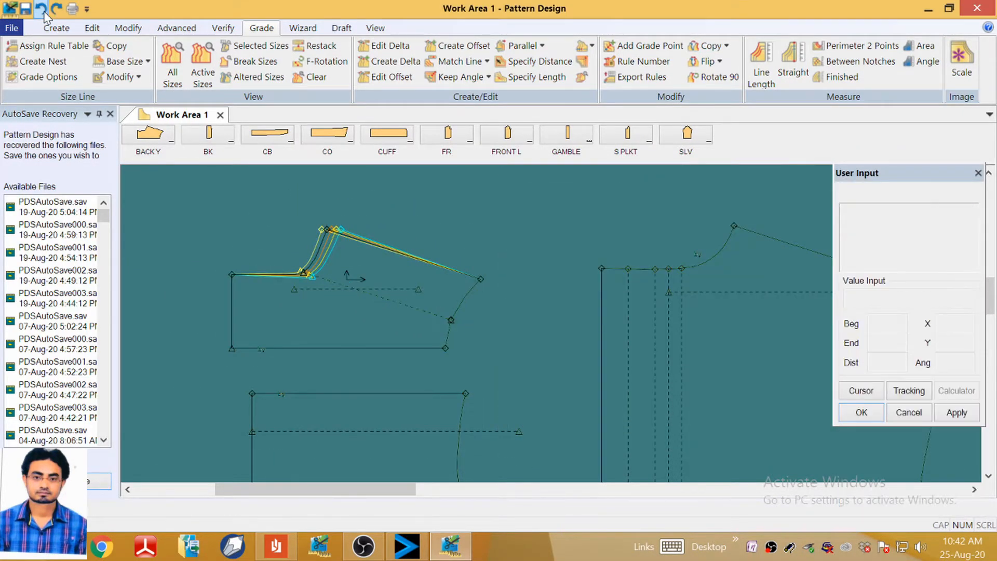
# Apply a Delta X of 0.50 to all breaks of BACK Y's inner neckline curve point, keeping its interpolated Delta Y.
pyautogui.scroll(4, 332, 289)
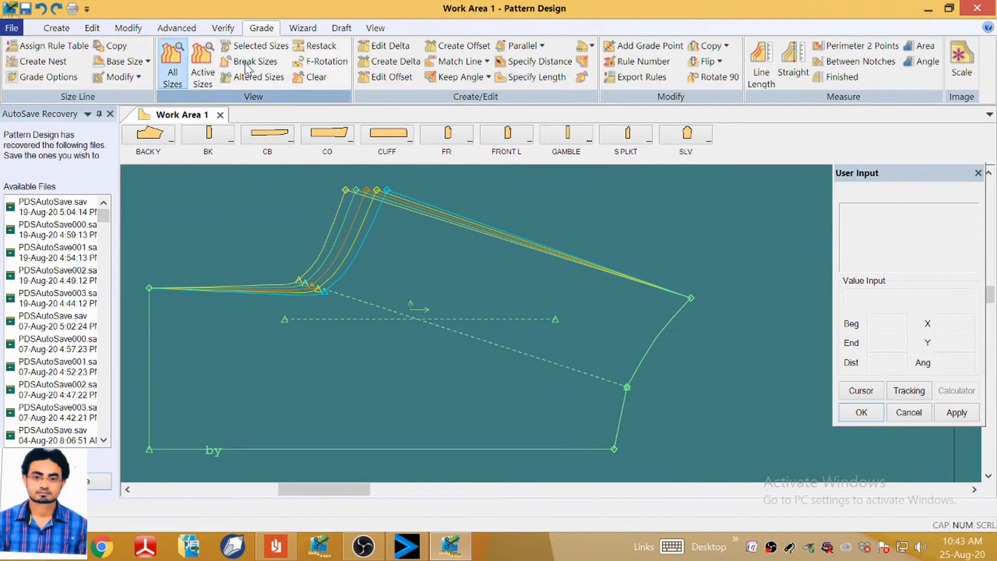
pyautogui.click(397, 48)
pyautogui.scroll(1, 312, 285)
pyautogui.click(309, 284)
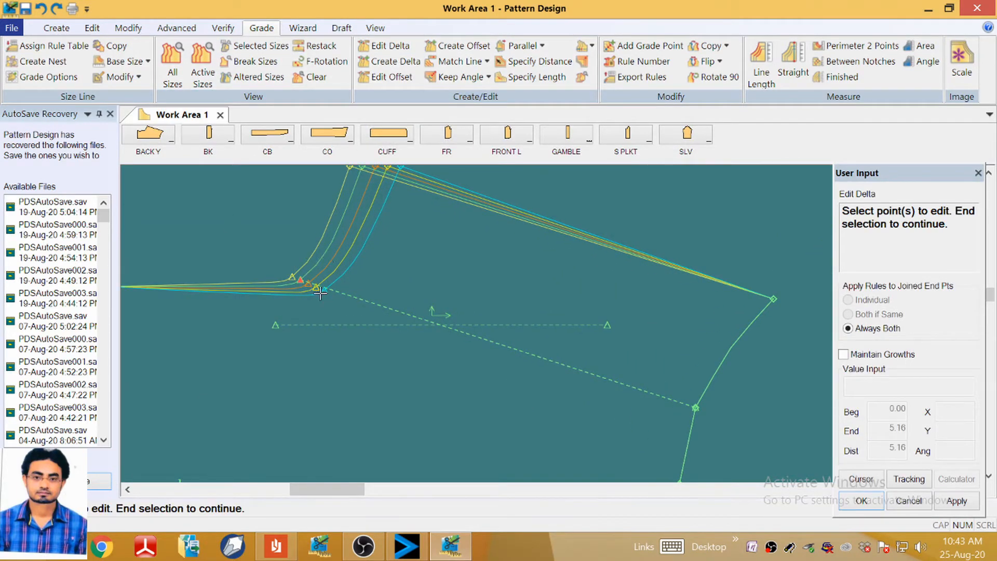
pyautogui.rightClick(448, 245)
pyautogui.click(448, 245)
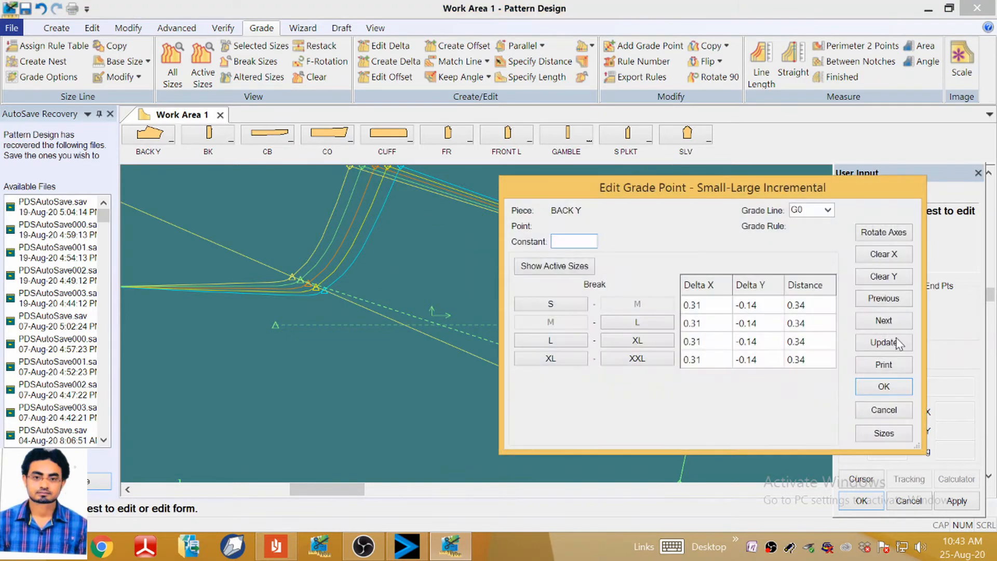
pyautogui.click(896, 257)
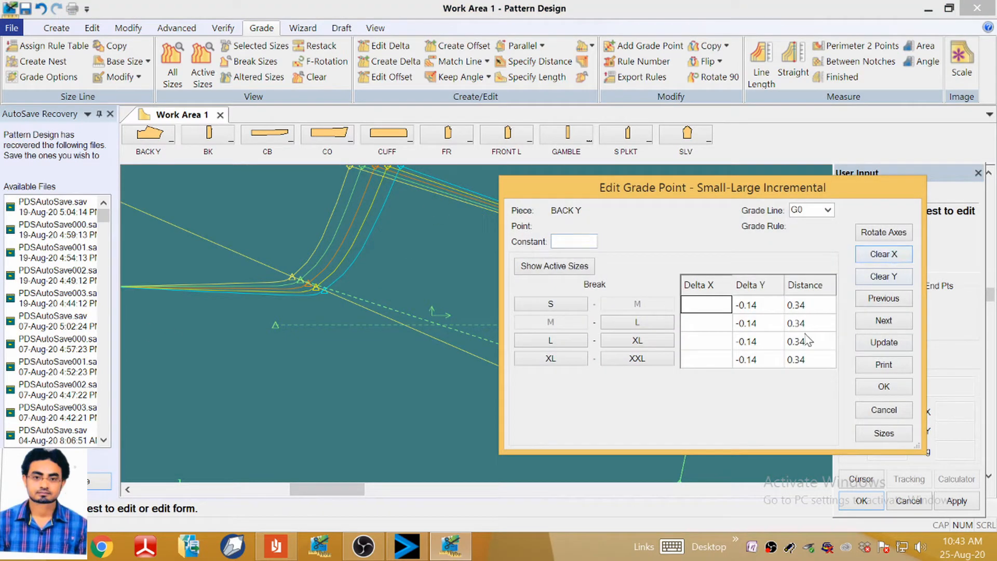
pyautogui.write('0.50')
pyautogui.click(899, 347)
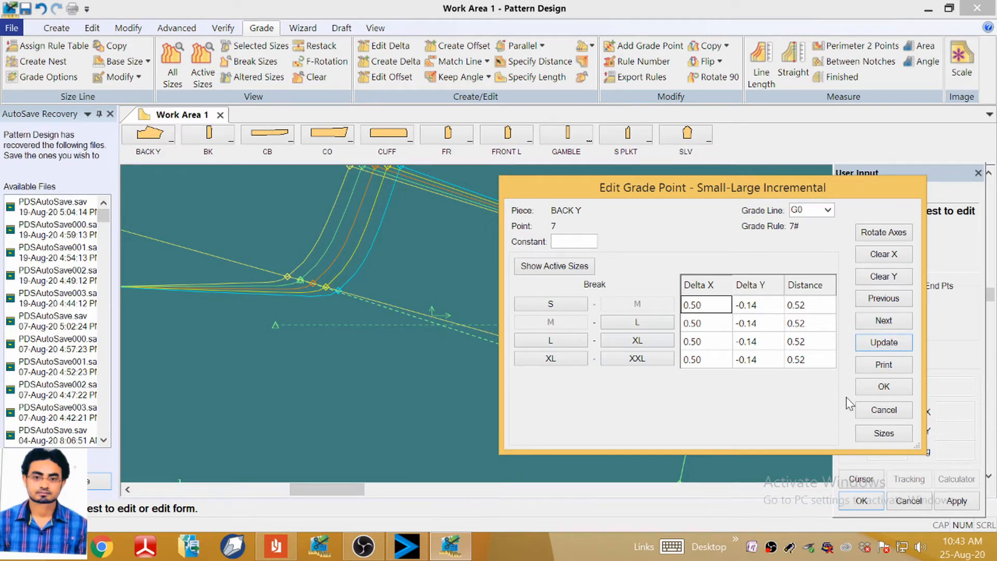
pyautogui.click(884, 387)
# Measure the combined graded line length of the FR and BACK Y necklines and review the increments between sizes.
pyautogui.scroll(-4, 507, 285)
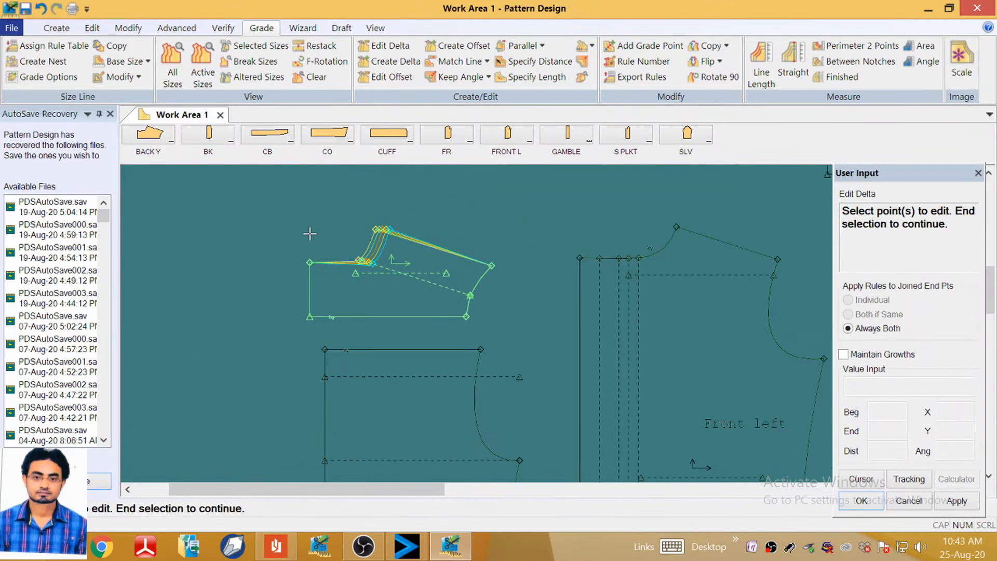
pyautogui.scroll(-3, 278, 229)
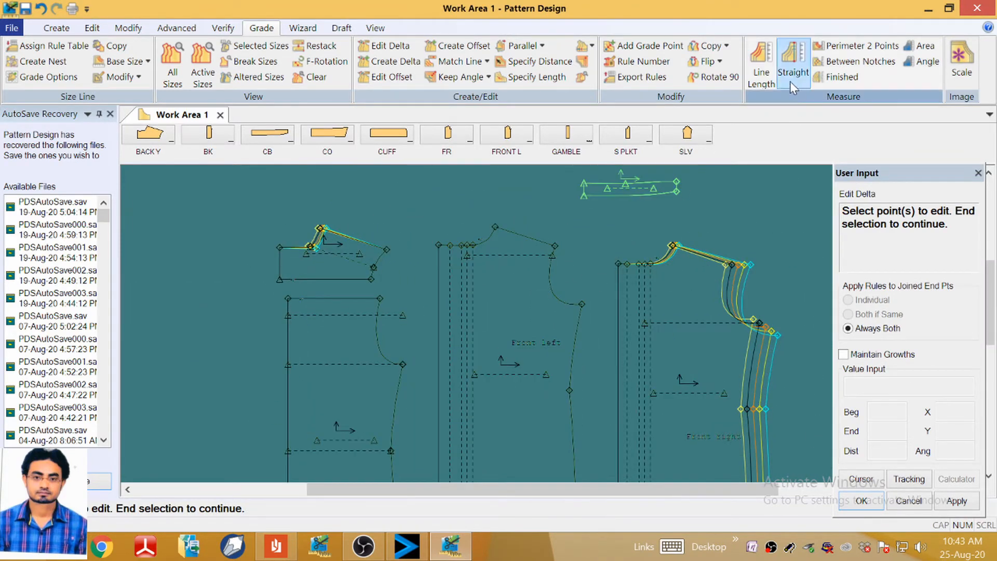
pyautogui.click(762, 65)
pyautogui.scroll(2, 652, 285)
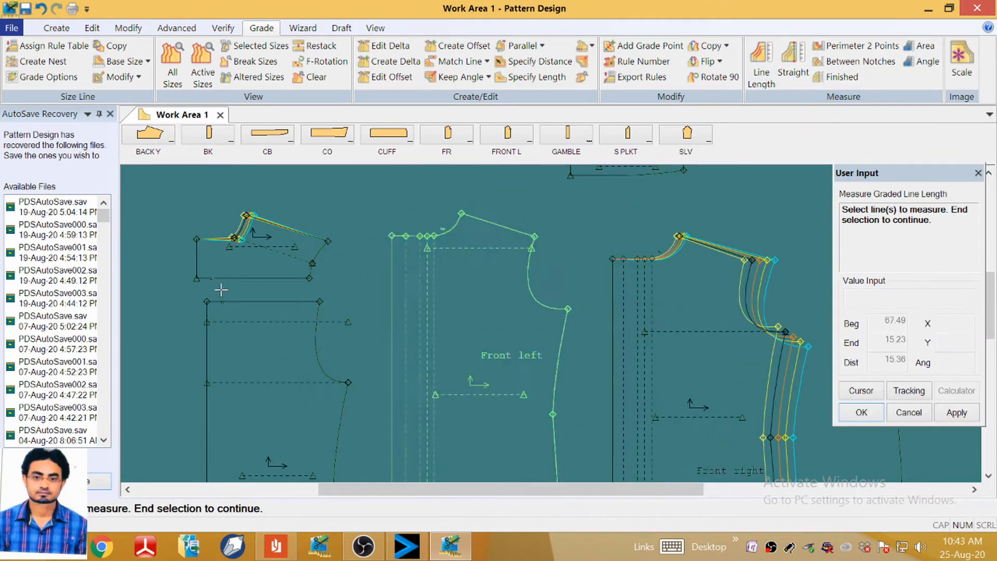
pyautogui.click(239, 233)
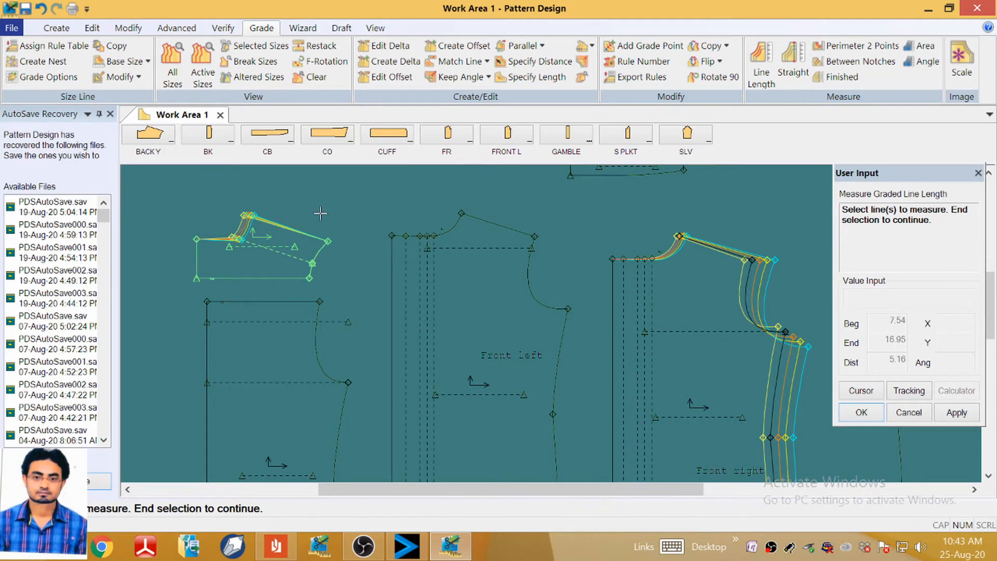
pyautogui.rightClick(239, 233)
pyautogui.moveTo(447, 278); pyautogui.dragTo(460, 280)
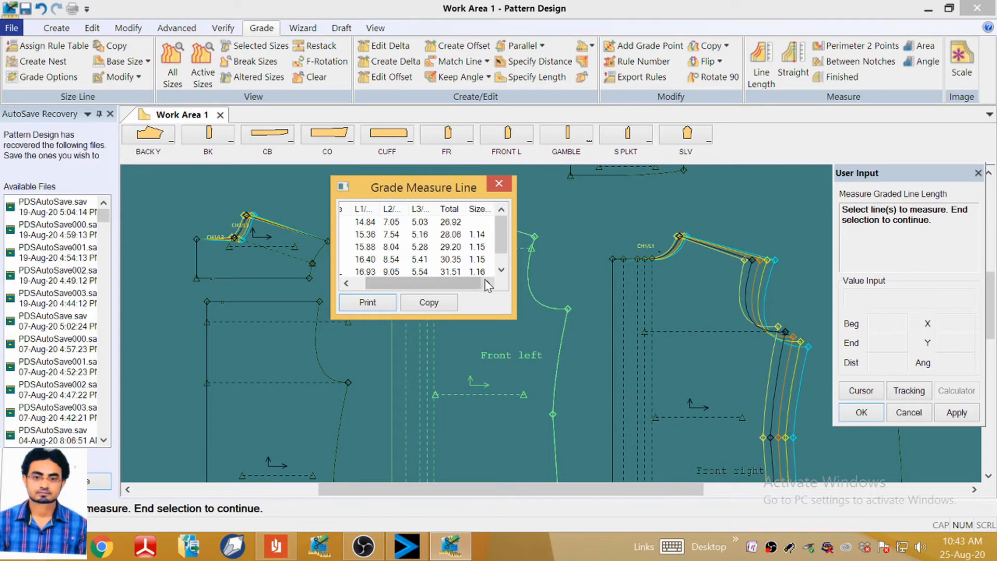
pyautogui.click(500, 185)
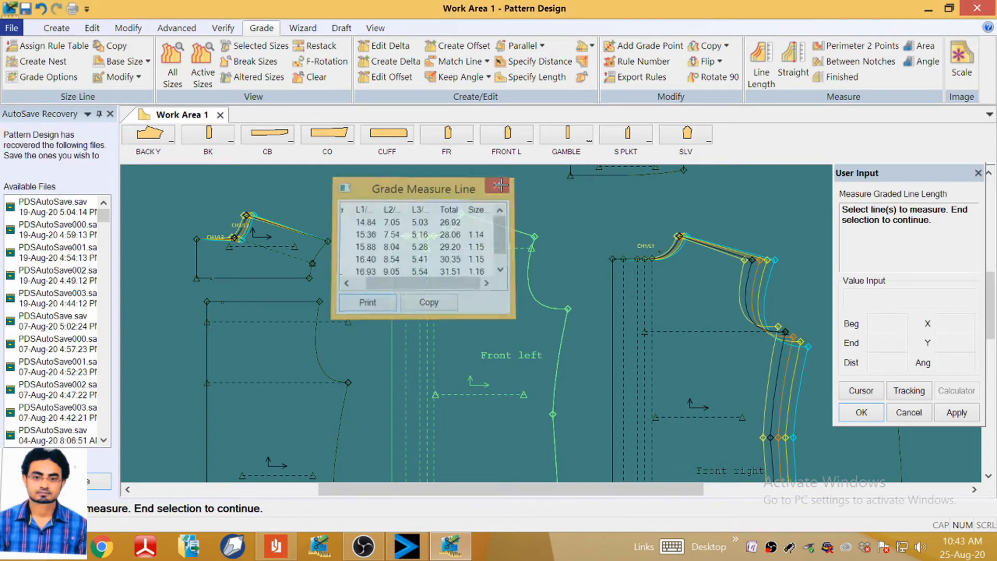
# Apply a Delta Y of -0.20 to all breaks of BACK Y's center back neck point.
pyautogui.scroll(2, 193, 245)
pyautogui.scroll(3, 206, 235)
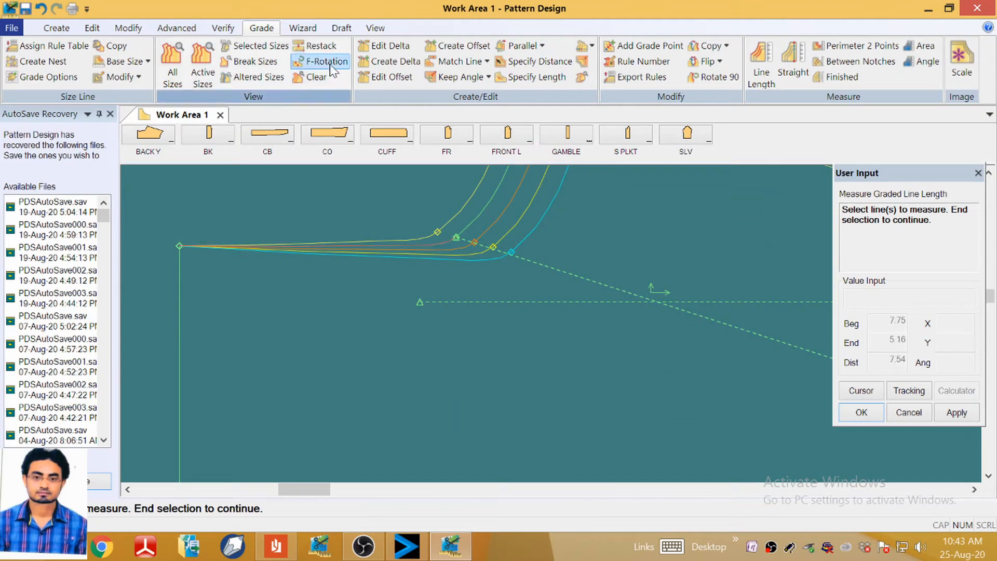
pyautogui.click(385, 47)
pyautogui.click(180, 246)
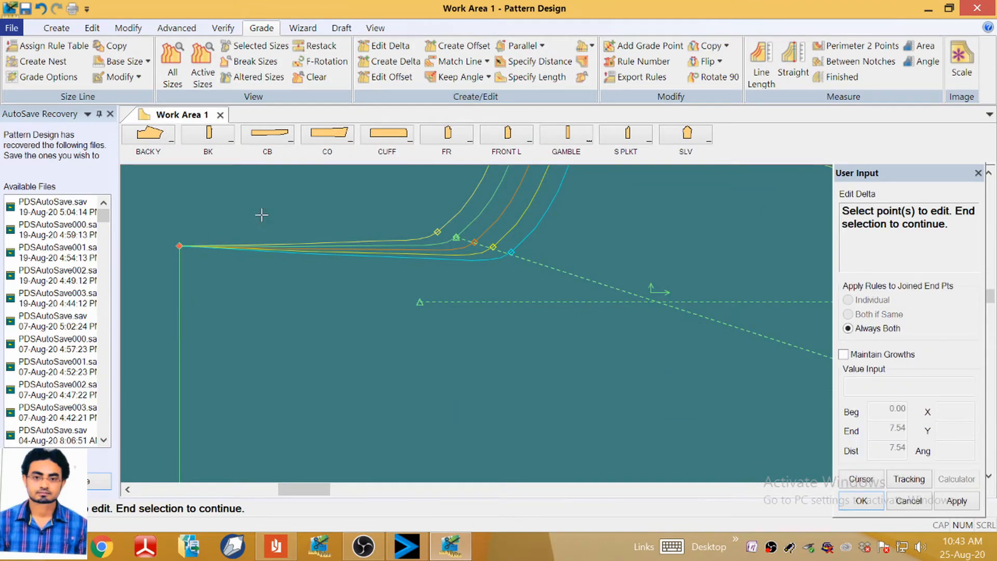
pyautogui.rightClick(262, 214)
pyautogui.click(261, 214)
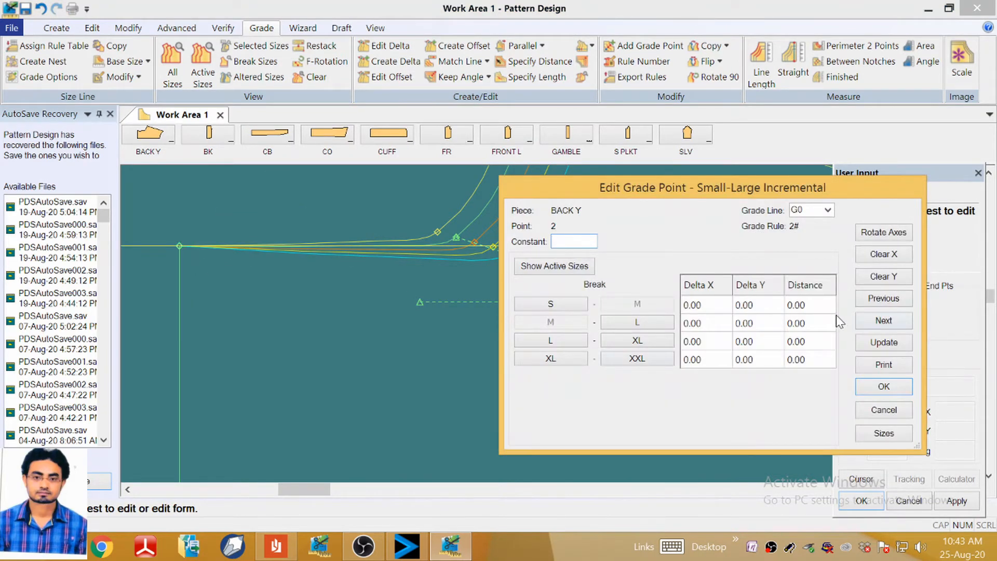
pyautogui.click(885, 277)
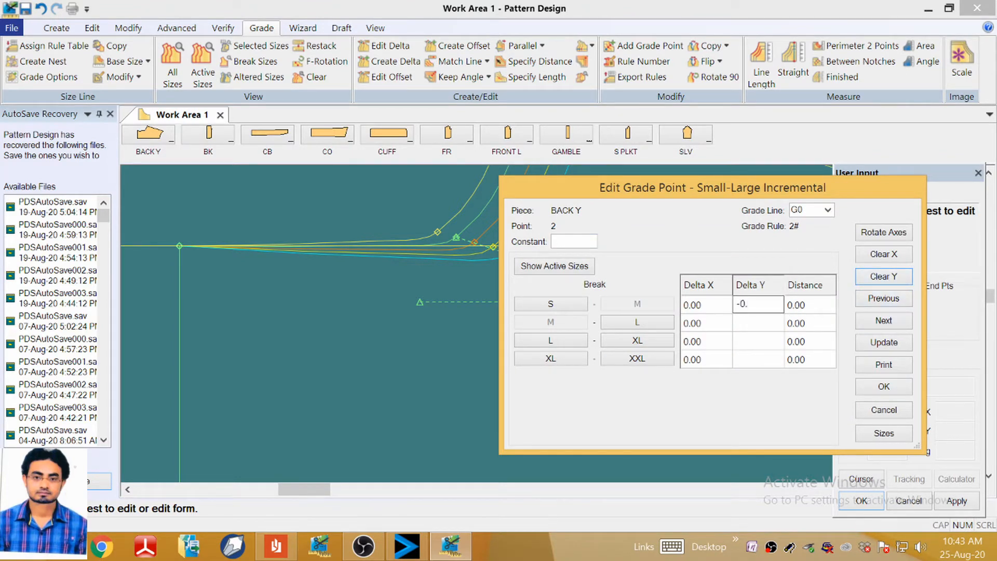
pyautogui.press('Return')
pyautogui.click(885, 343)
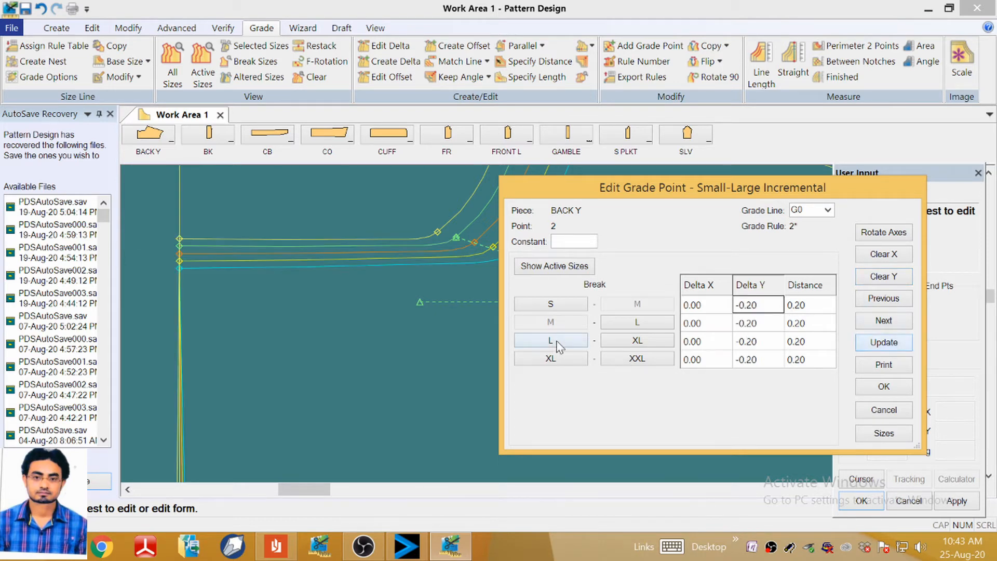
pyautogui.click(884, 386)
# Apply a Delta Y of -0.20 to all breaks of FR's center front neck point.
pyautogui.scroll(-3, 197, 281)
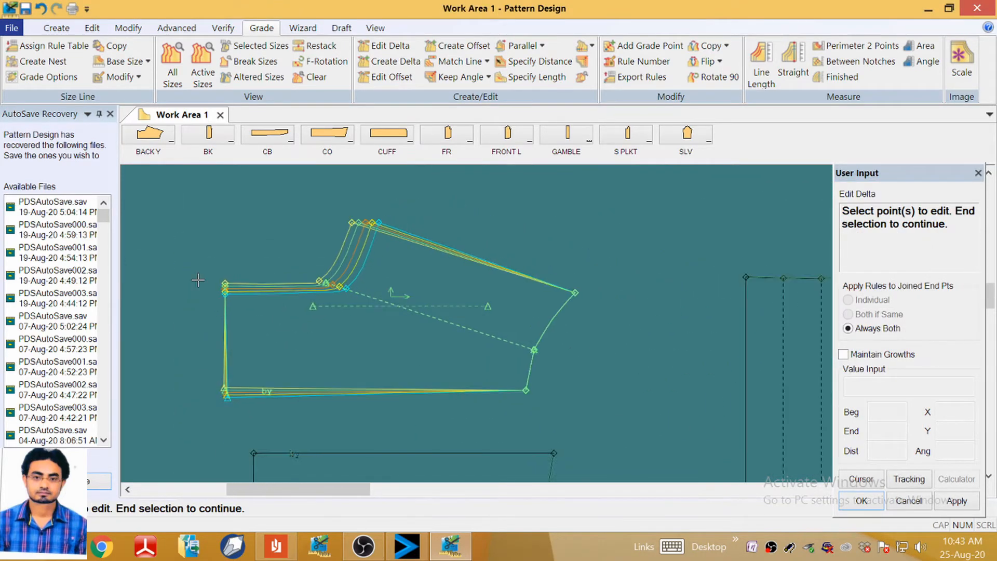
pyautogui.scroll(1, 280, 253)
pyautogui.scroll(-7, 241, 246)
pyautogui.scroll(7, 561, 276)
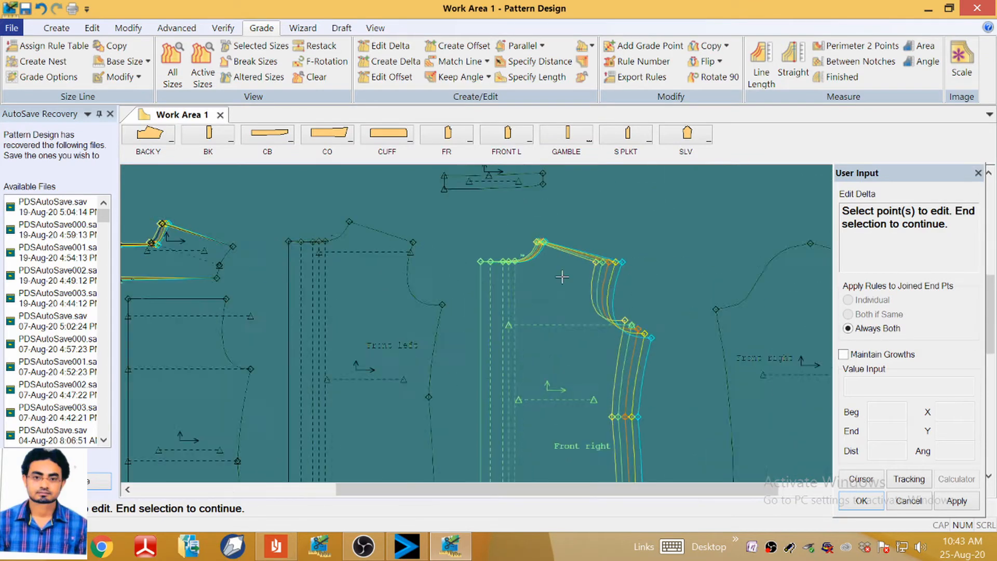
pyautogui.scroll(4, 463, 254)
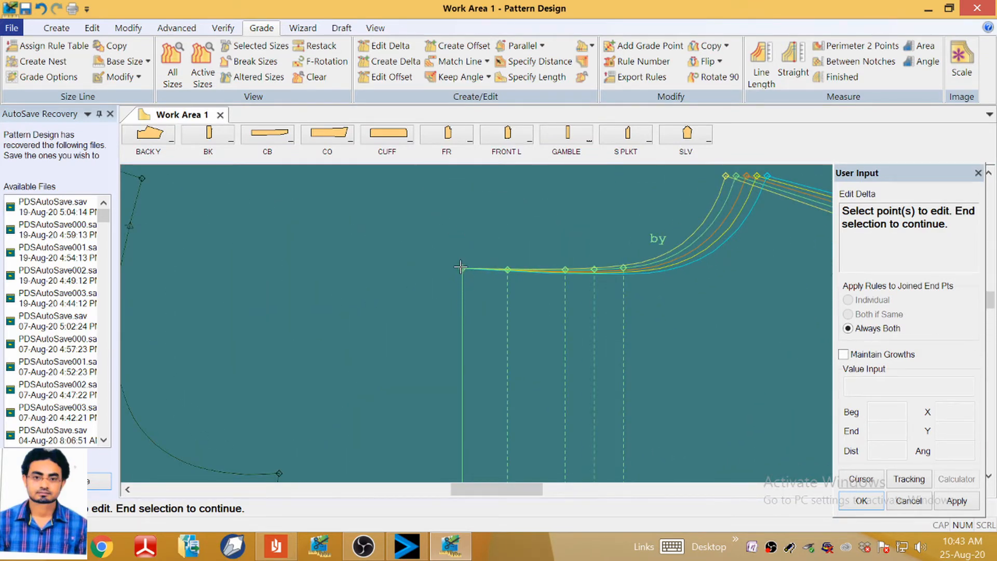
pyautogui.click(465, 268)
pyautogui.rightClick(478, 231)
pyautogui.click(477, 231)
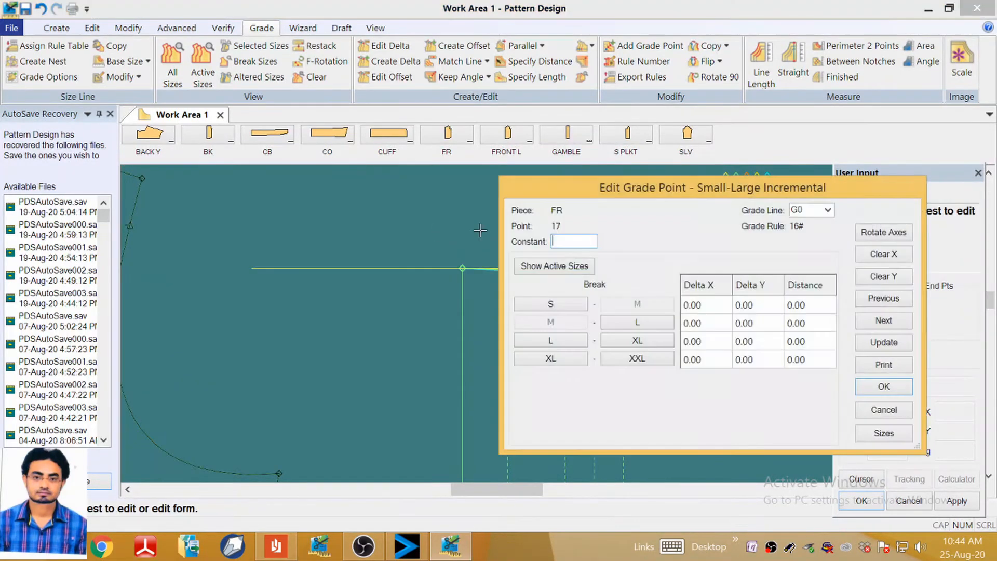
pyautogui.click(893, 279)
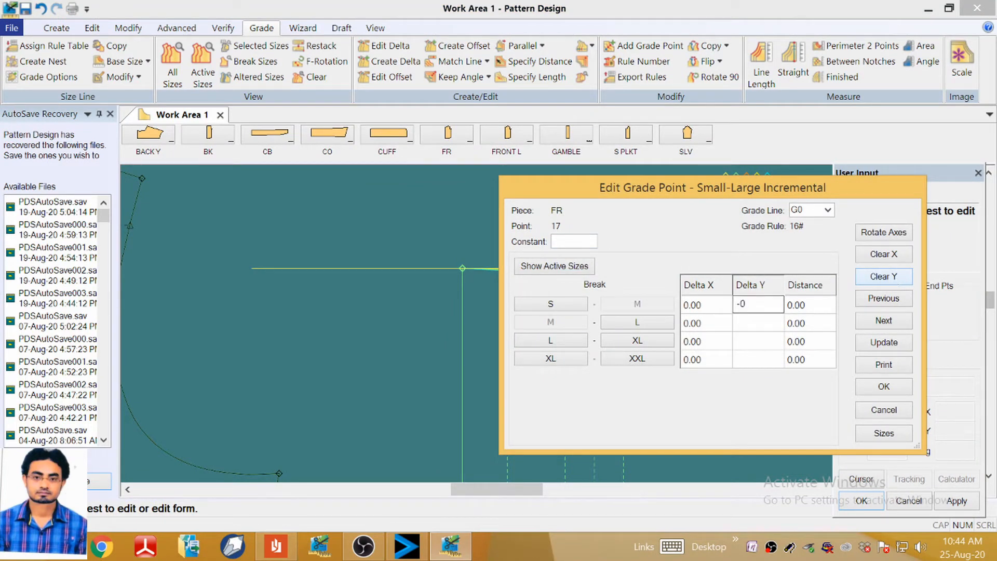
pyautogui.press('Return')
pyautogui.click(909, 339)
pyautogui.rightClick(351, 270)
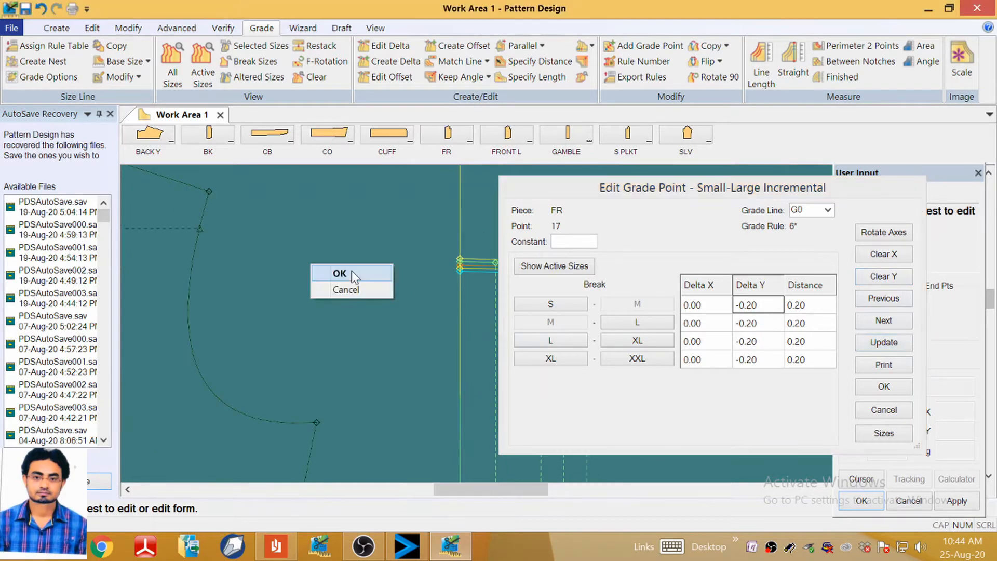
pyautogui.click(351, 270)
# Copy the Y rule from FR's center front hem point to the hem ends of its four internal placket lines.
pyautogui.scroll(-5, 513, 188)
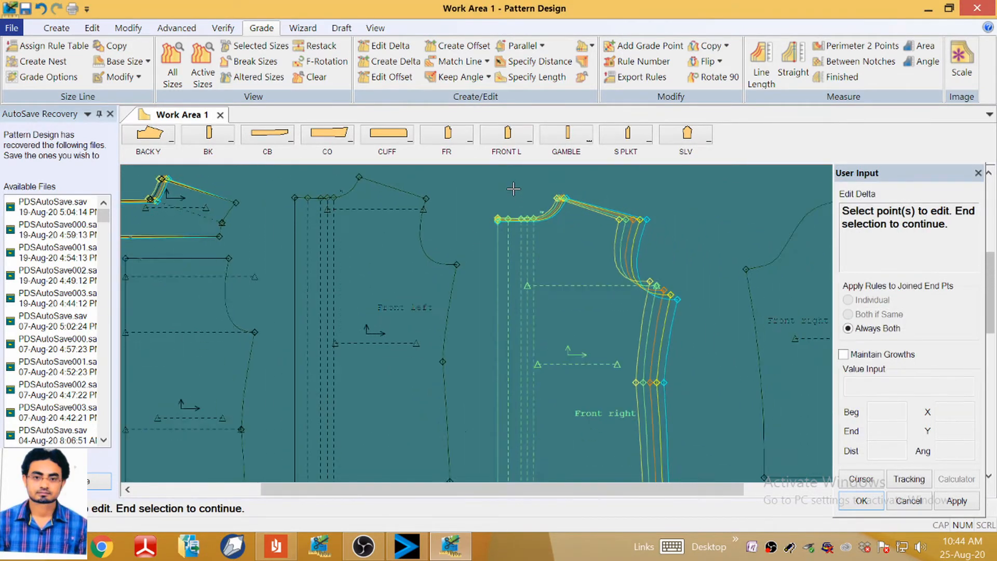
pyautogui.scroll(5, 511, 395)
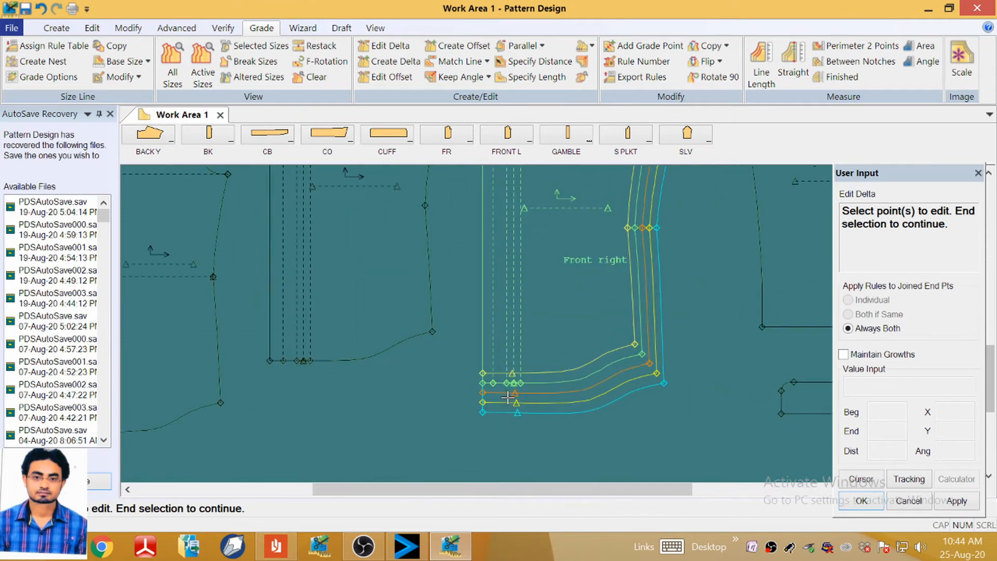
pyautogui.scroll(2, 511, 391)
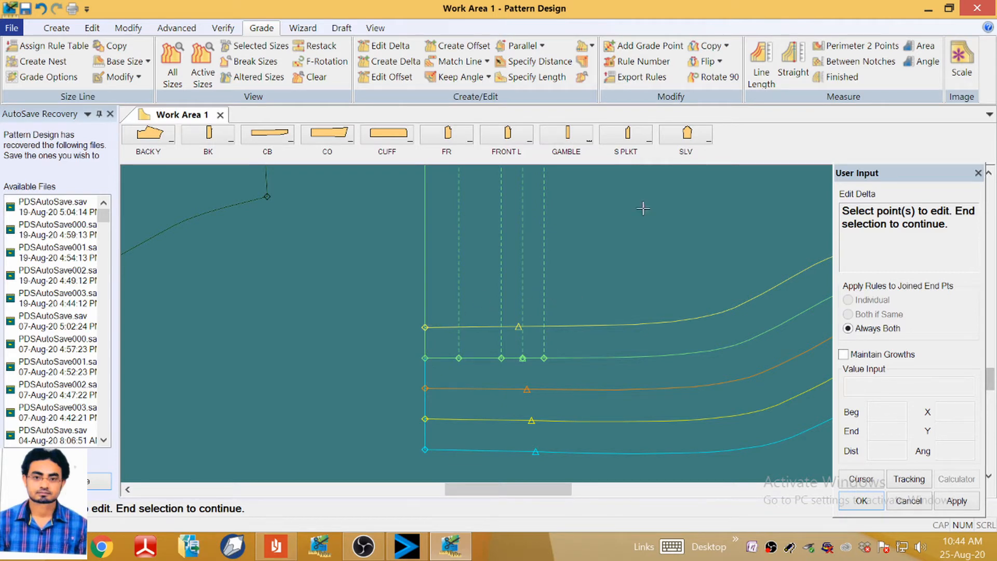
pyautogui.click(726, 46)
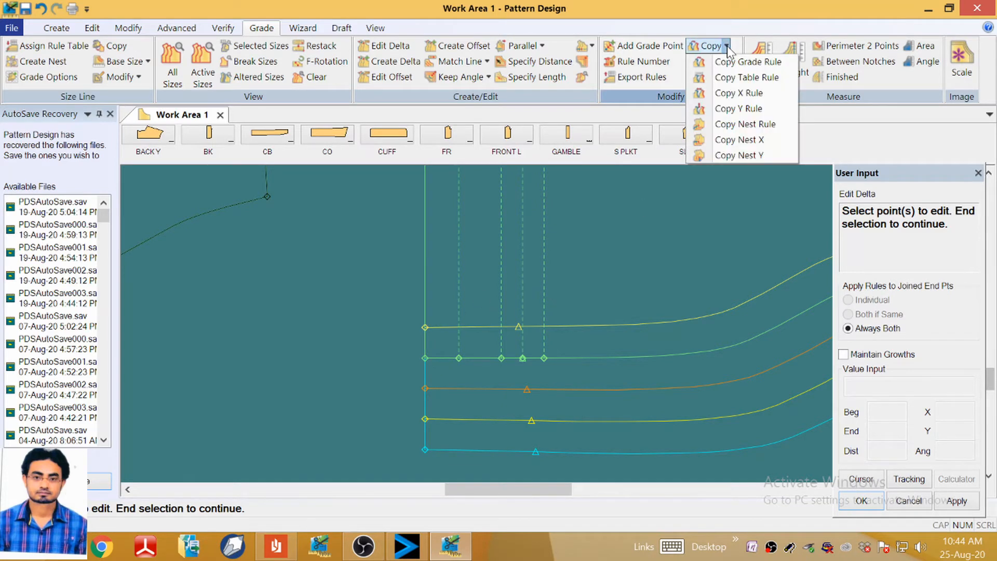
pyautogui.click(748, 109)
pyautogui.click(425, 358)
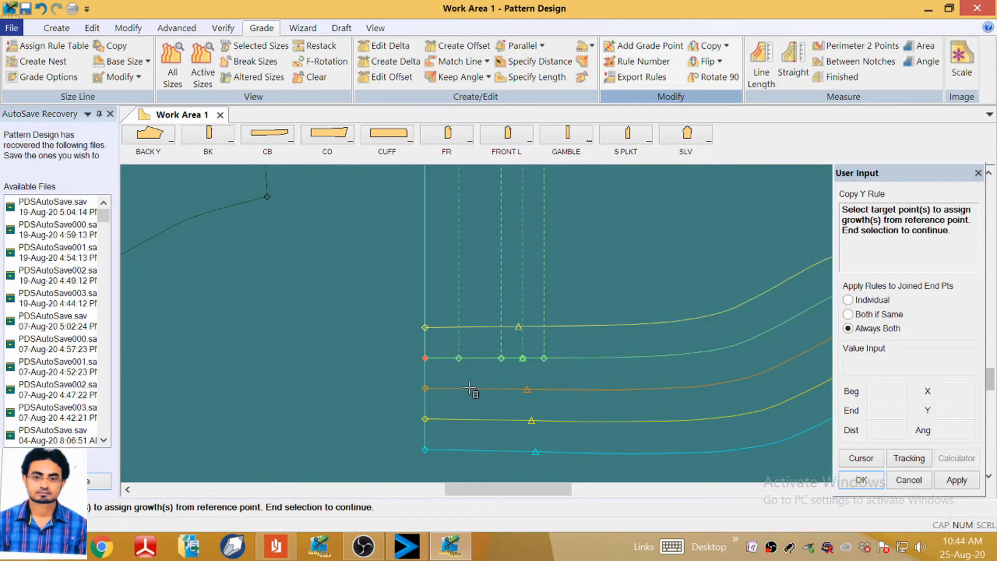
pyautogui.click(458, 358)
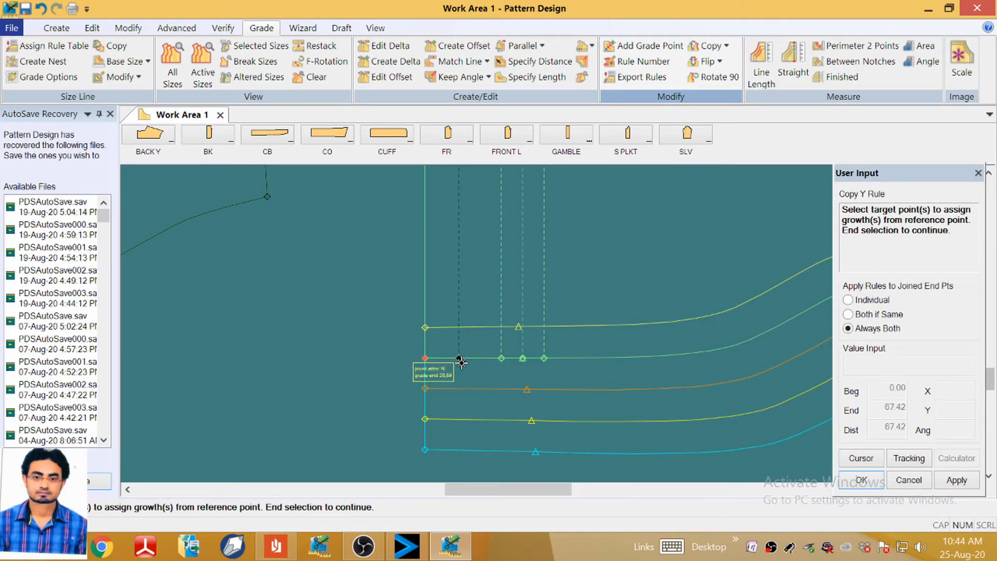
pyautogui.click(501, 358)
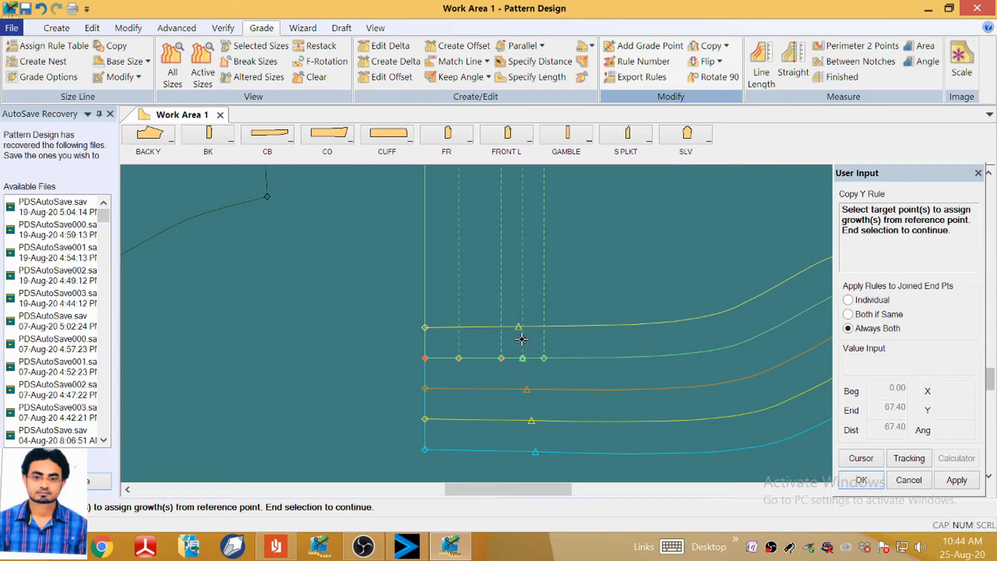
pyautogui.click(522, 358)
pyautogui.click(544, 358)
pyautogui.rightClick(388, 311)
pyautogui.click(388, 311)
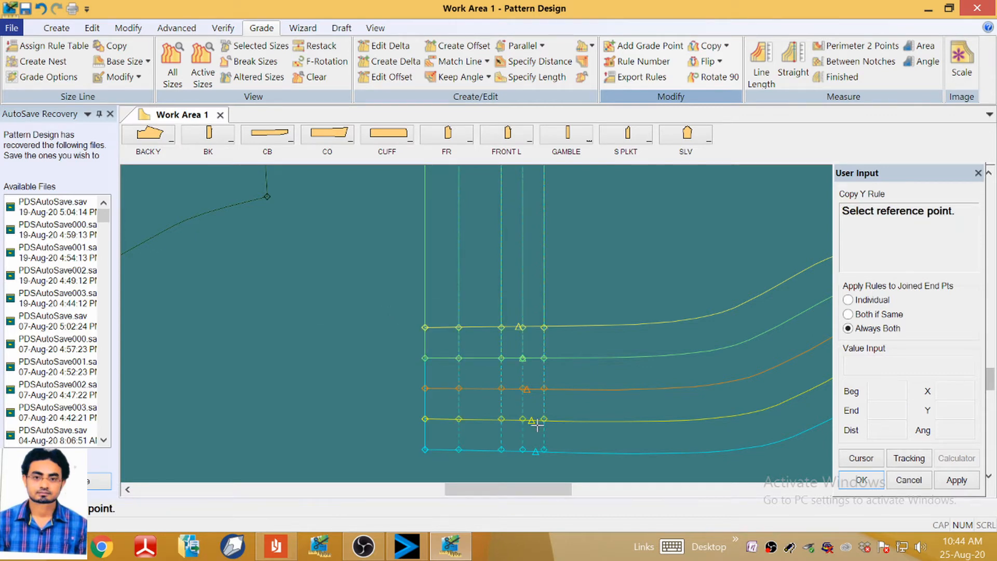
pyautogui.scroll(3, 537, 425)
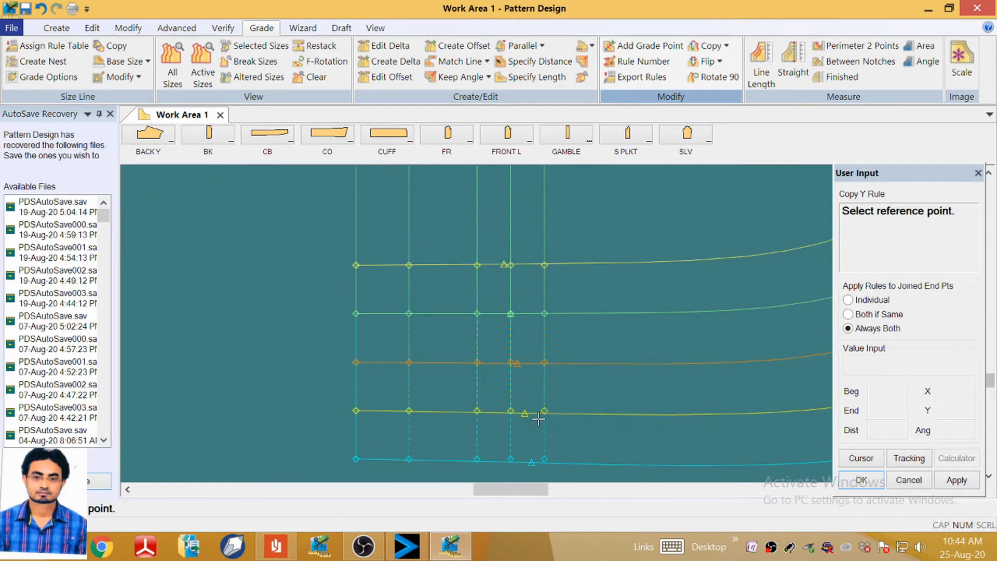
pyautogui.scroll(-5, 539, 419)
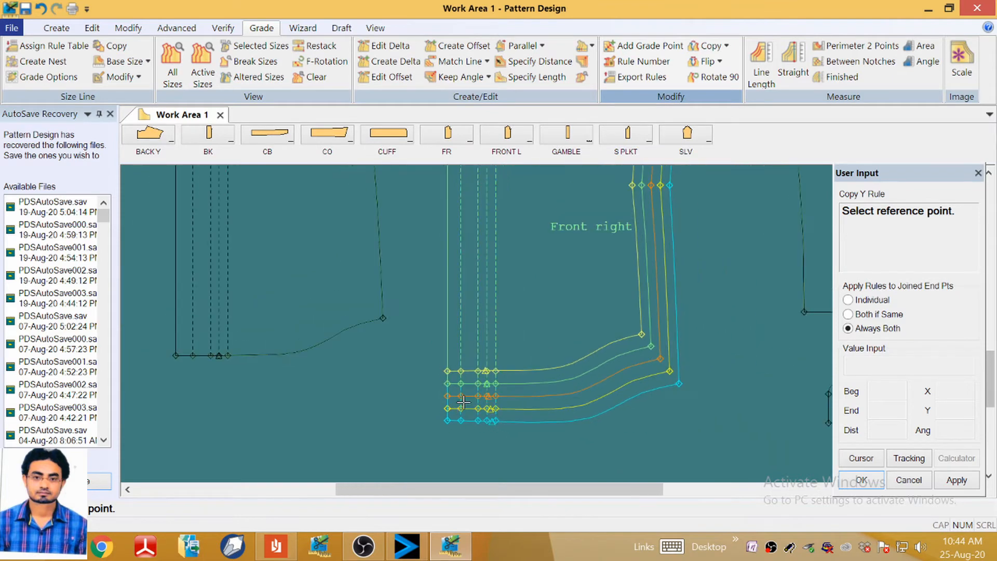
pyautogui.scroll(-4, 464, 402)
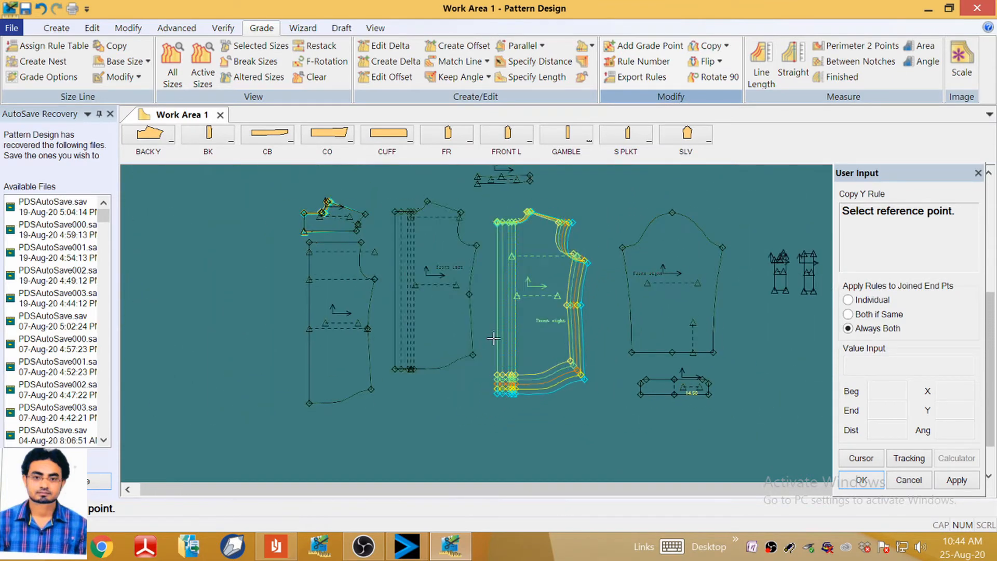
pyautogui.scroll(1, 544, 317)
pyautogui.scroll(6, 503, 200)
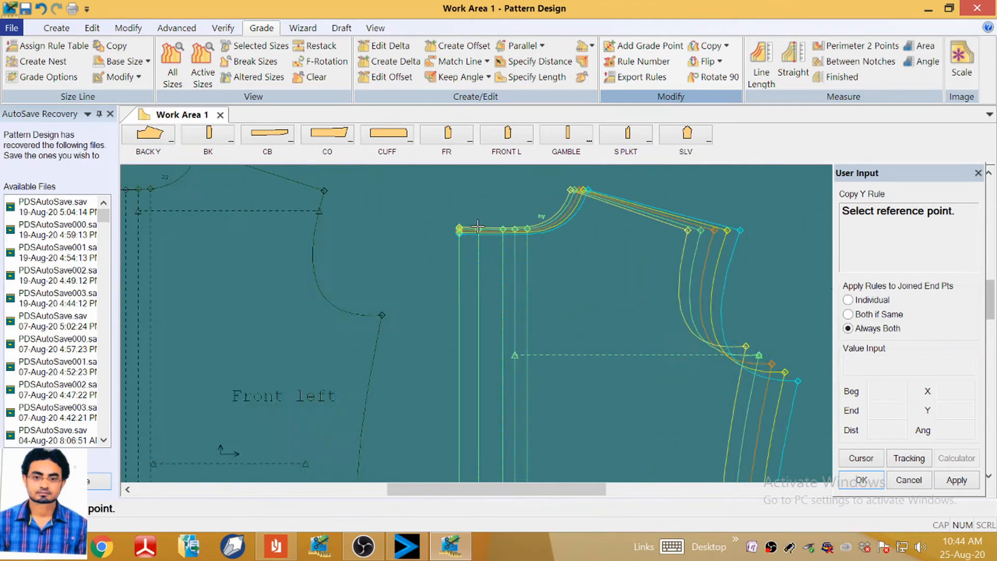
pyautogui.scroll(3, 441, 225)
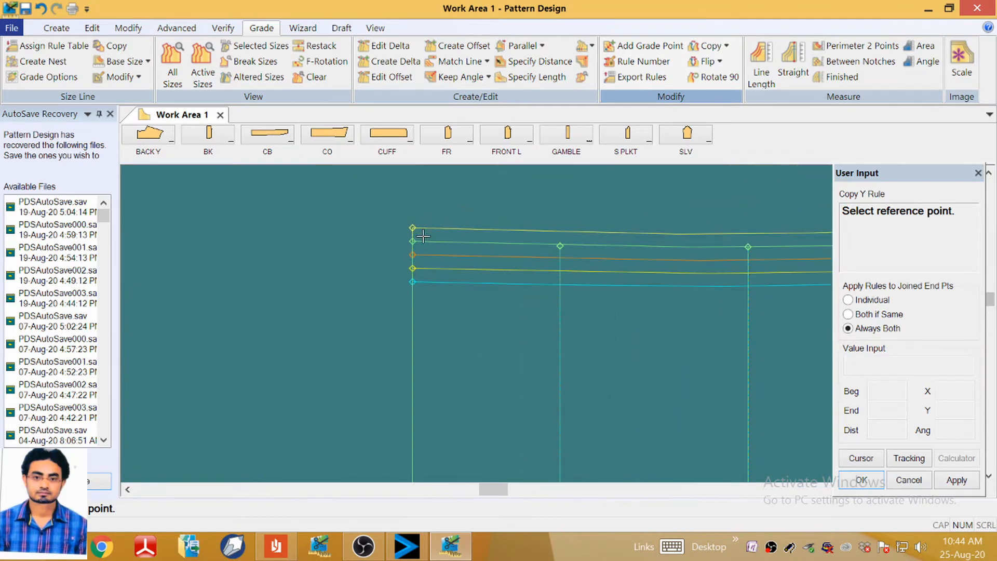
pyautogui.click(416, 227)
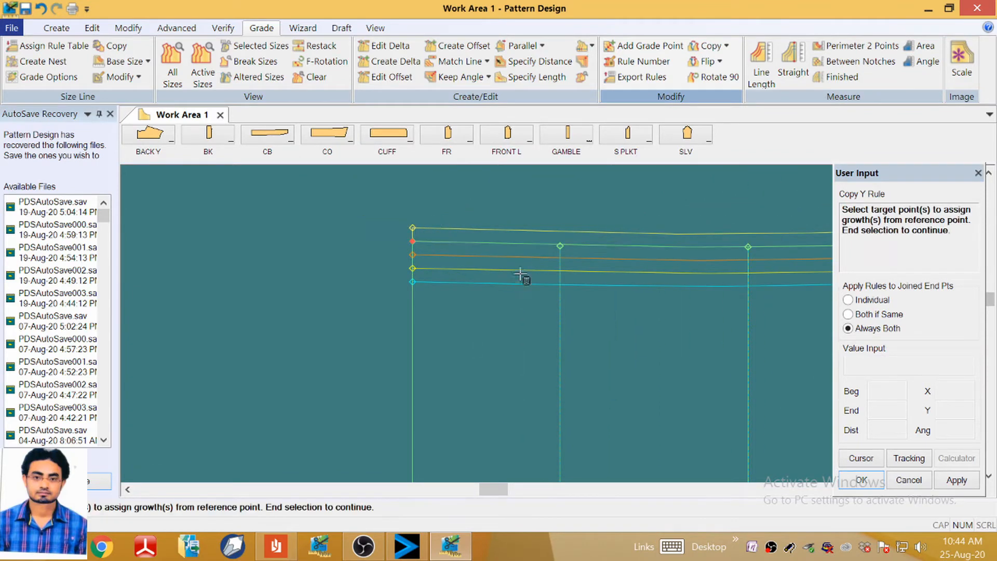
pyautogui.scroll(-2, 423, 269)
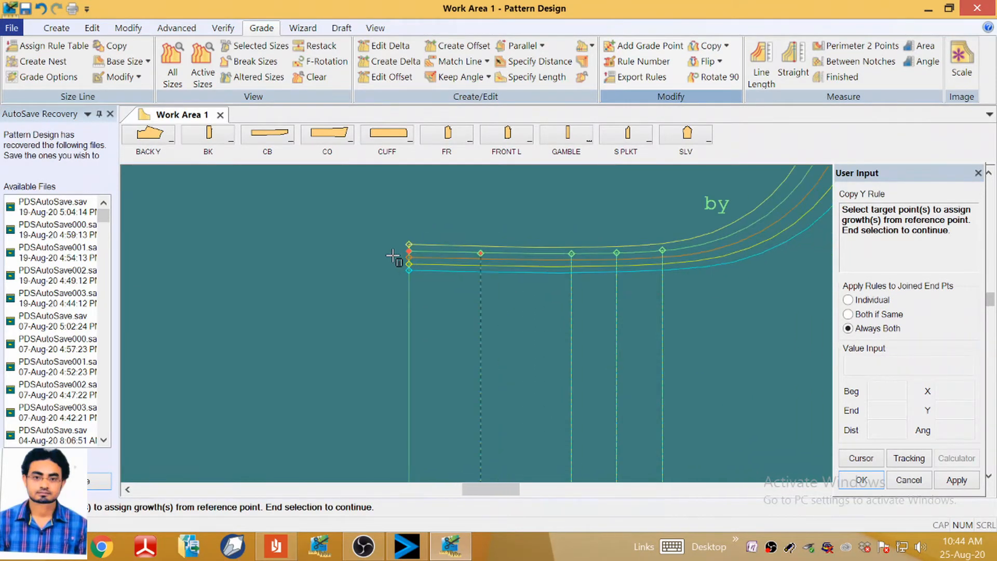
pyautogui.click(572, 254)
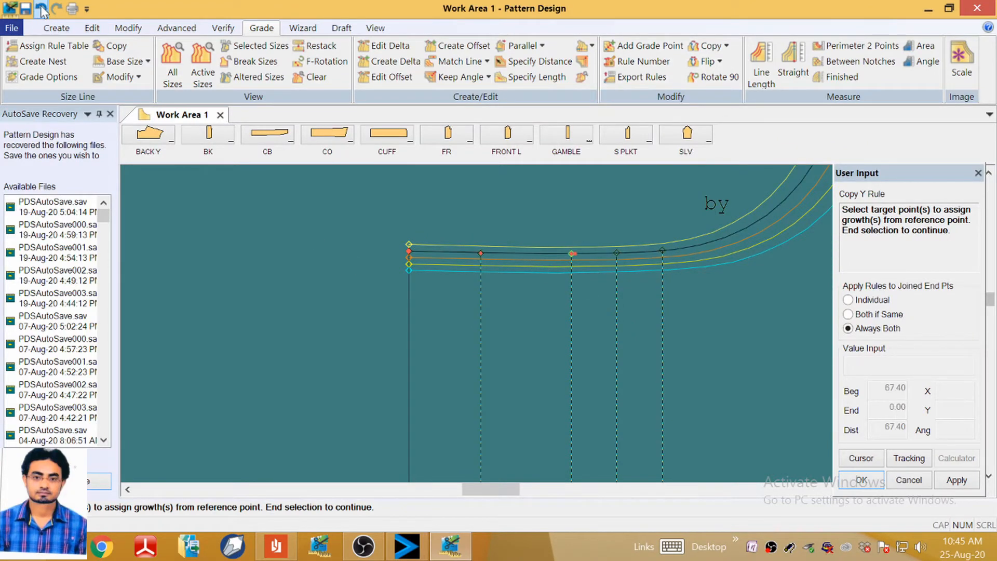
pyautogui.press('Return')
# Copy the Y rule from FR's center front neck point to the neckline ends of its four internal placket lines.
pyautogui.click(727, 47)
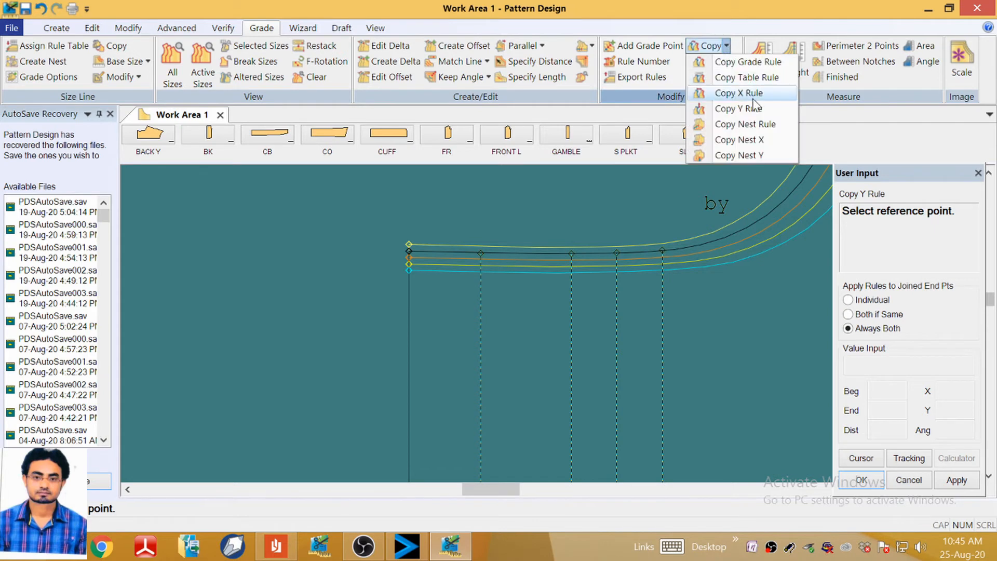
pyautogui.click(753, 106)
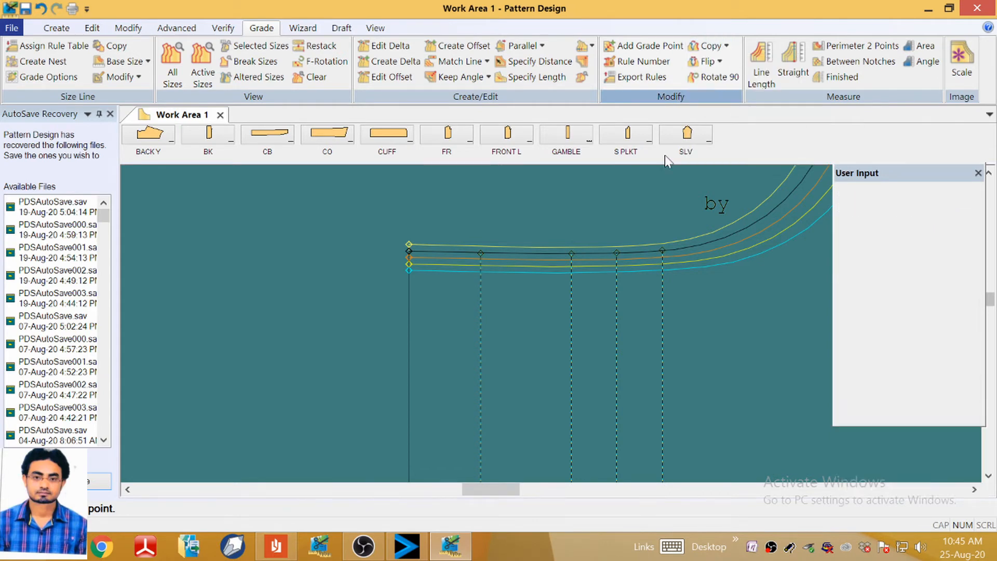
pyautogui.click(409, 252)
pyautogui.click(481, 254)
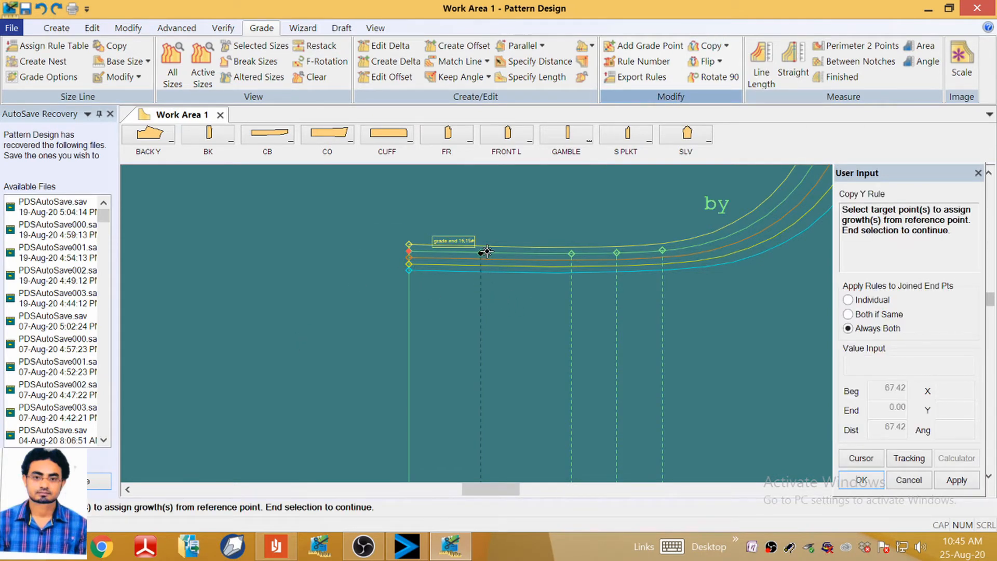
pyautogui.click(571, 253)
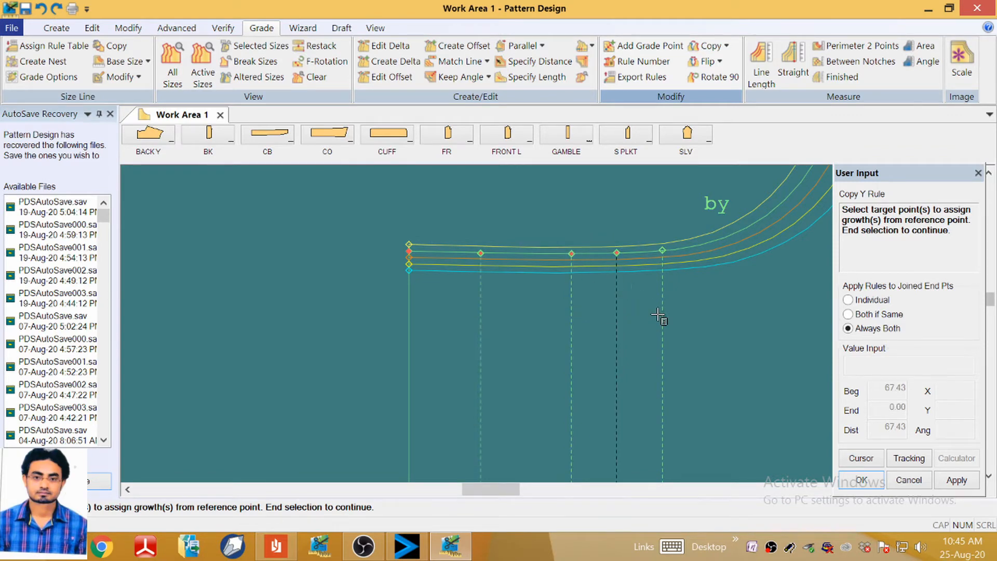
pyautogui.click(659, 250)
pyautogui.scroll(-2, 359, 269)
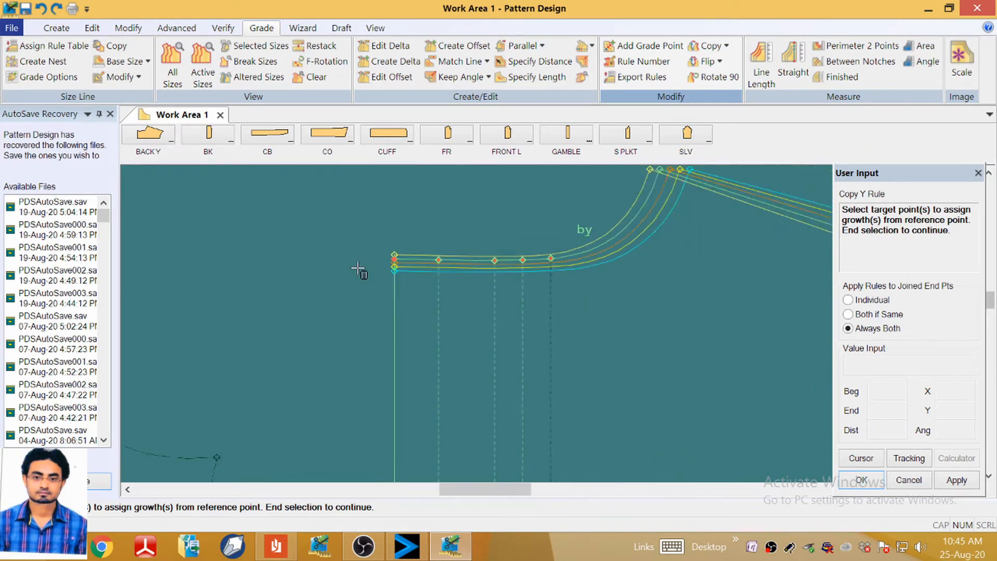
pyautogui.rightClick(378, 211)
pyautogui.click(447, 219)
pyautogui.scroll(-4, 598, 196)
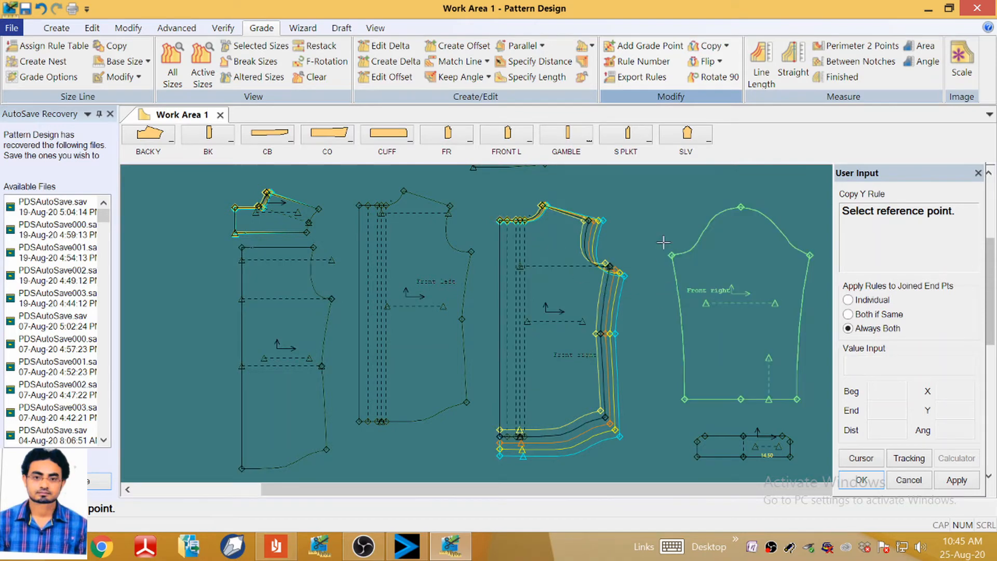
pyautogui.rightClick(603, 218)
pyautogui.click(643, 227)
# Examine FR's graded nest around the neckline, shoulder and armhole, comparing it with the ungraded pieces.
pyautogui.scroll(-1, 409, 426)
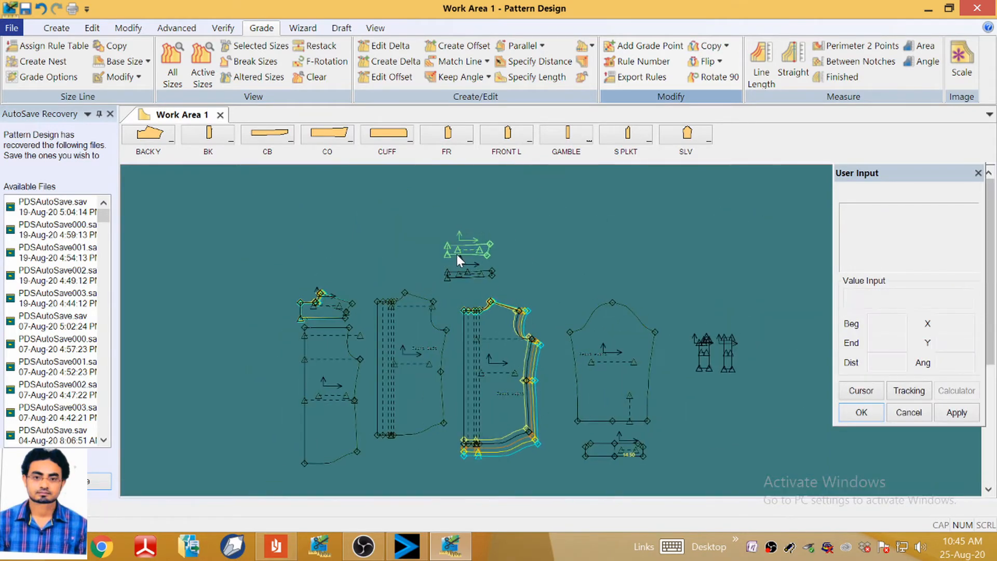
pyautogui.scroll(3, 404, 351)
pyautogui.scroll(-2, 540, 223)
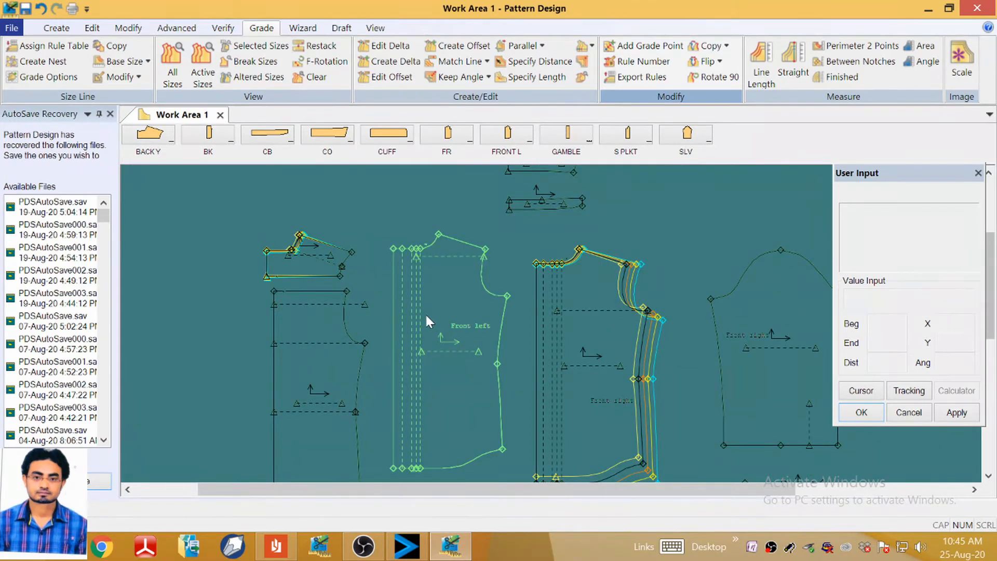
pyautogui.scroll(-1, 629, 255)
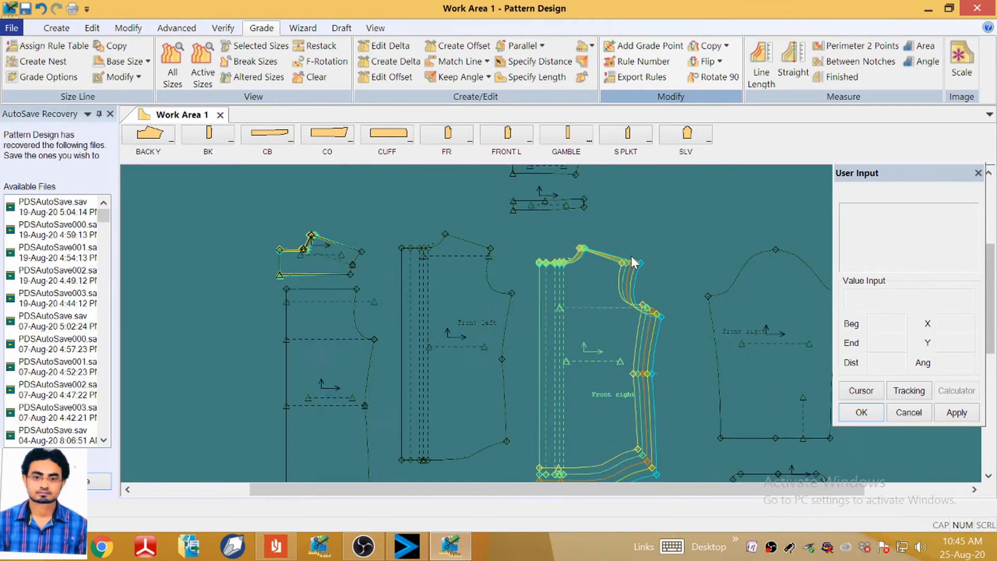
pyautogui.scroll(5, 632, 261)
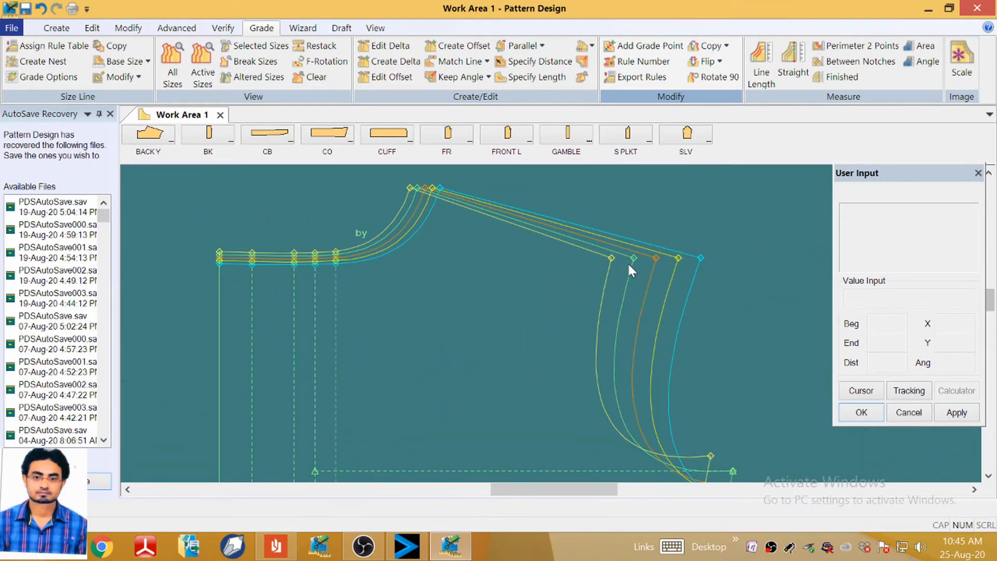
pyautogui.scroll(-4, 629, 264)
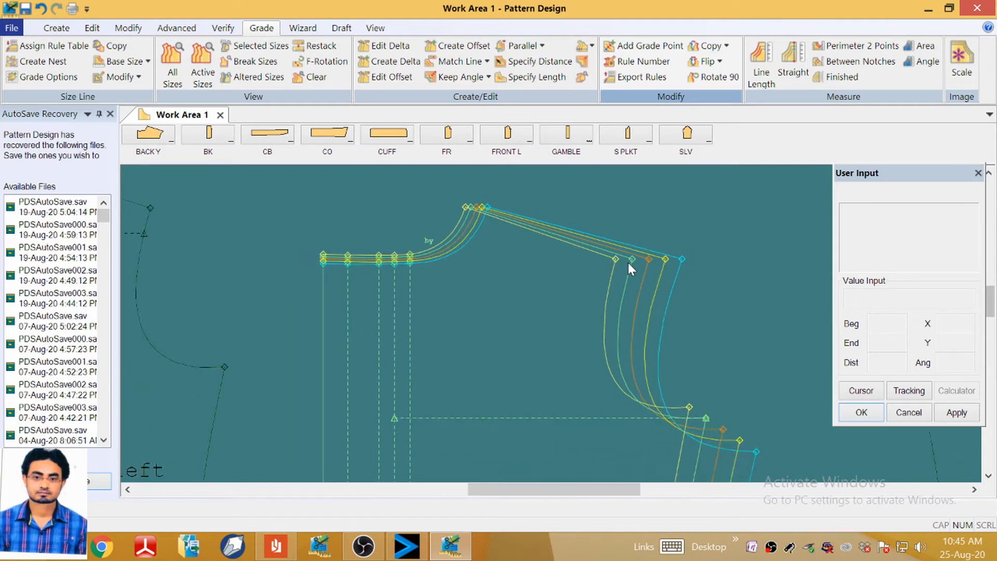
pyautogui.scroll(2, 628, 263)
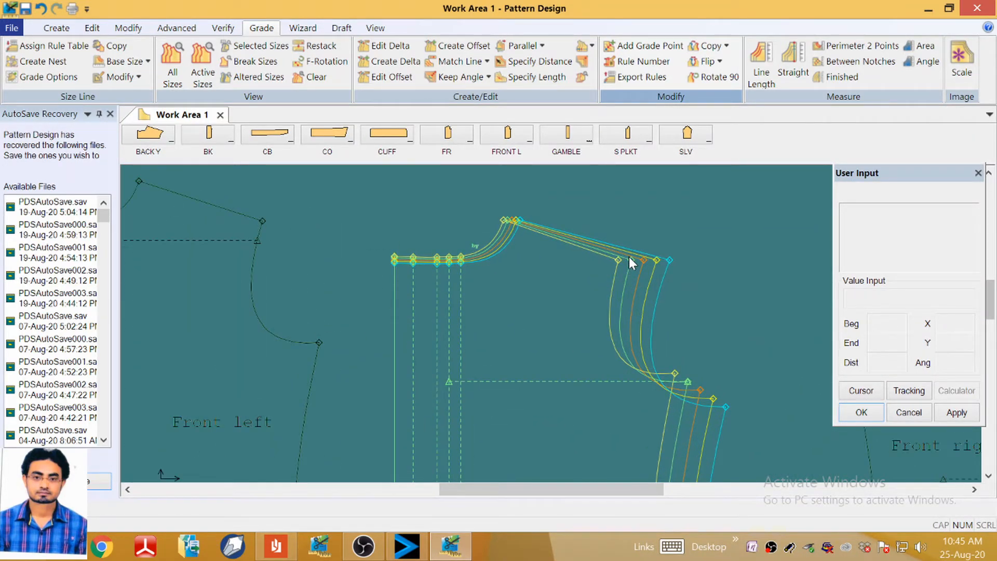
pyautogui.scroll(-3, 629, 256)
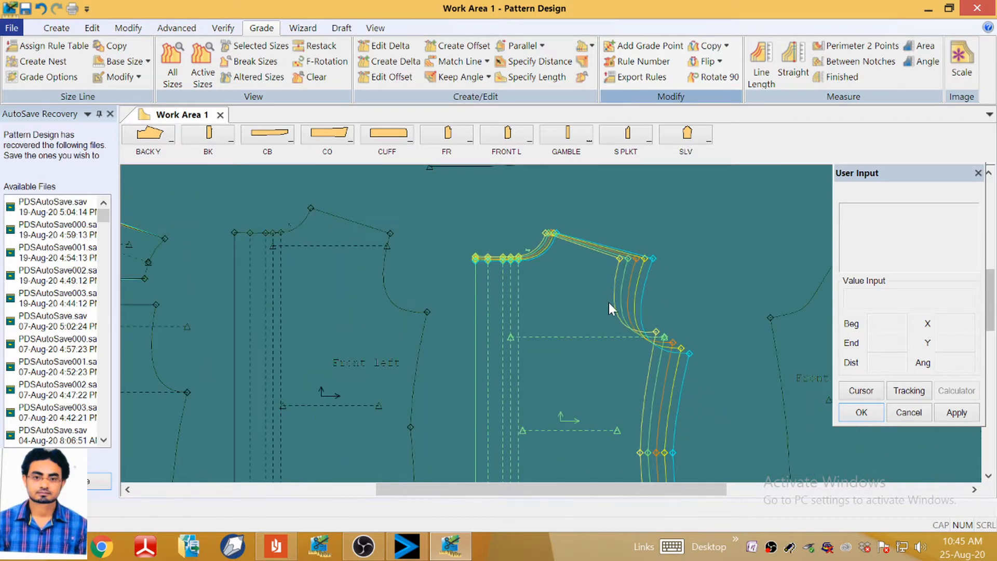
# Copy the grade rule from FR's underarm point to the underarm point of the front left piece.
pyautogui.scroll(-2, 630, 276)
pyautogui.scroll(2, 627, 280)
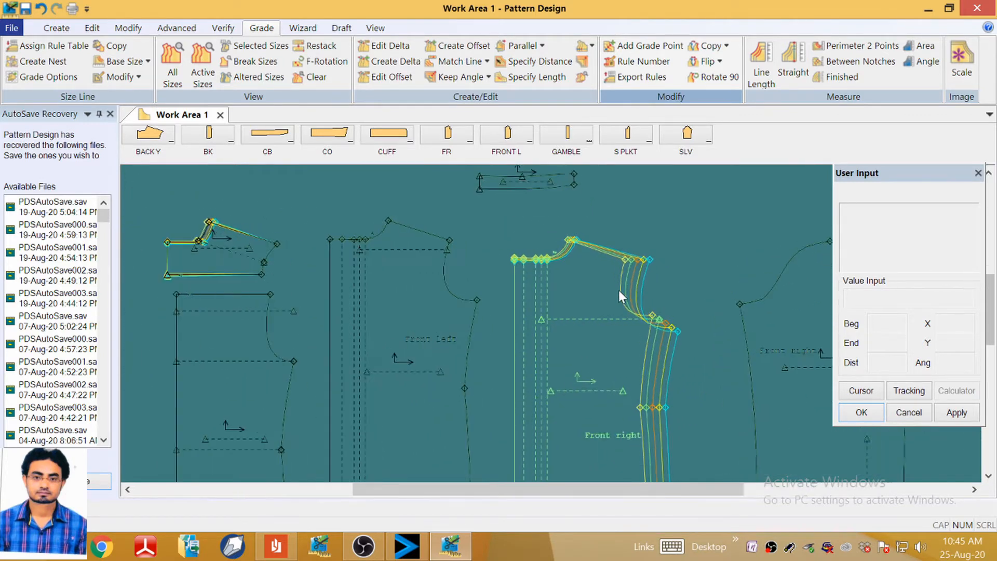
pyautogui.click(727, 46)
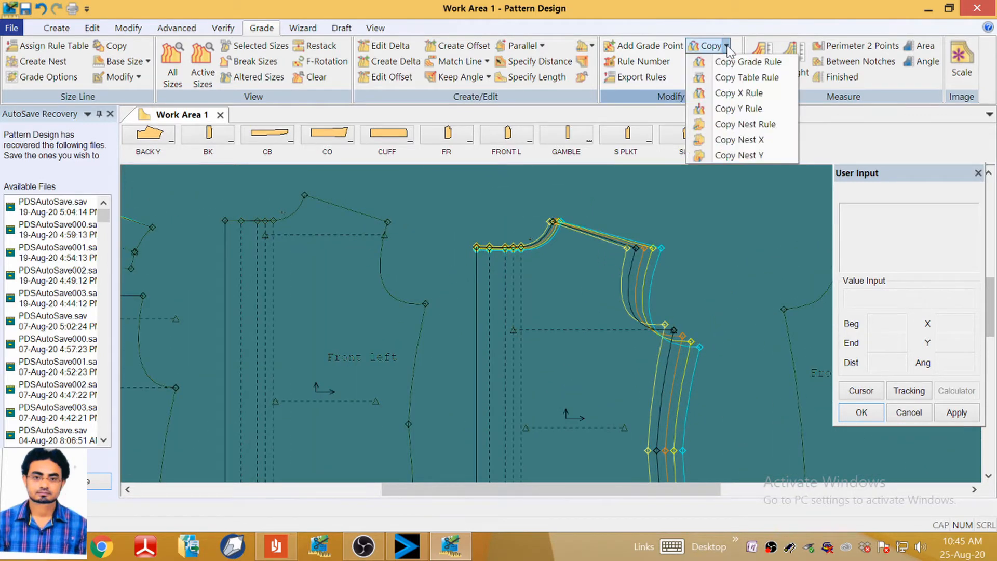
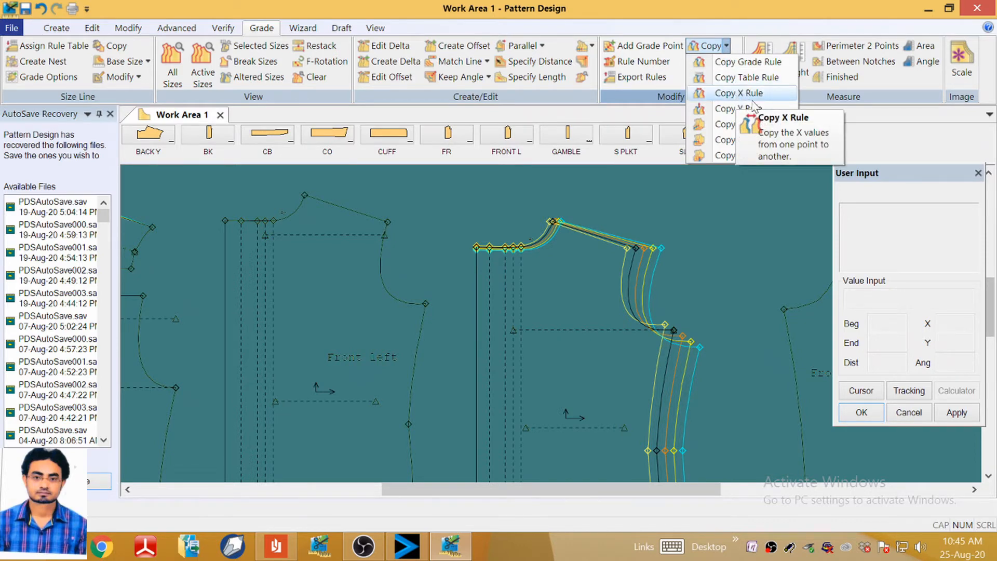
pyautogui.click(748, 62)
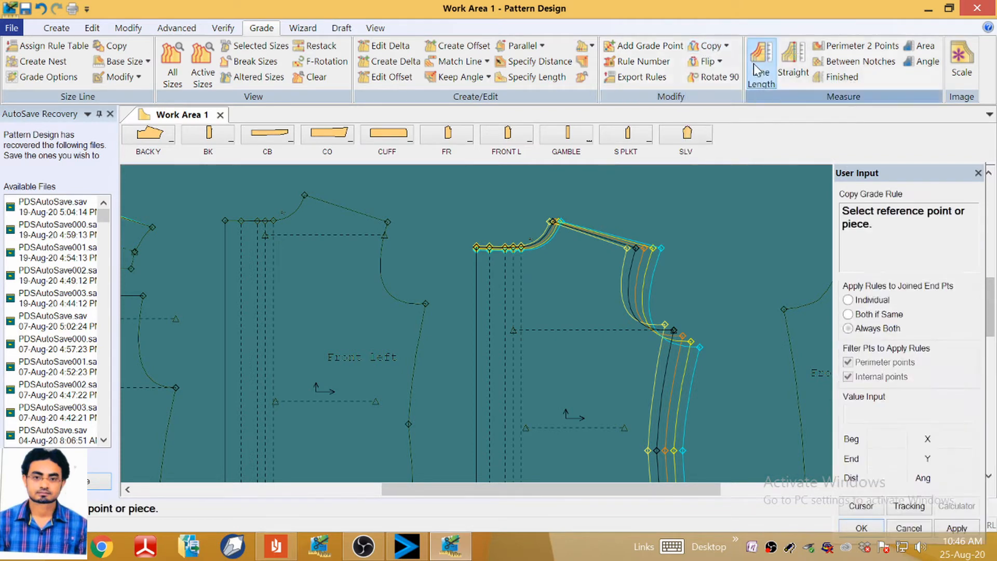
pyautogui.click(672, 326)
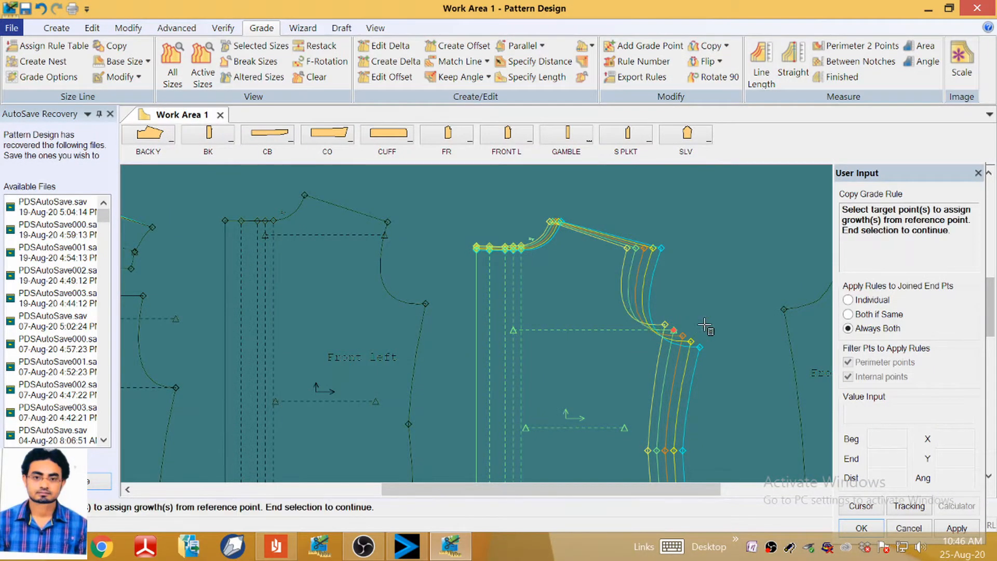
pyautogui.click(432, 306)
pyautogui.rightClick(441, 242)
pyautogui.click(440, 242)
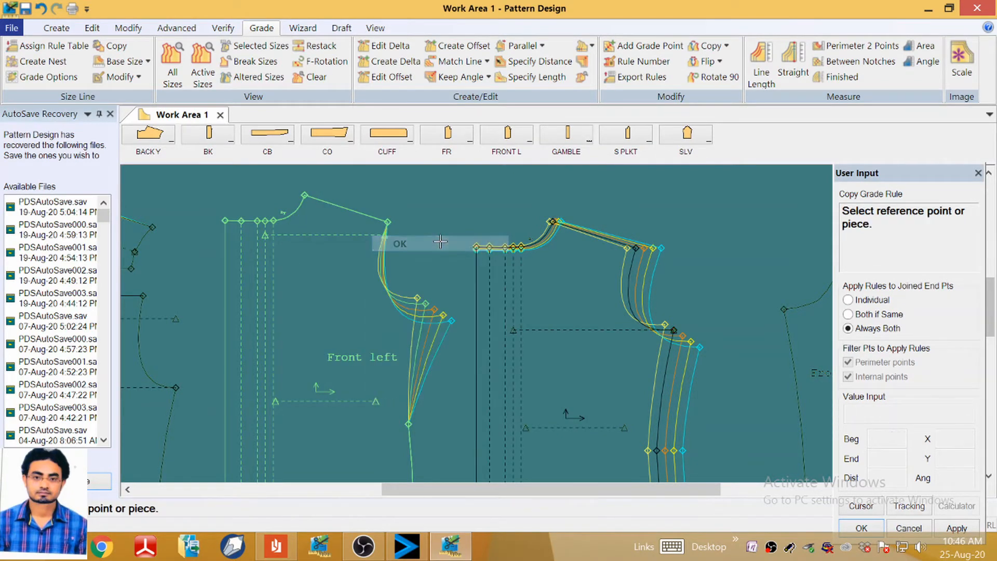
# Copy the X rule from FR's side seam waist point to the front left piece's side seam waist point.
pyautogui.scroll(-3, 441, 241)
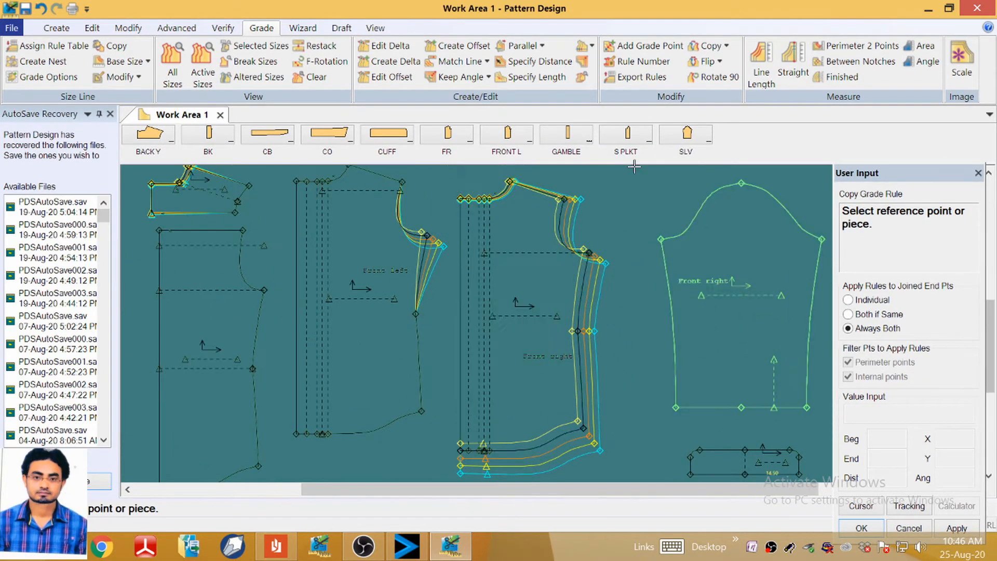
pyautogui.click(727, 46)
pyautogui.click(712, 104)
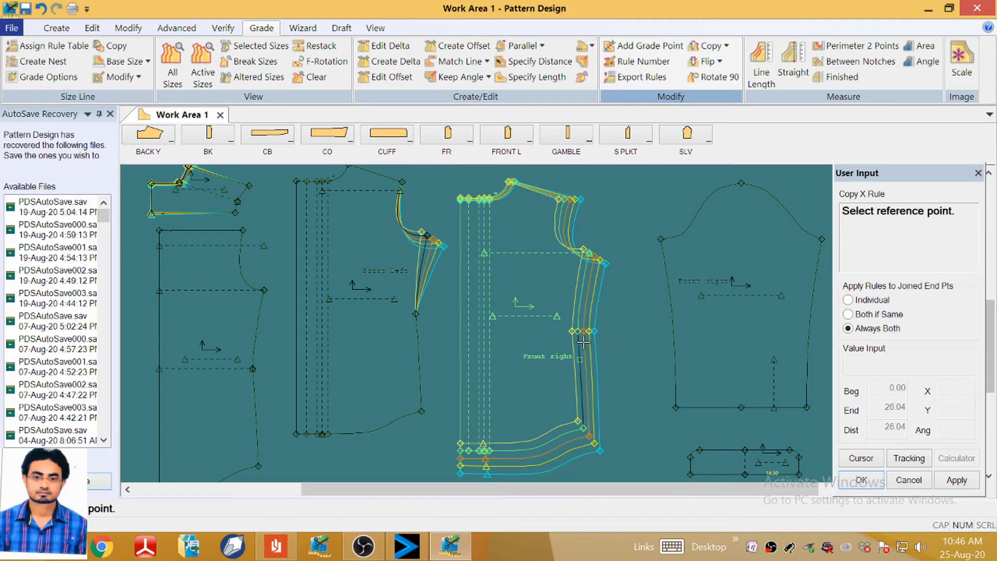
pyautogui.click(579, 333)
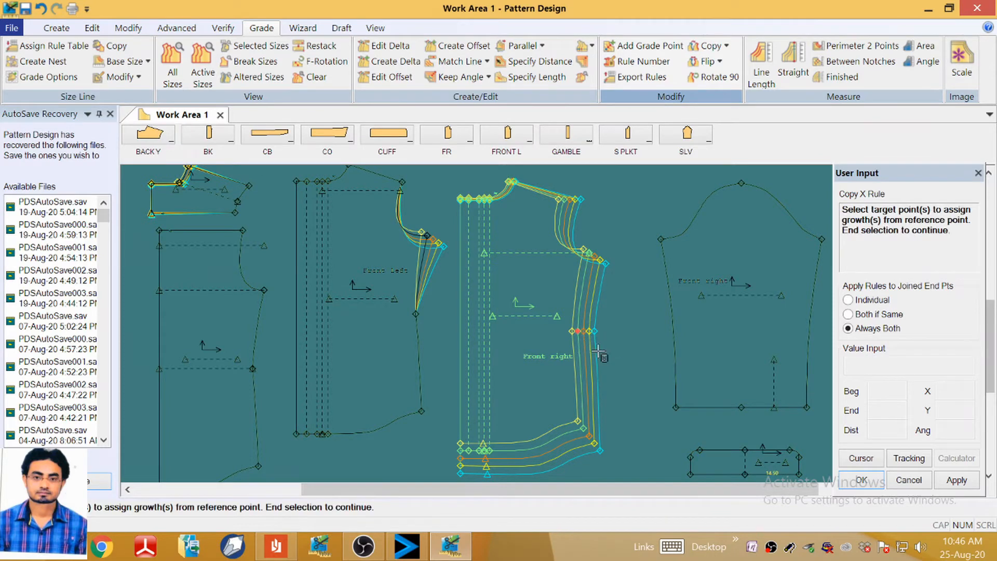
pyautogui.click(416, 314)
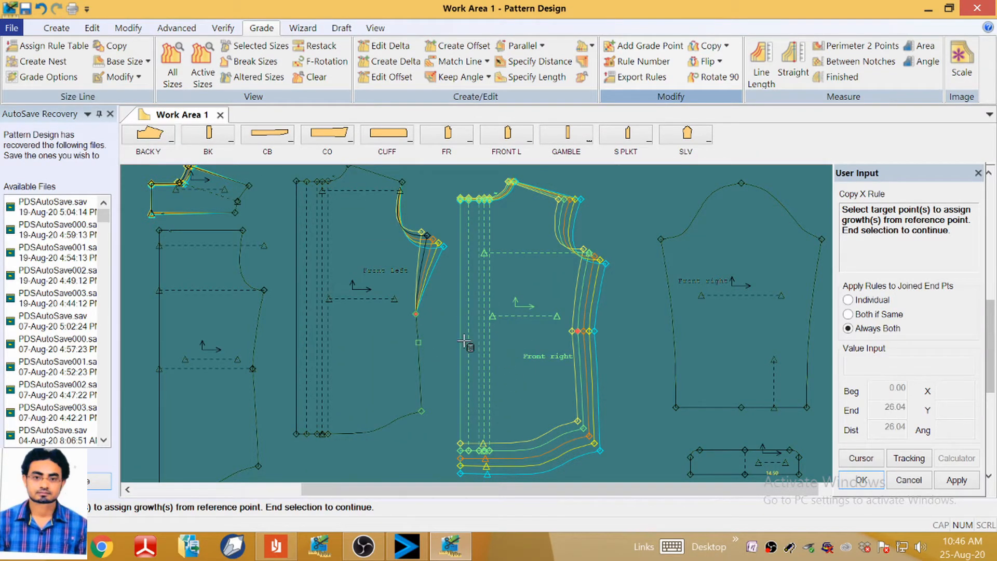
pyautogui.rightClick(441, 329)
pyautogui.click(441, 329)
# Copy the grade rule from FR's side seam hem point to the front left piece's side seam hem point.
pyautogui.scroll(-1, 554, 436)
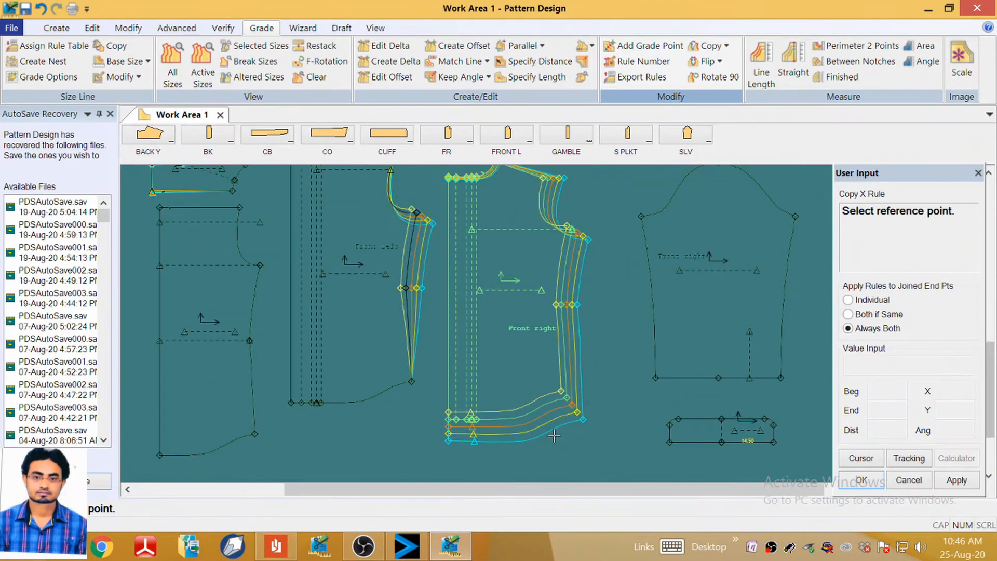
pyautogui.click(726, 45)
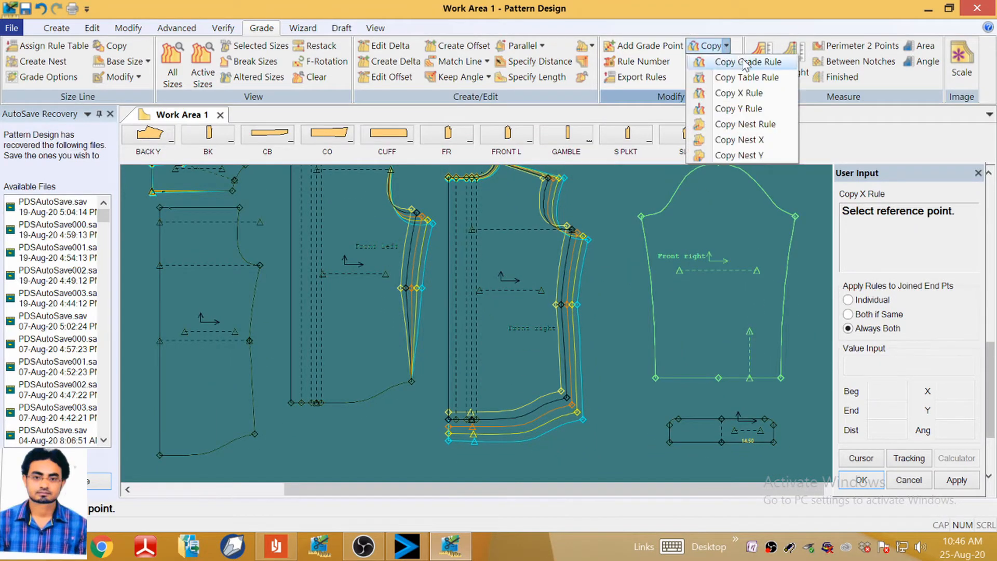
pyautogui.click(746, 62)
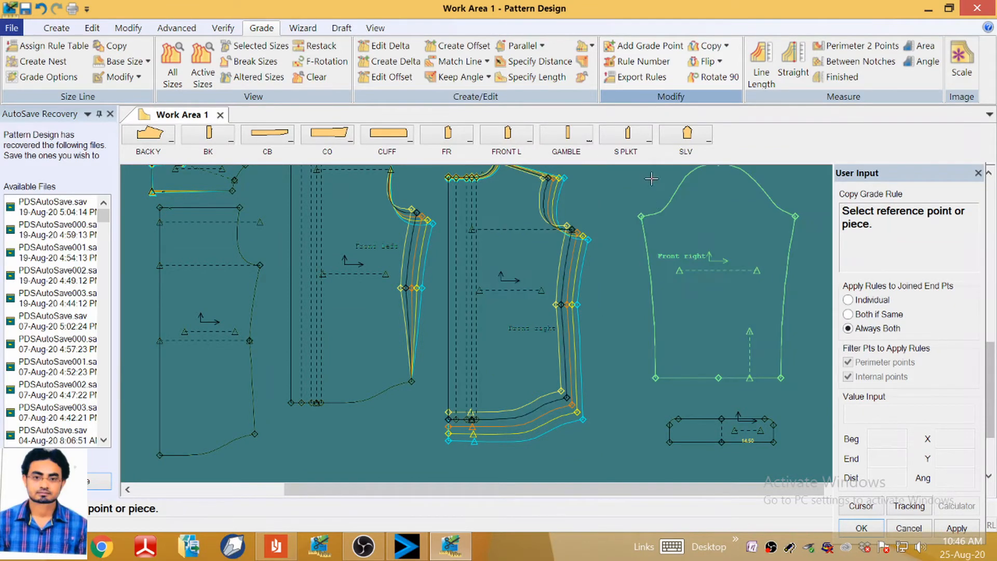
pyautogui.click(719, 48)
pyautogui.click(726, 46)
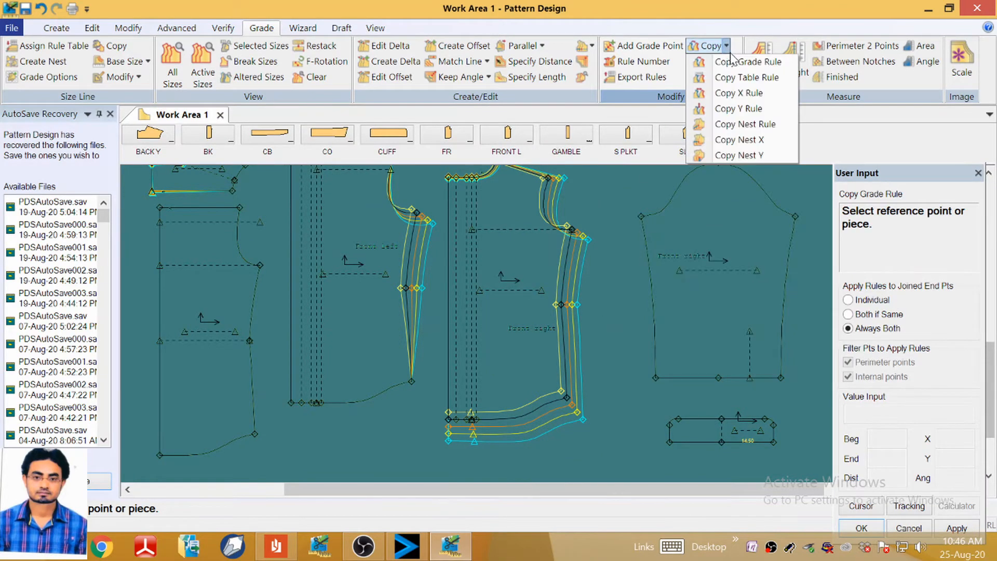
pyautogui.click(745, 61)
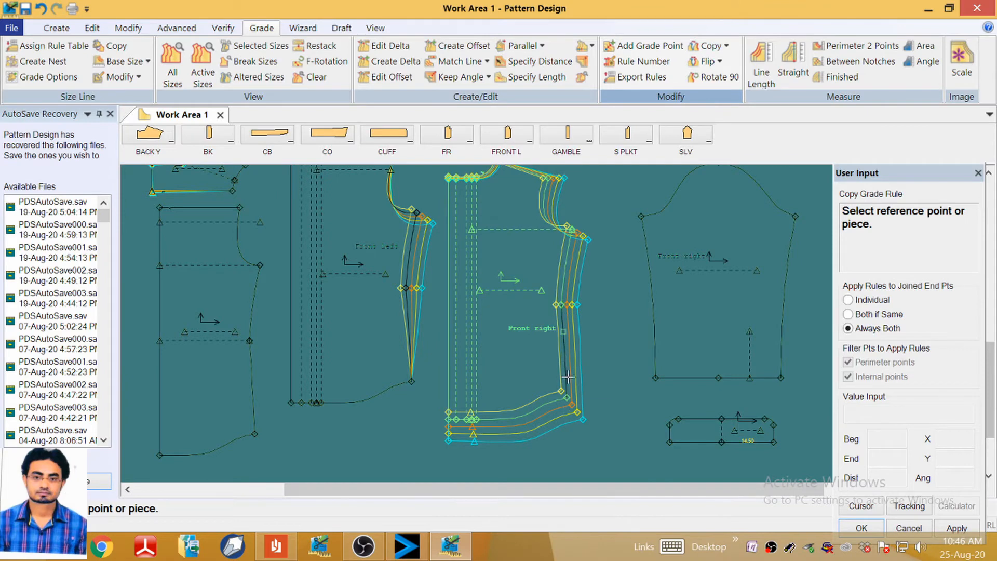
pyautogui.click(567, 398)
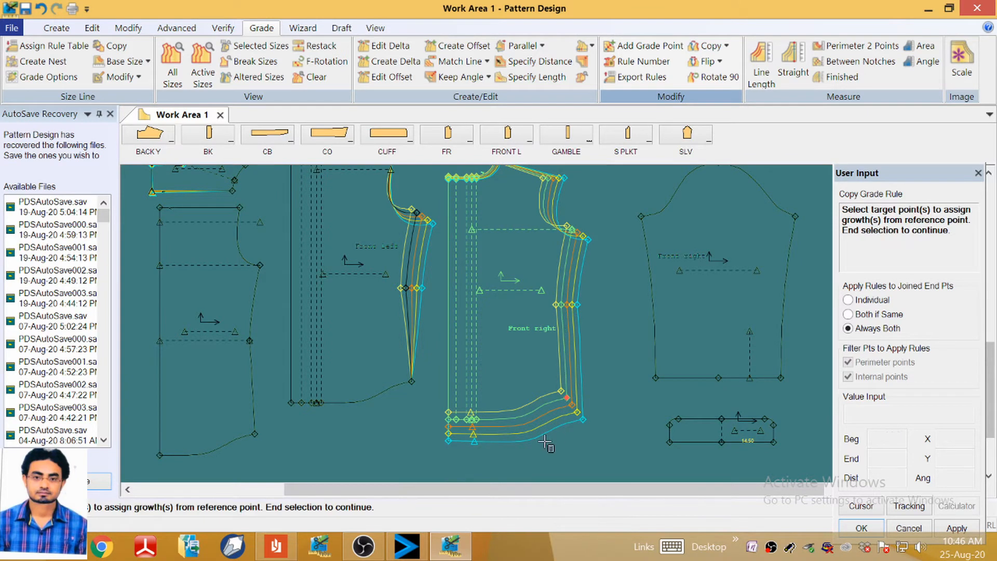
pyautogui.click(411, 381)
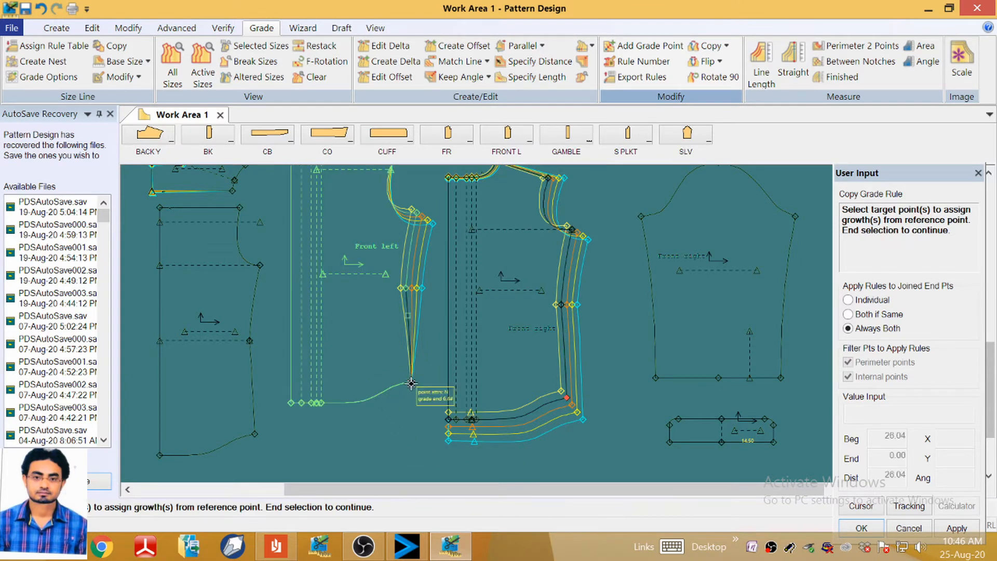
pyautogui.rightClick(438, 414)
pyautogui.click(384, 221)
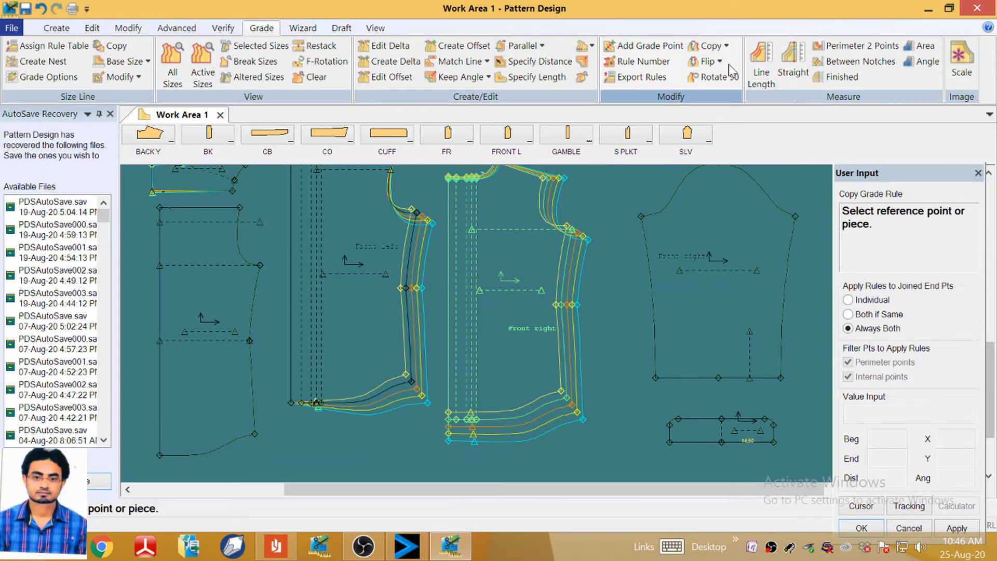
# Copy the Y rule from FR's center front hem point to the front left piece's center front hem point.
pyautogui.click(726, 47)
pyautogui.click(739, 108)
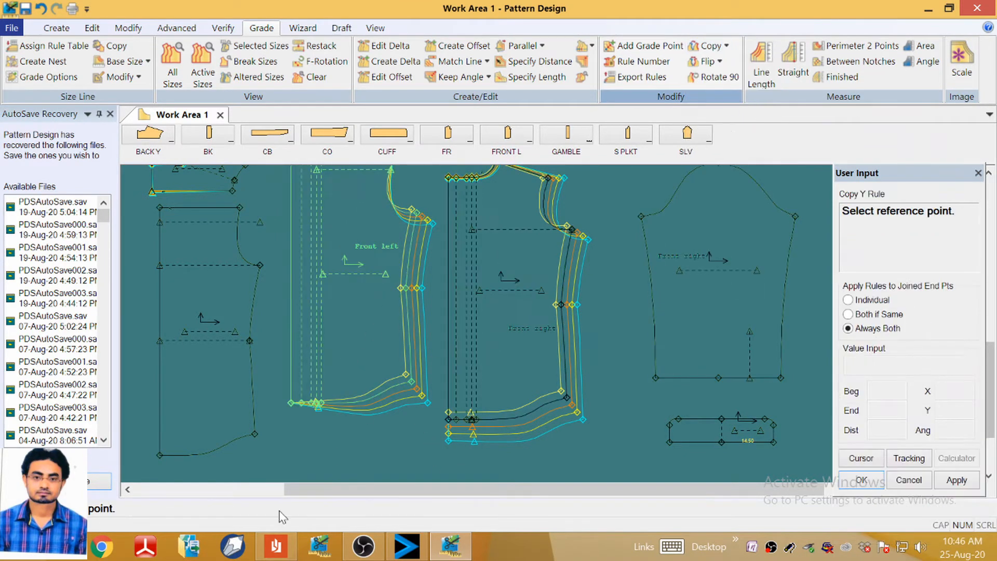
pyautogui.scroll(1, 294, 413)
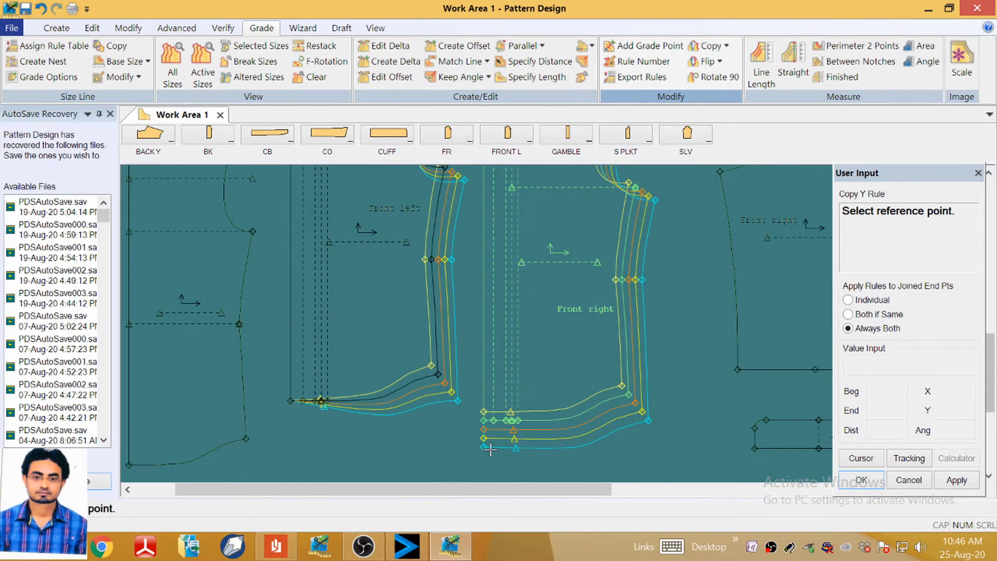
pyautogui.click(484, 420)
pyautogui.click(291, 393)
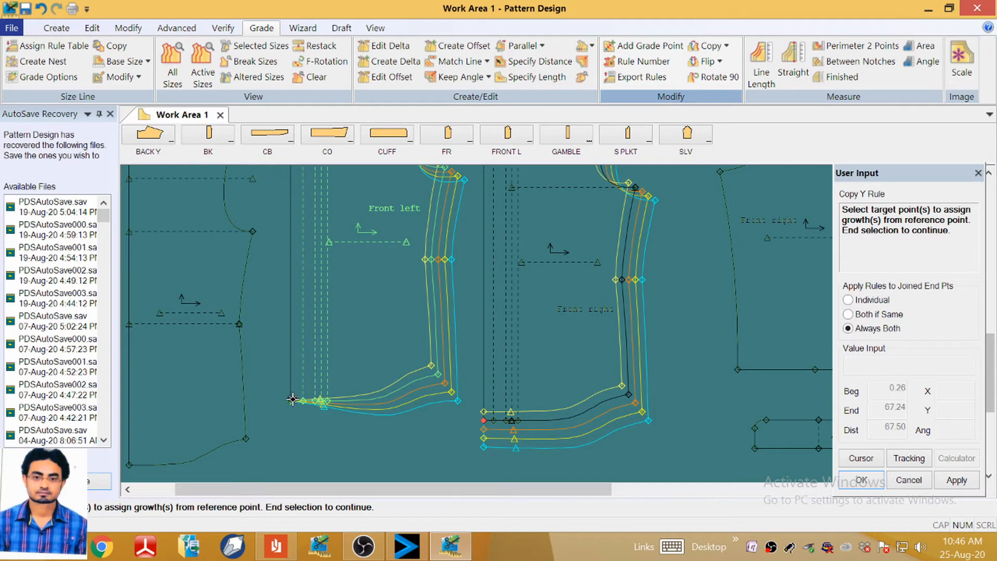
pyautogui.click(293, 400)
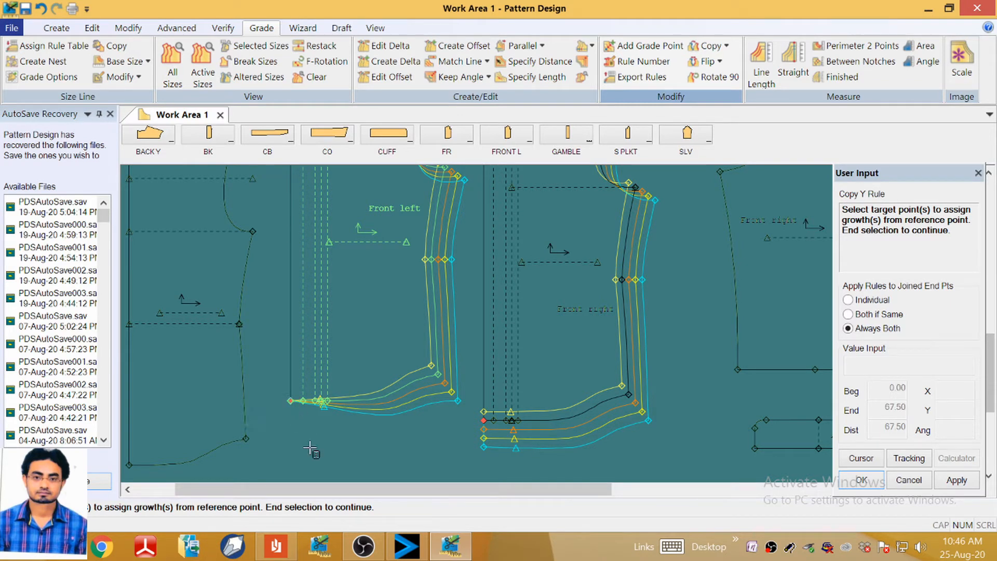
pyautogui.rightClick(347, 436)
pyautogui.click(306, 233)
# Copy the X rule from FR's outer shoulder point to the front left piece's outer shoulder point.
pyautogui.scroll(-2, 400, 447)
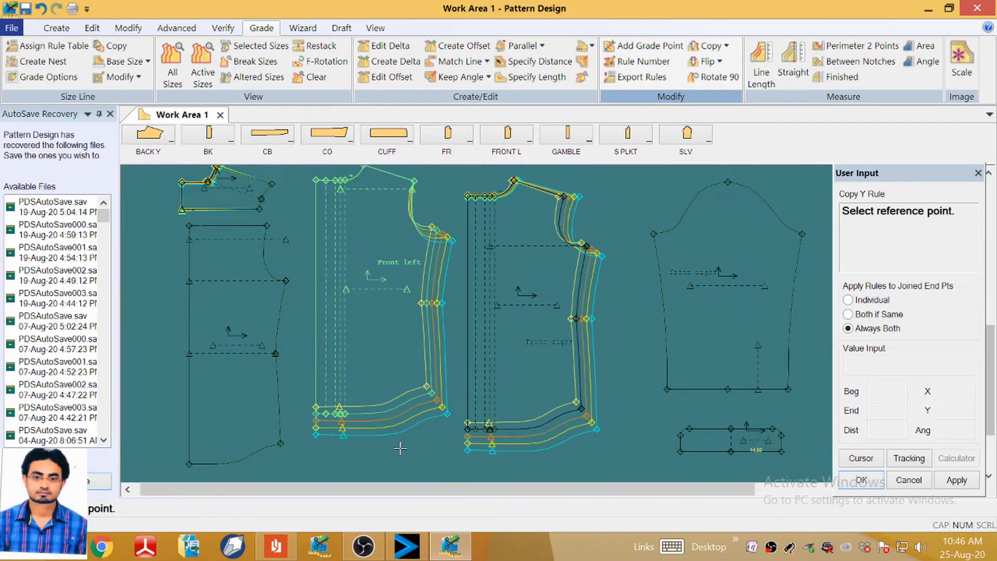
pyautogui.scroll(3, 550, 219)
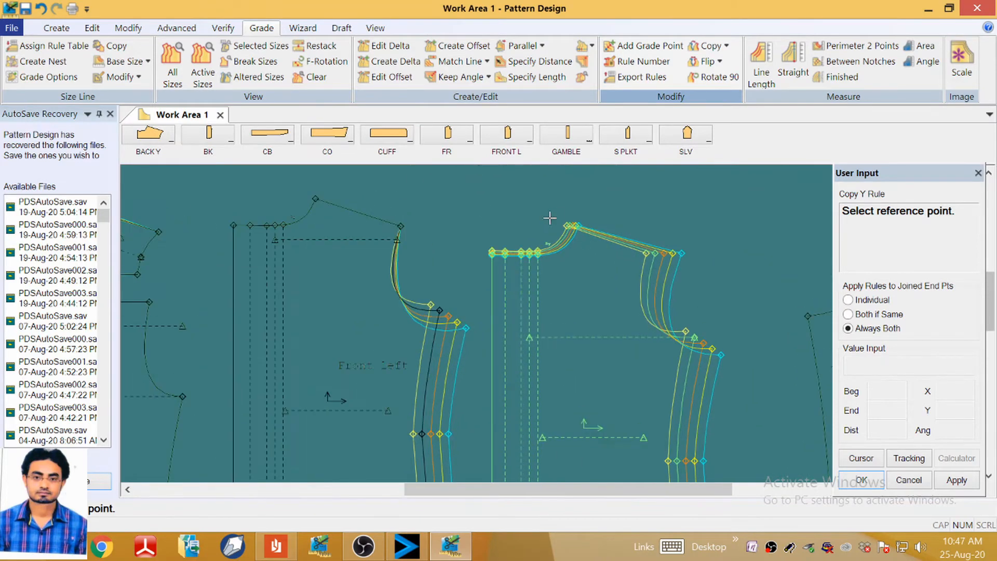
pyautogui.scroll(-2, 549, 218)
pyautogui.scroll(2, 586, 222)
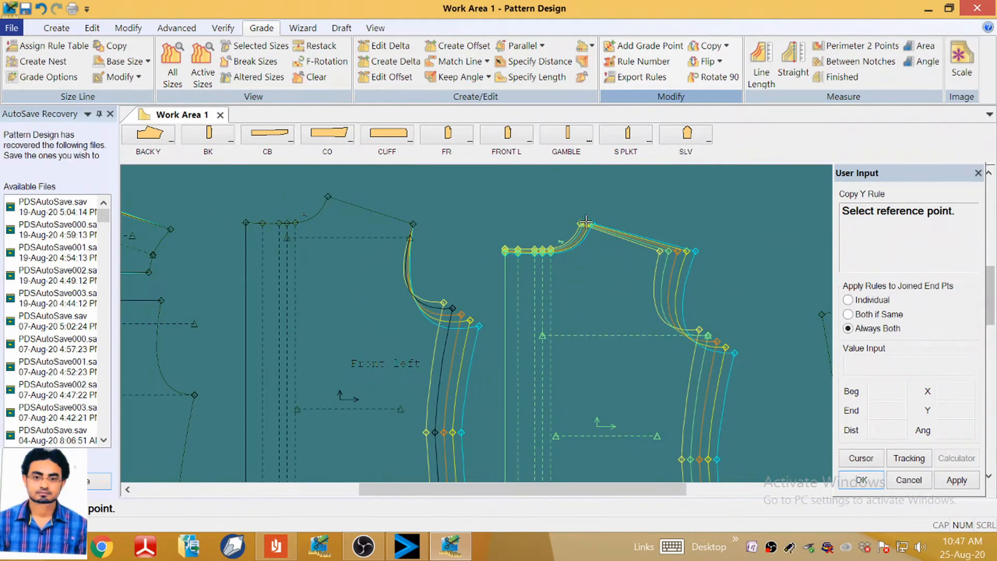
pyautogui.click(711, 46)
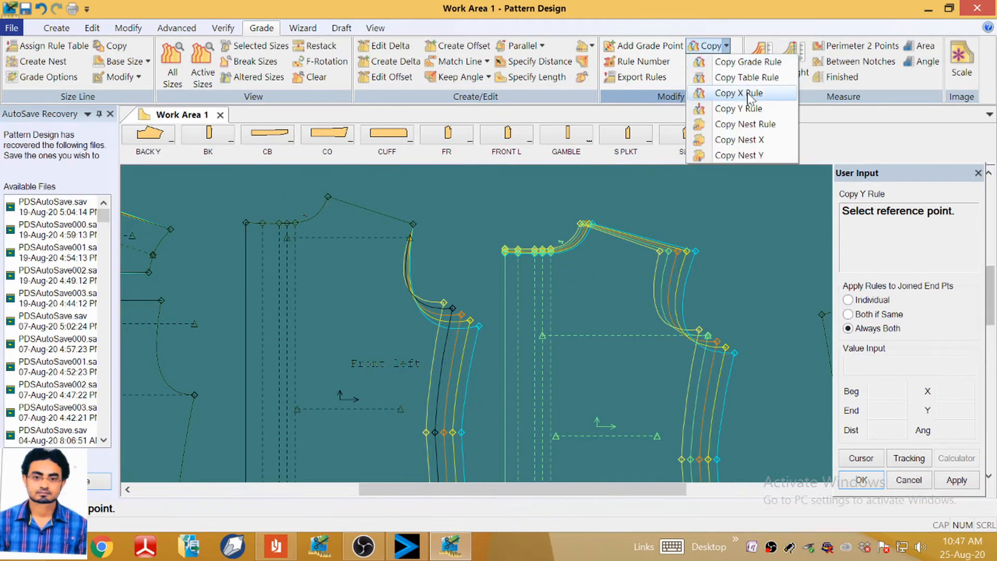
pyautogui.click(735, 92)
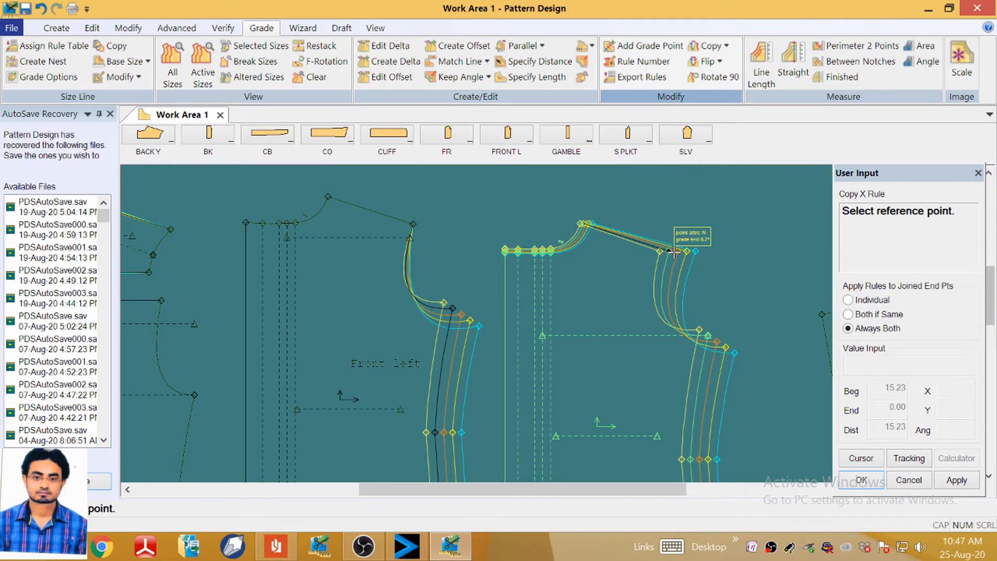
pyautogui.click(671, 252)
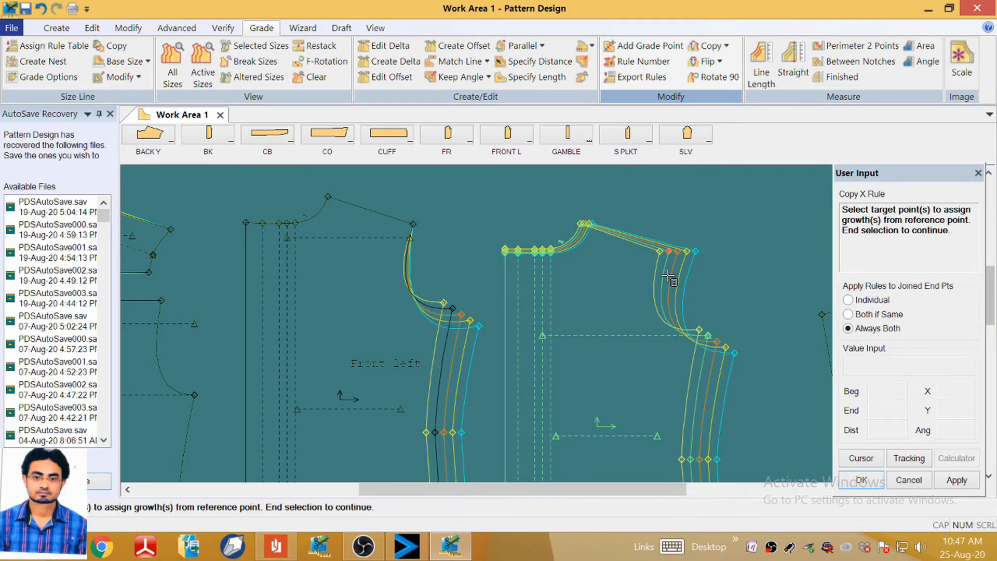
pyautogui.click(413, 224)
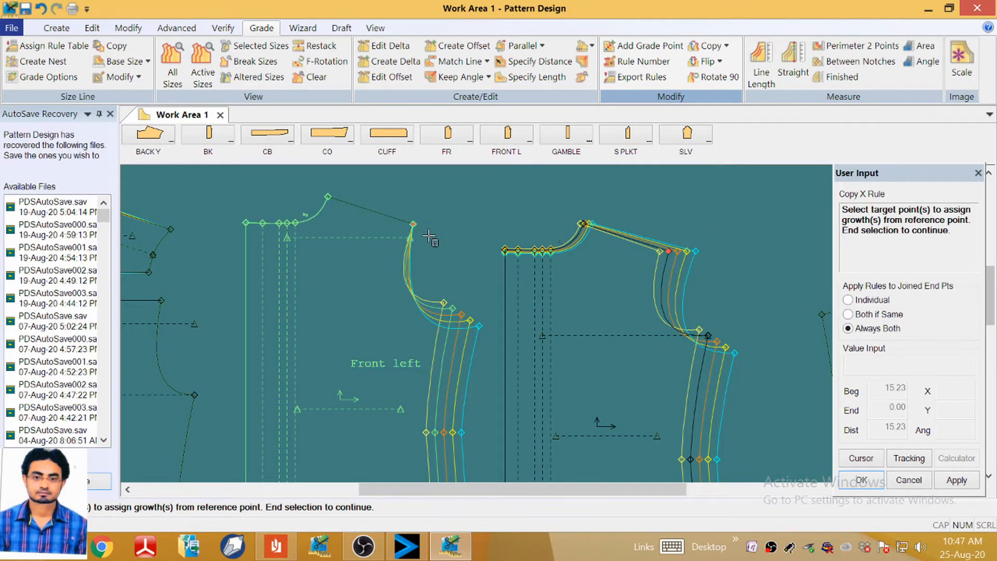
pyautogui.rightClick(471, 218)
pyautogui.click(470, 216)
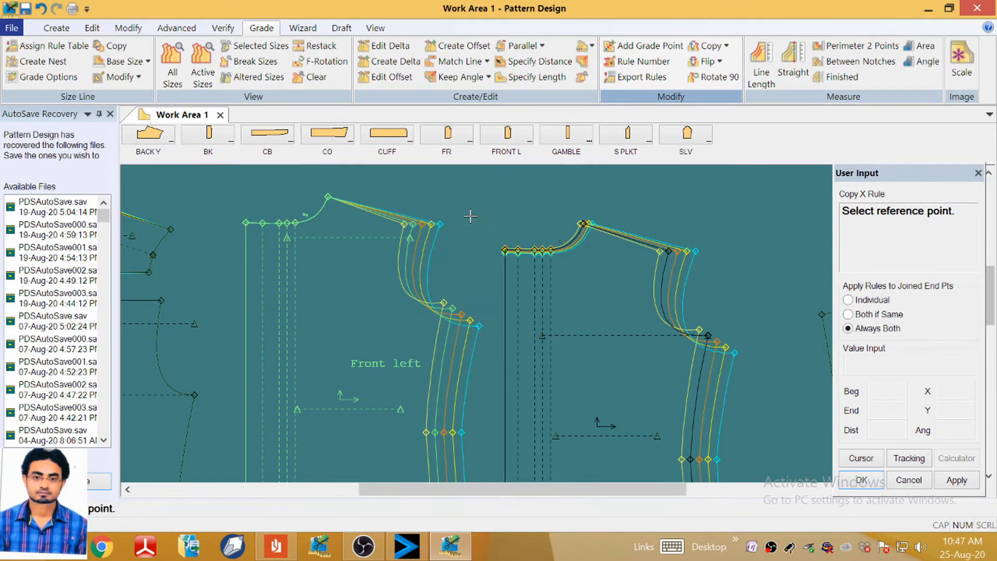
# Copy the X rule from FR's high shoulder neck point to the front left piece's high shoulder neck point.
pyautogui.click(584, 224)
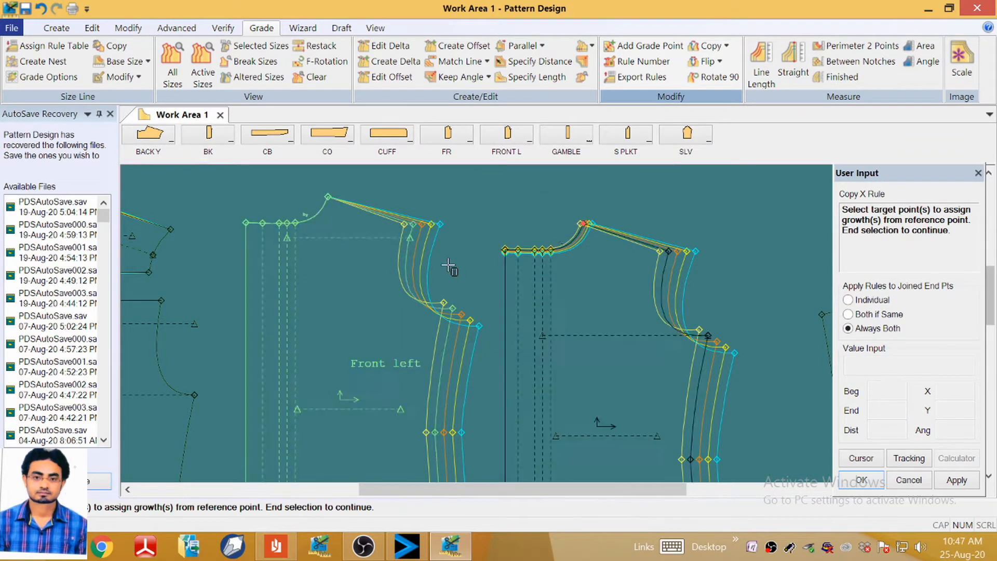
pyautogui.click(333, 201)
pyautogui.rightClick(502, 200)
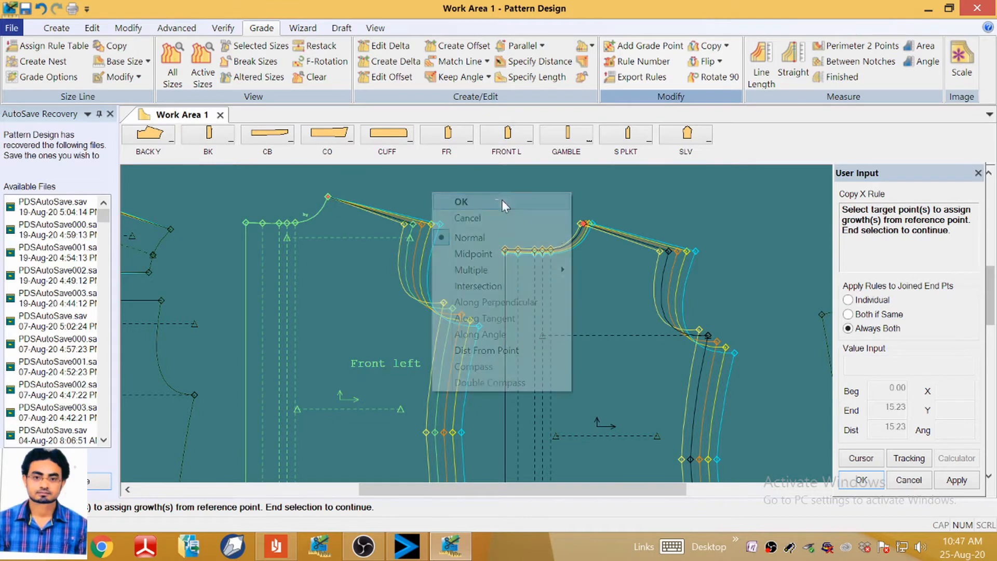
pyautogui.click(502, 200)
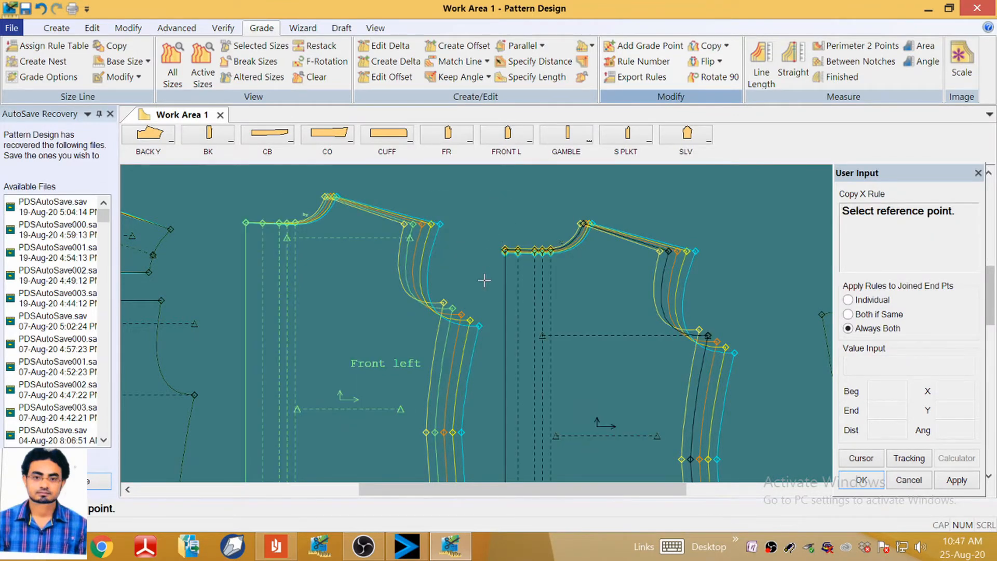
# Copy the Y rule from FR's center front neck point to the front left piece's center front neck point.
pyautogui.click(712, 45)
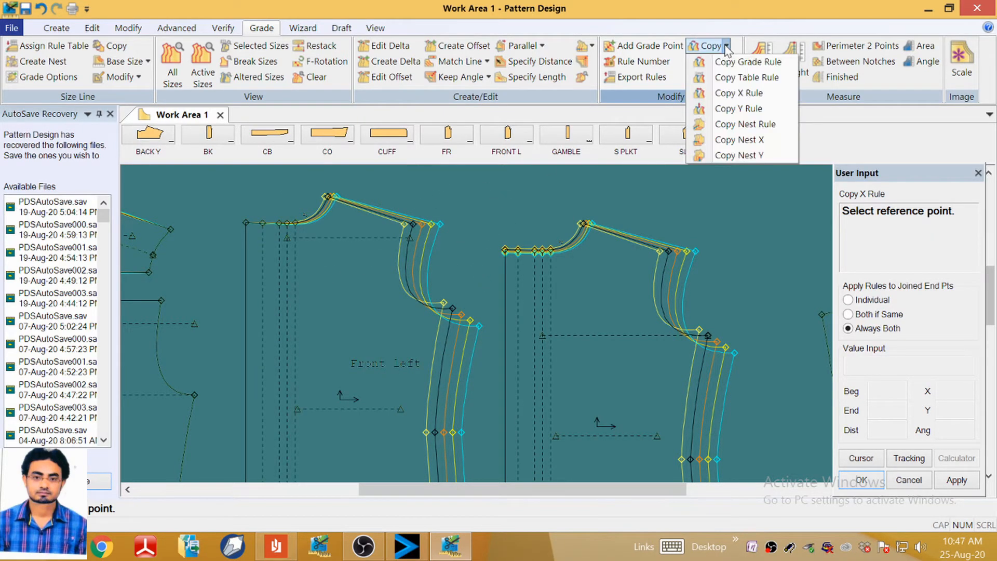
pyautogui.click(725, 108)
pyautogui.scroll(2, 504, 266)
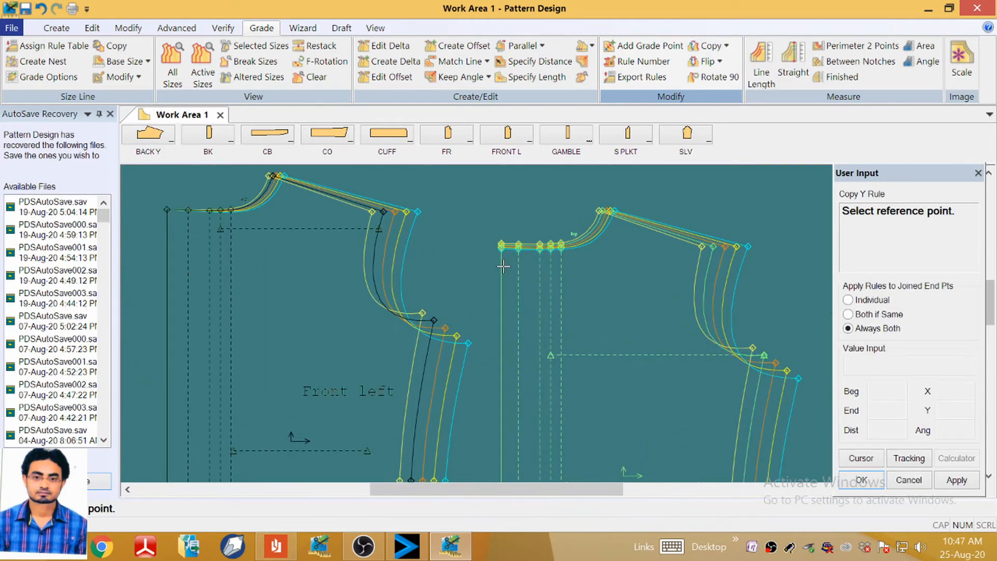
pyautogui.click(502, 244)
pyautogui.scroll(-2, 503, 243)
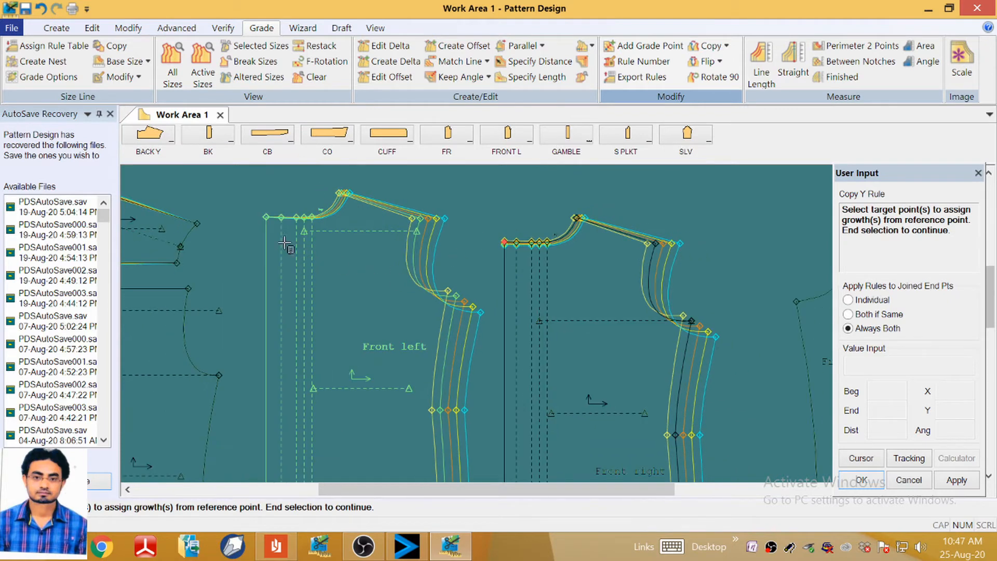
pyautogui.click(266, 217)
pyautogui.rightClick(439, 187)
pyautogui.click(455, 193)
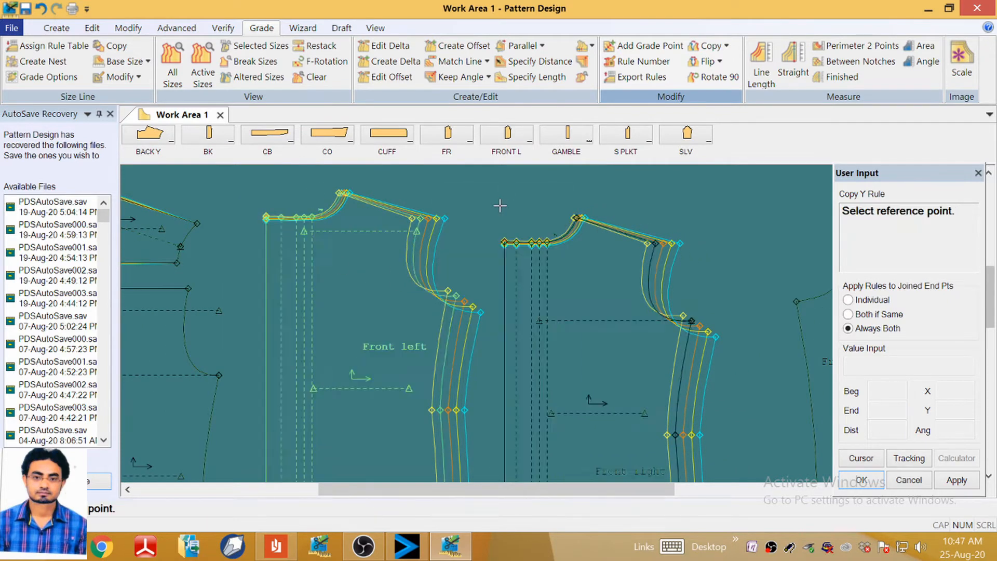
# Copy the Y rule from the front left piece's center front neck point to the other four placket-line points along its neckline.
pyautogui.scroll(4, 262, 205)
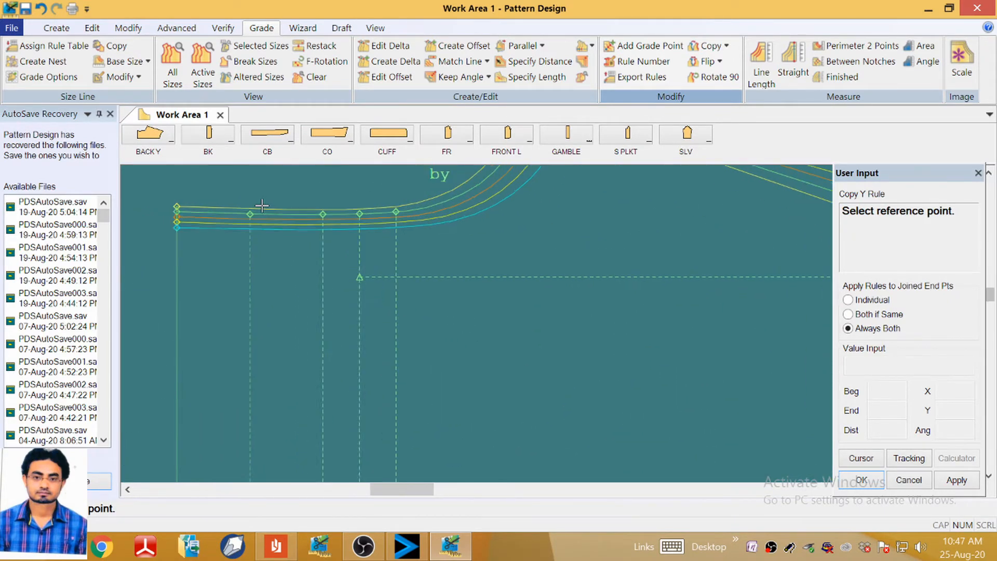
pyautogui.scroll(1, 262, 206)
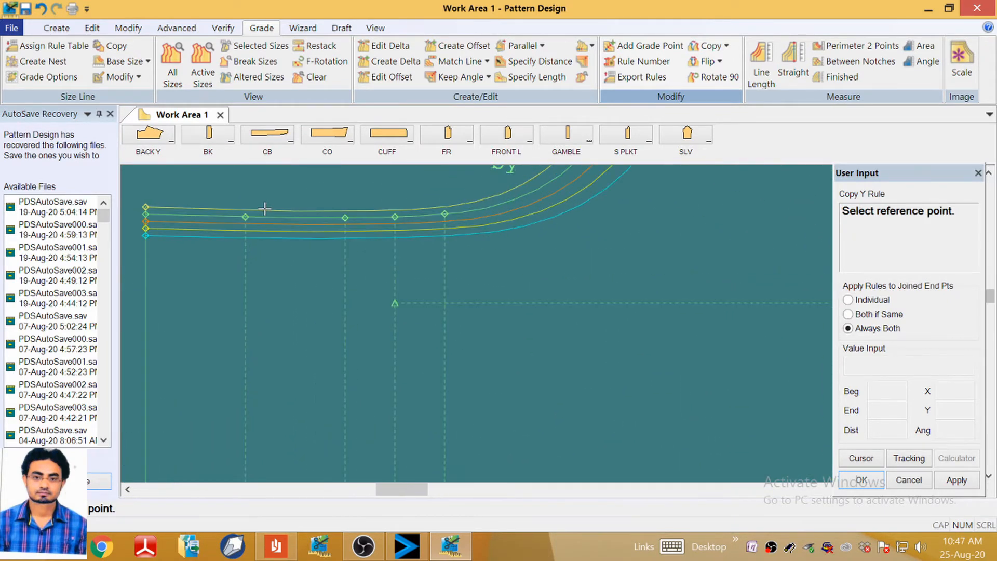
pyautogui.click(727, 46)
pyautogui.click(739, 93)
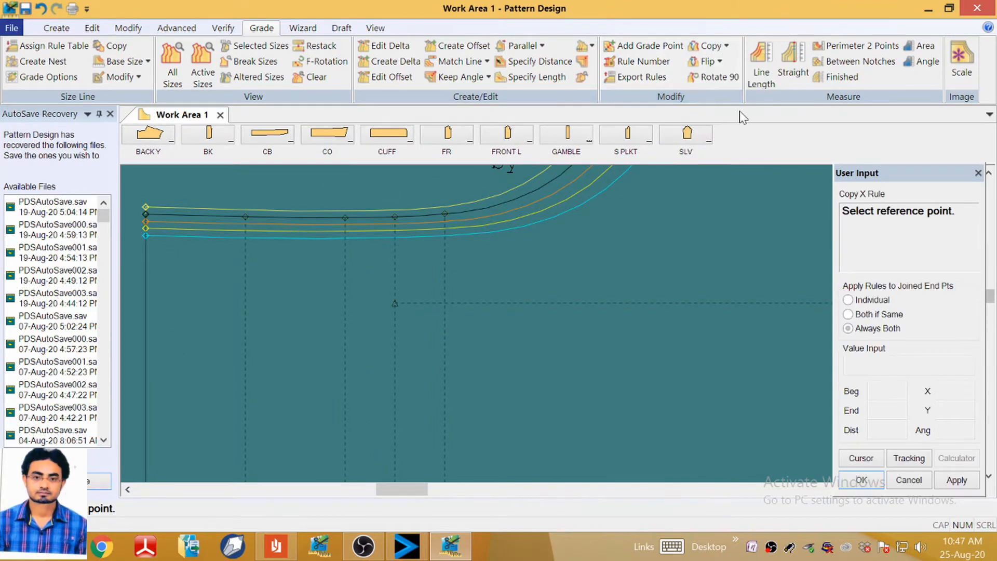
pyautogui.click(727, 46)
pyautogui.click(750, 109)
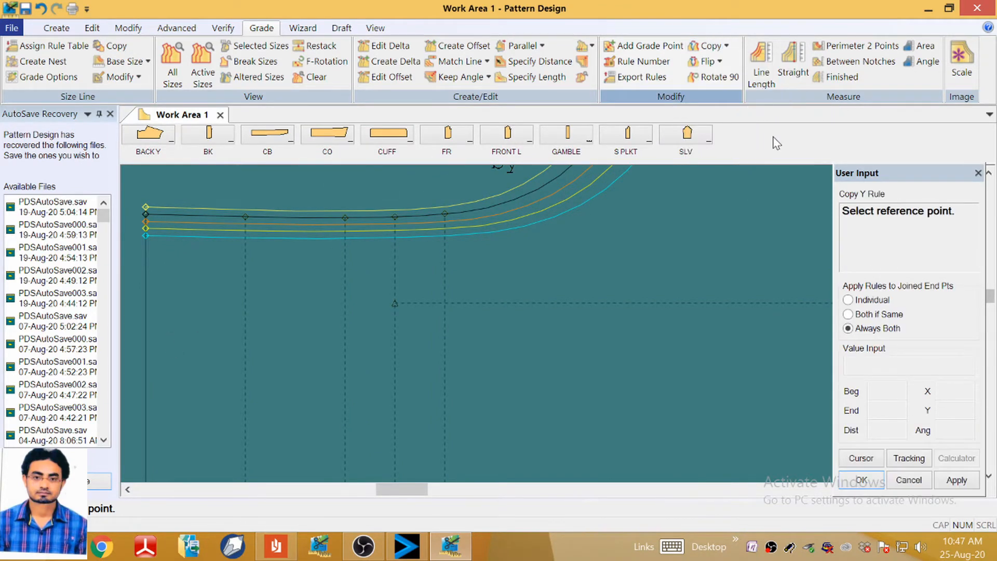
pyautogui.scroll(1, 200, 268)
pyautogui.click(139, 210)
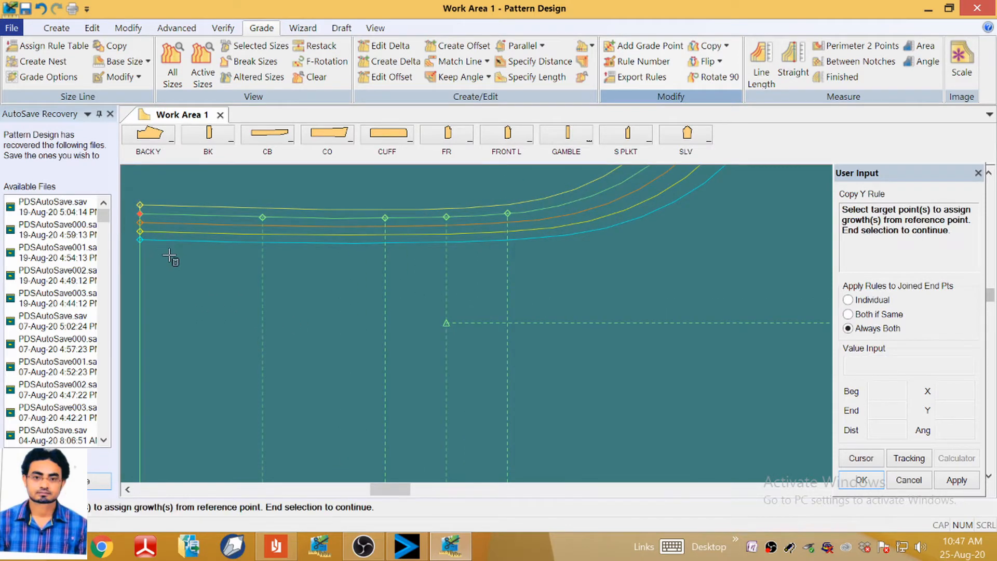
pyautogui.click(263, 217)
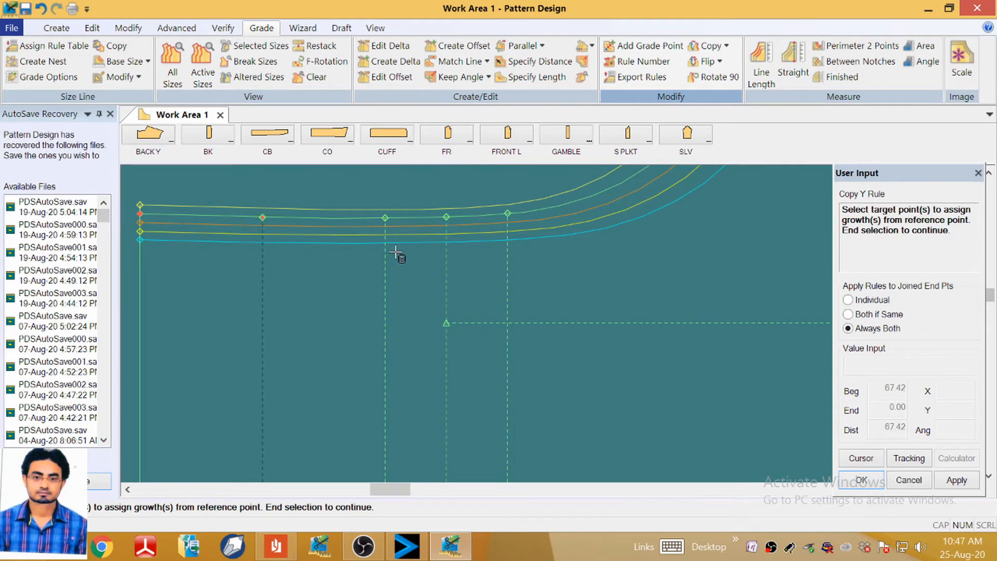
pyautogui.click(385, 218)
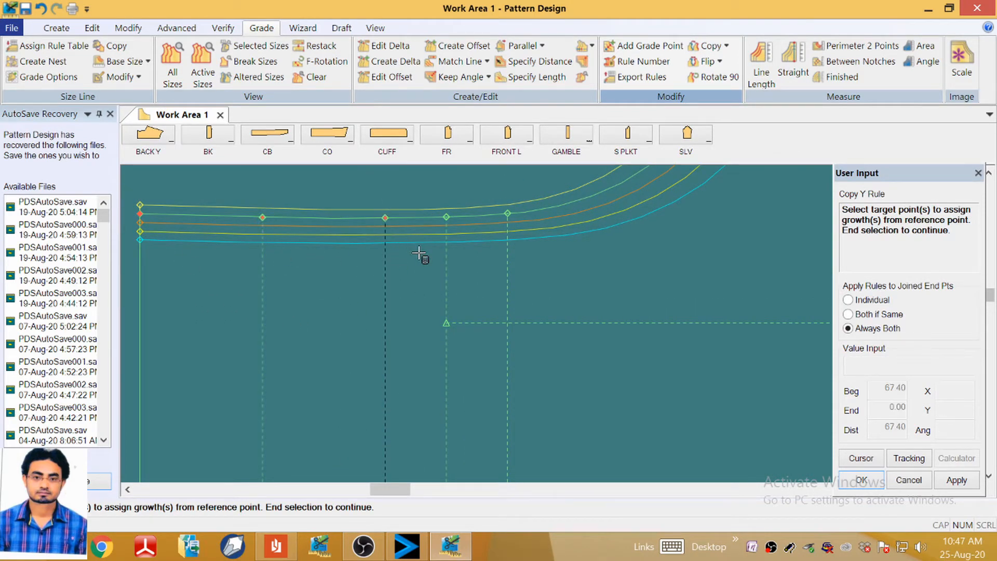
pyautogui.click(447, 219)
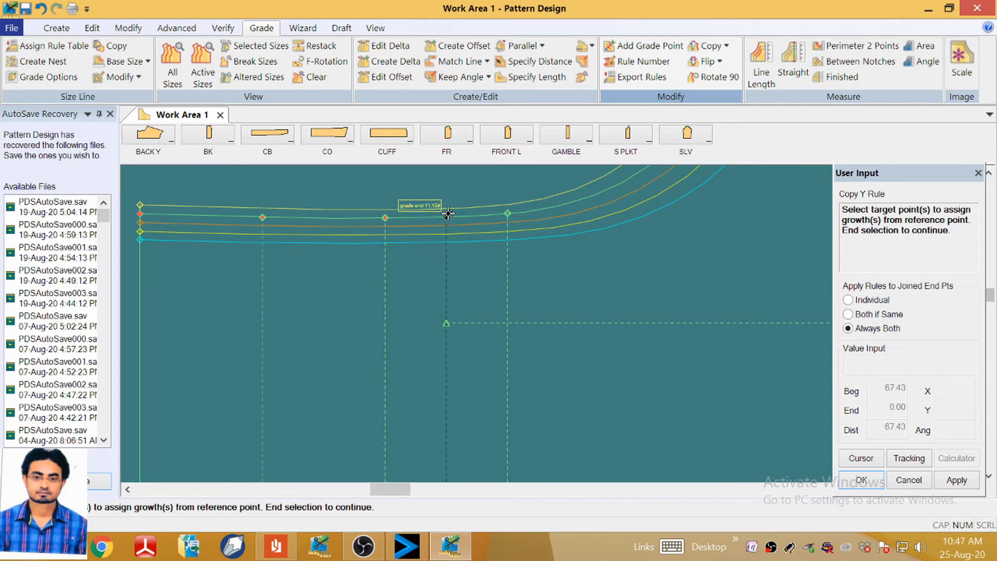
pyautogui.click(508, 214)
pyautogui.scroll(-3, 421, 286)
pyautogui.rightClick(372, 227)
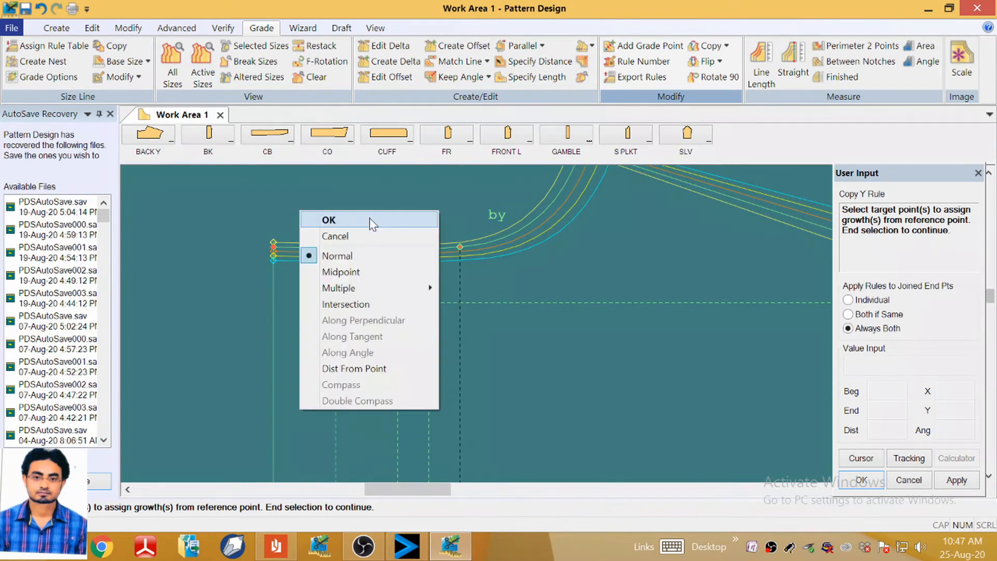
pyautogui.click(372, 222)
# Try to copy the Y rule from the front left piece's outer shoulder point to the back yoke's outer shoulder point.
pyautogui.scroll(-5, 342, 216)
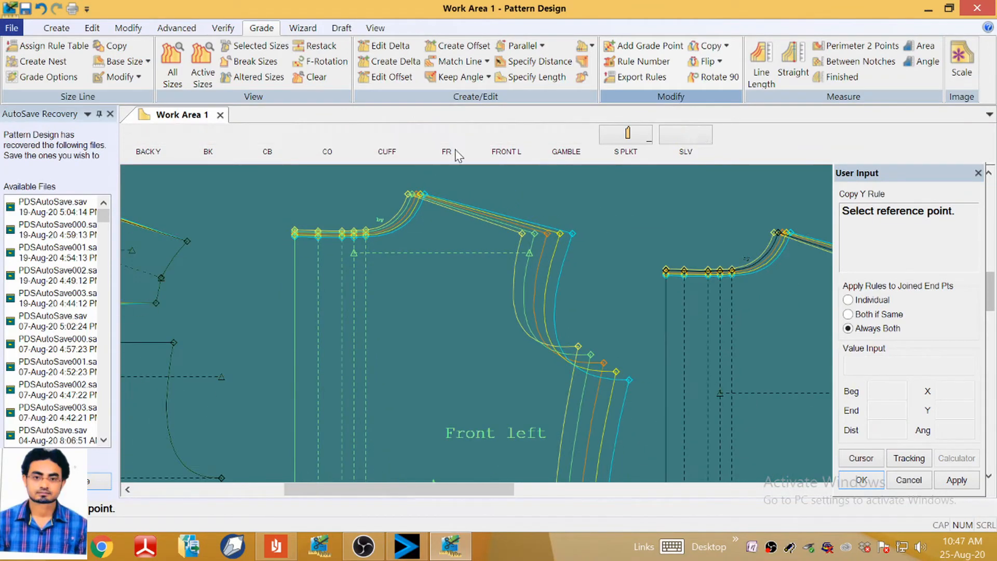
pyautogui.scroll(-5, 447, 219)
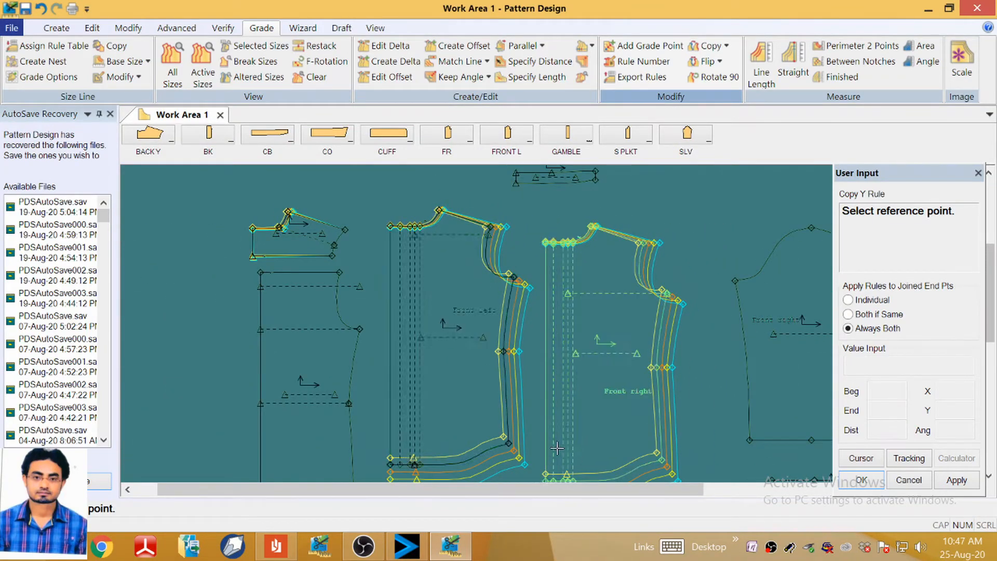
pyautogui.scroll(1, 484, 314)
pyautogui.scroll(-3, 472, 308)
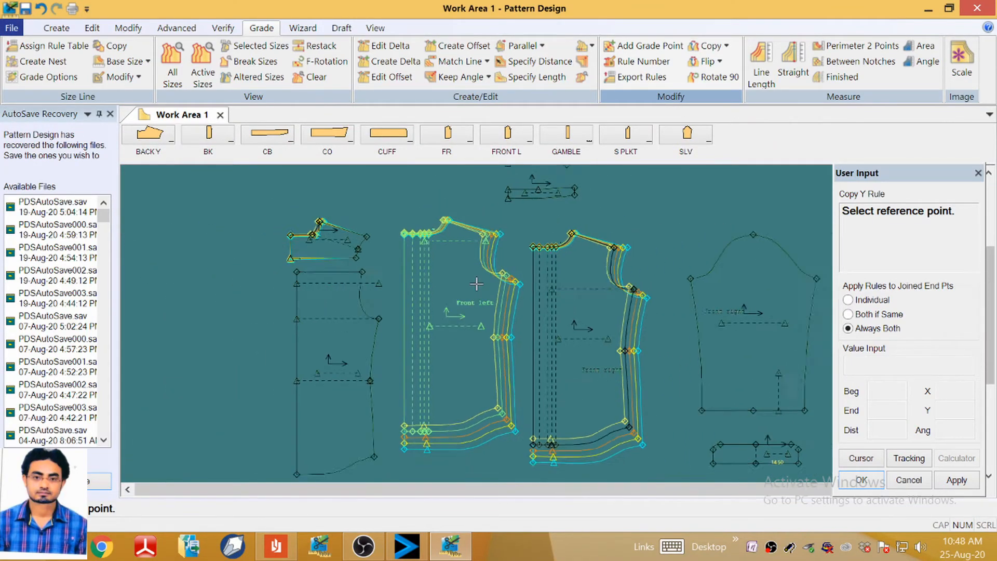
pyautogui.scroll(5, 410, 258)
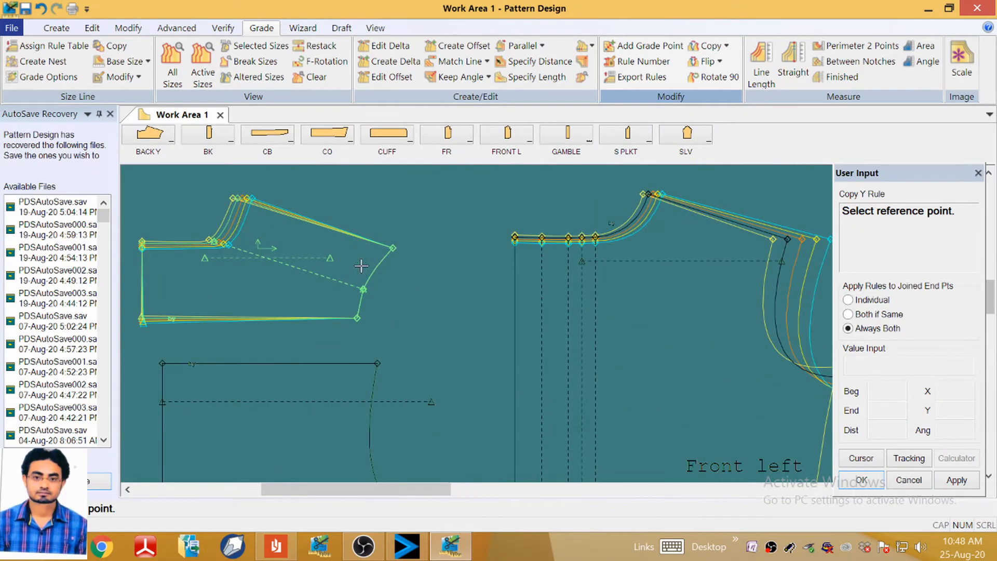
pyautogui.scroll(1, 360, 267)
pyautogui.scroll(-3, 370, 252)
pyautogui.scroll(-2, 378, 239)
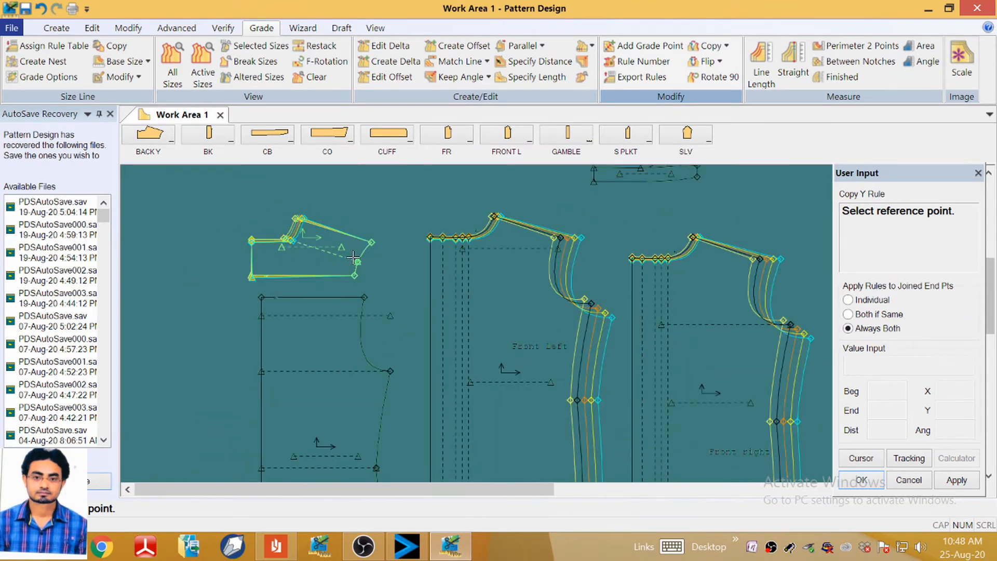
pyautogui.click(560, 238)
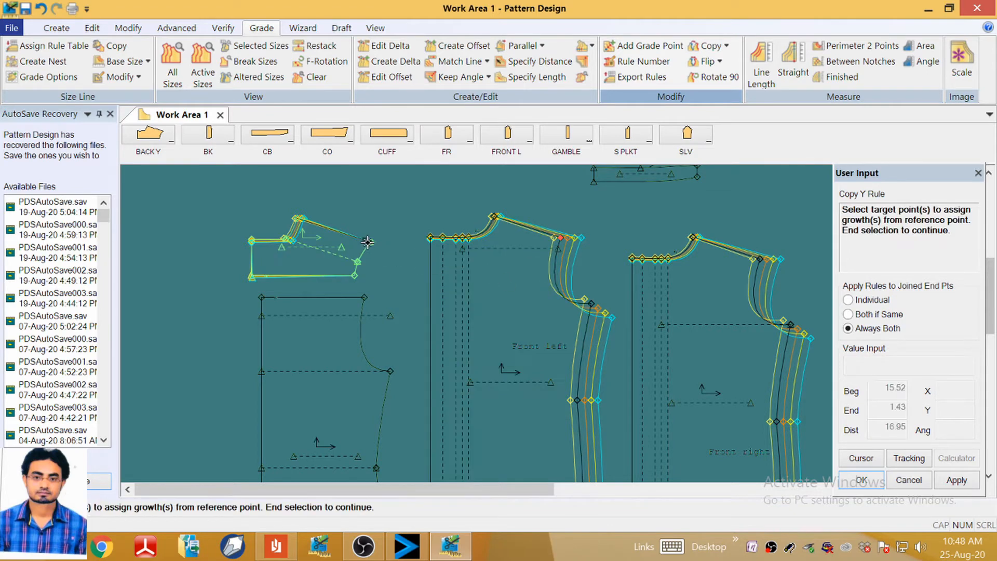
pyautogui.click(372, 242)
pyautogui.rightClick(324, 209)
pyautogui.click(353, 217)
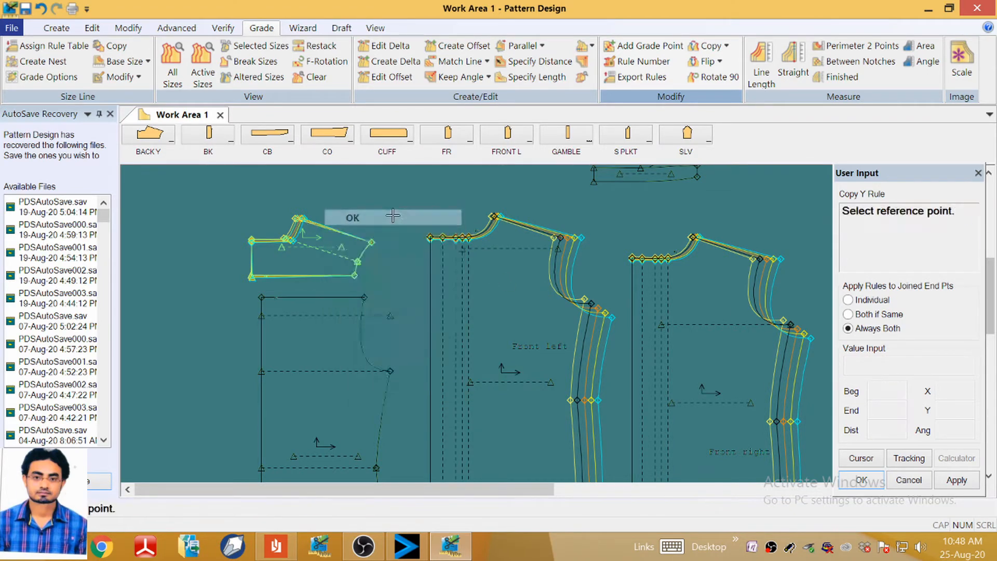
pyautogui.scroll(3, 388, 237)
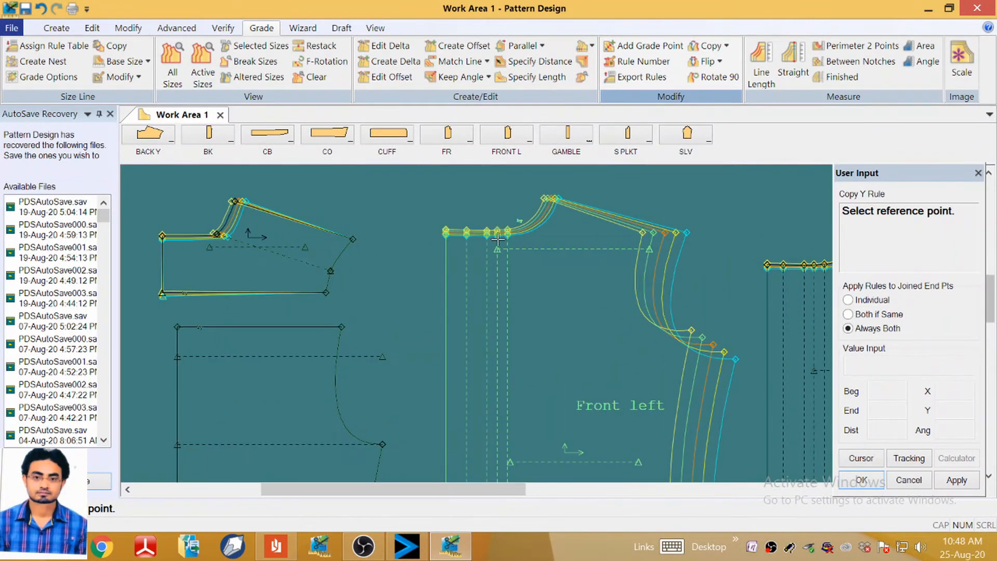
pyautogui.click(659, 234)
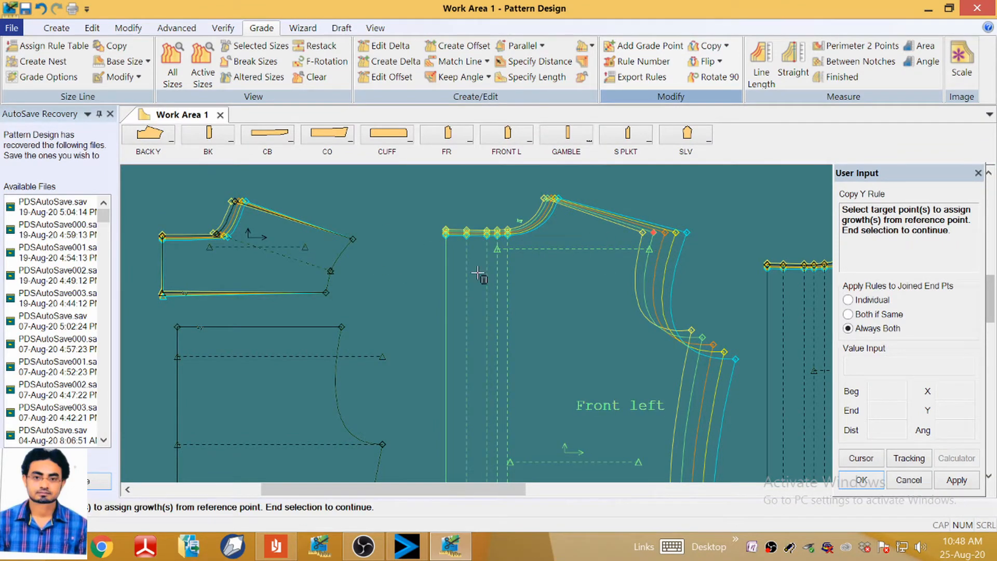
pyautogui.rightClick(356, 247)
pyautogui.click(344, 227)
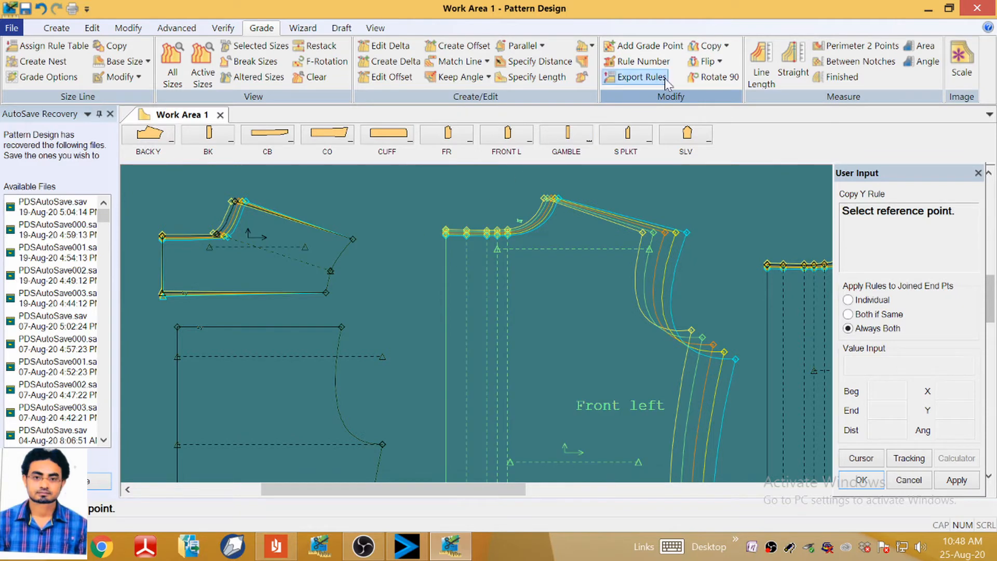
# Copy the full grade rule from the front left piece's outer shoulder point to the back yoke's outer shoulder point.
pyautogui.click(716, 46)
pyautogui.click(742, 60)
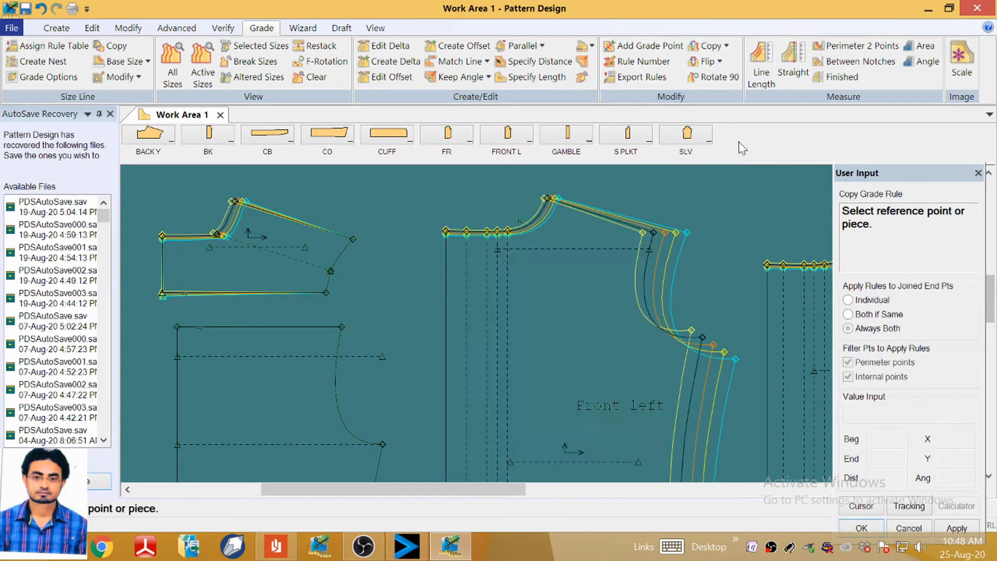
pyautogui.click(652, 231)
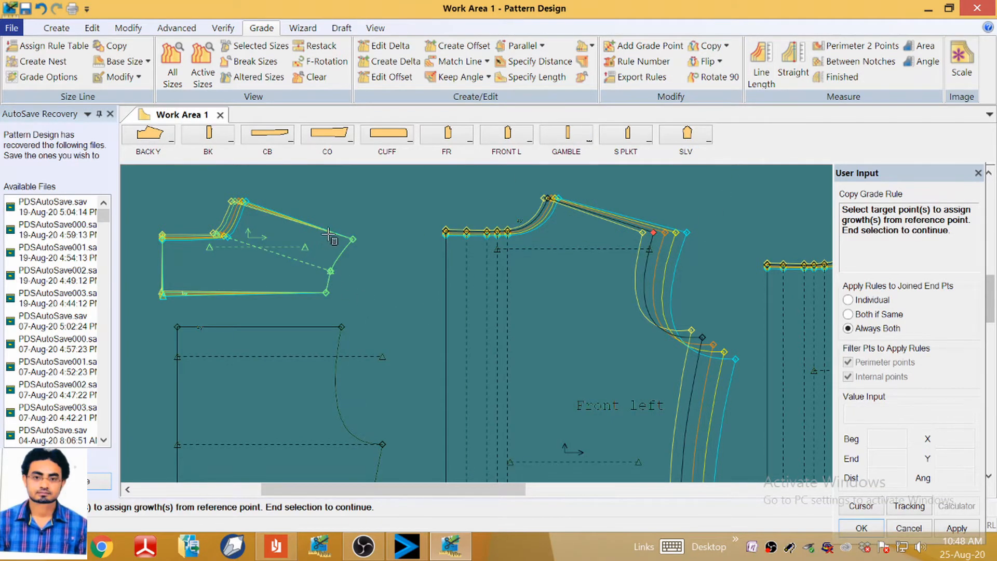
pyautogui.click(353, 239)
pyautogui.rightClick(381, 227)
pyautogui.click(380, 226)
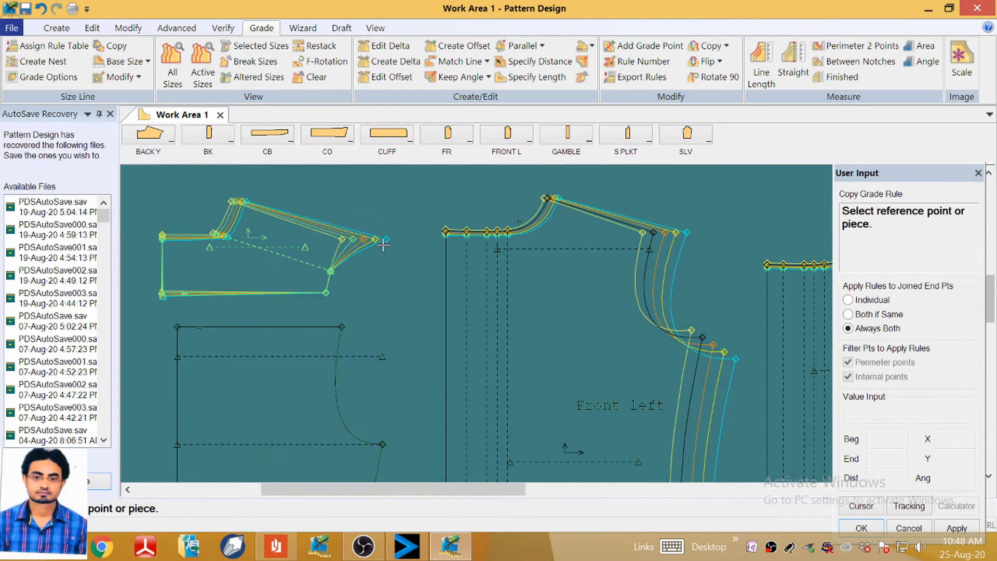
# Edit the delta of the back yoke's middle armhole point, setting Delta X to 1.5 for every size break, and update the grading.
pyautogui.scroll(4, 383, 245)
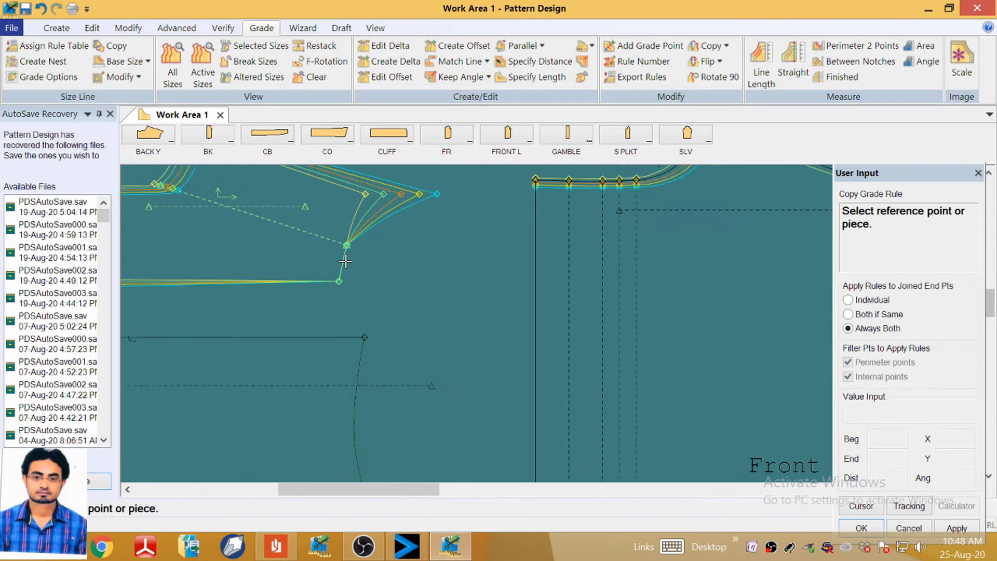
pyautogui.scroll(-3, 358, 247)
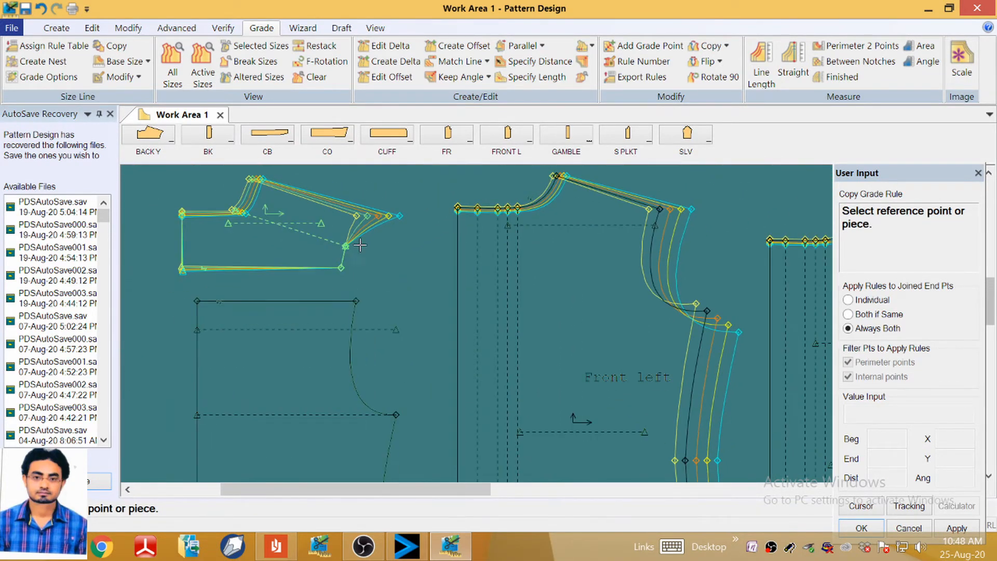
pyautogui.scroll(2, 361, 246)
pyautogui.scroll(-1, 363, 246)
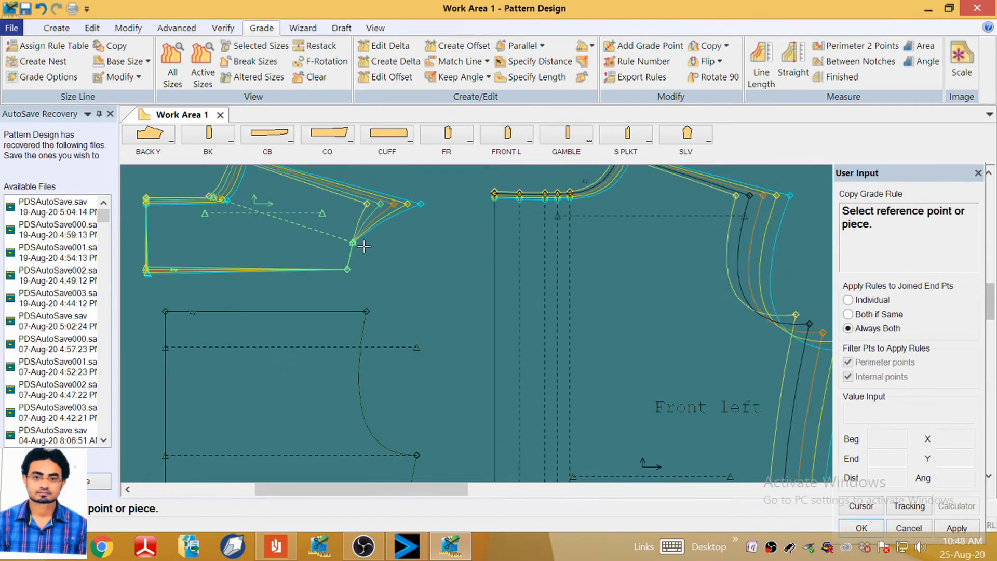
pyautogui.scroll(-2, 364, 246)
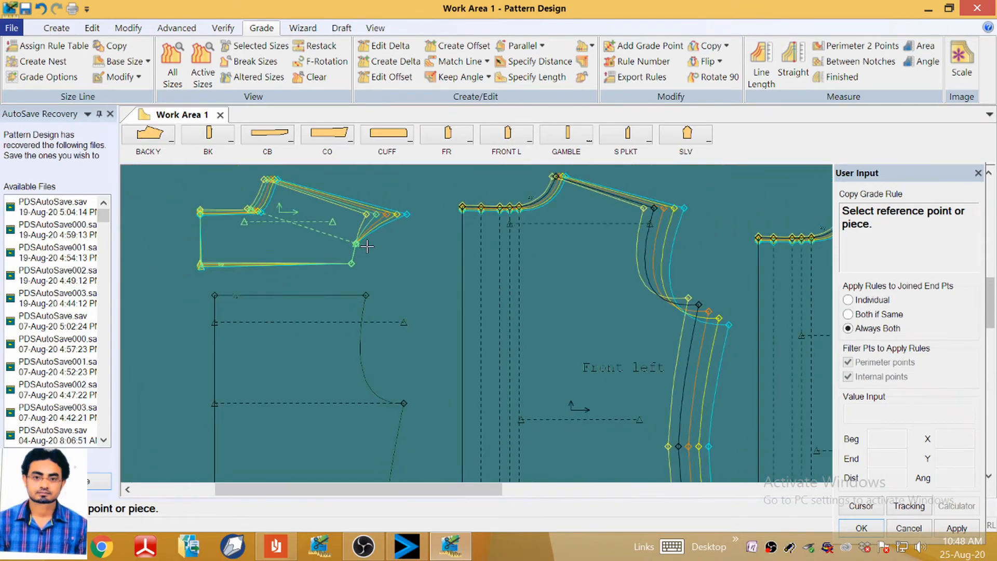
pyautogui.scroll(1, 361, 250)
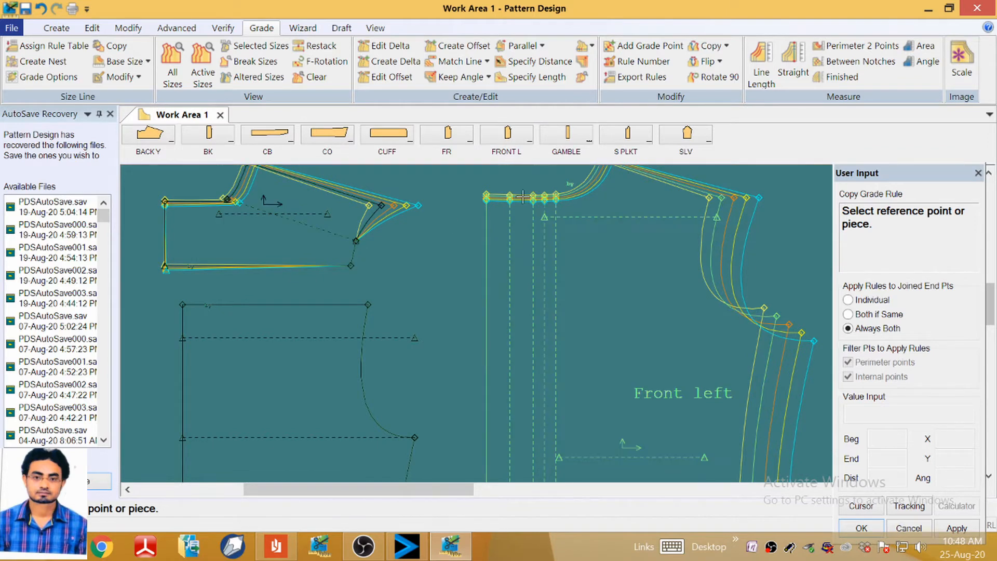
pyautogui.click(389, 45)
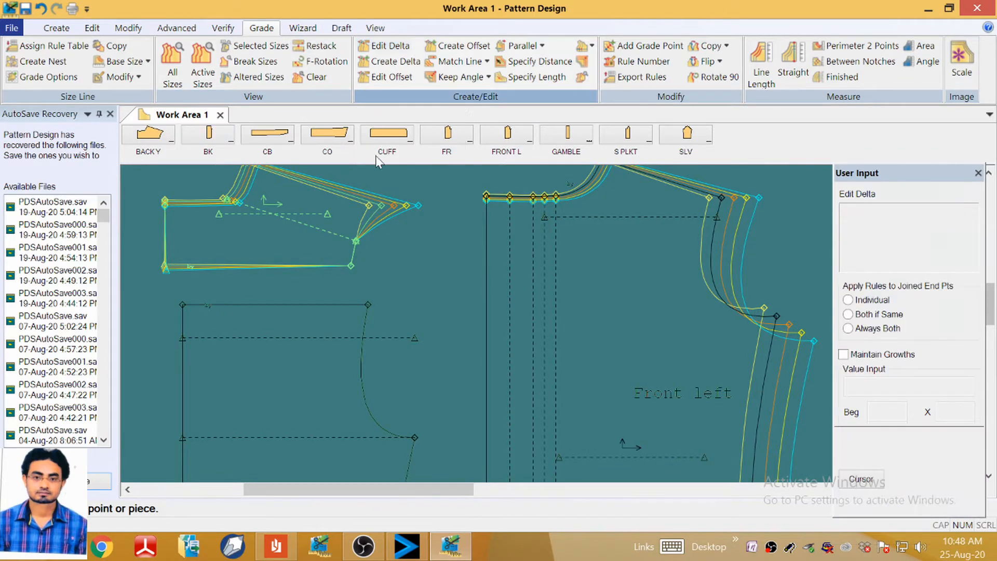
pyautogui.click(357, 243)
pyautogui.rightClick(364, 242)
pyautogui.click(386, 250)
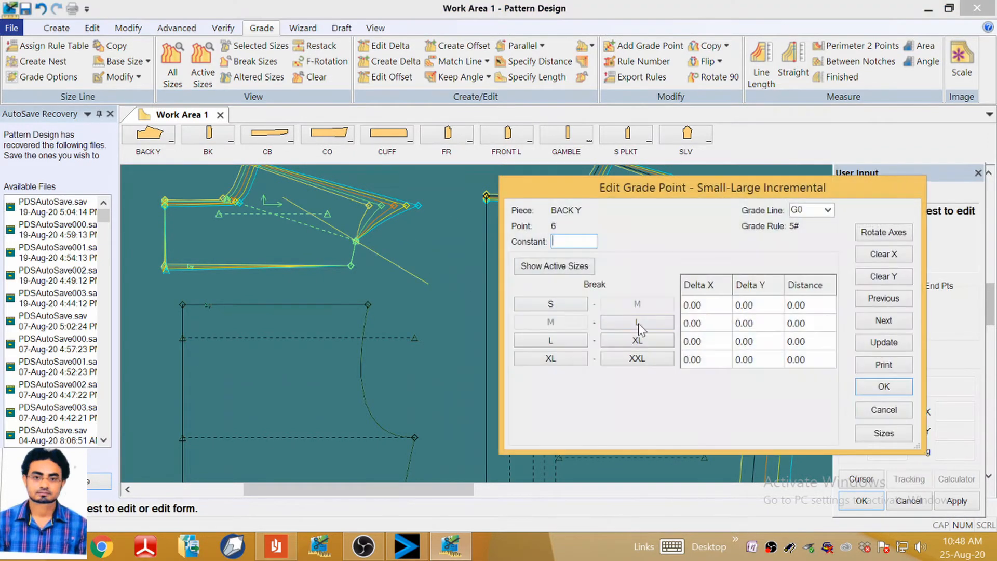
pyautogui.click(896, 254)
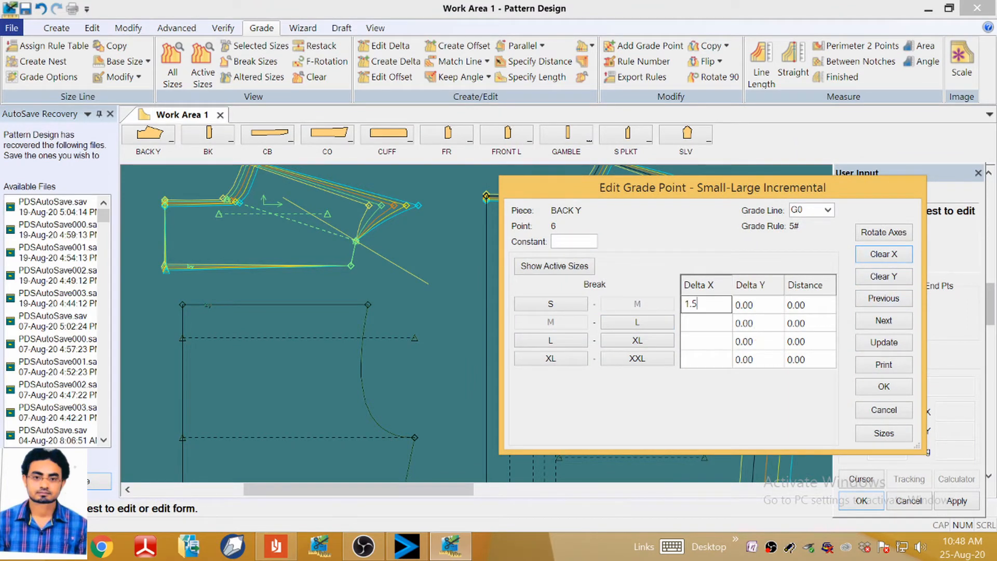
pyautogui.press('Return')
pyautogui.click(888, 343)
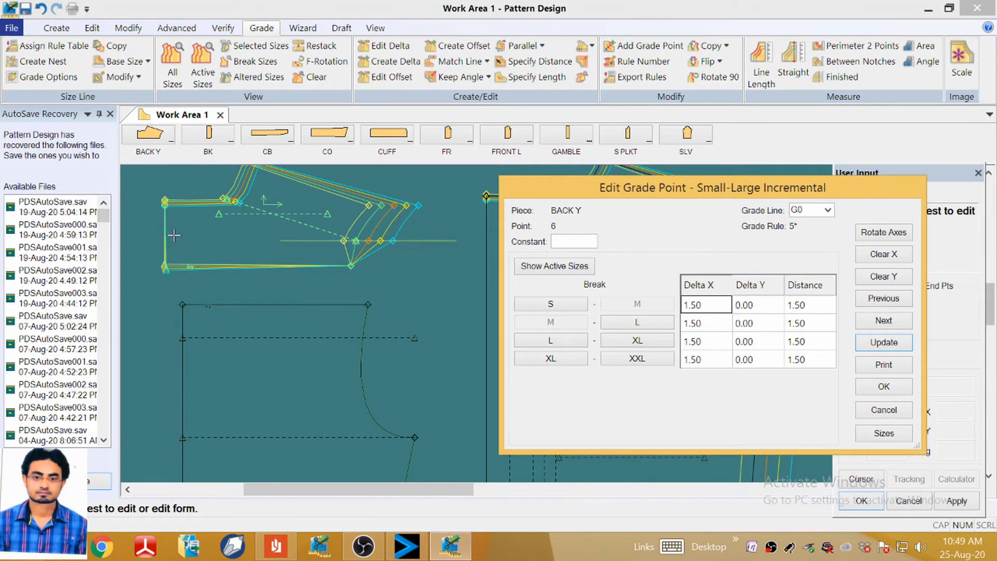
# Confirm the armhole point's delta edit, and undo the back yoke's shoulder and armhole grading and the front left piece's neckline and shoulder grading.
pyautogui.scroll(5, 174, 236)
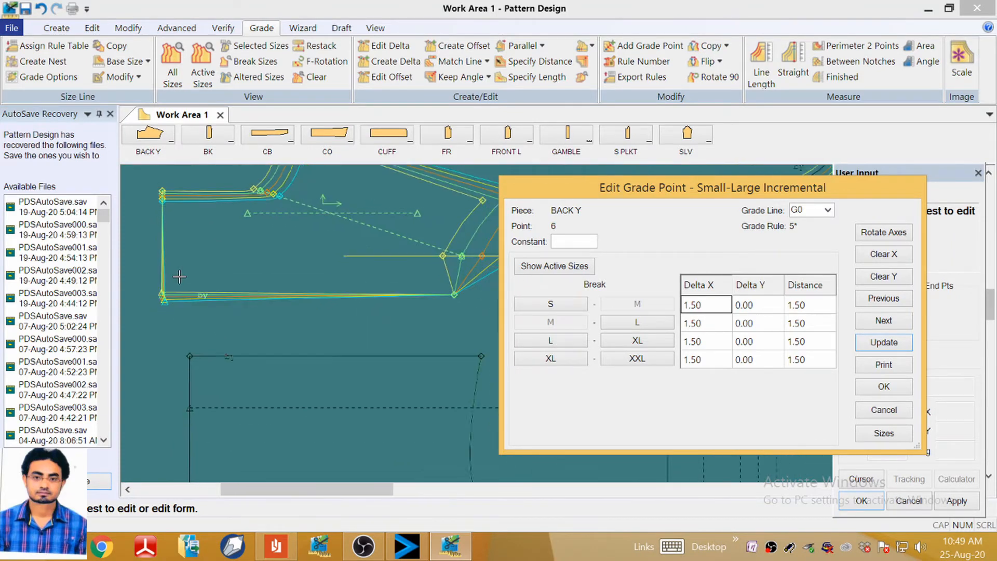
pyautogui.scroll(-1, 179, 277)
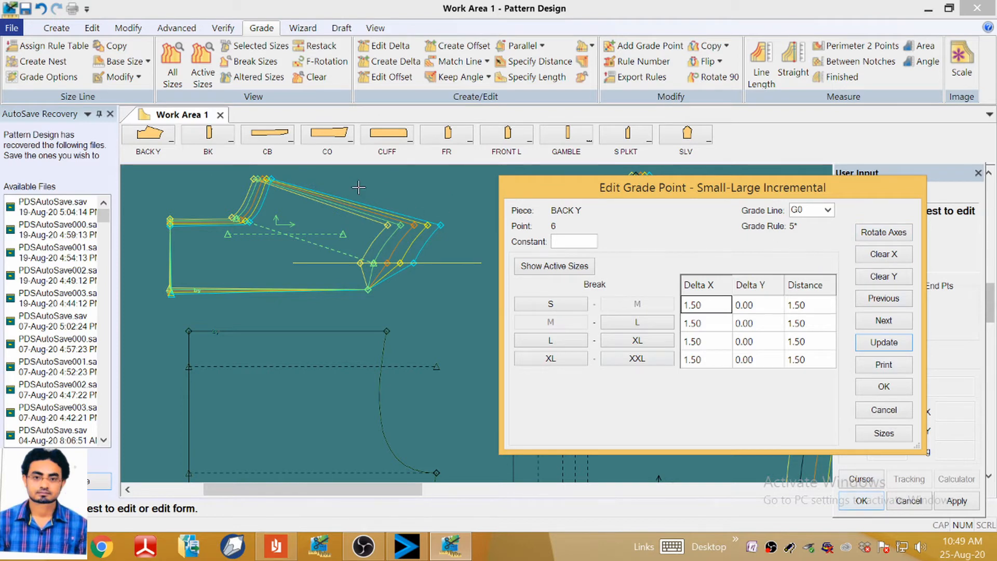
pyautogui.press('Return')
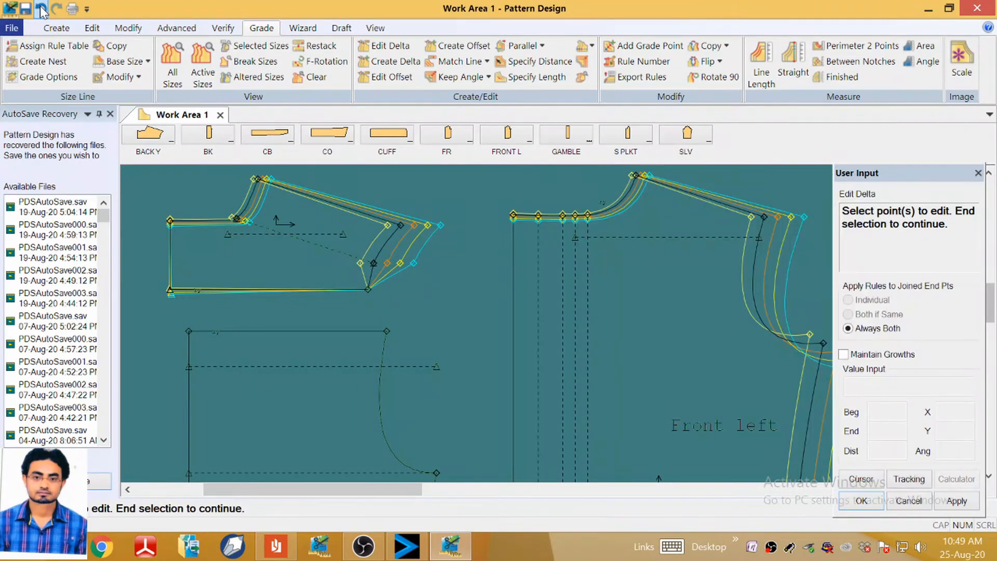
pyautogui.click(41, 9)
pyautogui.click(41, 9)
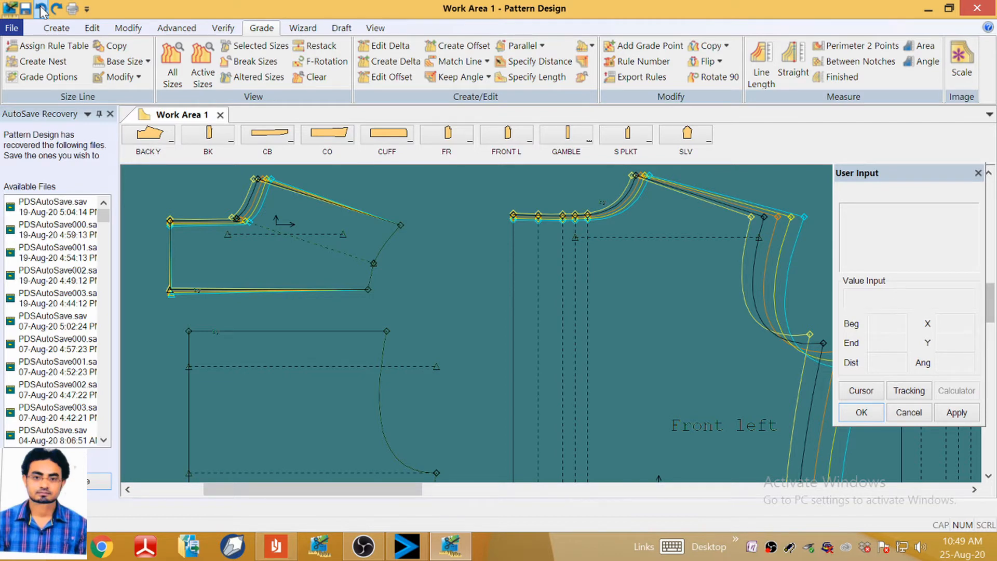
pyautogui.click(41, 9)
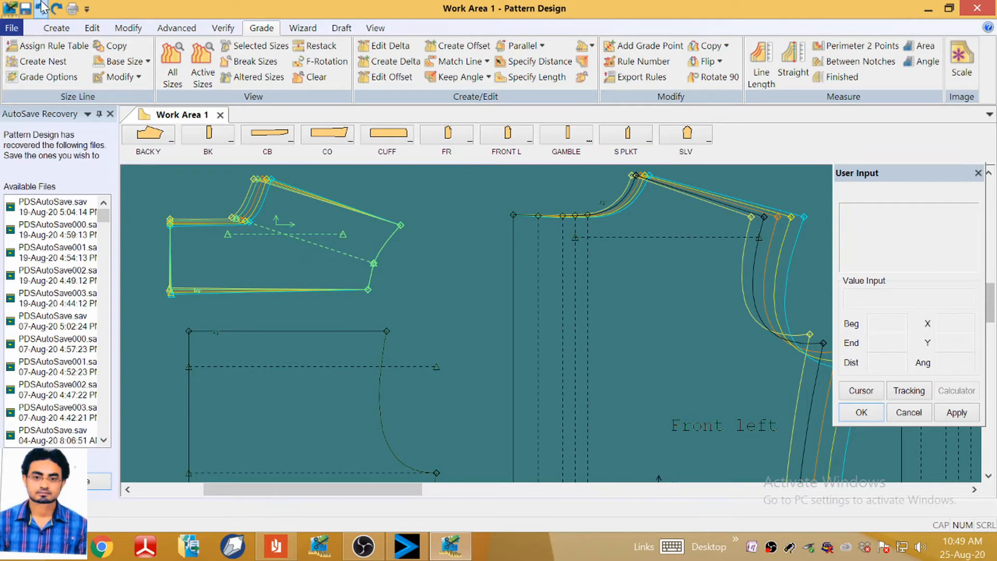
pyautogui.click(42, 8)
pyautogui.click(41, 8)
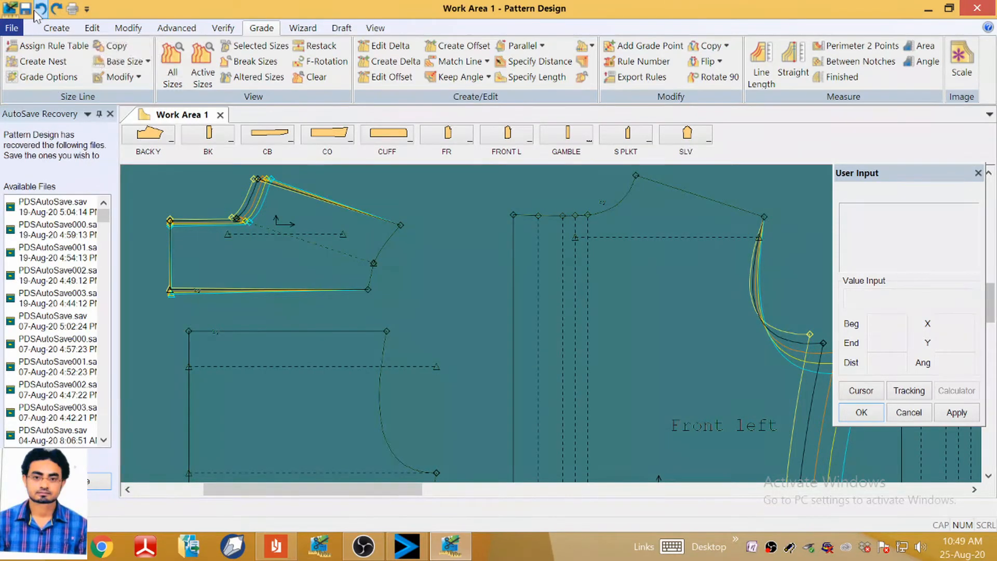
pyautogui.click(41, 8)
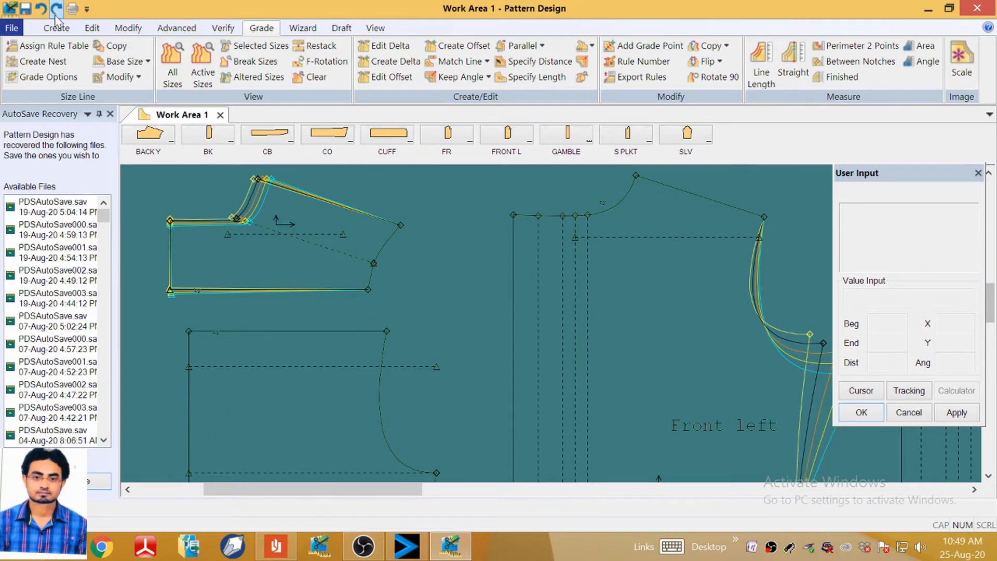
# Redo the undone grading of the front left piece's shoulder and neckline and of the back yoke's outer shoulder point.
pyautogui.click(56, 8)
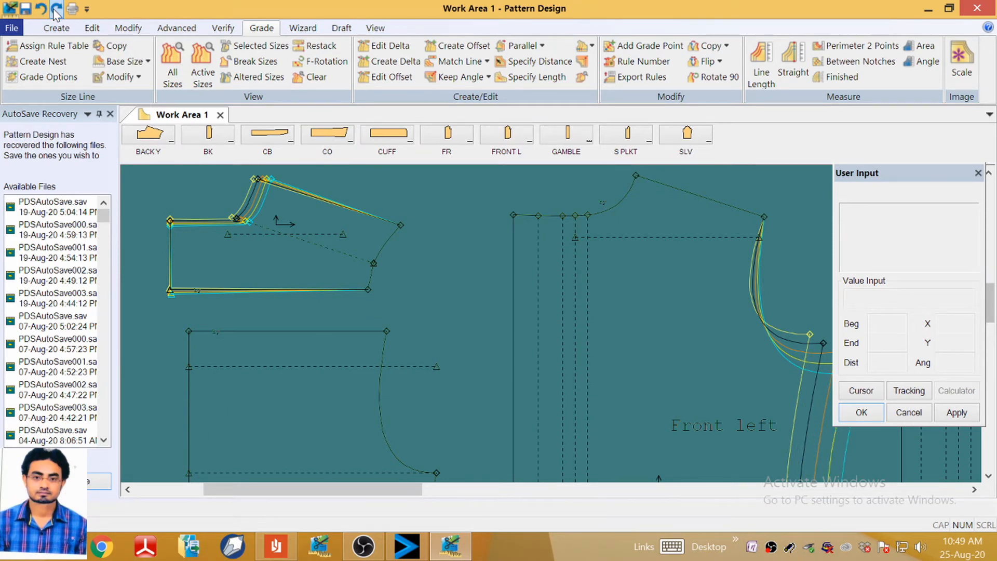
pyautogui.click(56, 8)
pyautogui.click(57, 8)
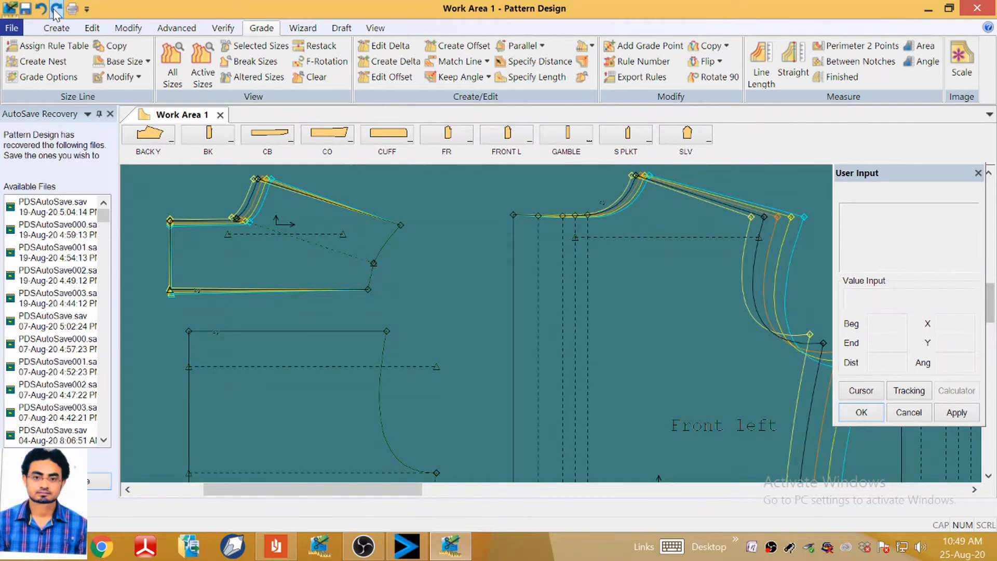
pyautogui.click(57, 9)
pyautogui.click(56, 9)
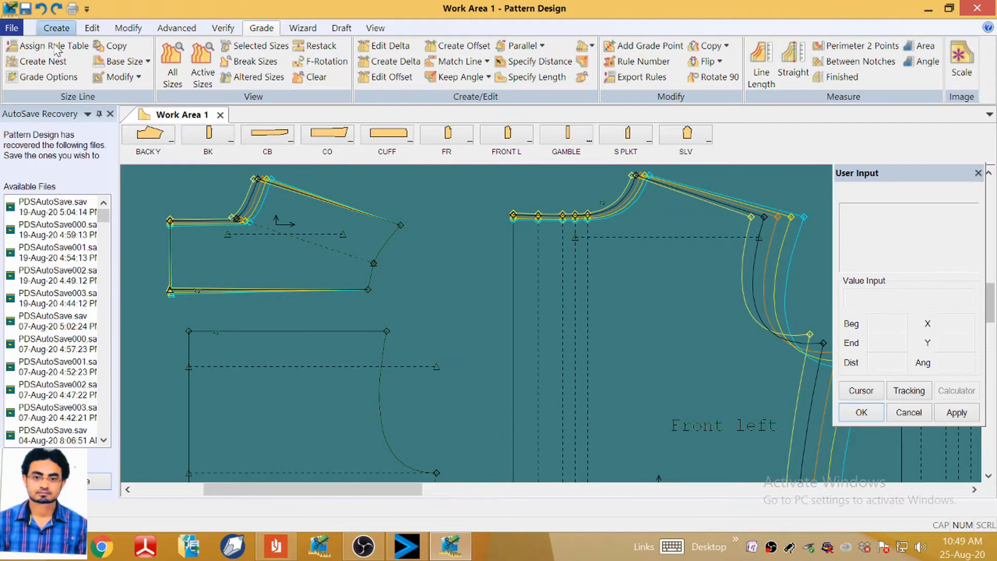
pyautogui.scroll(-6, 351, 241)
pyautogui.scroll(2, 365, 264)
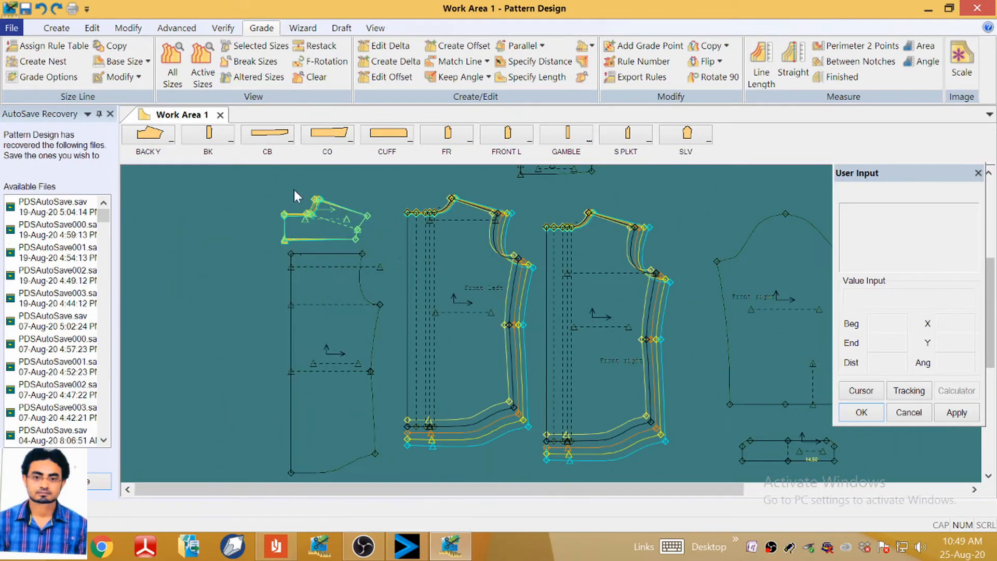
pyautogui.click(56, 8)
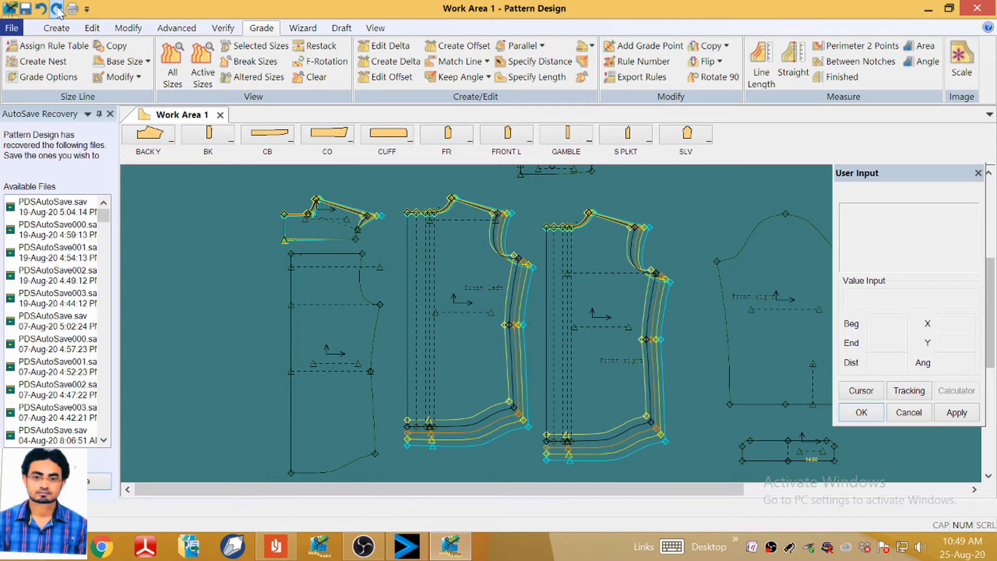
# Undo the grading back through the whole front left piece, the back yoke's center back, and the front right piece's center front neck points.
pyautogui.click(42, 9)
pyautogui.click(41, 9)
pyautogui.click(41, 9)
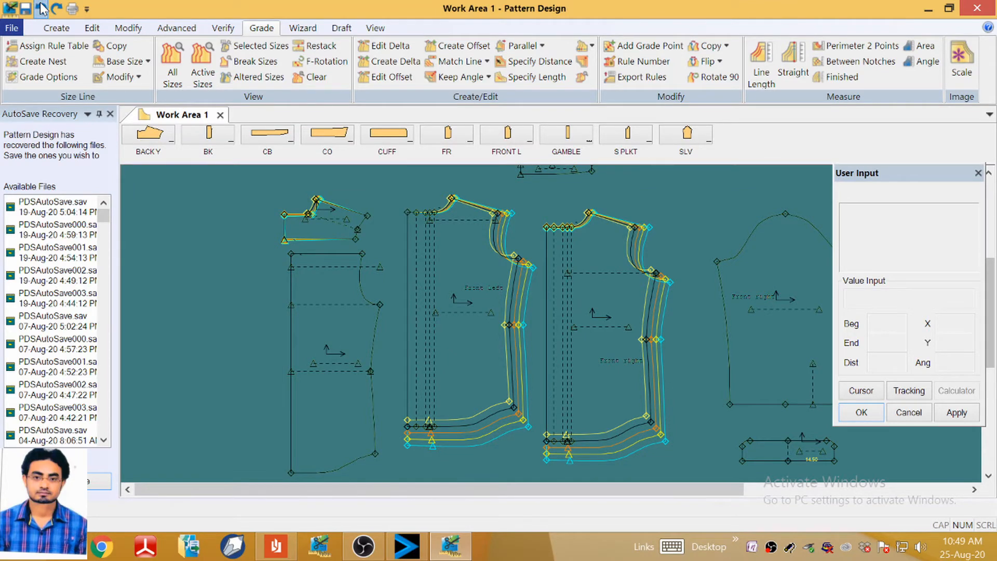
pyautogui.click(42, 9)
pyautogui.click(42, 8)
pyautogui.click(42, 8)
pyautogui.click(42, 9)
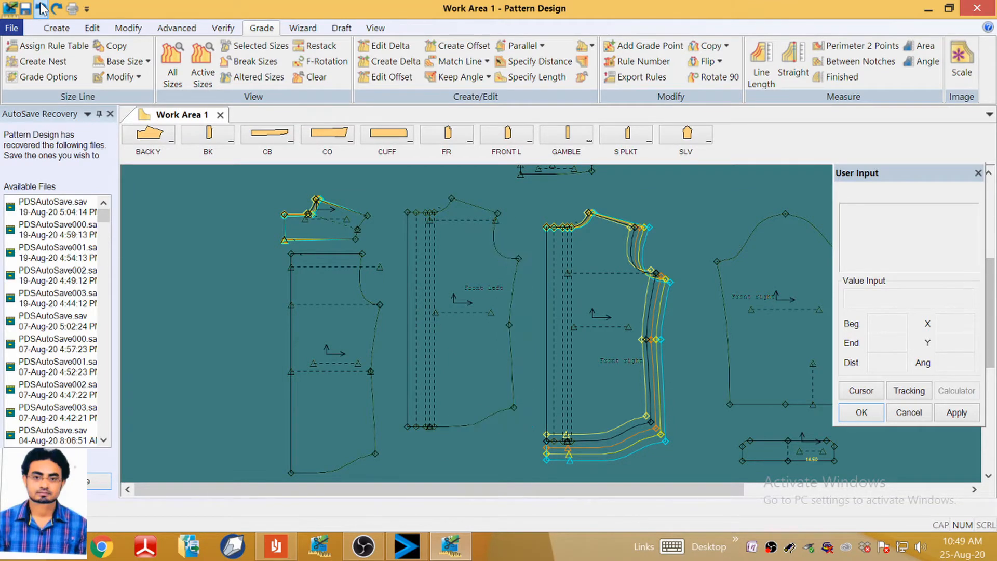
pyautogui.click(42, 8)
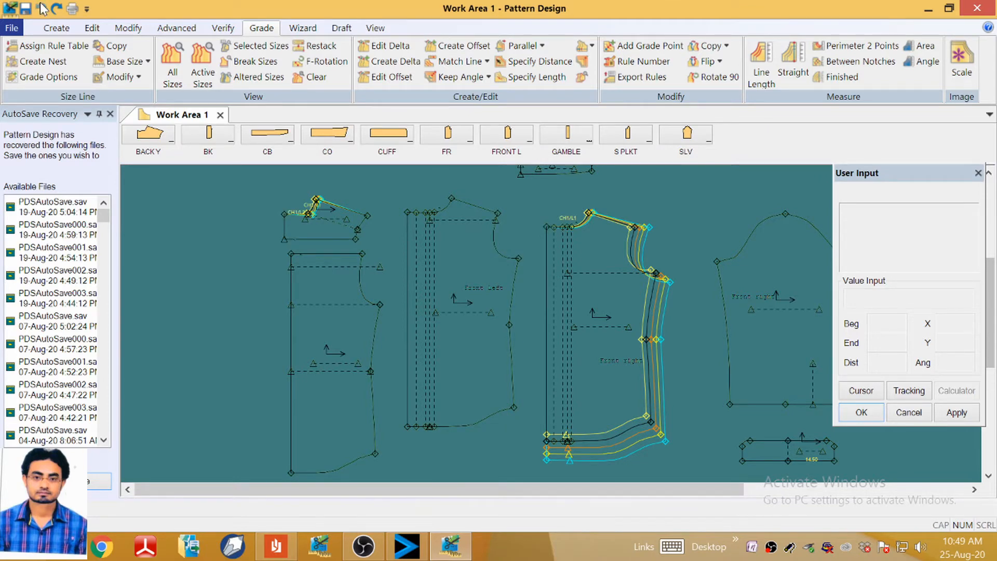
pyautogui.scroll(1, 323, 215)
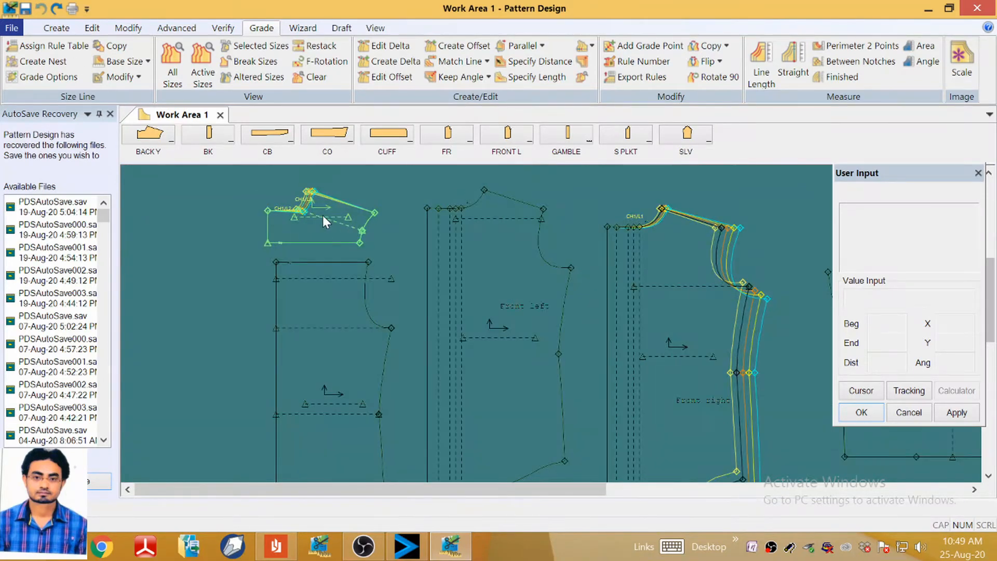
pyautogui.scroll(4, 305, 195)
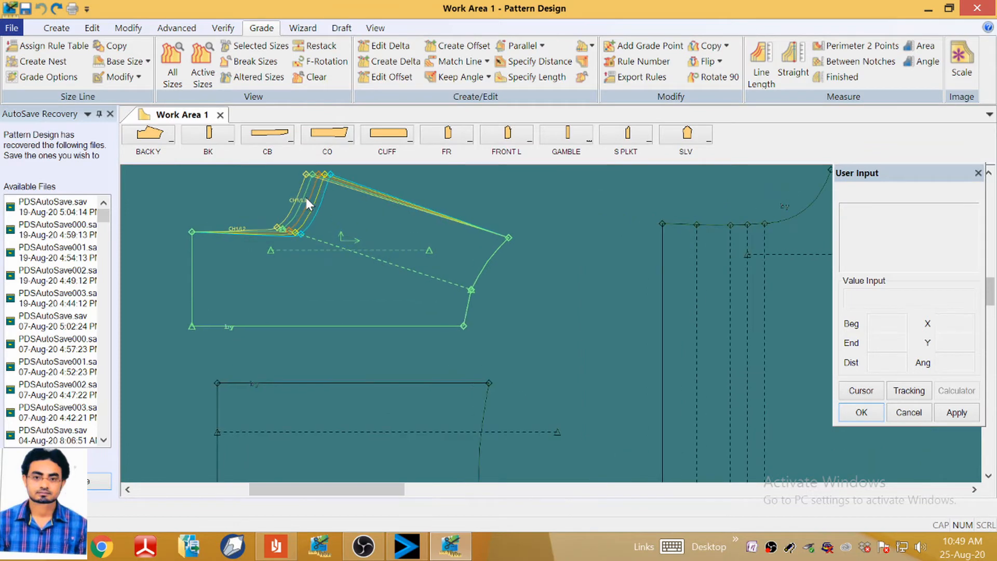
# Examine the graded front right and yoke pieces against the ungraded front left piece.
pyautogui.scroll(-6, 304, 195)
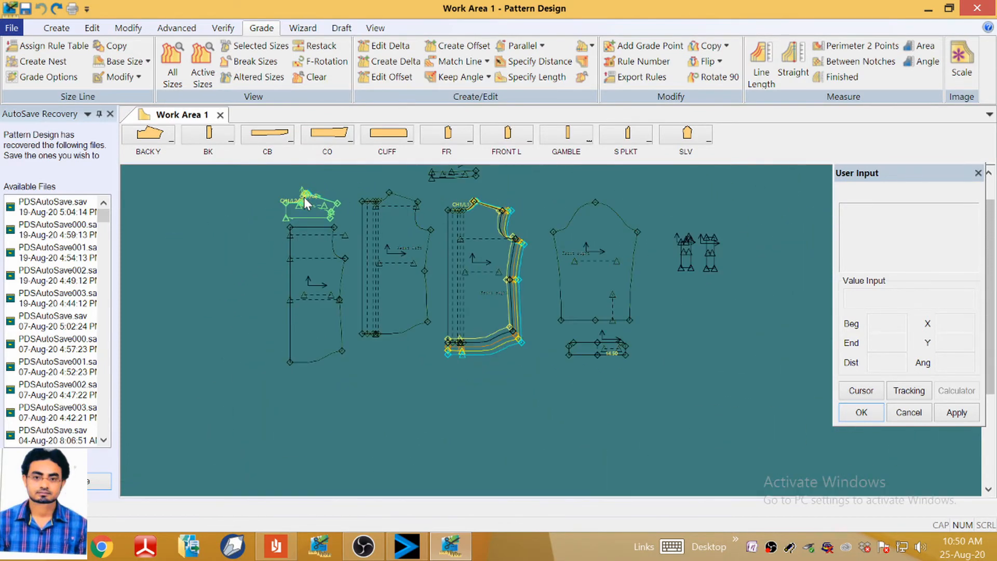
pyautogui.scroll(2, 380, 206)
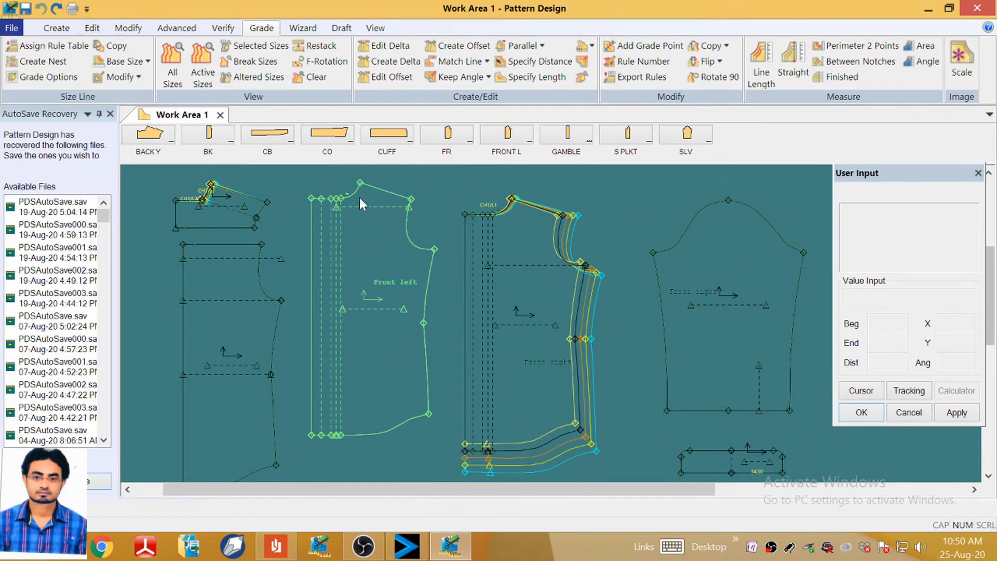
pyautogui.scroll(5, 228, 199)
pyautogui.scroll(-3, 239, 198)
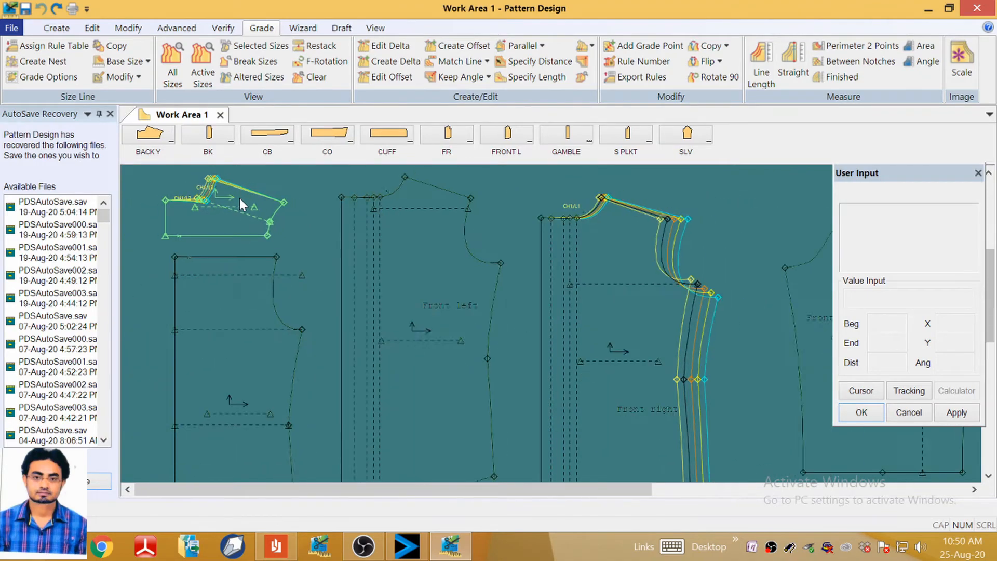
pyautogui.scroll(-3, 239, 198)
pyautogui.scroll(-1, 229, 193)
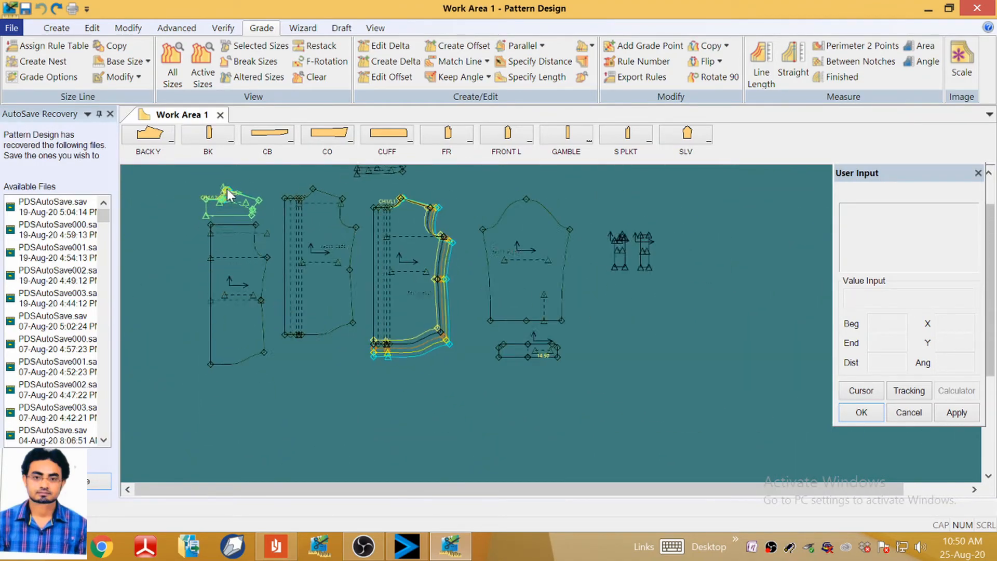
pyautogui.scroll(1, 229, 193)
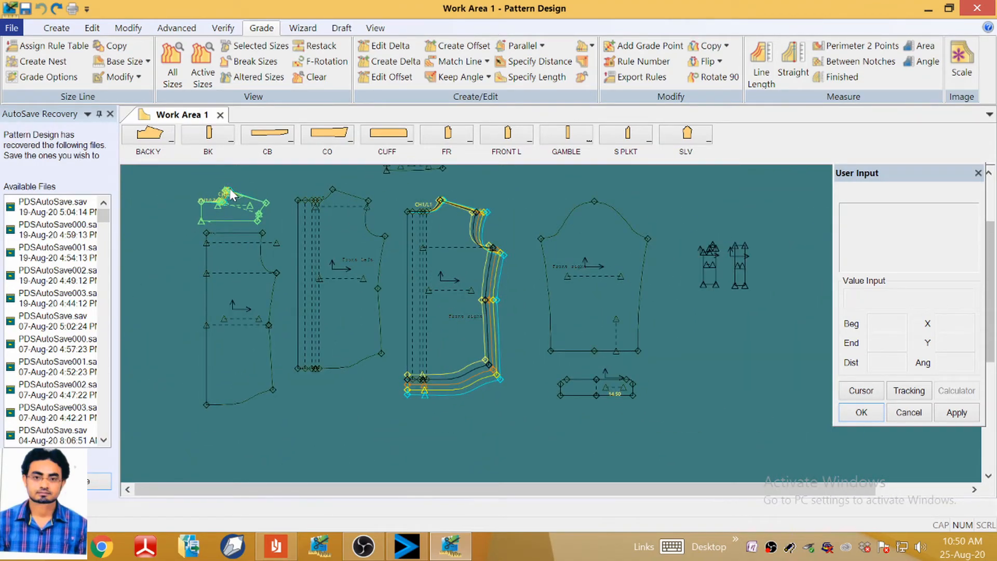
pyautogui.scroll(2, 229, 188)
pyautogui.scroll(-3, 200, 212)
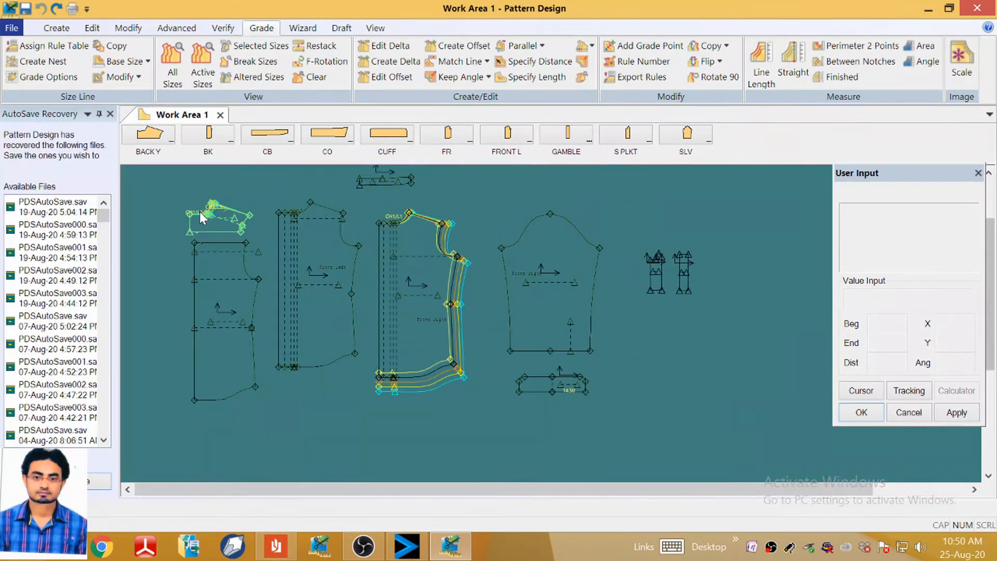
pyautogui.scroll(-3, 210, 219)
pyautogui.scroll(4, 249, 255)
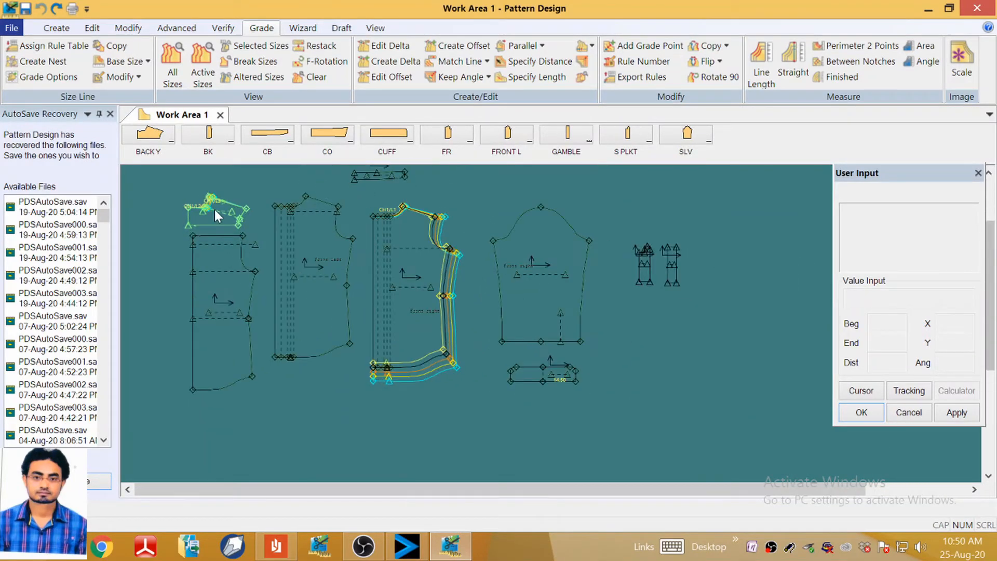
pyautogui.scroll(-1, 219, 204)
pyautogui.scroll(-1, 226, 232)
pyautogui.scroll(3, 226, 207)
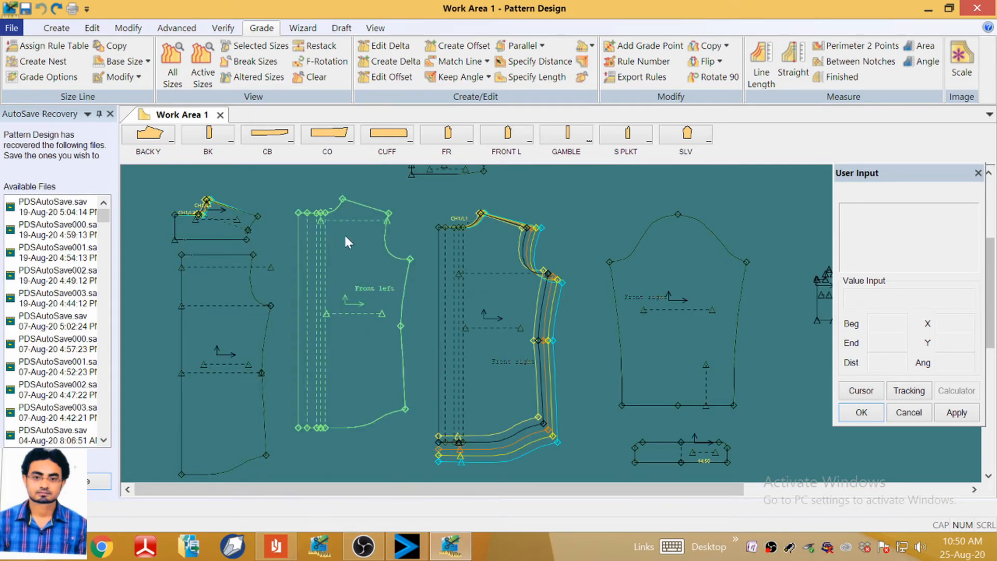
pyautogui.scroll(4, 185, 223)
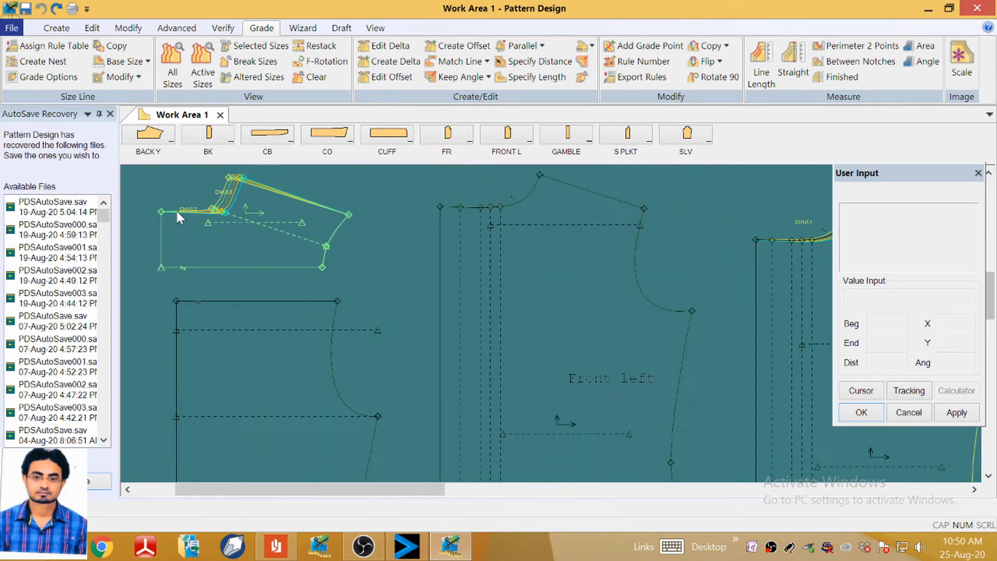
pyautogui.scroll(-4, 176, 209)
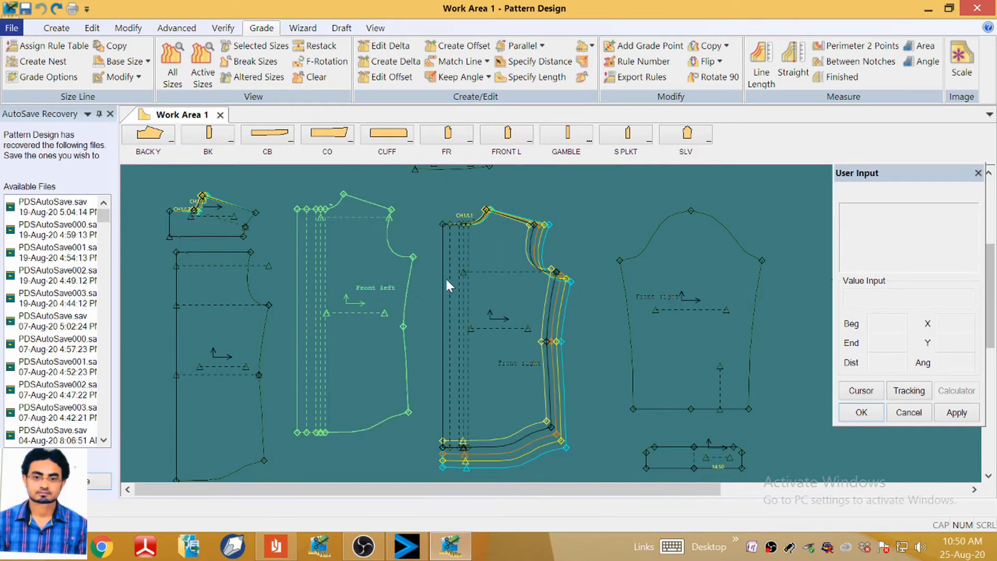
pyautogui.scroll(-3, 578, 250)
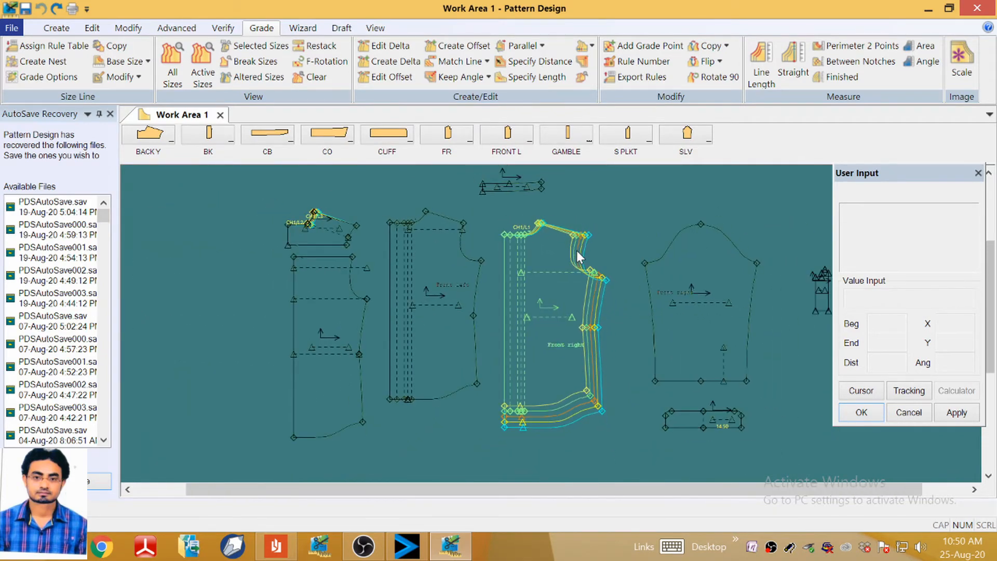
pyautogui.scroll(3, 559, 371)
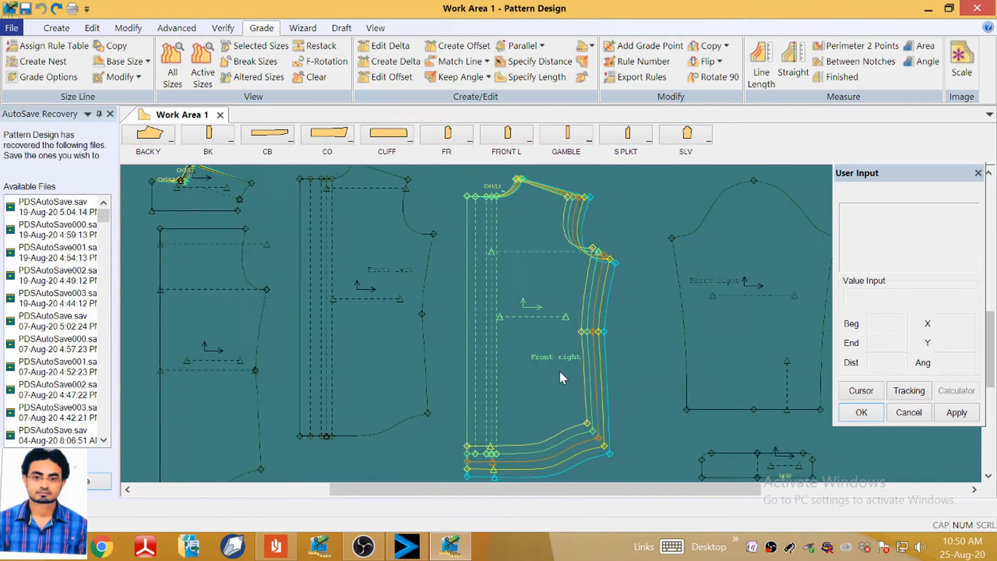
pyautogui.scroll(-3, 551, 364)
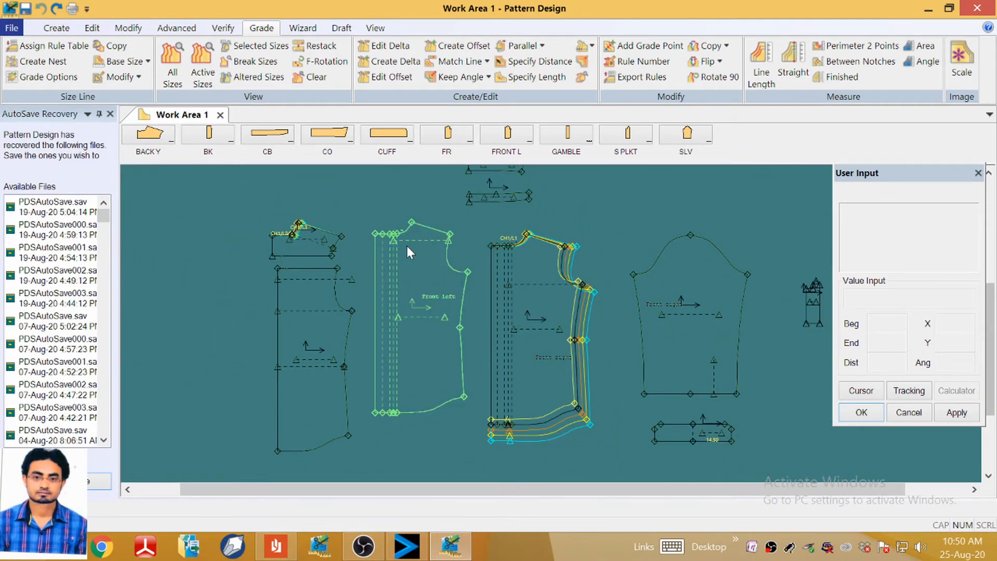
# Try to copy only the X grade rule from the front right's underarm point to the matching front left point.
pyautogui.click(728, 46)
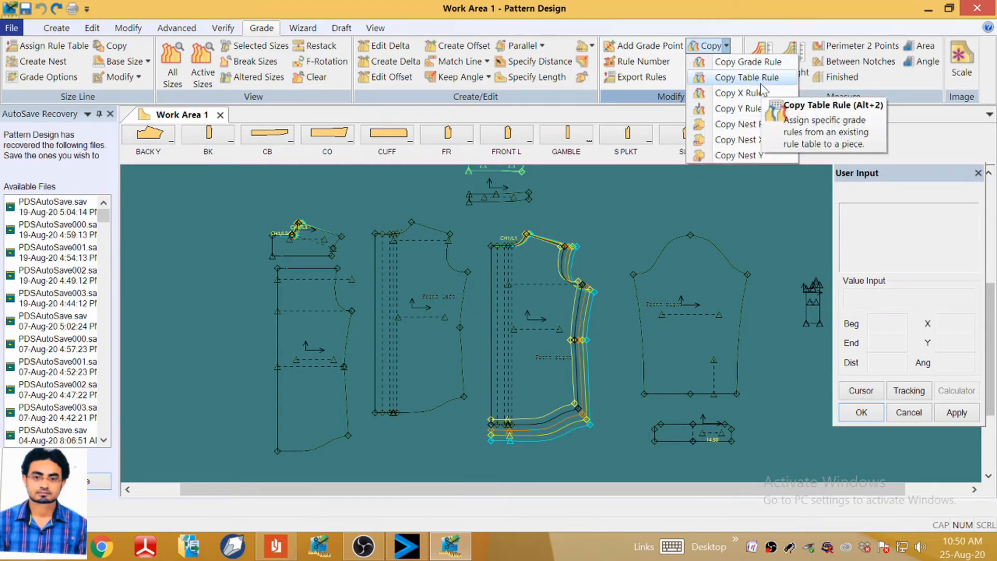
pyautogui.click(739, 93)
pyautogui.scroll(2, 563, 312)
pyautogui.scroll(1, 564, 312)
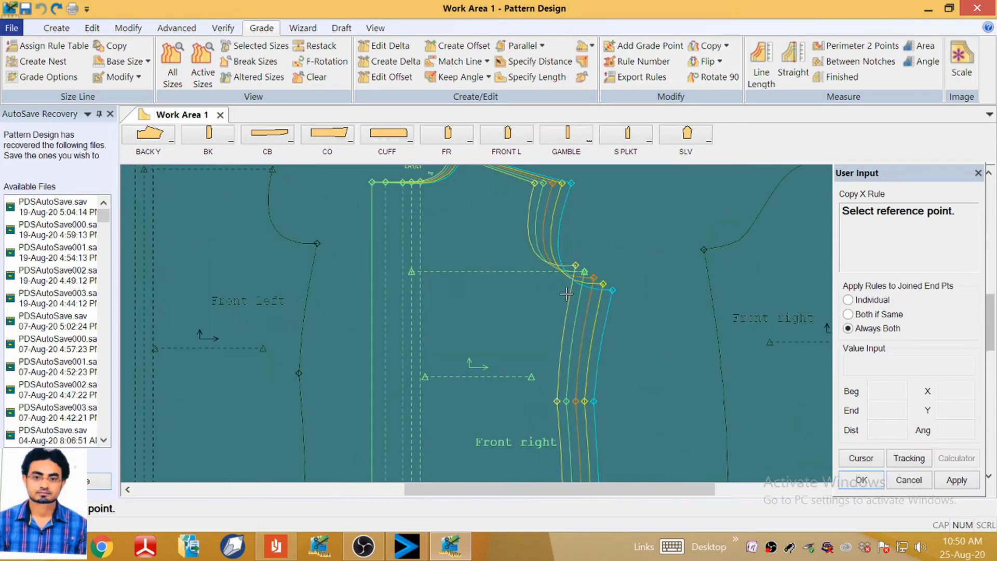
pyautogui.click(596, 280)
pyautogui.scroll(-3, 608, 254)
pyautogui.click(411, 244)
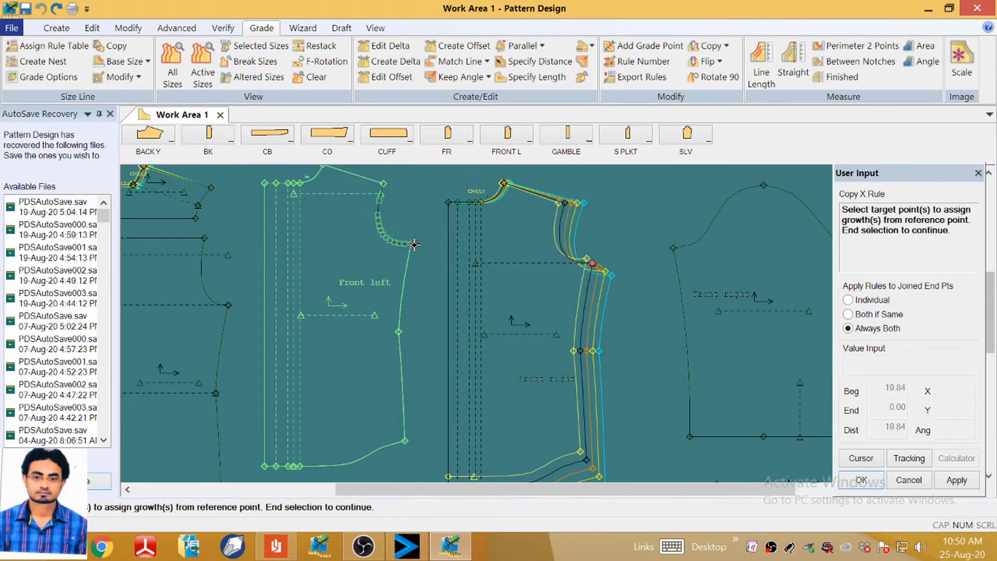
pyautogui.rightClick(428, 219)
pyautogui.click(428, 221)
pyautogui.scroll(-2, 434, 238)
pyautogui.click(443, 241)
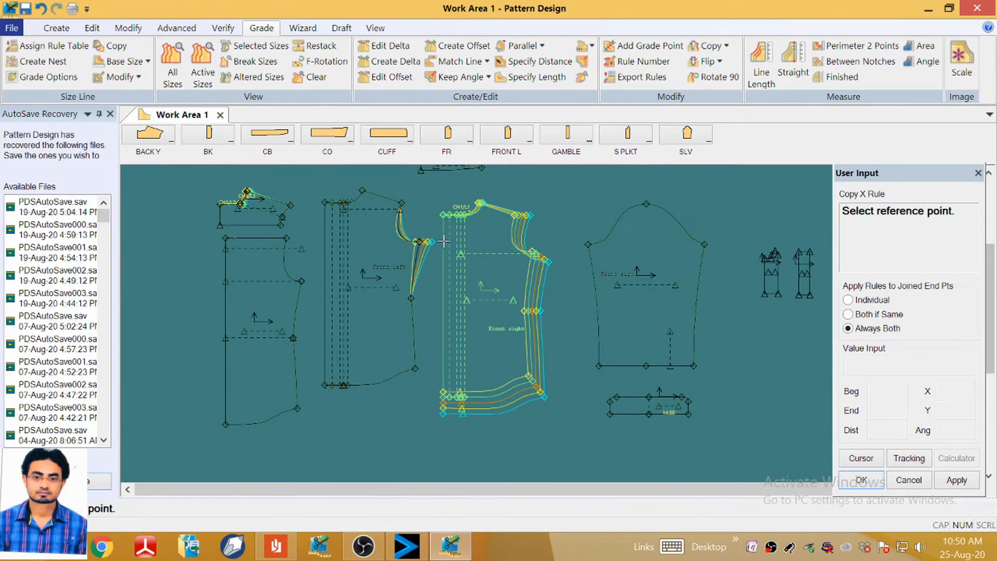
pyautogui.scroll(1, 529, 264)
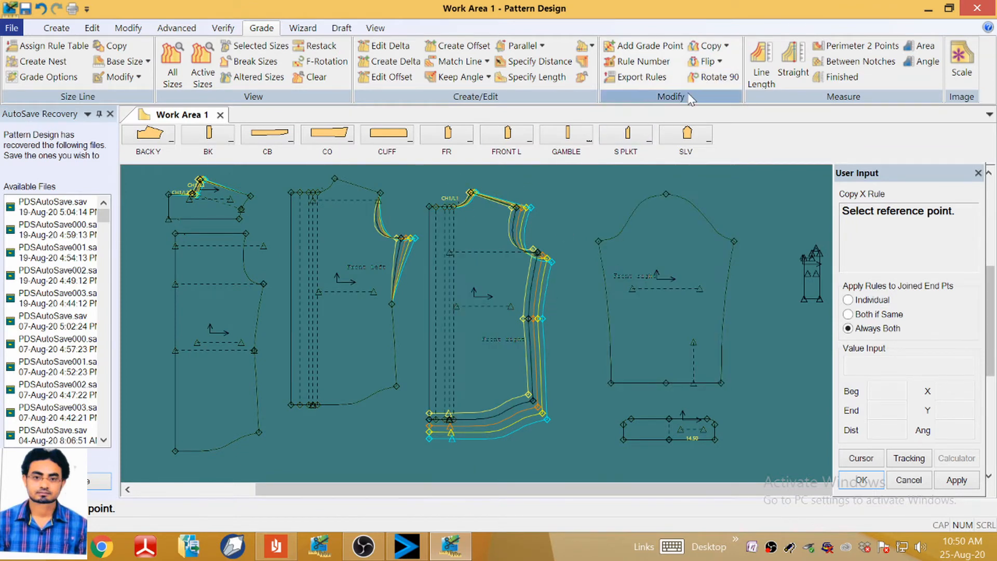
pyautogui.click(41, 8)
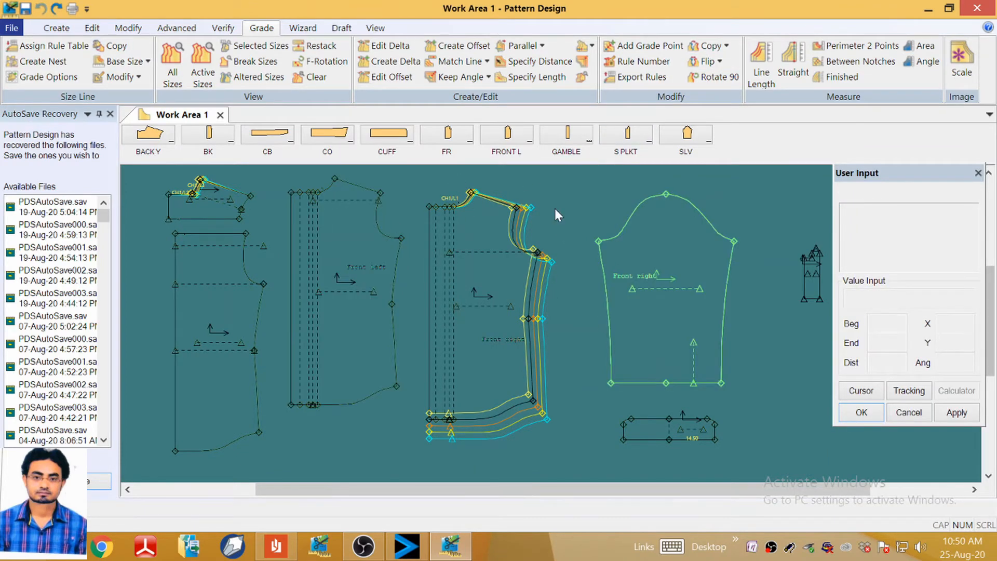
# Copy the full grade rule from the front right's underarm point to the front left's underarm point.
pyautogui.click(726, 45)
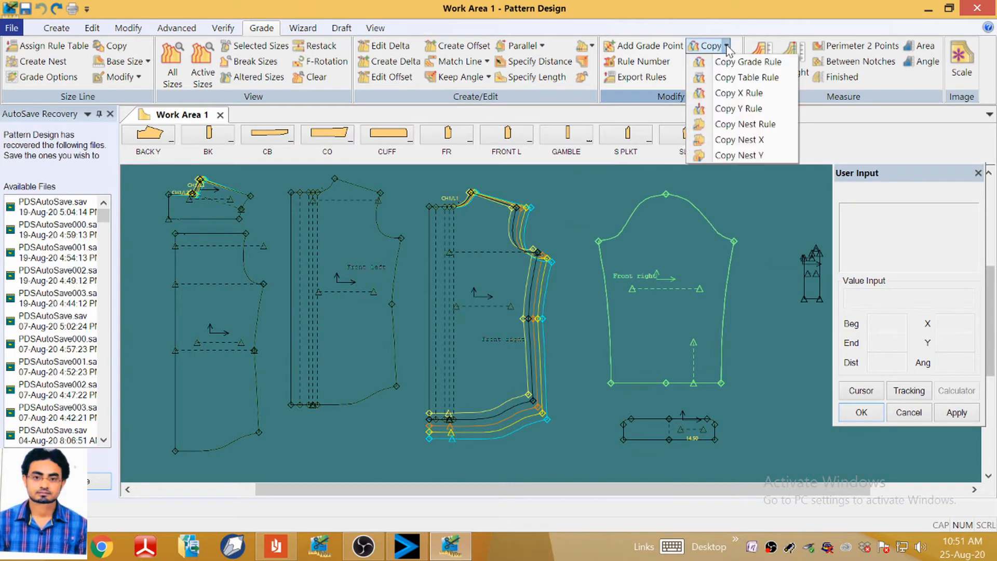
pyautogui.click(747, 61)
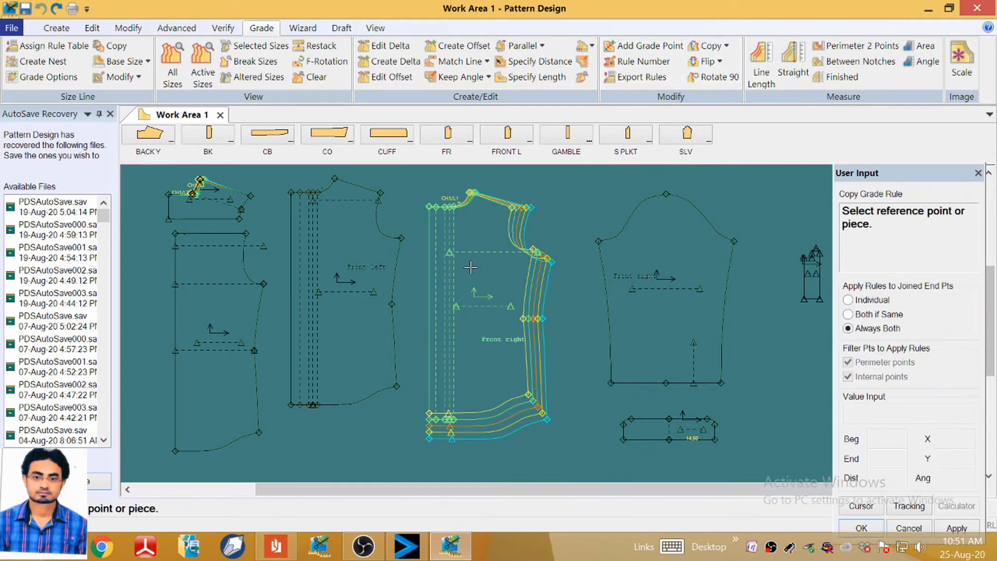
pyautogui.click(536, 253)
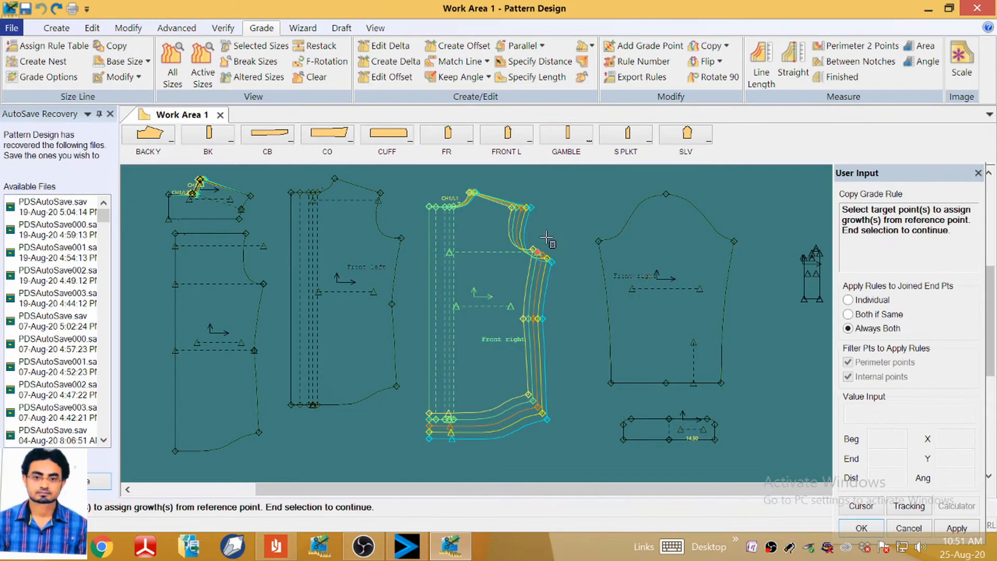
pyautogui.rightClick(406, 220)
pyautogui.click(405, 217)
pyautogui.scroll(5, 389, 227)
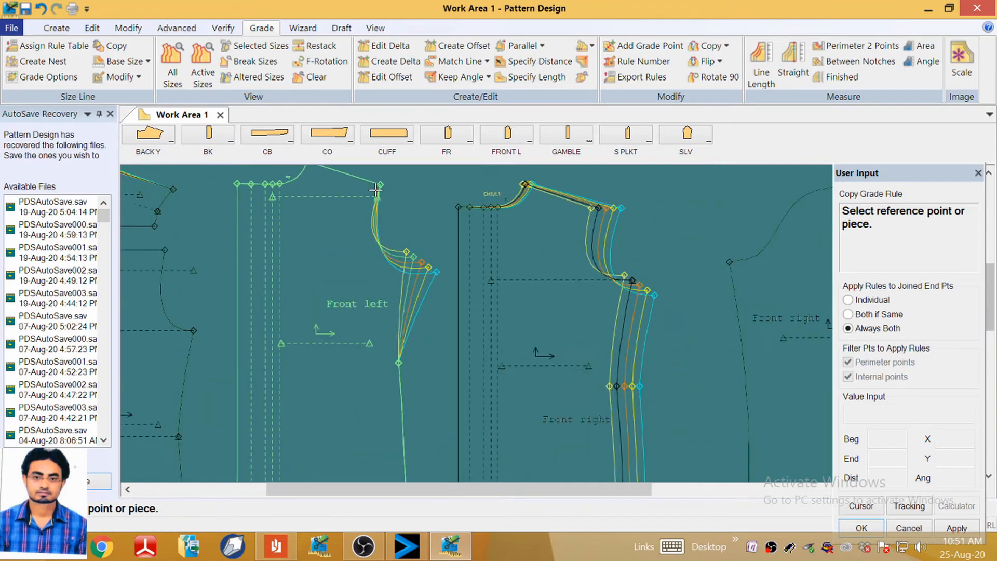
pyautogui.scroll(-6, 390, 227)
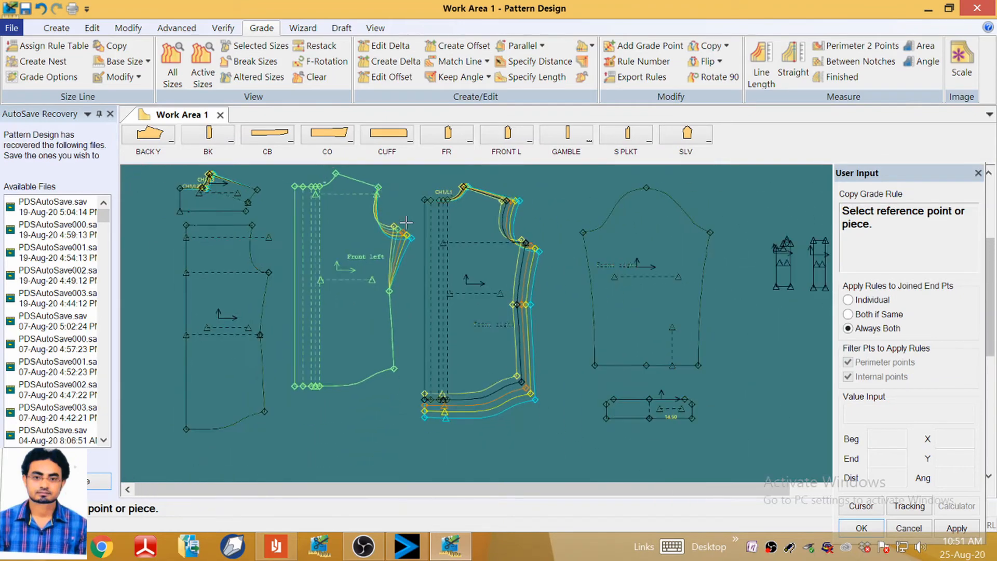
# Copy the X grade rule from the front right's side-seam waist point to the matching point on the front left.
pyautogui.click(726, 46)
pyautogui.click(739, 94)
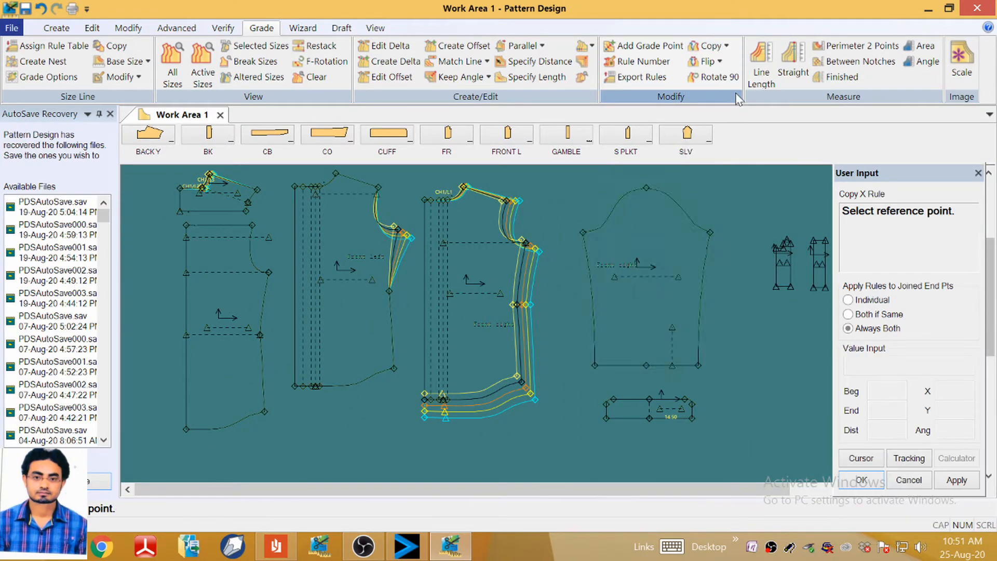
pyautogui.scroll(4, 520, 307)
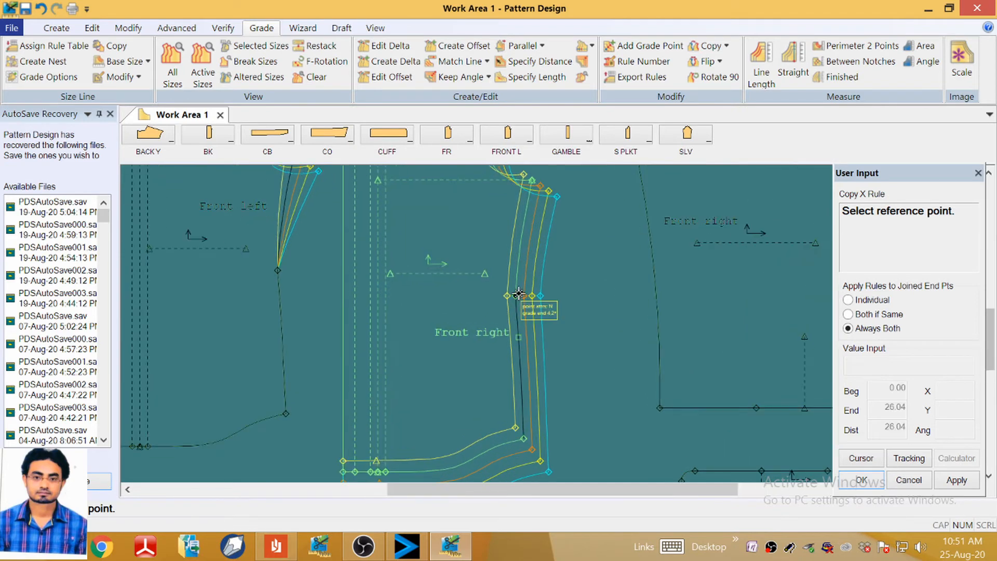
pyautogui.click(515, 296)
pyautogui.click(278, 270)
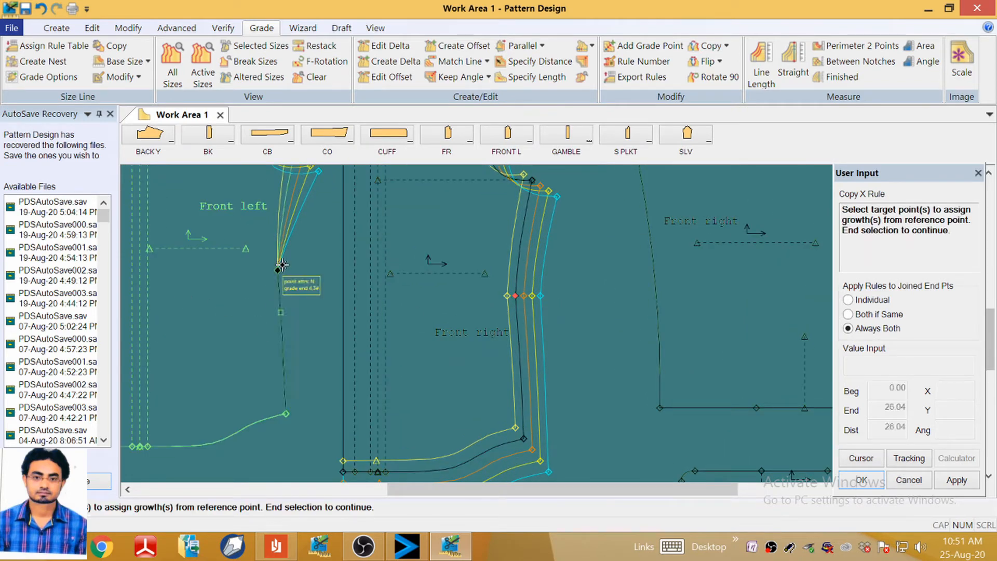
pyautogui.rightClick(304, 263)
pyautogui.click(305, 263)
pyautogui.scroll(-3, 305, 263)
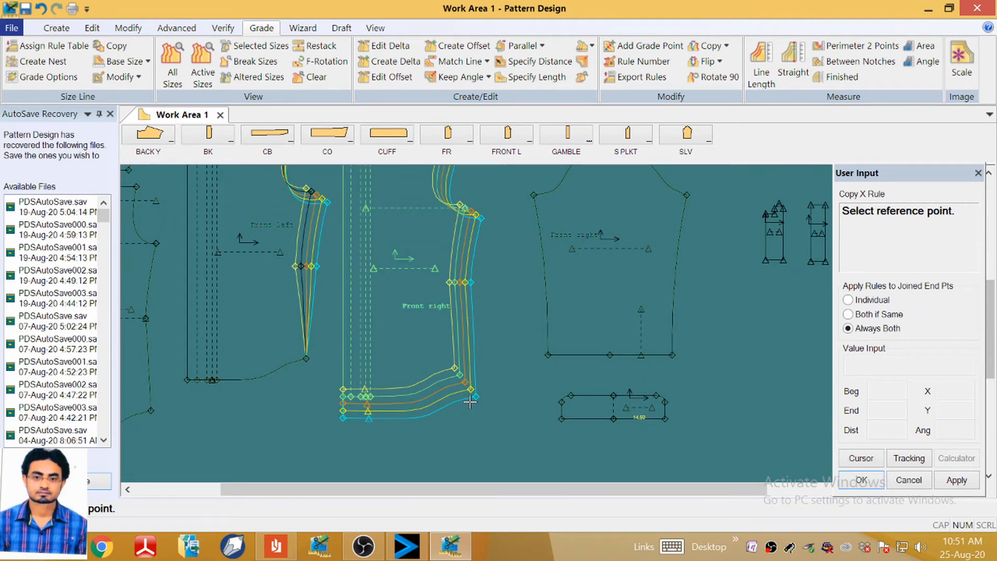
# Copy the full grade rule from the front right's side hem corner to the front left's side hem corner.
pyautogui.click(726, 45)
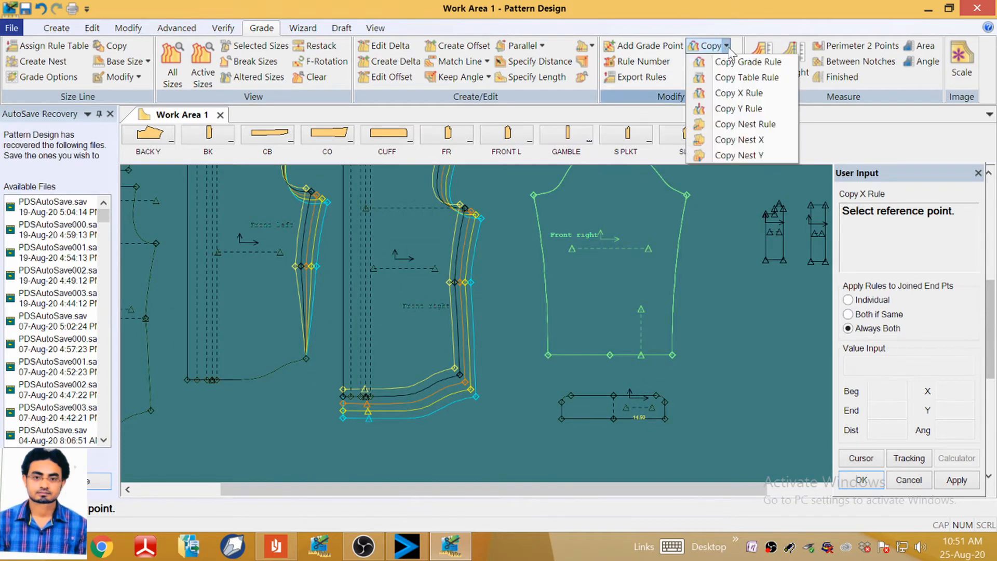
pyautogui.click(749, 61)
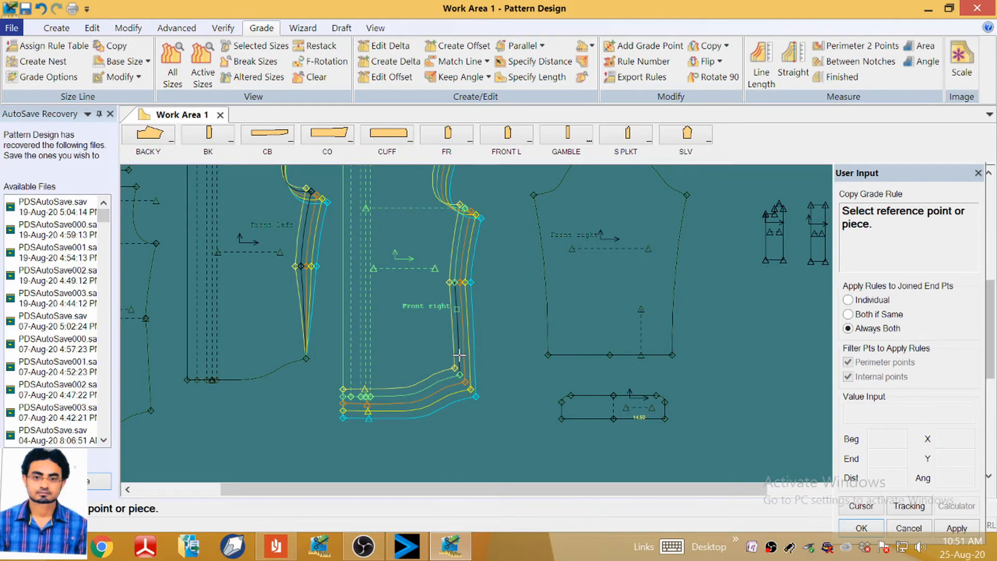
pyautogui.click(459, 373)
pyautogui.click(305, 357)
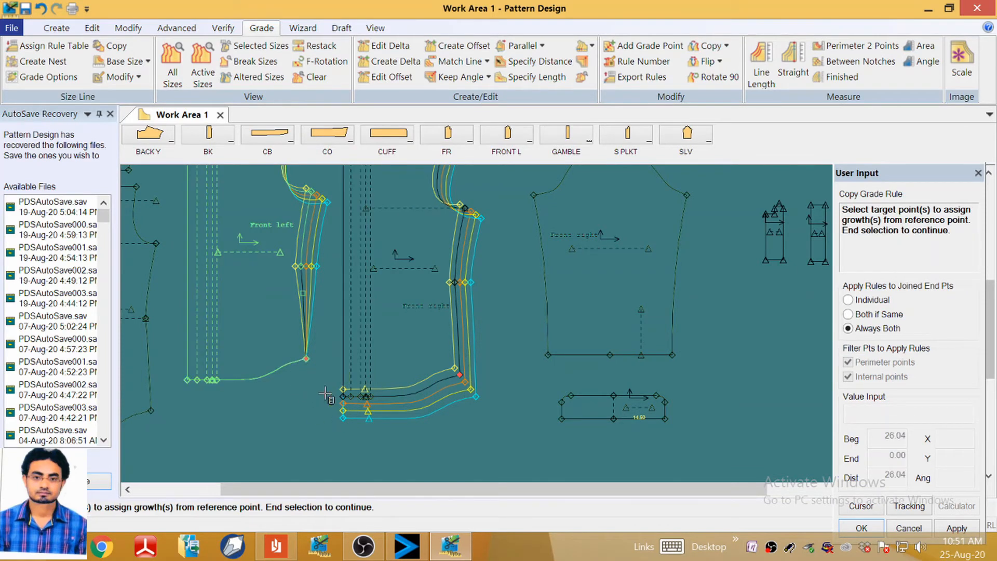
pyautogui.rightClick(322, 347)
pyautogui.click(308, 150)
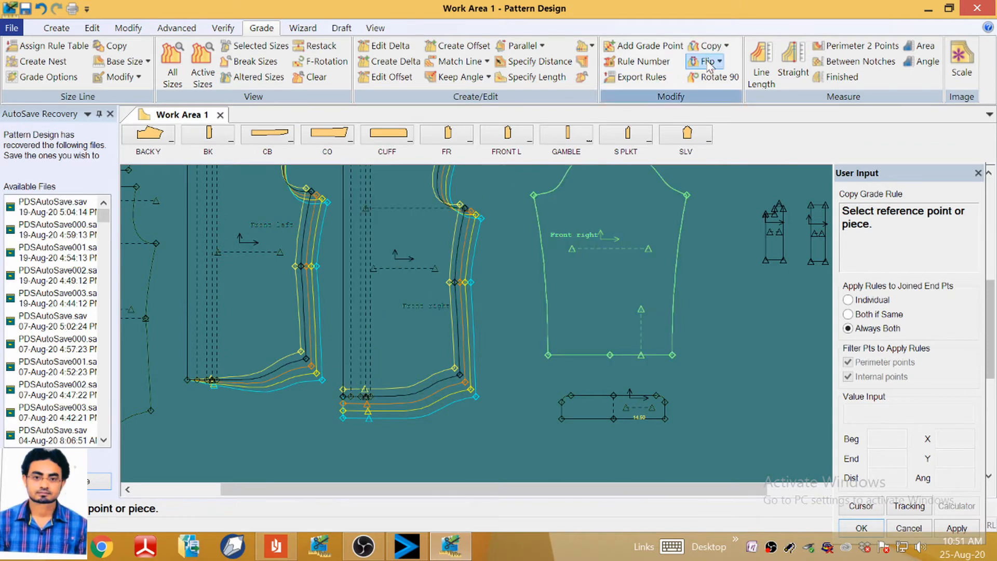
# Copy the Y grade rule from the front right's centre-front hem corner to the same corner of the front left.
pyautogui.click(711, 46)
pyautogui.click(739, 109)
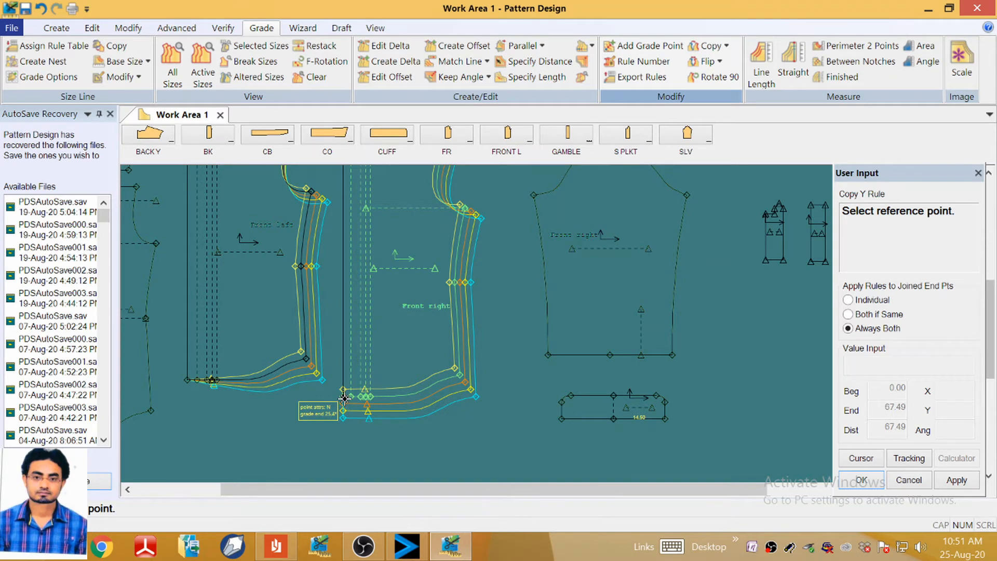
pyautogui.click(343, 398)
pyautogui.click(187, 379)
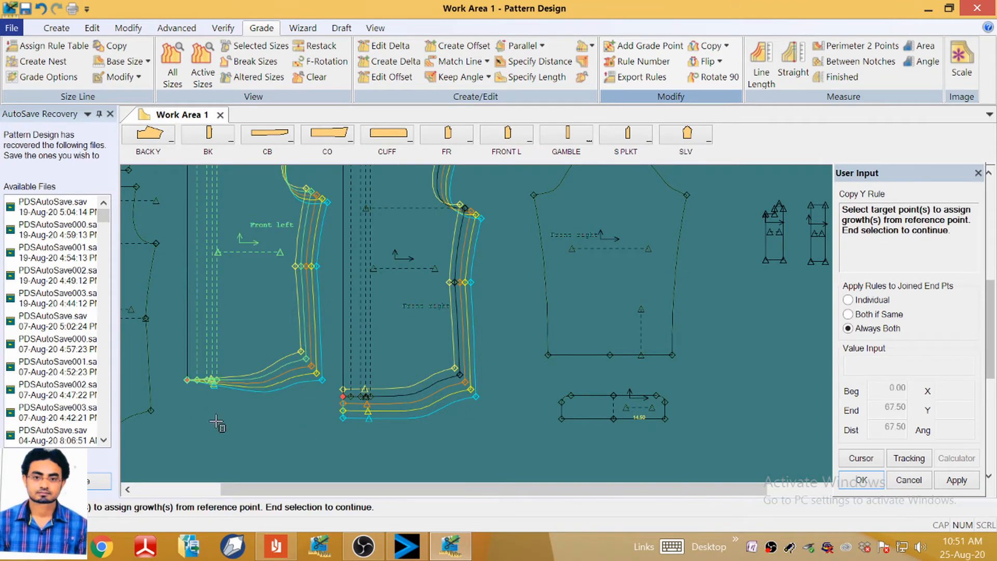
pyautogui.rightClick(217, 424)
pyautogui.click(192, 221)
pyautogui.scroll(1, 191, 397)
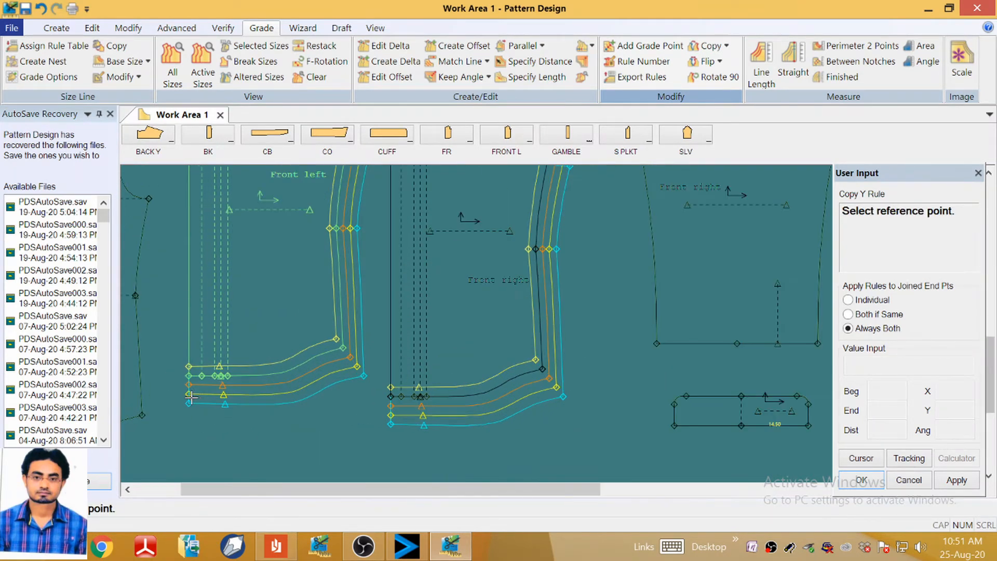
# Try to copy the Y grade rule from the front left's outermost placket-line hem point to the other placket-line hem points.
pyautogui.scroll(3, 191, 397)
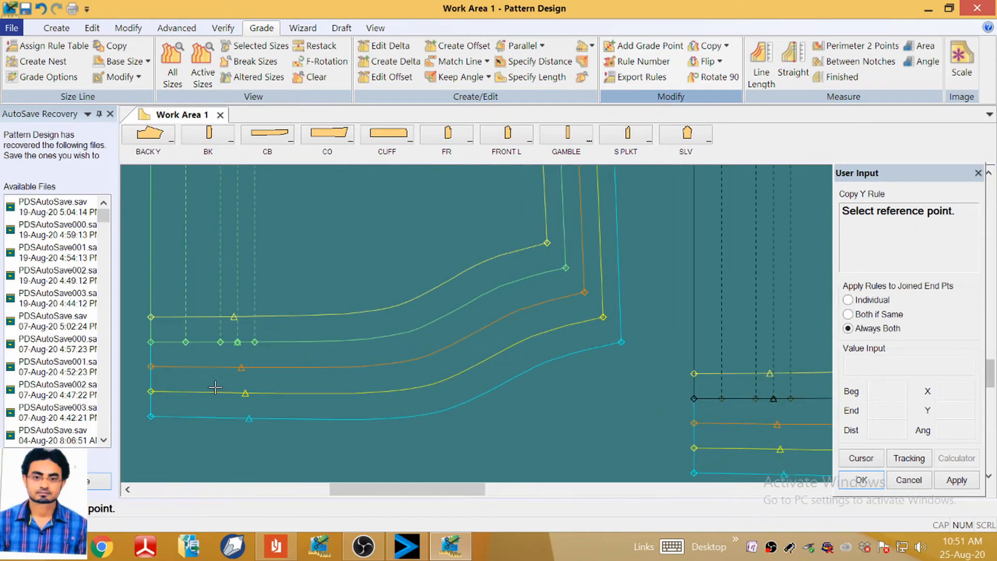
pyautogui.scroll(-1, 215, 387)
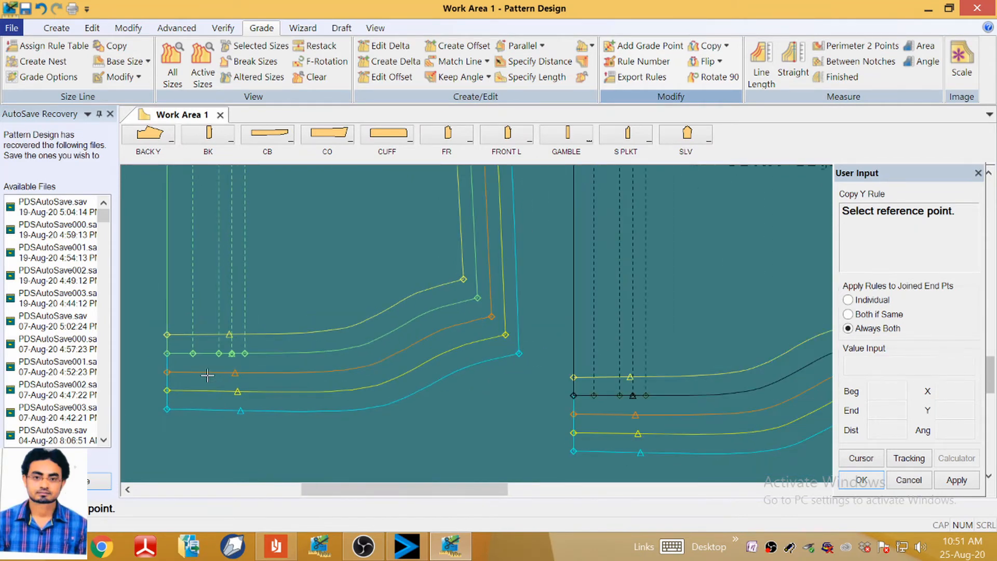
pyautogui.click(193, 353)
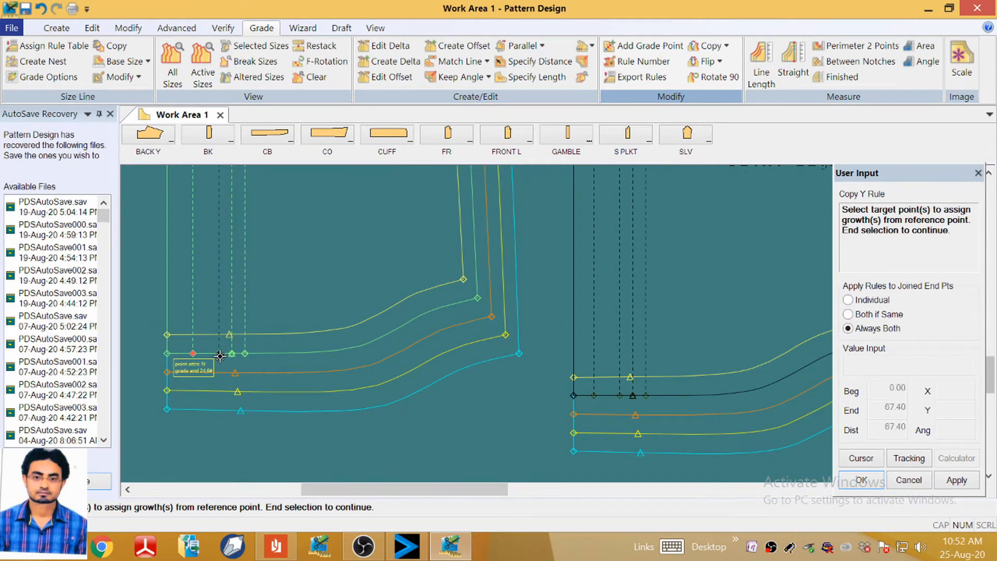
pyautogui.click(219, 353)
pyautogui.click(231, 353)
pyautogui.click(244, 353)
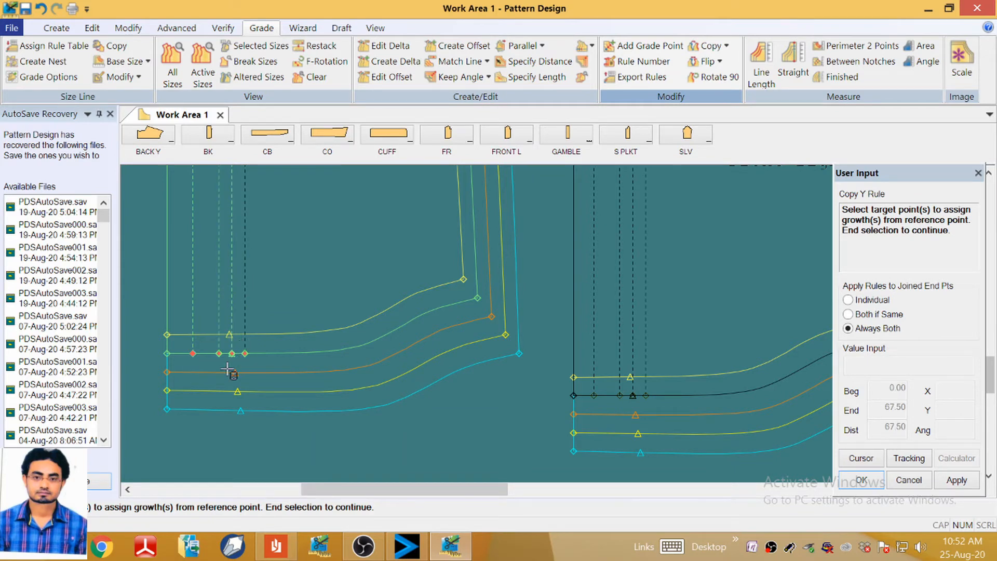
pyautogui.rightClick(304, 312)
pyautogui.click(306, 315)
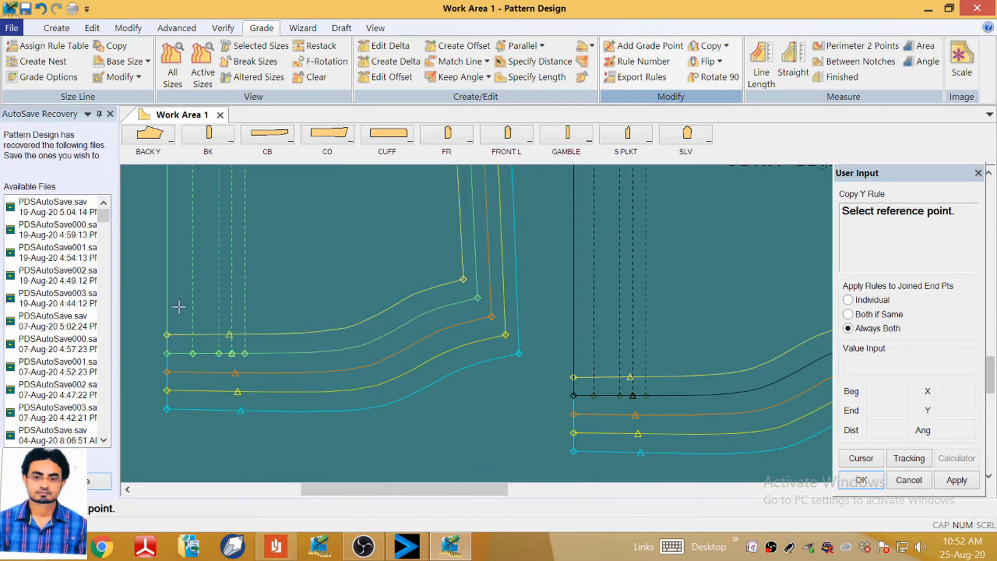
# Copy the Y grade rule from the front left's centre-front hem corner to the hem ends of all its placket lines.
pyautogui.click(167, 353)
pyautogui.click(193, 353)
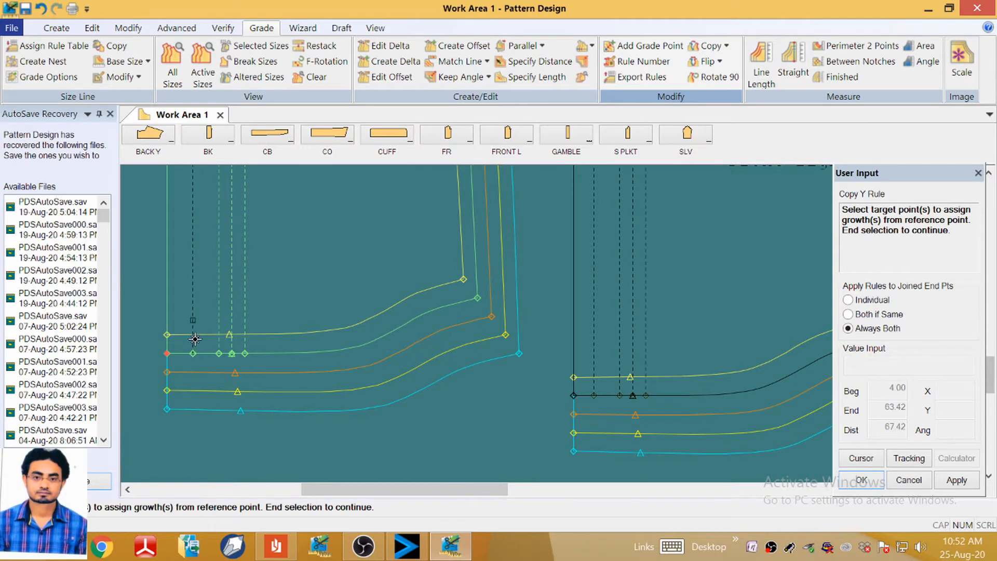
pyautogui.click(218, 353)
pyautogui.click(236, 354)
pyautogui.rightClick(285, 312)
pyautogui.click(285, 310)
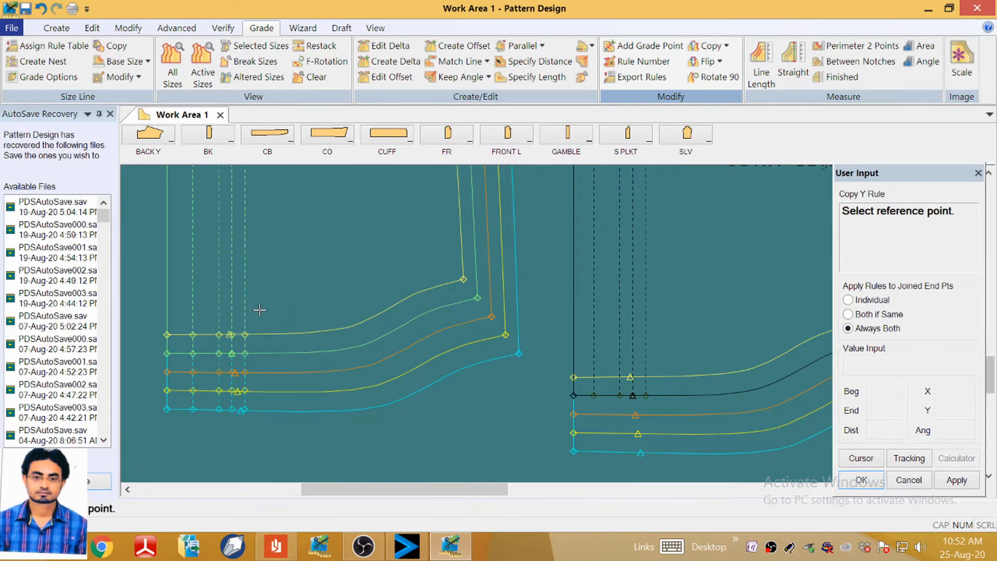
# Copy the Y grade rule from the front right's centre-front hem corner to the hem ends of all its placket lines.
pyautogui.scroll(-3, 261, 291)
pyautogui.scroll(3, 494, 337)
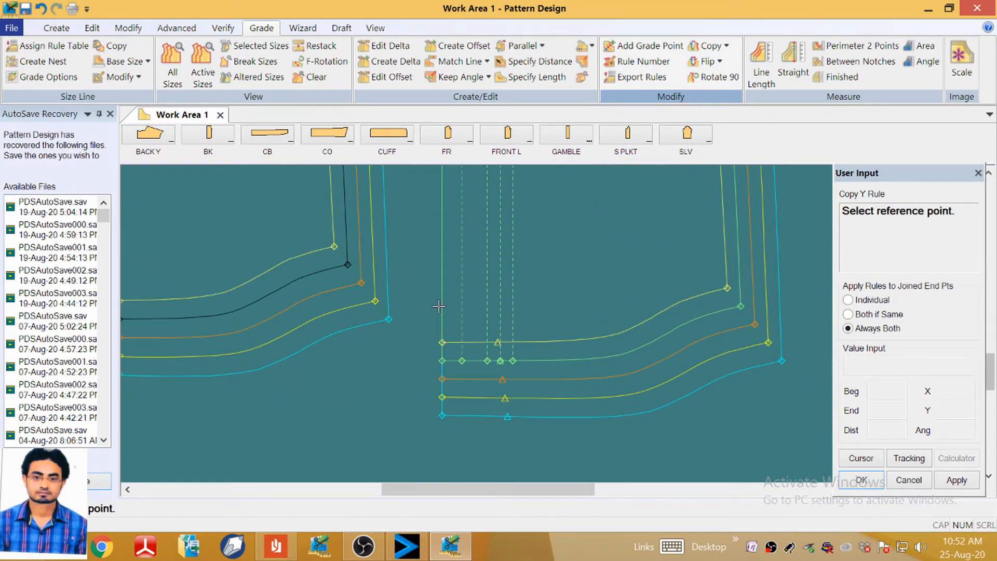
pyautogui.click(442, 360)
pyautogui.click(462, 361)
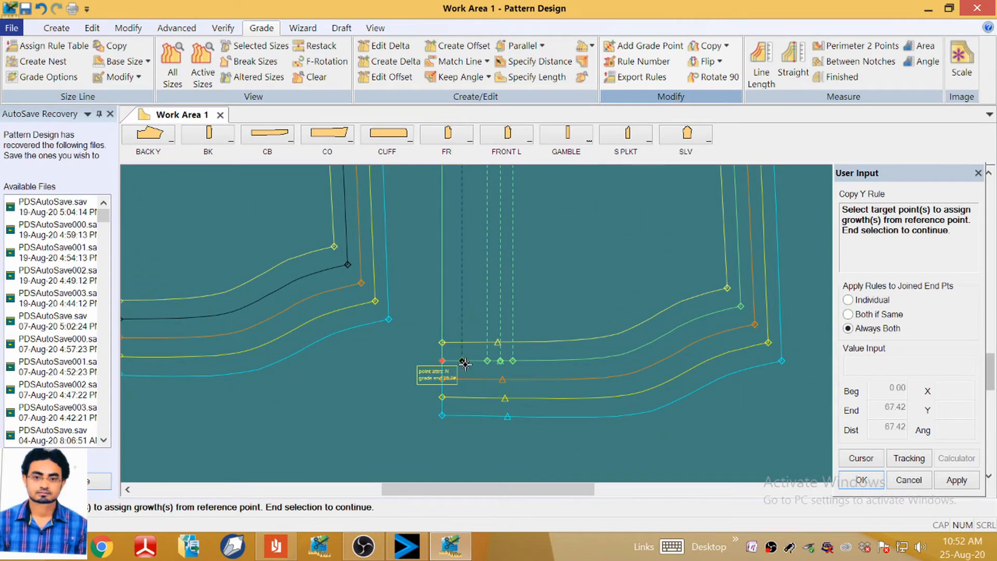
pyautogui.click(488, 360)
pyautogui.click(500, 360)
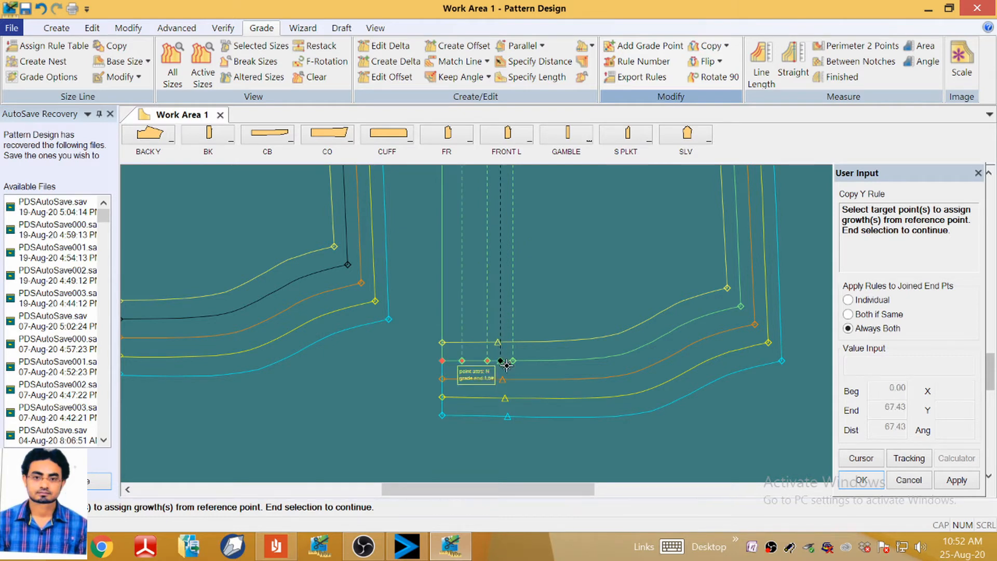
pyautogui.rightClick(385, 383)
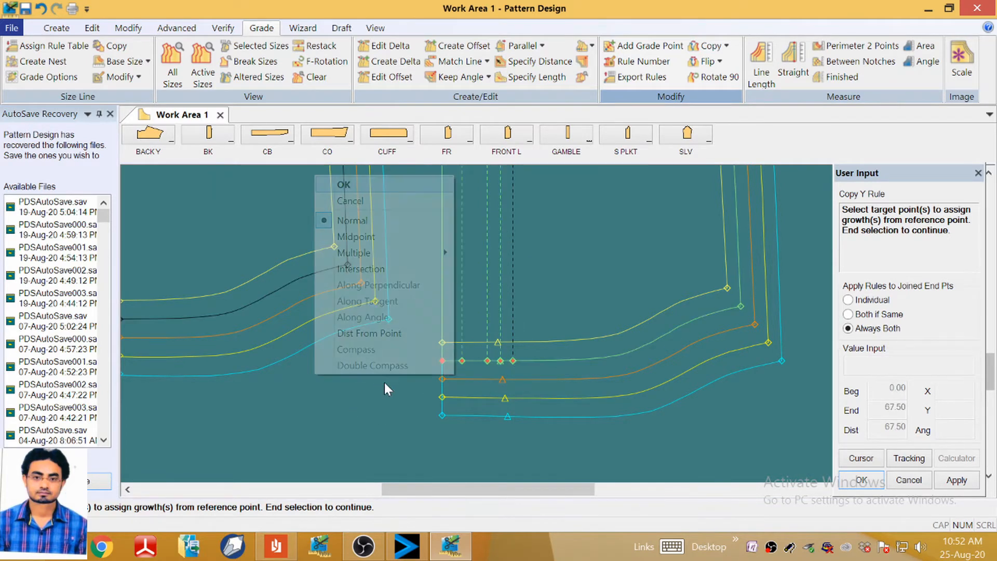
pyautogui.click(348, 185)
# Copy the X grade rule from the front right's shoulder tip to the front left's shoulder tip.
pyautogui.scroll(-5, 421, 301)
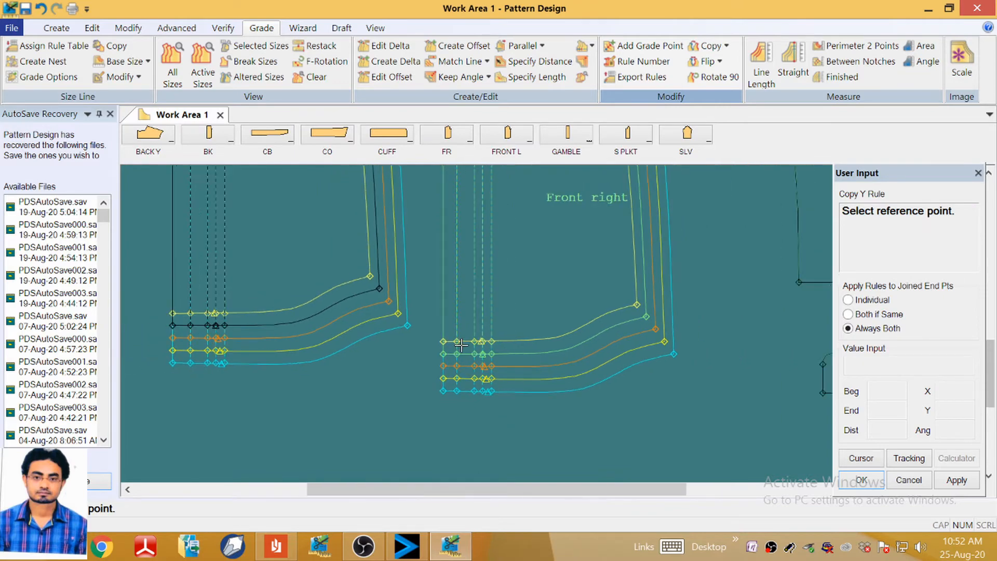
pyautogui.scroll(1, 470, 210)
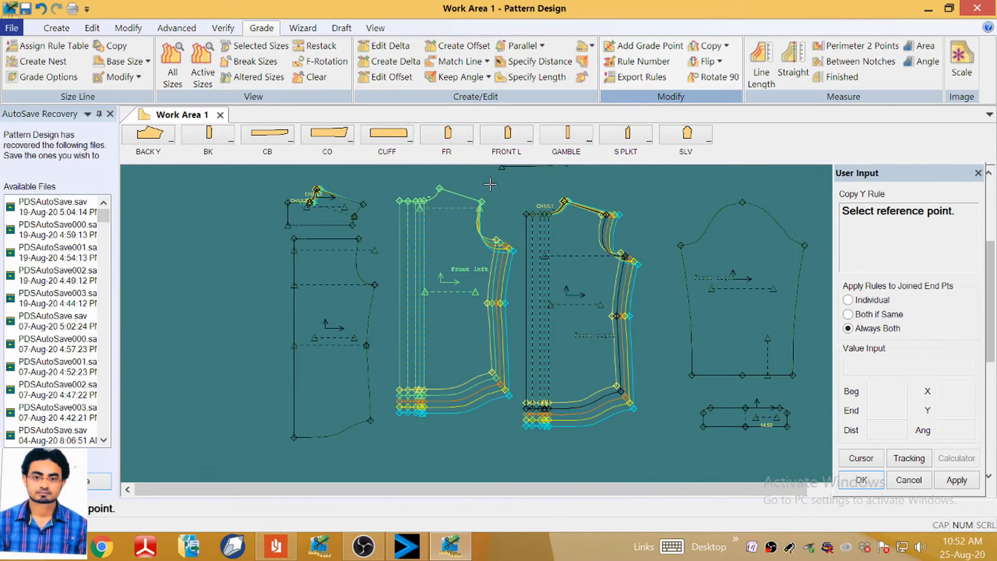
pyautogui.scroll(4, 601, 208)
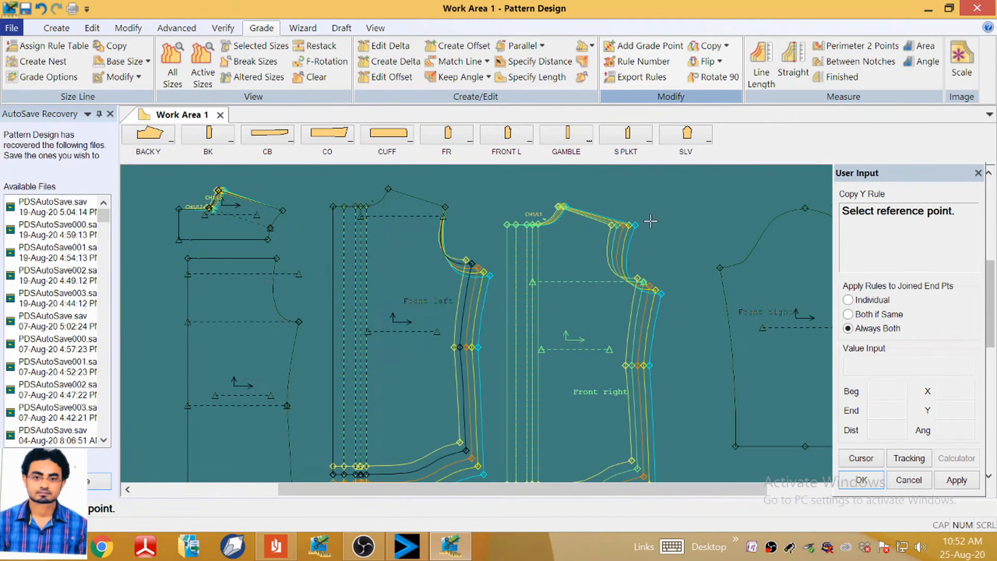
pyautogui.click(726, 46)
pyautogui.click(748, 93)
pyautogui.scroll(2, 611, 224)
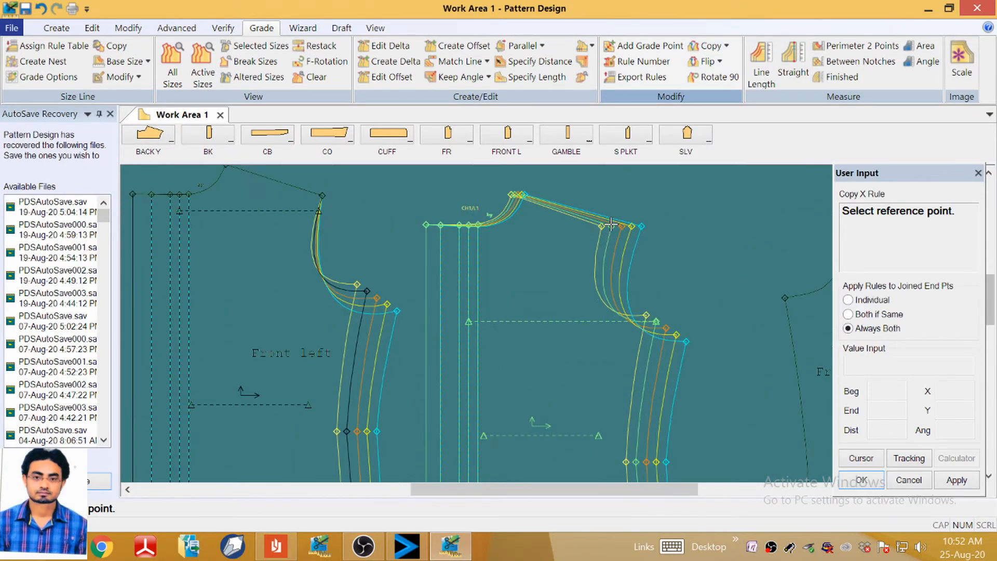
pyautogui.click(612, 226)
pyautogui.scroll(-1, 430, 264)
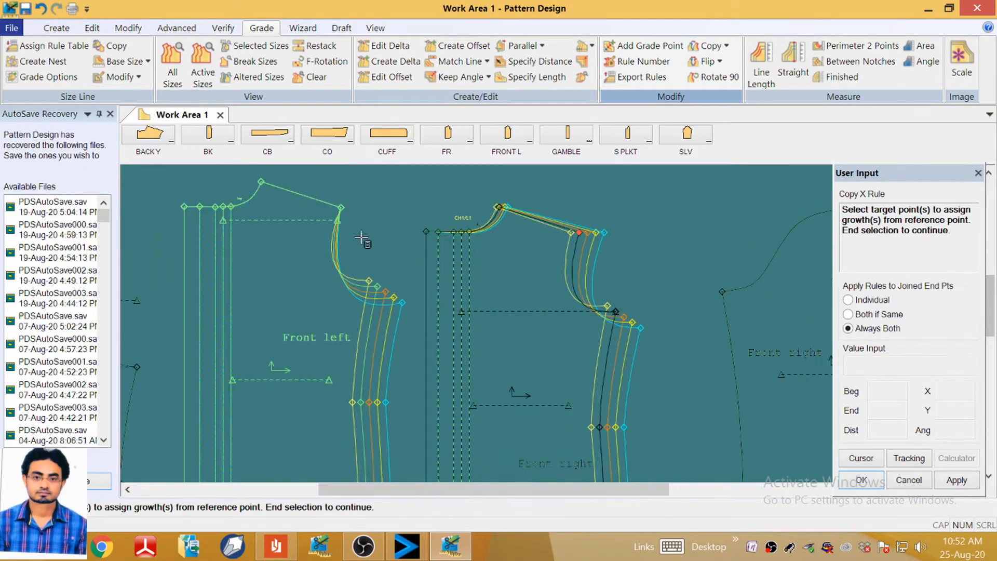
pyautogui.click(347, 216)
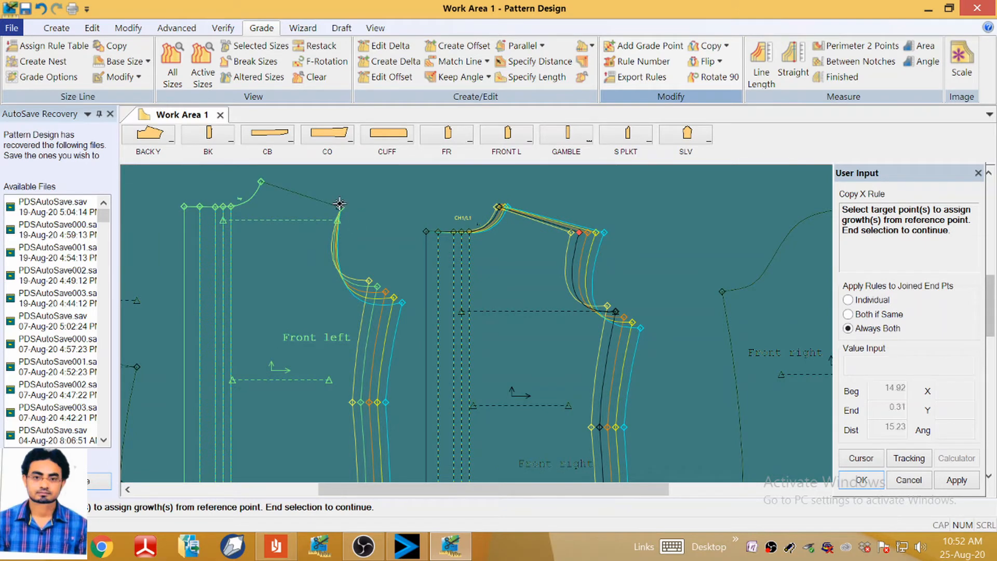
pyautogui.scroll(-2, 403, 209)
pyautogui.rightClick(407, 207)
pyautogui.click(413, 202)
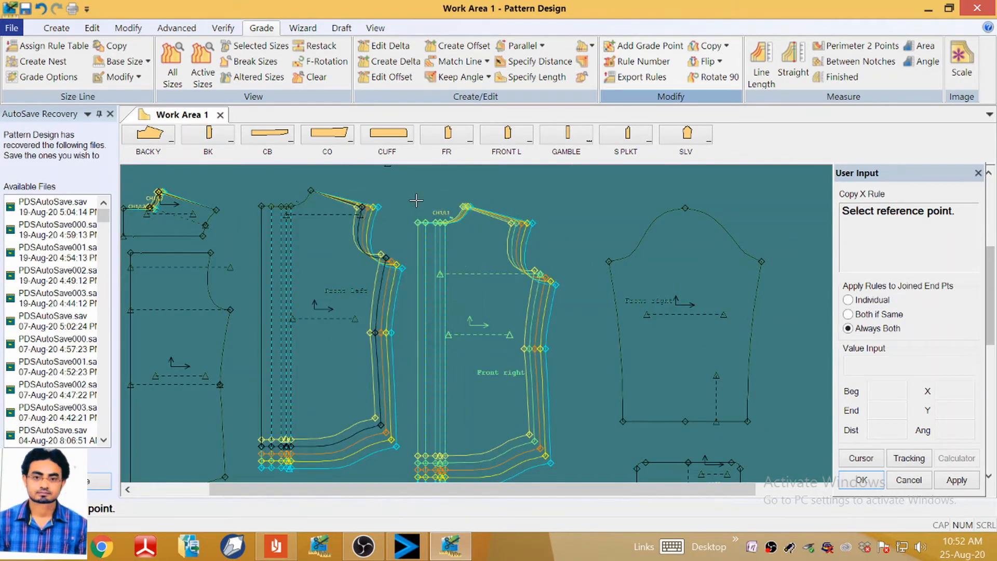
pyautogui.scroll(3, 416, 201)
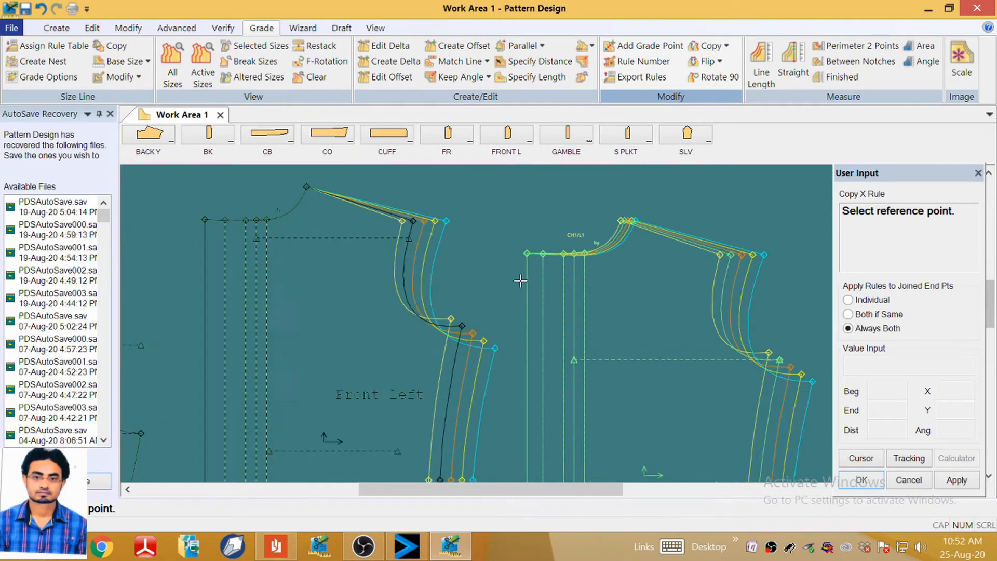
pyautogui.scroll(1, 521, 281)
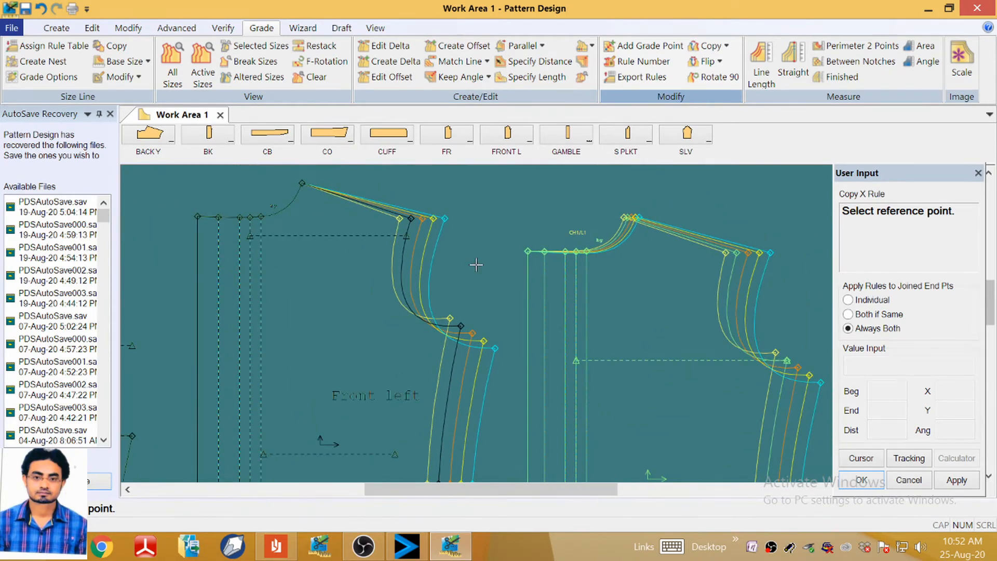
pyautogui.scroll(-2, 502, 280)
pyautogui.scroll(2, 512, 270)
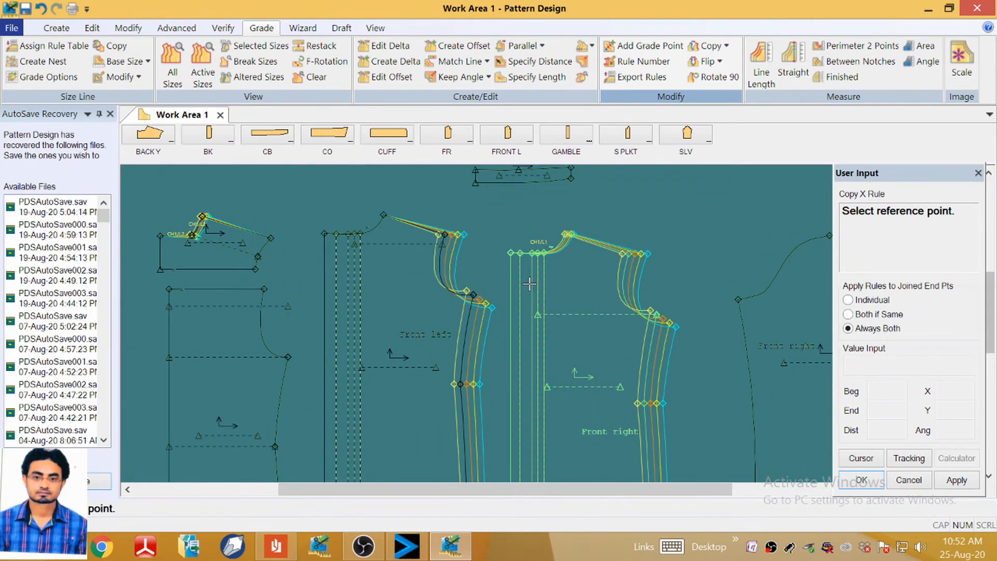
pyautogui.scroll(-2, 520, 263)
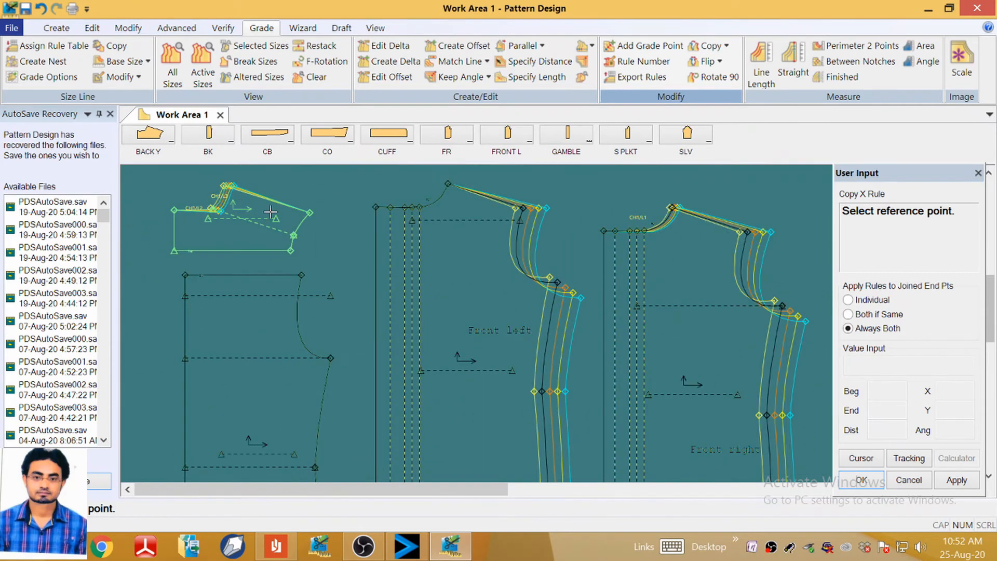
# Set the grade rule of the front right's centre-front neck corner to Delta X 0.00 and Delta Y -0.20 for every size break.
pyautogui.scroll(3, 618, 249)
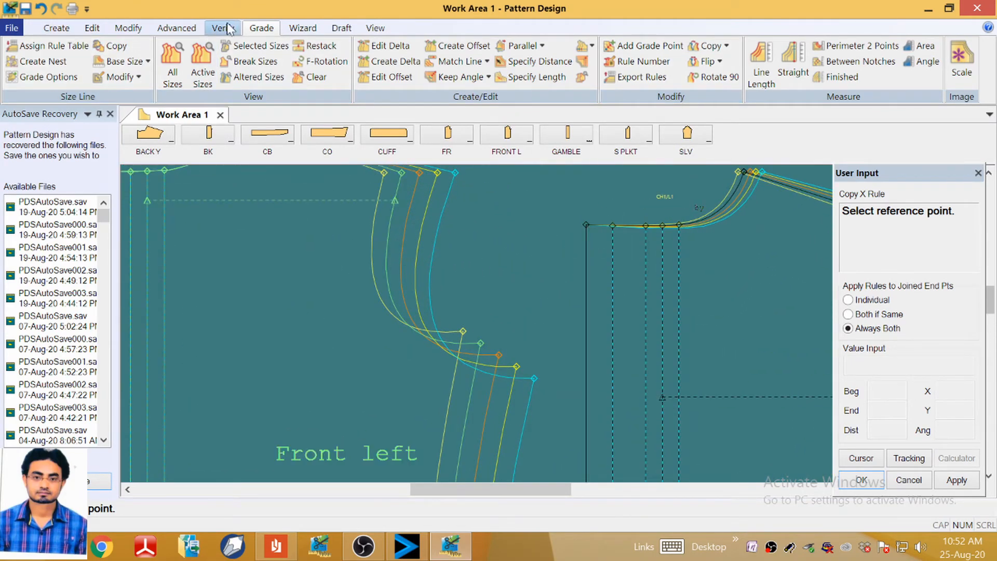
pyautogui.click(387, 48)
pyautogui.click(587, 225)
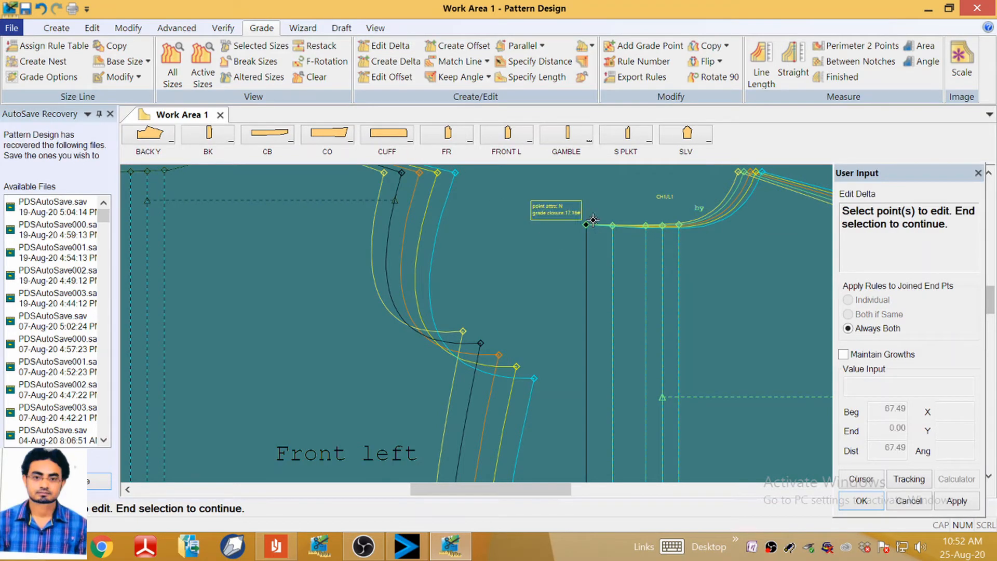
pyautogui.rightClick(595, 203)
pyautogui.click(597, 206)
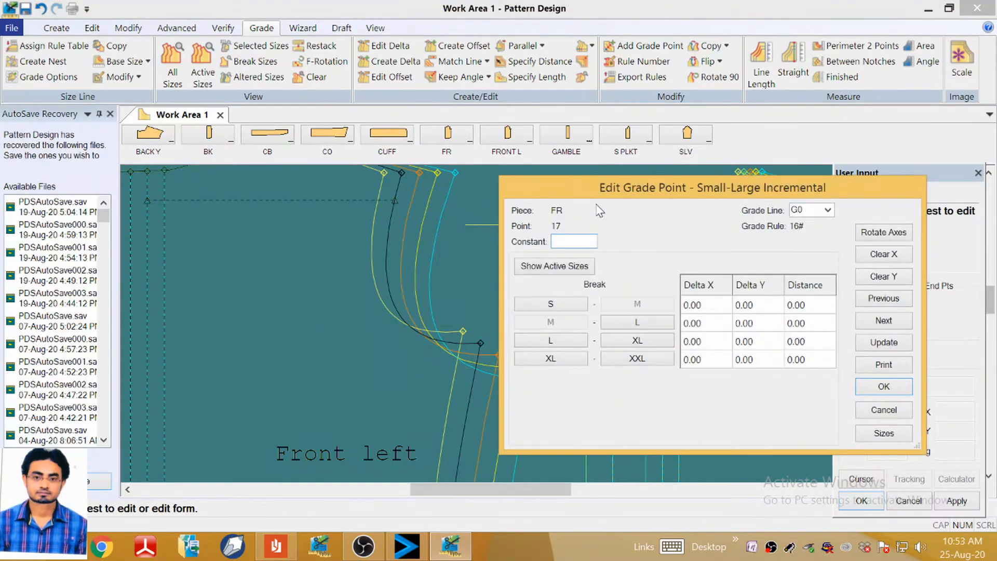
pyautogui.click(883, 255)
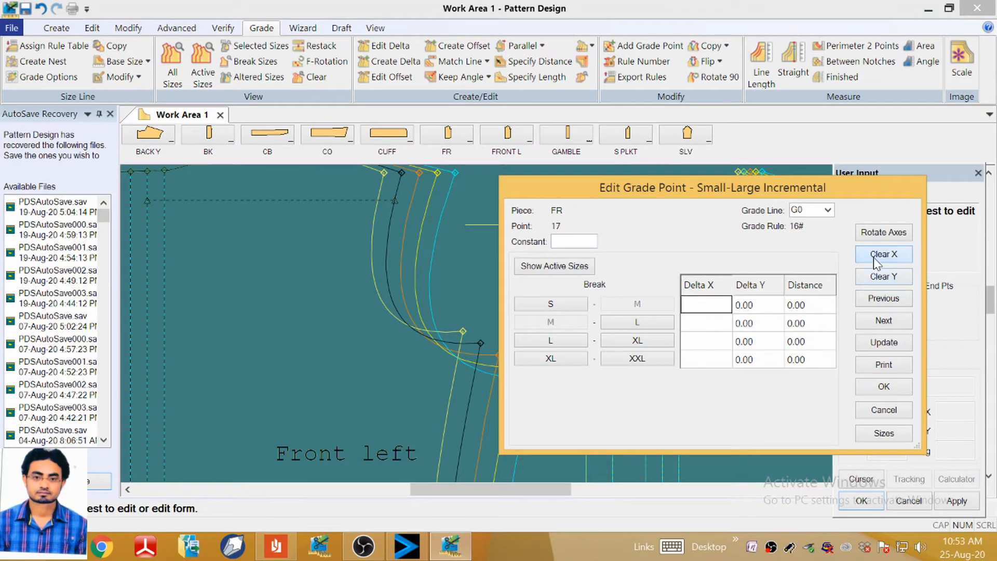
pyautogui.click(886, 275)
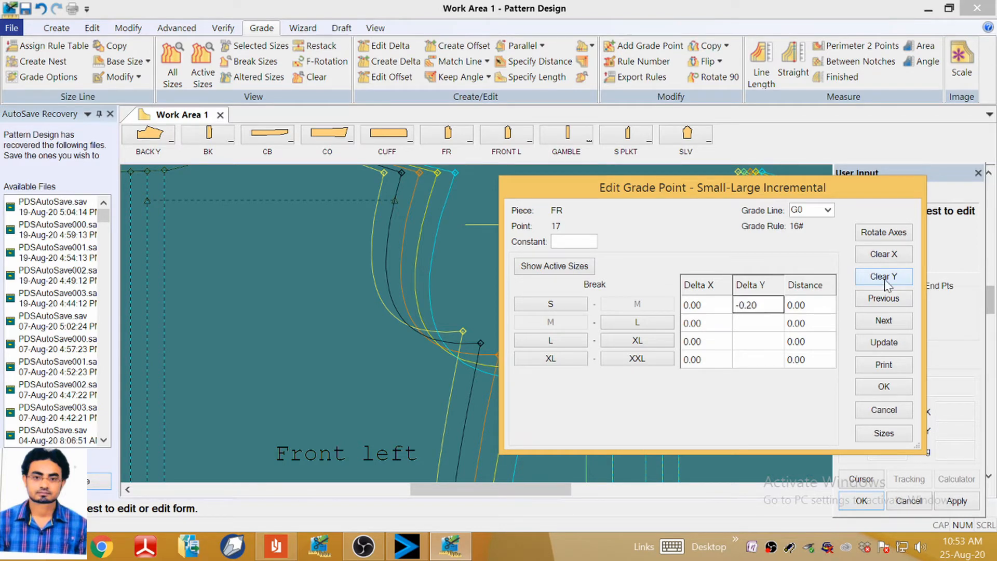
pyautogui.click(894, 344)
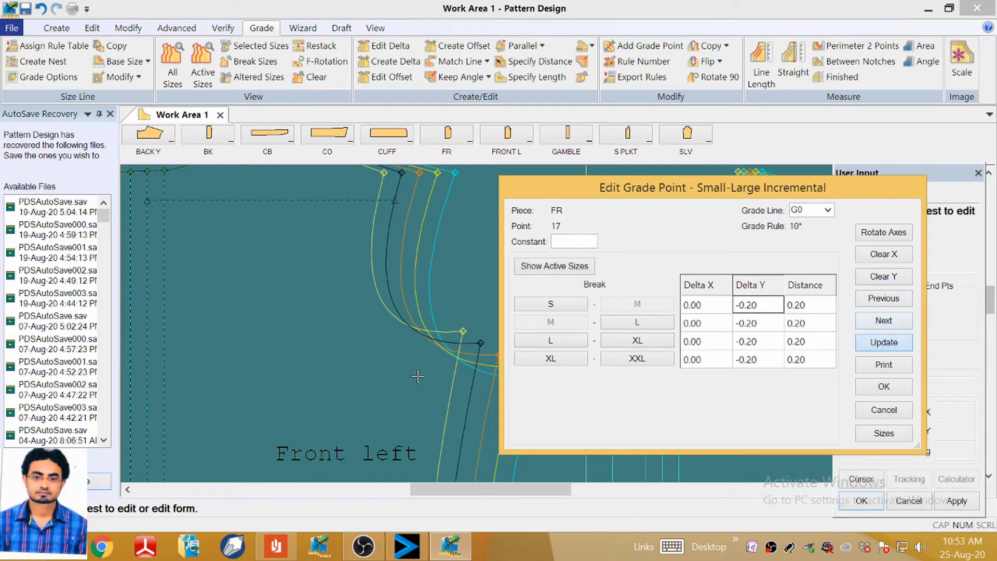
pyautogui.scroll(-5, 246, 250)
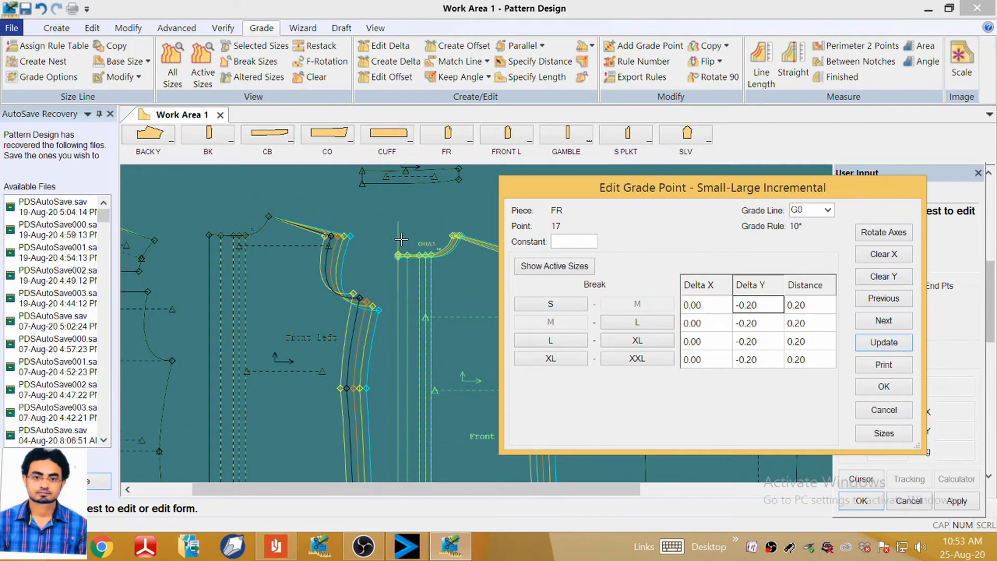
pyautogui.scroll(-2, 401, 239)
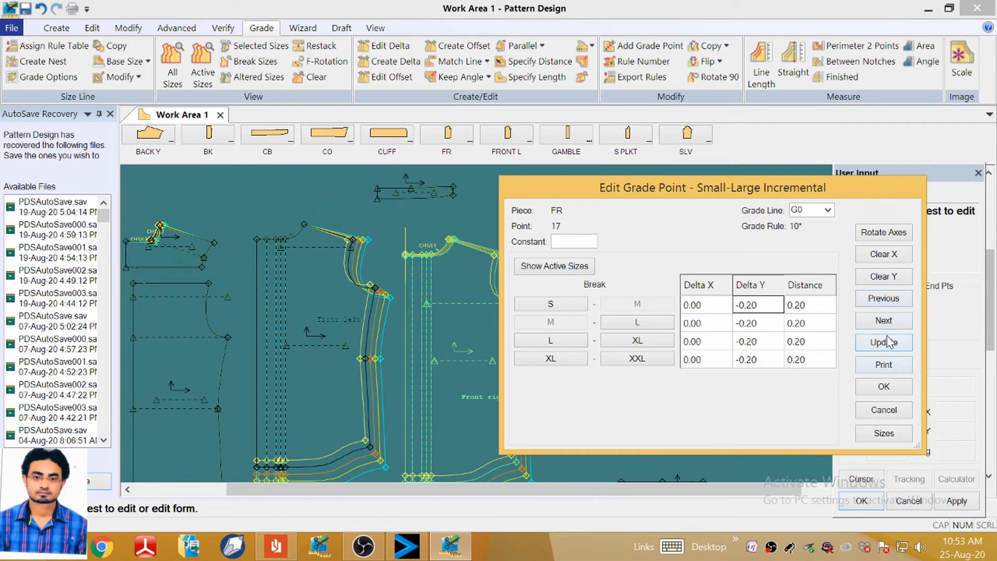
pyautogui.click(884, 387)
# Try copying the Y grade rule from the front right's centre-front neck corner to the back yoke's centre-back neck corner, and undo it.
pyautogui.scroll(-2, 230, 242)
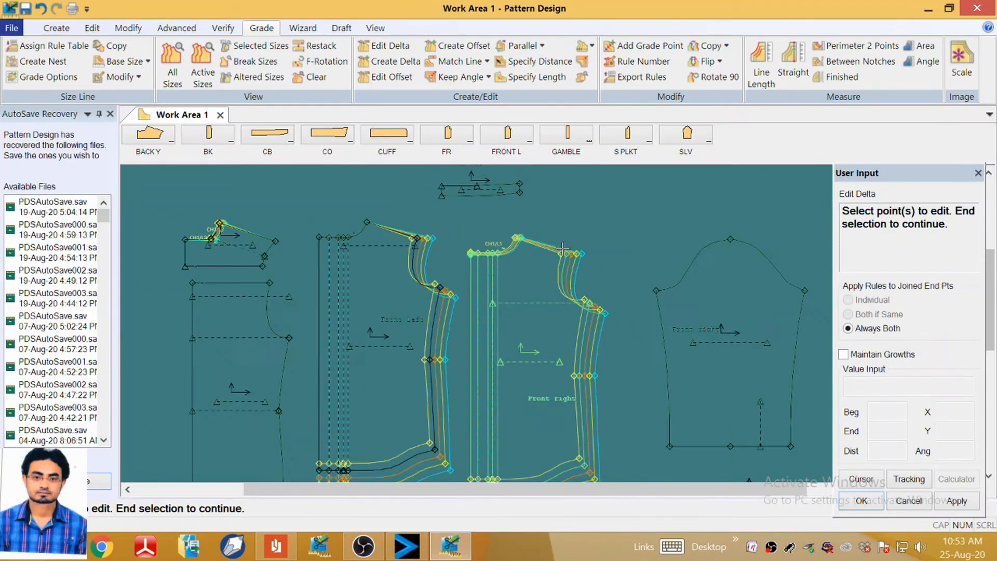
pyautogui.scroll(4, 230, 241)
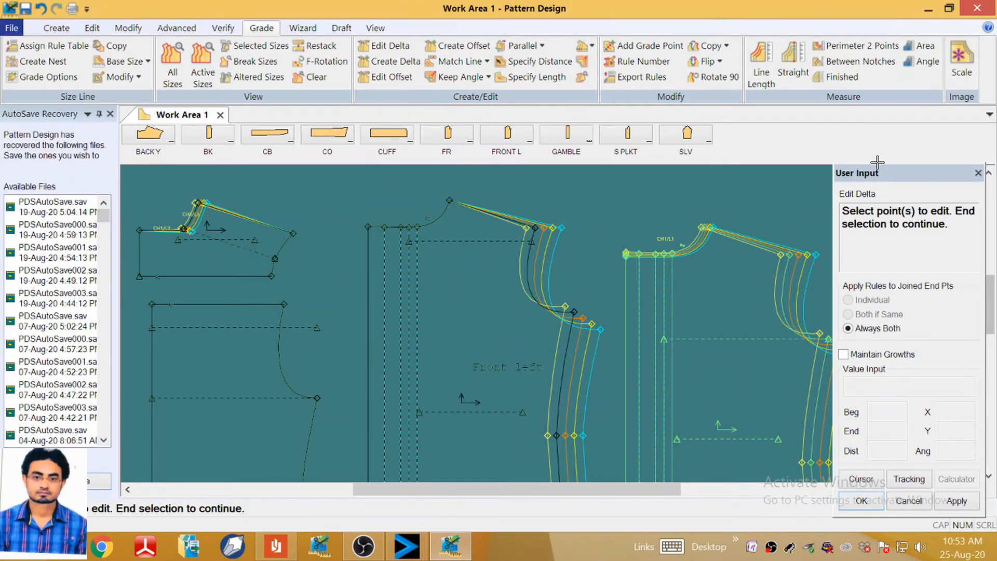
pyautogui.click(717, 46)
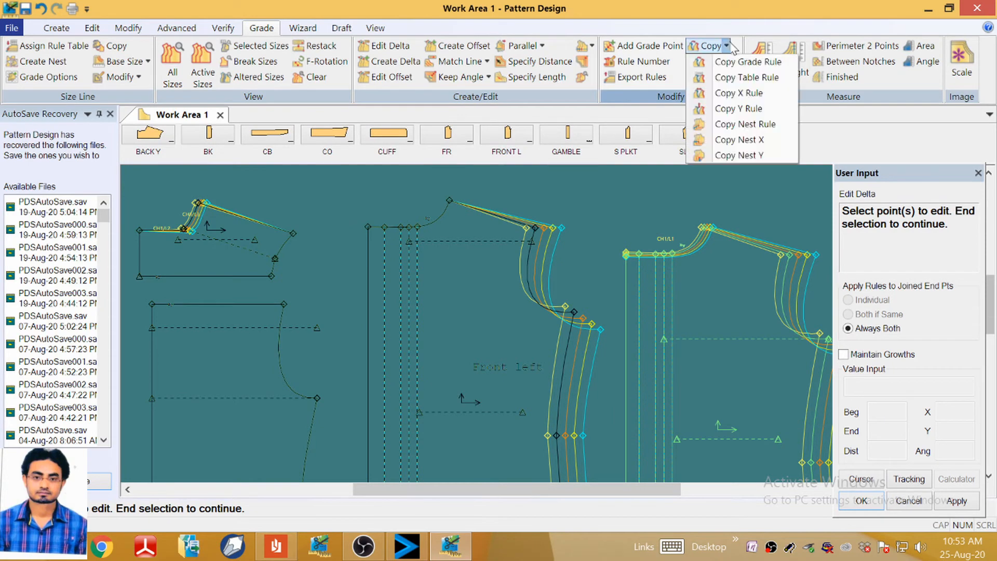
pyautogui.click(749, 109)
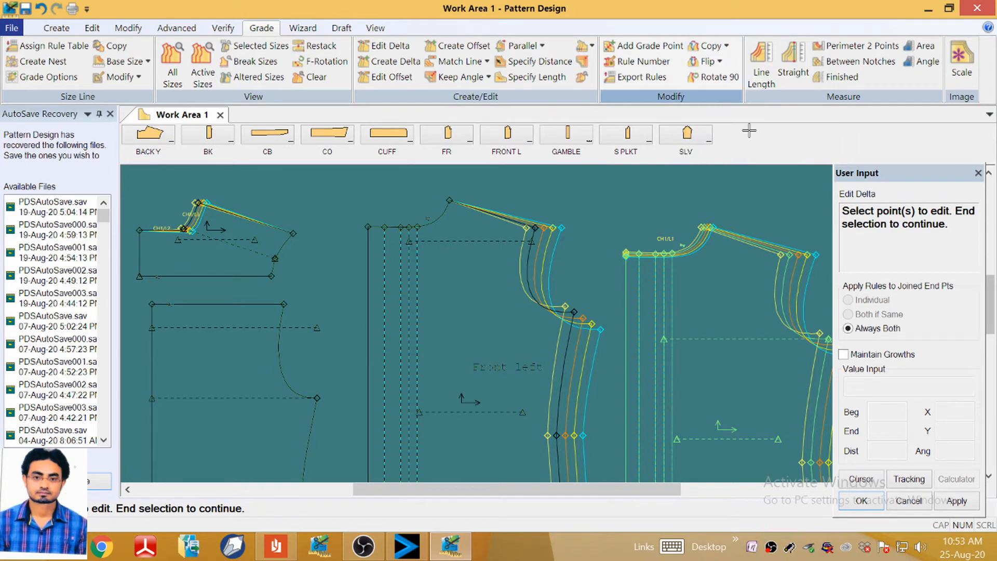
pyautogui.click(627, 259)
pyautogui.scroll(-1, 627, 260)
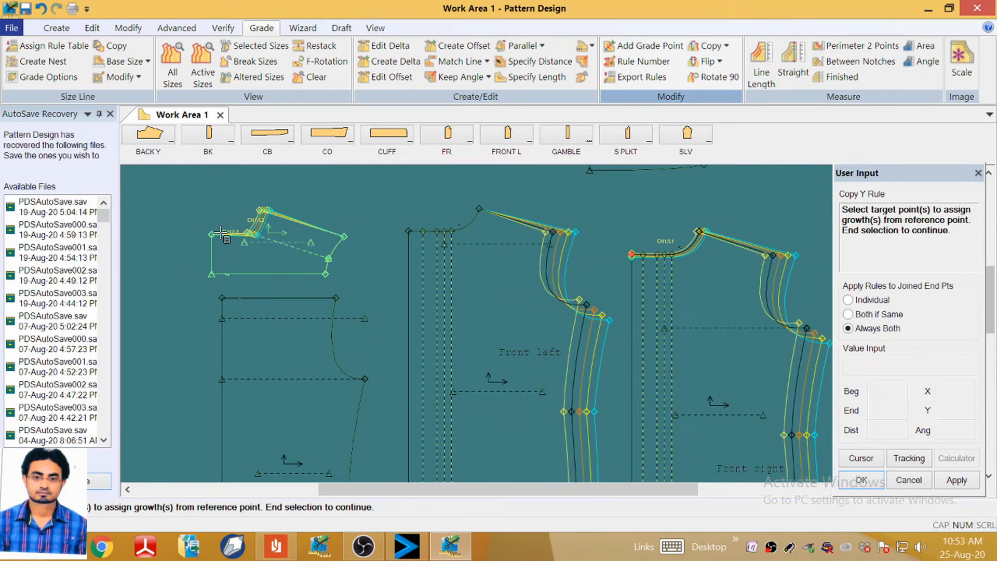
pyautogui.scroll(2, 222, 232)
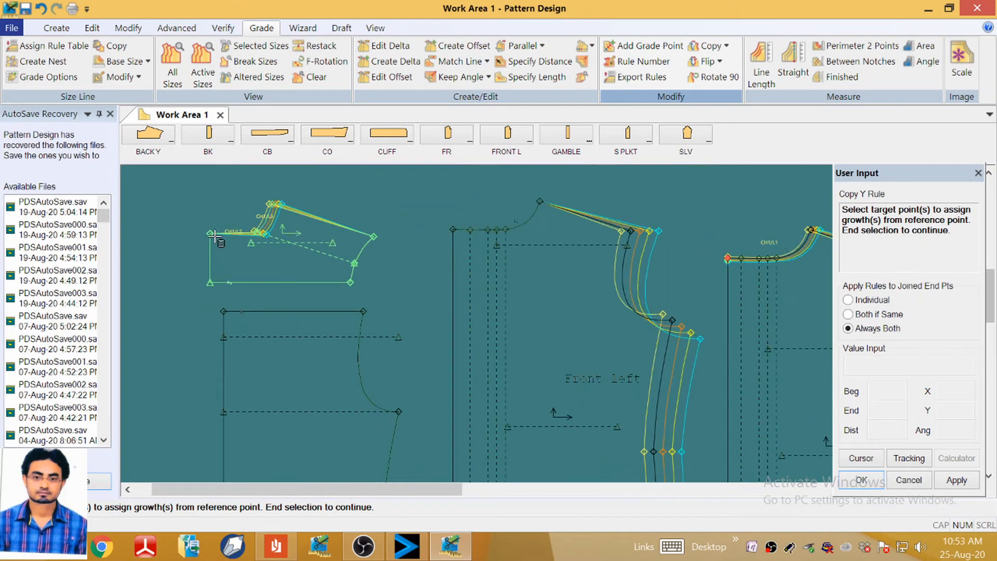
pyautogui.rightClick(261, 210)
pyautogui.click(254, 204)
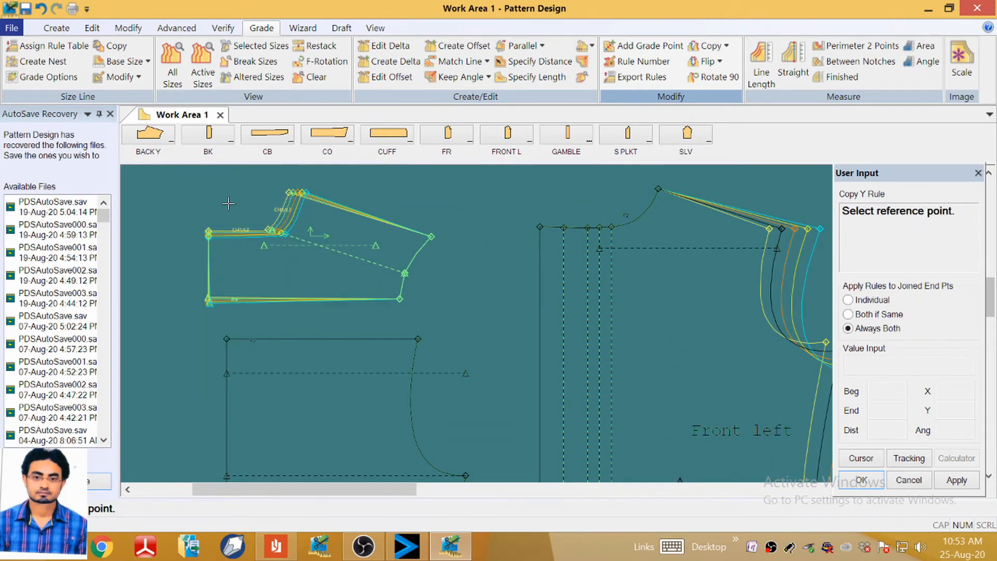
pyautogui.click(41, 8)
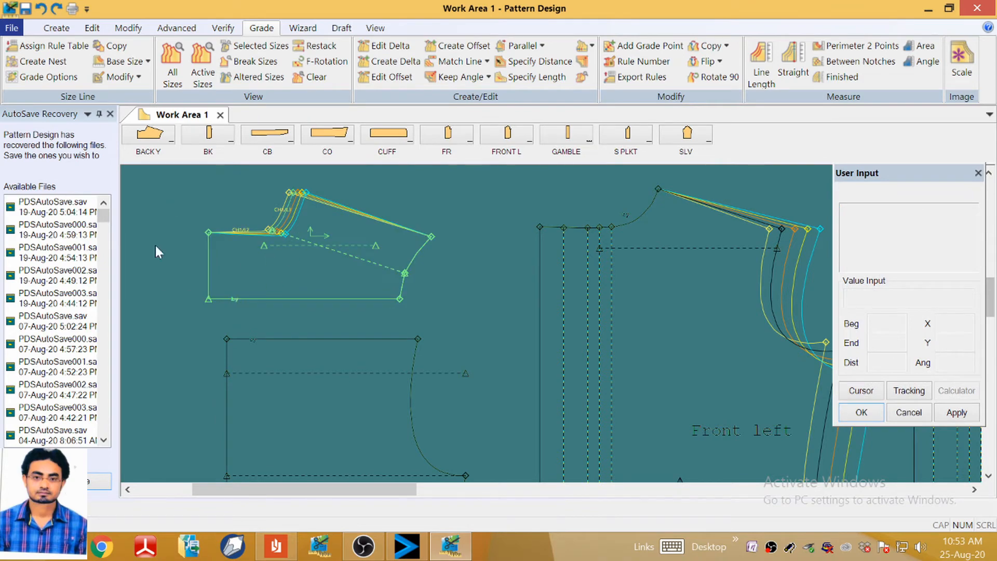
# Try a Delta Y of -0.20 for every size break at the back yoke's centre-back neck corner, and undo it.
pyautogui.scroll(-4, 213, 239)
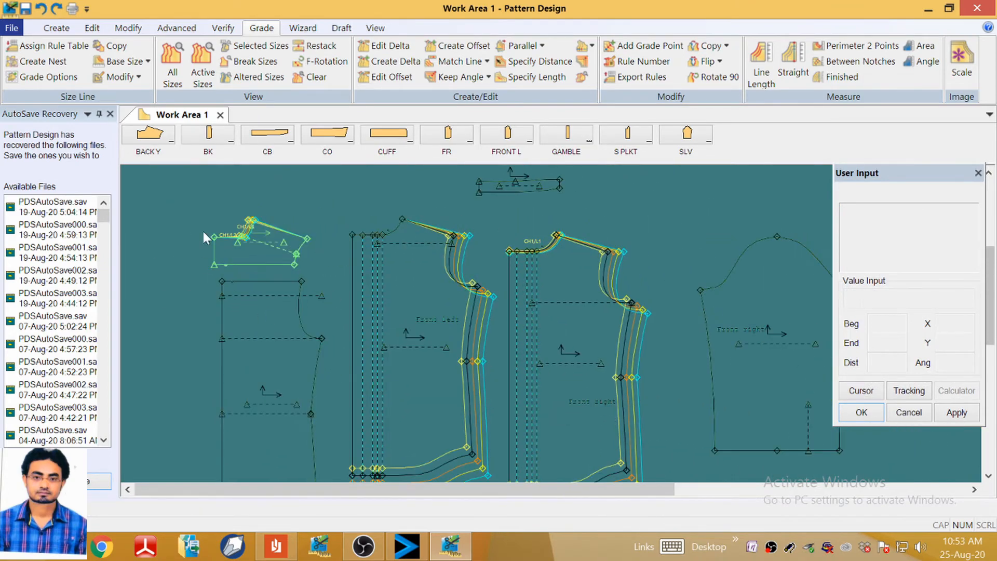
pyautogui.click(391, 46)
pyautogui.scroll(3, 218, 249)
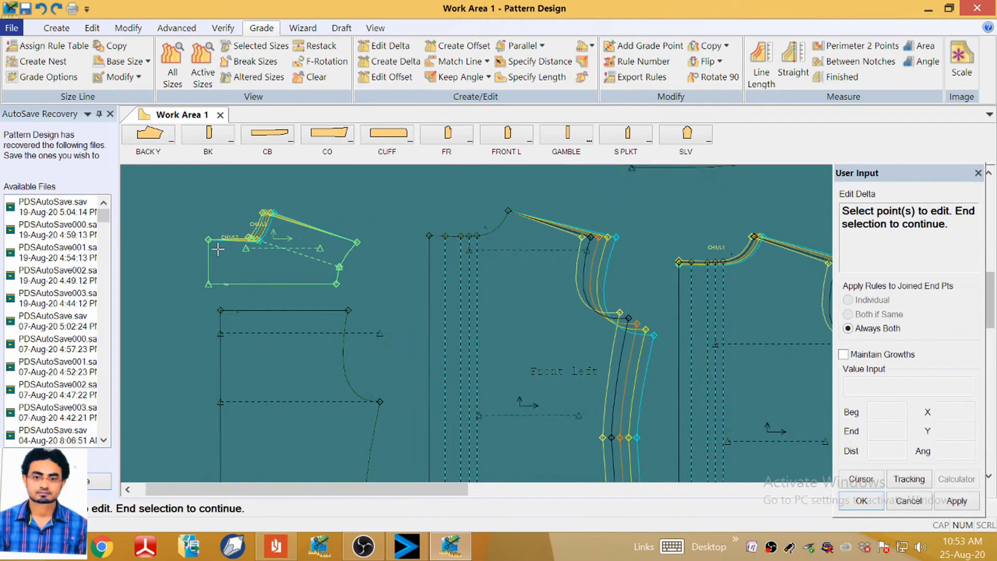
pyautogui.scroll(1, 217, 249)
pyautogui.click(206, 239)
pyautogui.rightClick(216, 214)
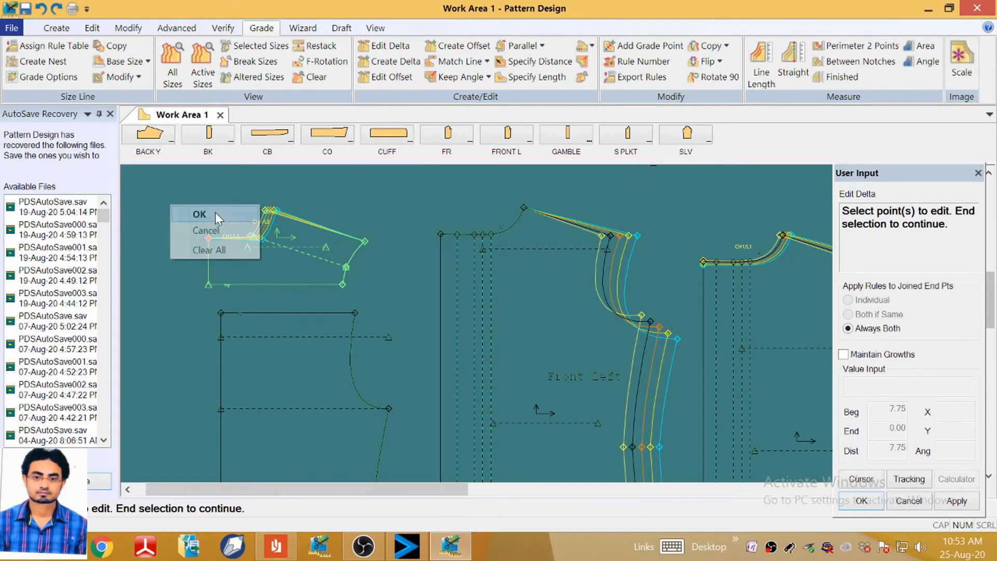
pyautogui.click(199, 214)
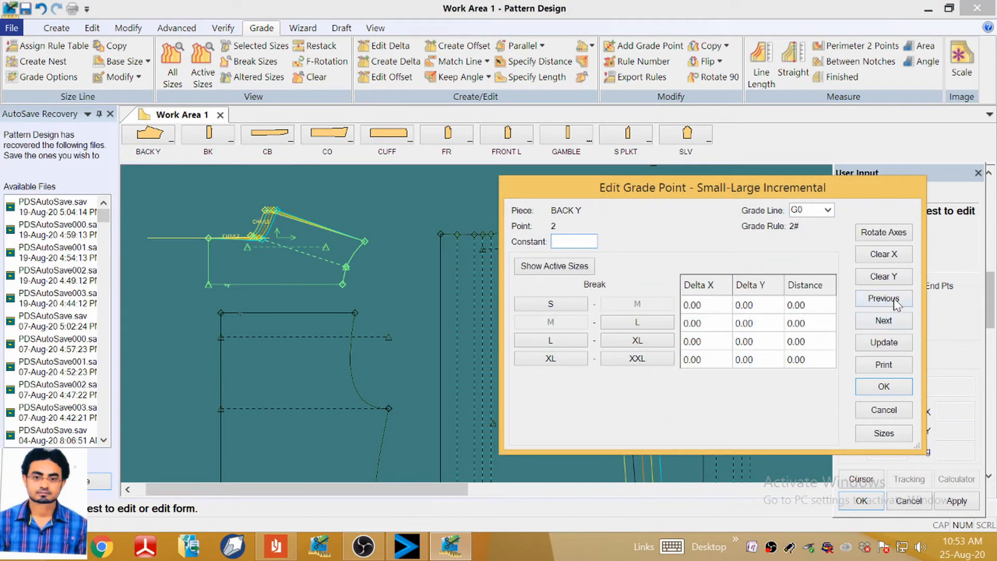
pyautogui.click(884, 277)
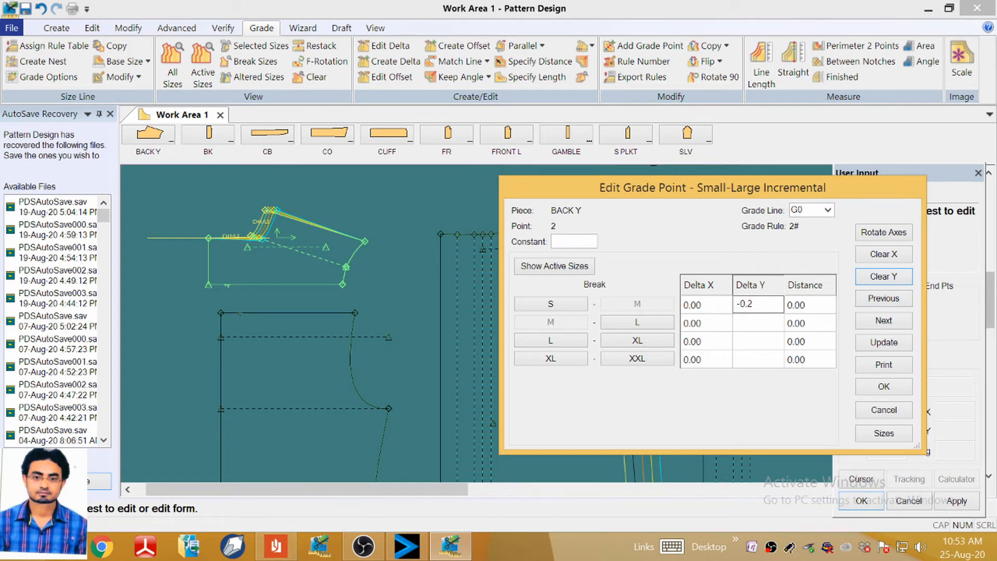
pyautogui.click(889, 343)
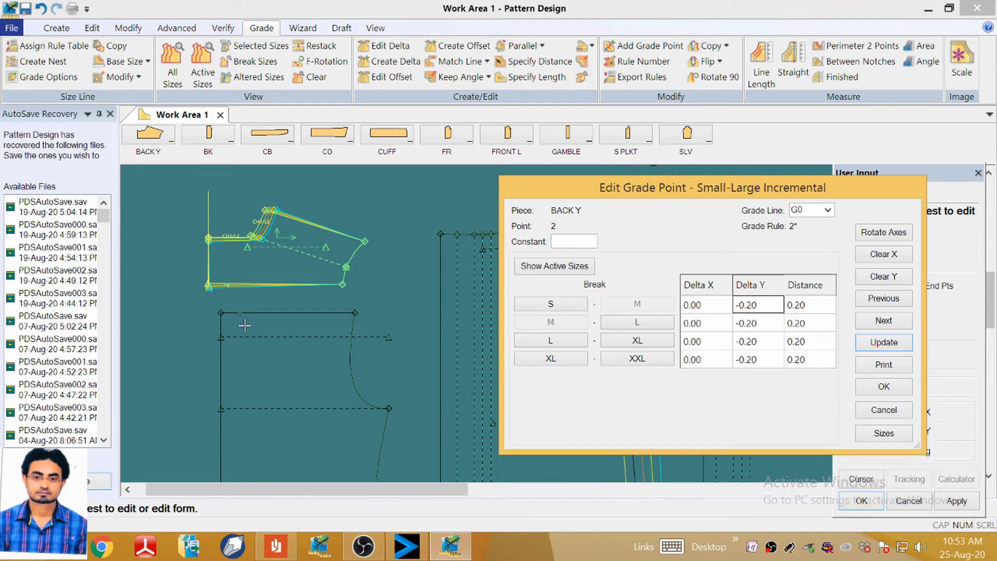
pyautogui.click(884, 410)
pyautogui.click(43, 10)
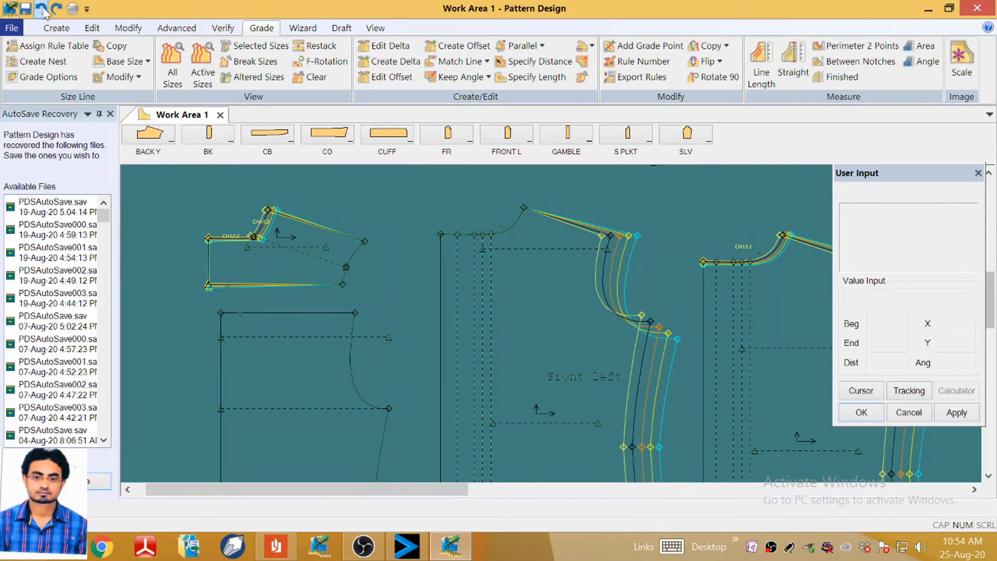
pyautogui.scroll(5, 199, 238)
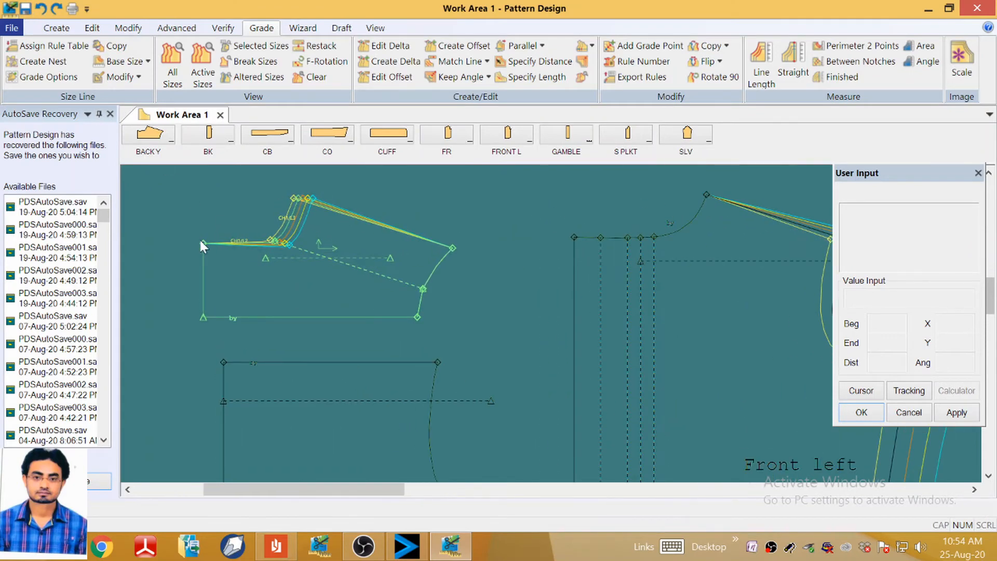
pyautogui.scroll(4, 194, 244)
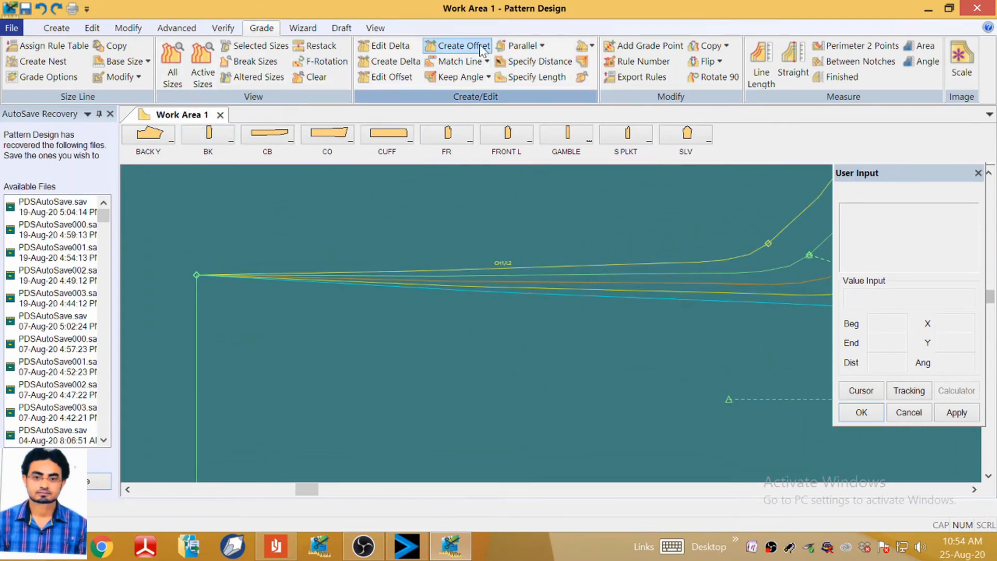
pyautogui.click(632, 51)
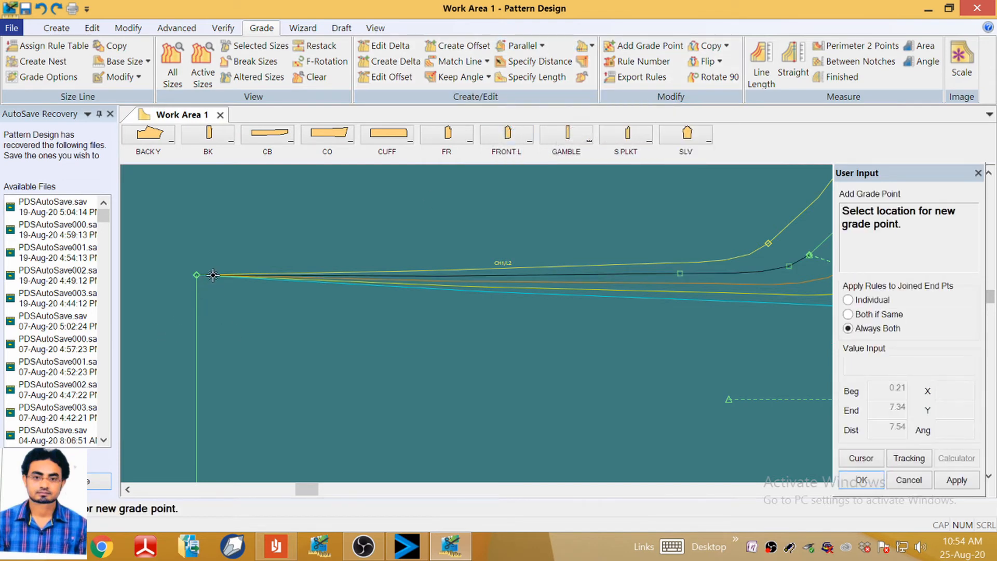
pyautogui.scroll(-5, 231, 240)
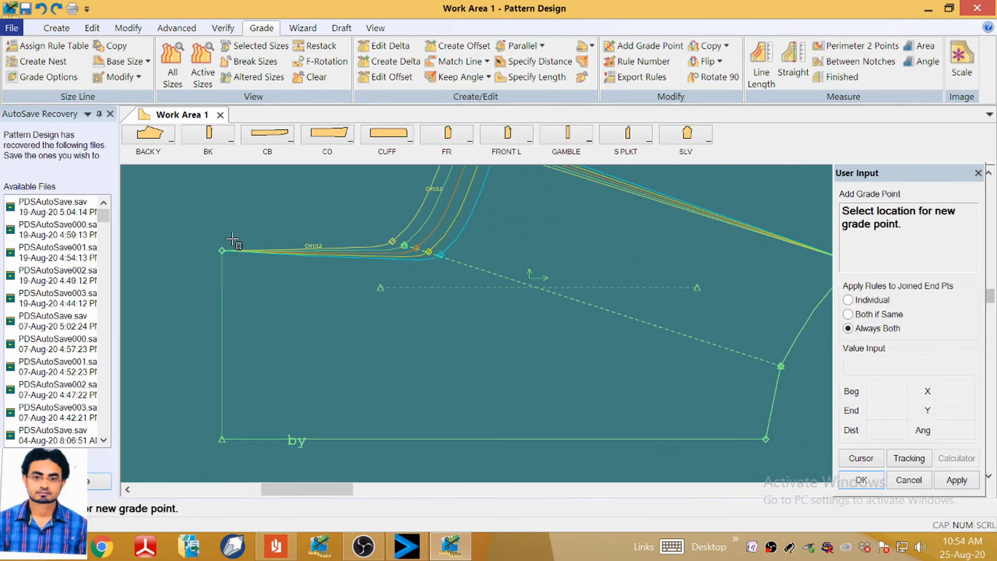
pyautogui.scroll(2, 255, 235)
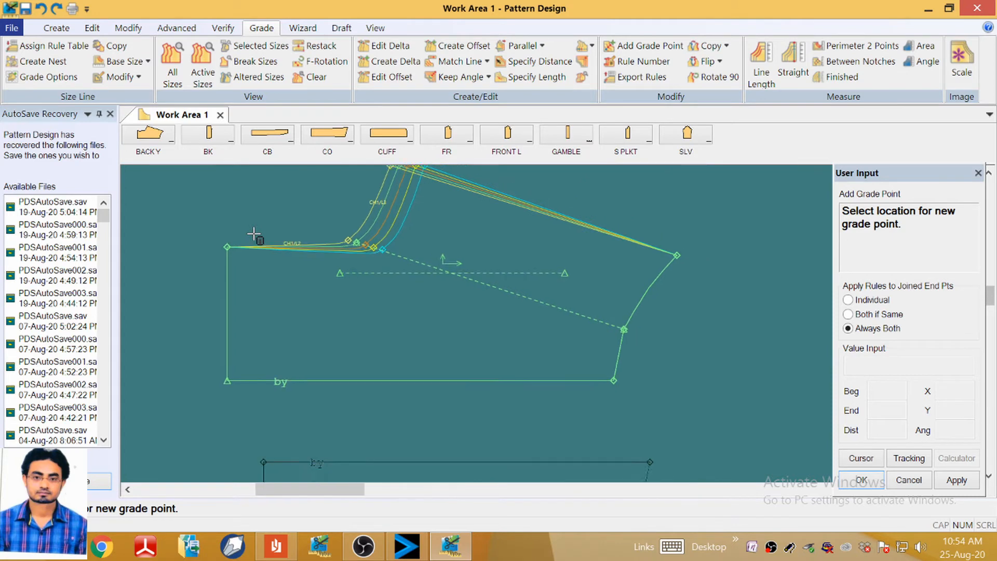
pyautogui.scroll(-1, 254, 235)
pyautogui.rightClick(254, 233)
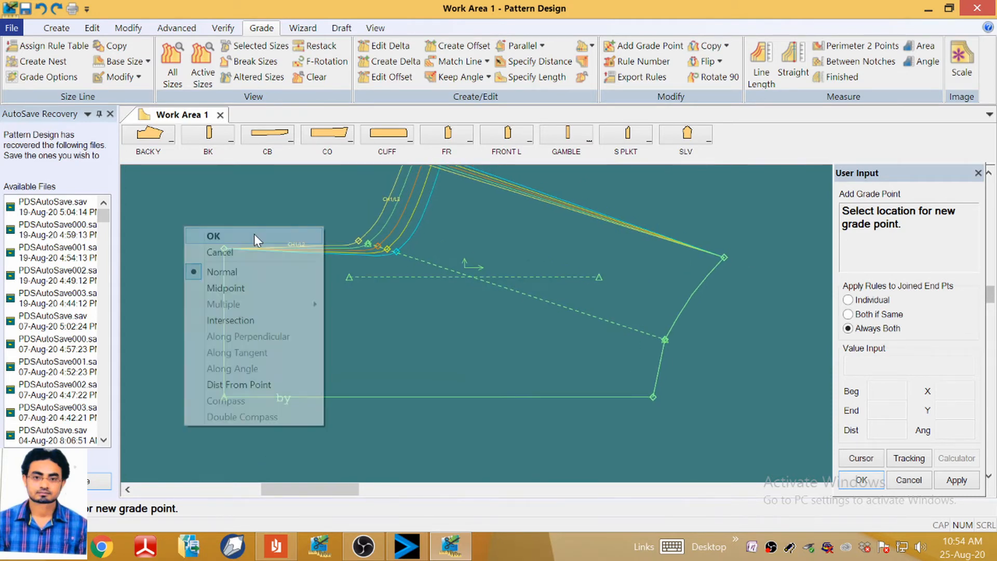
pyautogui.click(254, 234)
# Retry the back yoke's centre-back neck corner with Delta Y -0.20 for every size break, inspect the graded lower edge, and undo the edit.
pyautogui.click(389, 45)
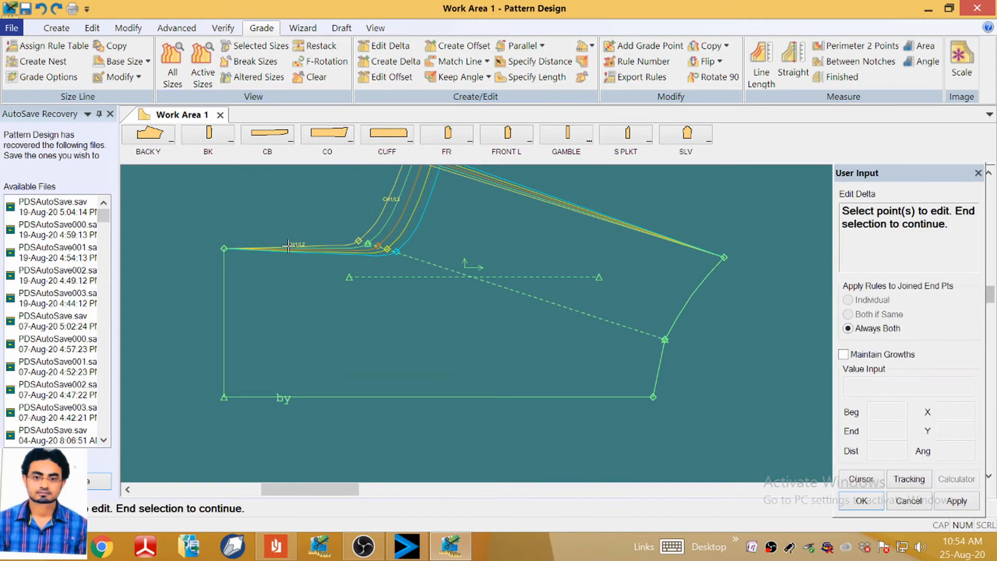
pyautogui.click(219, 250)
pyautogui.rightClick(399, 298)
pyautogui.click(398, 298)
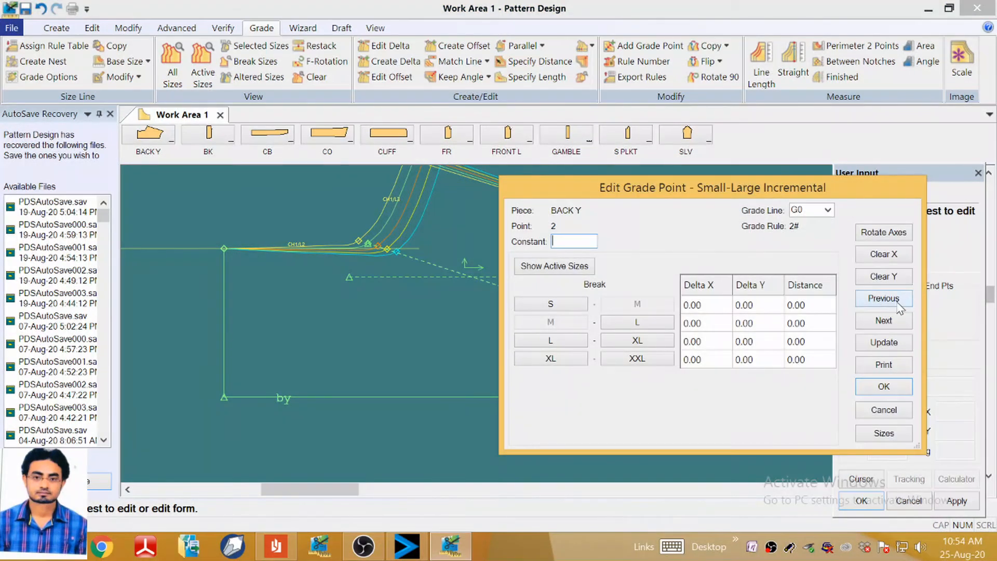
pyautogui.click(893, 279)
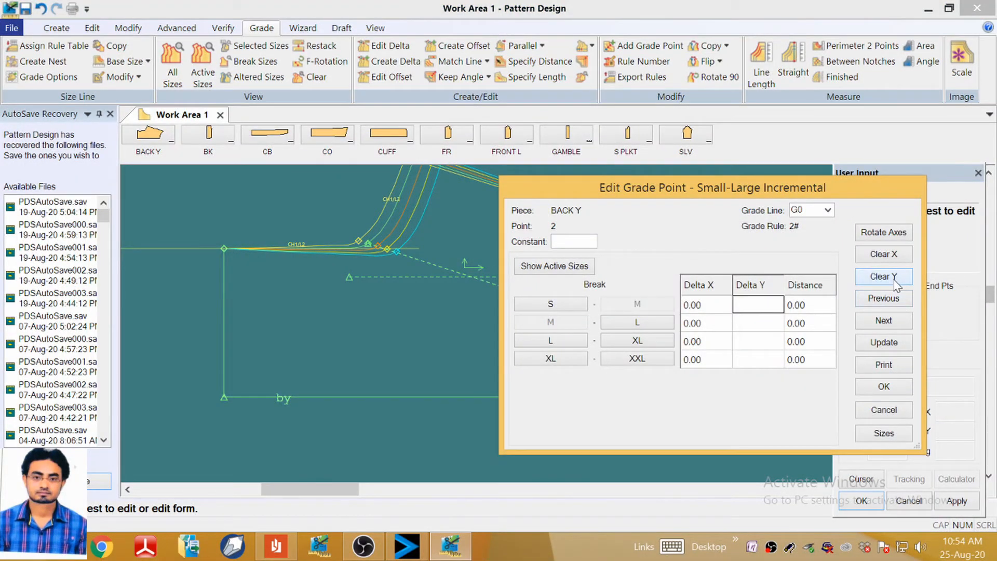
pyautogui.write('-0.2')
pyautogui.click(890, 347)
pyautogui.scroll(-5, 266, 271)
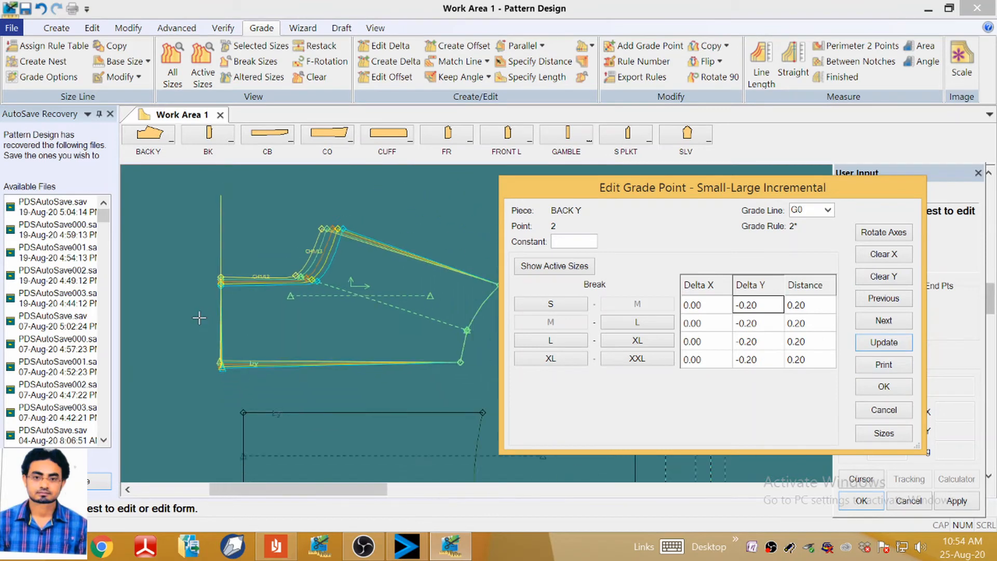
pyautogui.scroll(4, 207, 342)
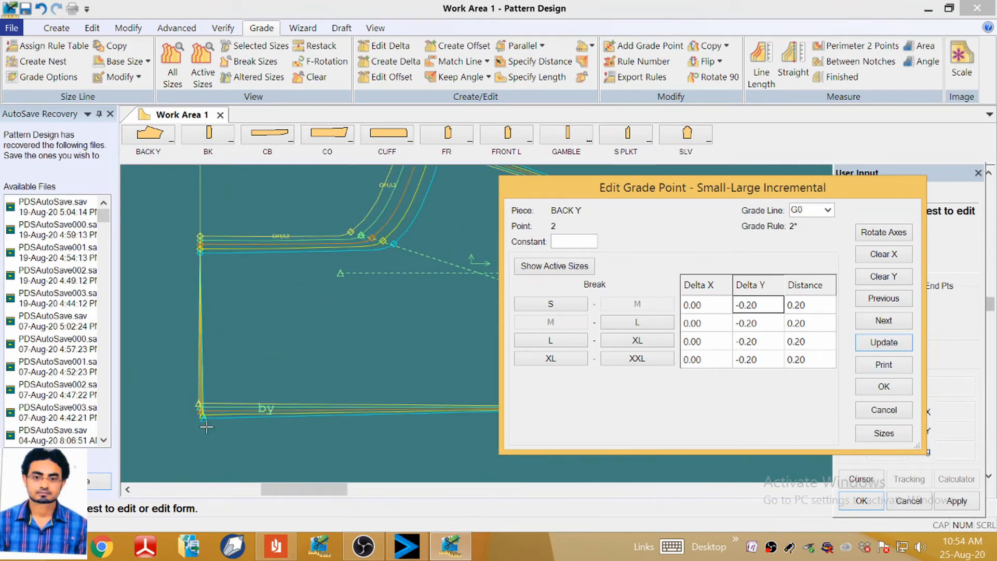
pyautogui.click(891, 410)
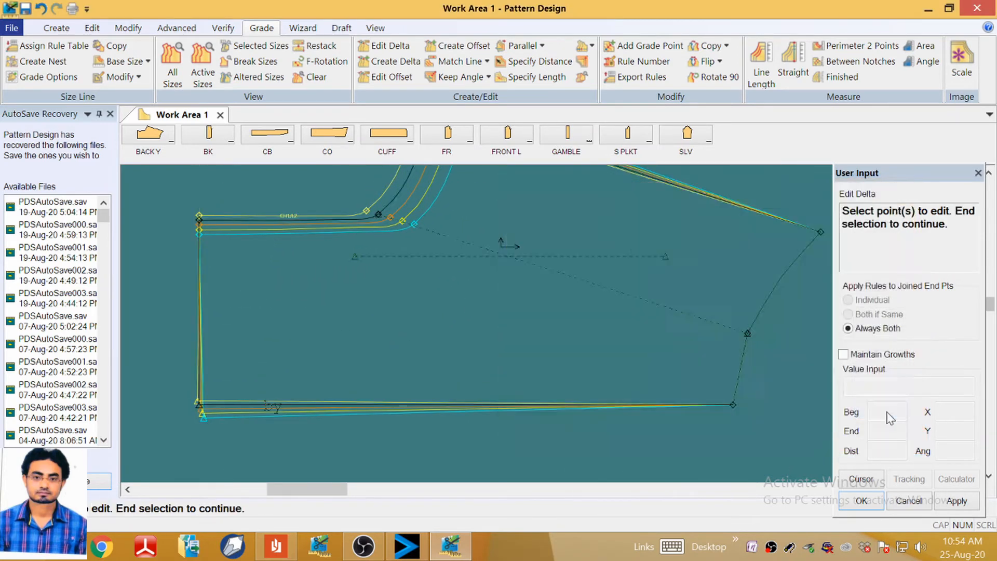
pyautogui.click(41, 9)
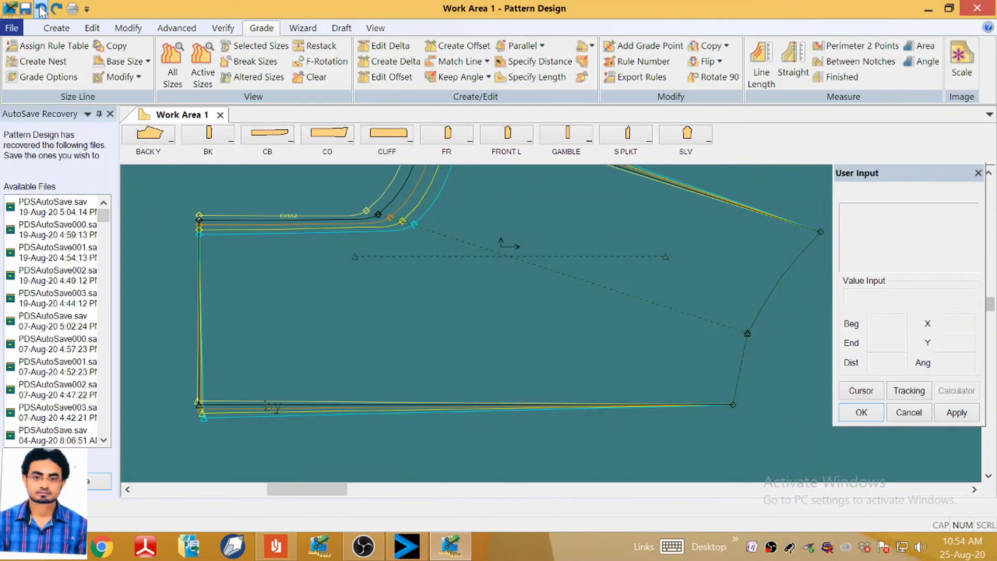
pyautogui.click(41, 10)
# Undo the Delta Y grade rule edit at the front right's centre-front neck corner.
pyautogui.scroll(-2, 286, 409)
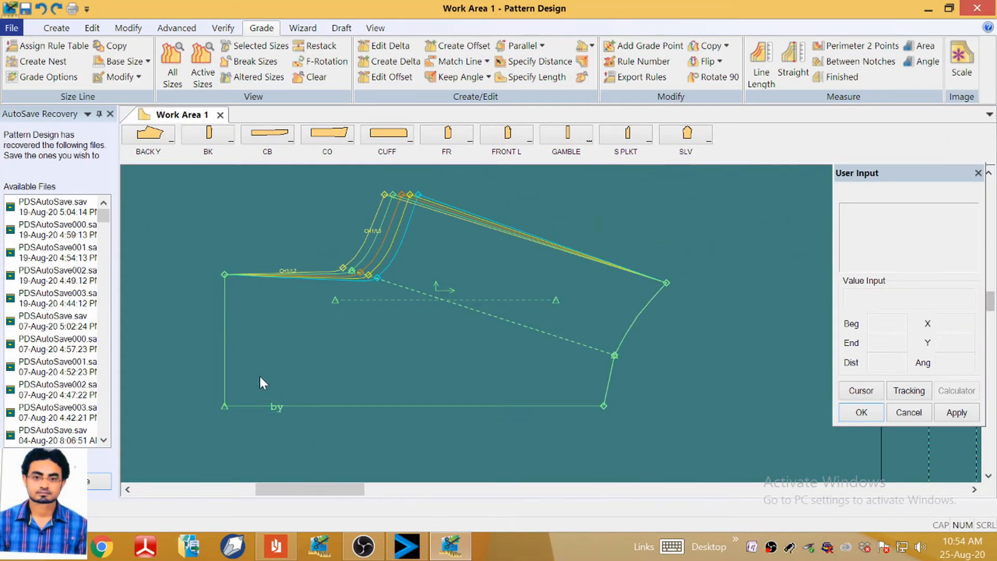
pyautogui.scroll(-3, 244, 290)
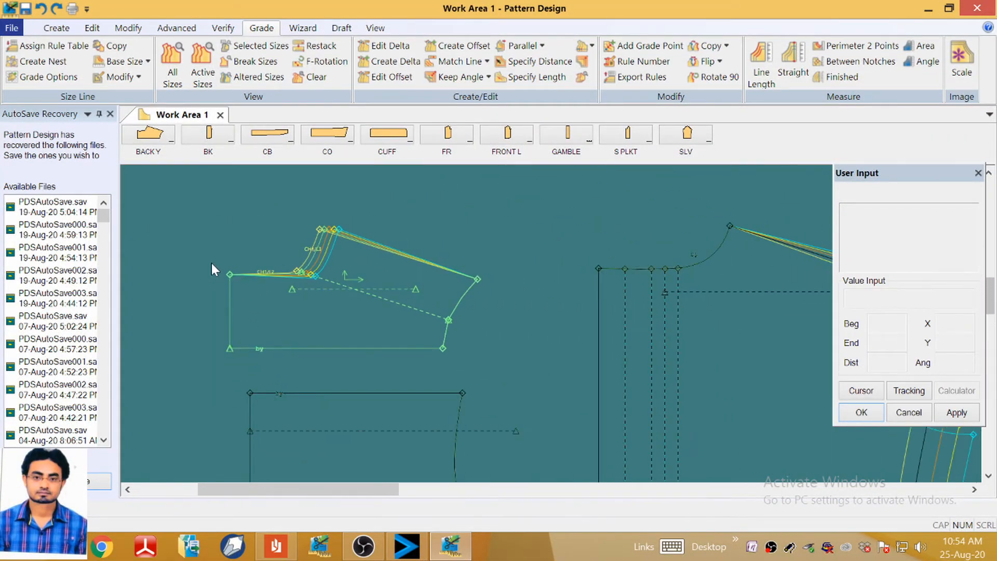
pyautogui.scroll(-2, 211, 263)
pyautogui.scroll(-3, 456, 251)
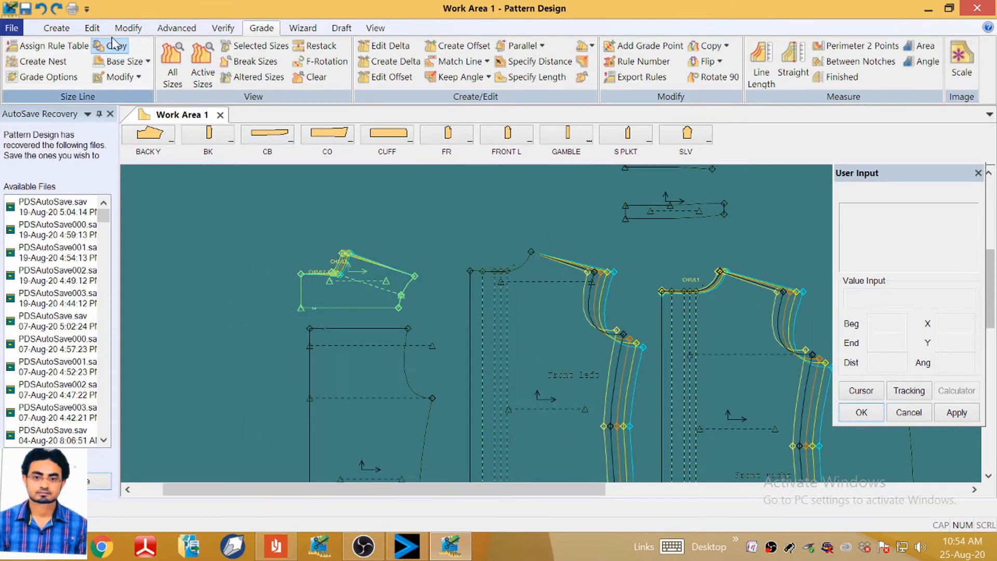
pyautogui.click(41, 10)
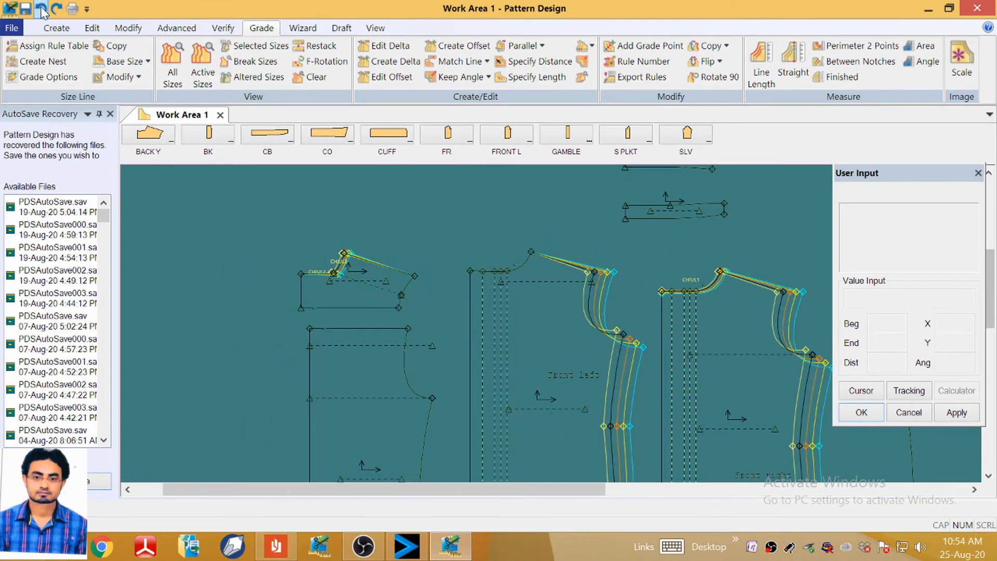
pyautogui.click(45, 10)
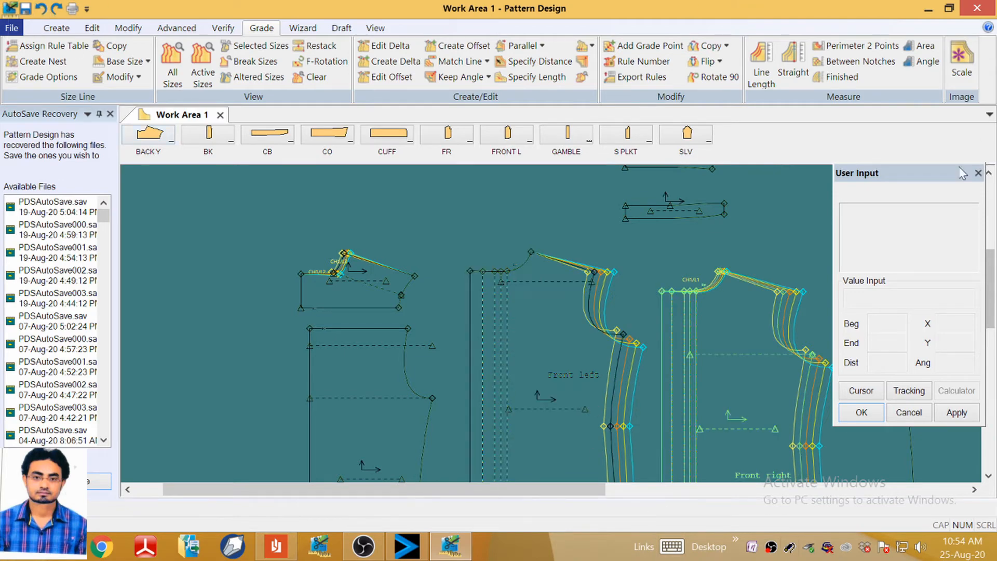
pyautogui.scroll(-2, 513, 222)
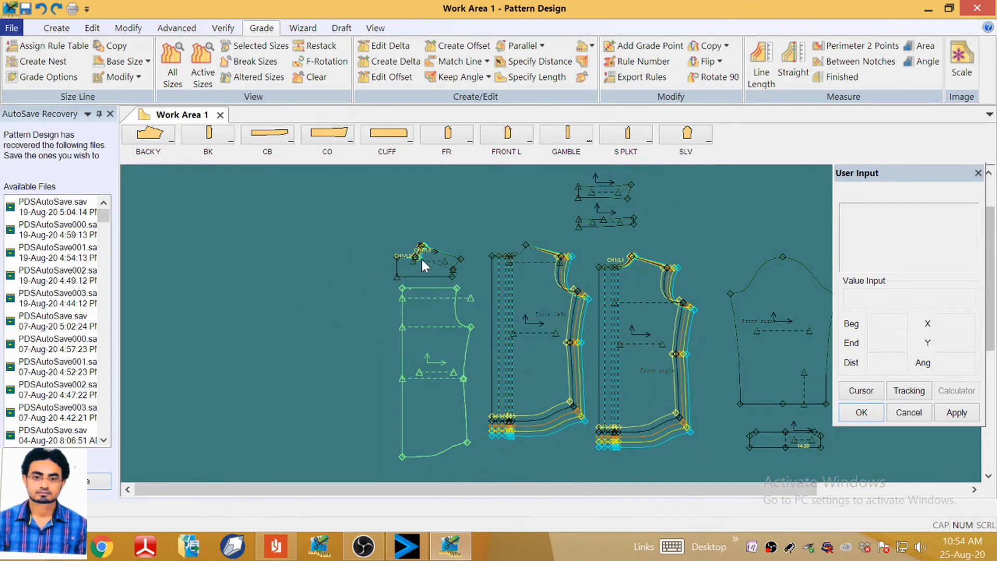
pyautogui.scroll(4, 422, 261)
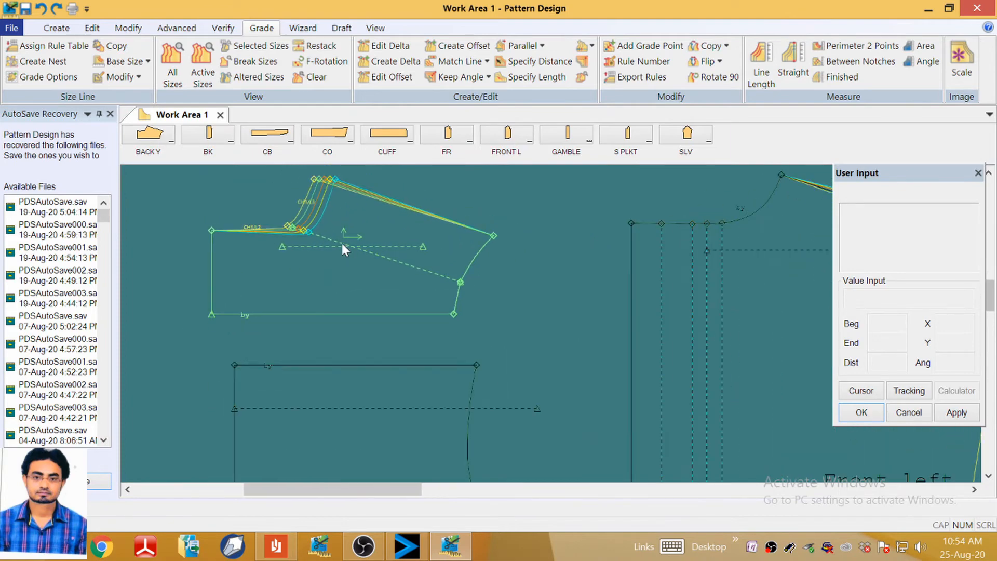
# Copy the X grade rule from the front right's neck-shoulder point to the matching point on the front left.
pyautogui.scroll(-3, 343, 250)
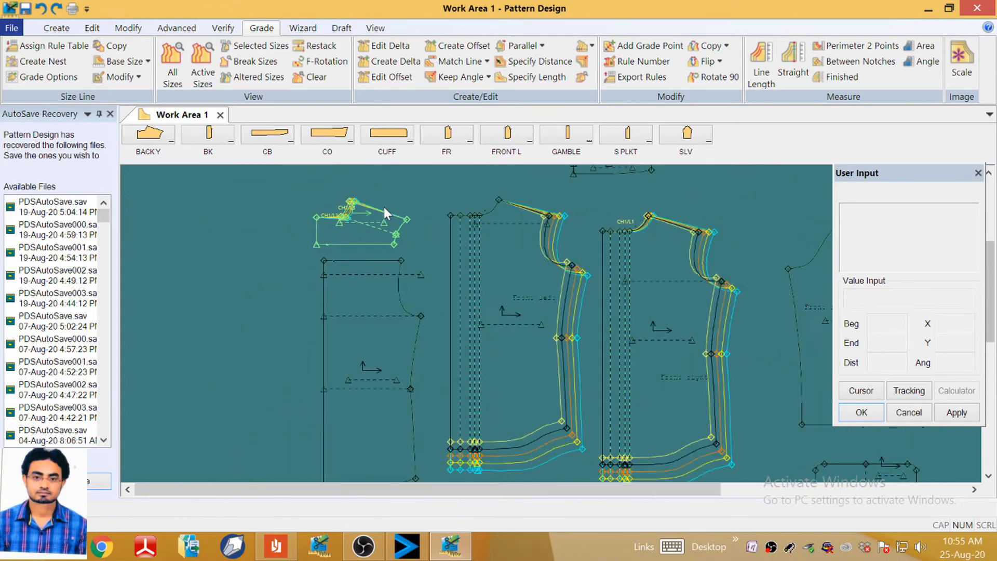
pyautogui.scroll(3, 491, 202)
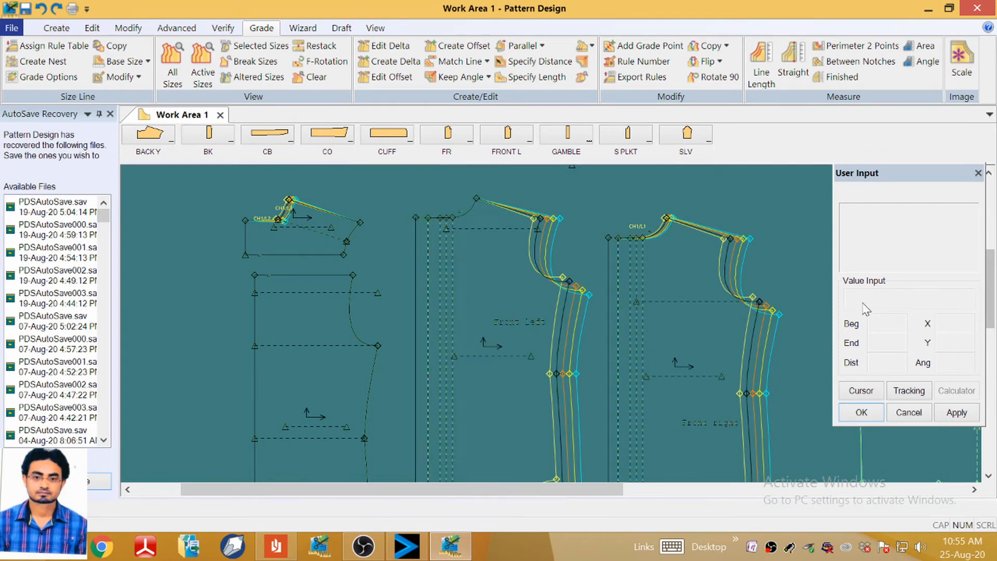
pyautogui.click(726, 45)
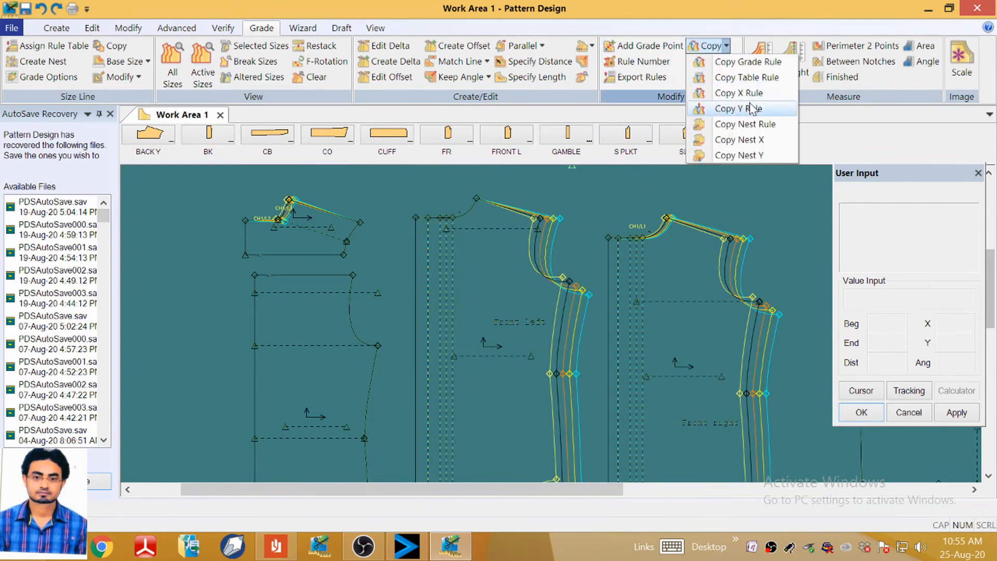
pyautogui.click(739, 93)
pyautogui.click(665, 217)
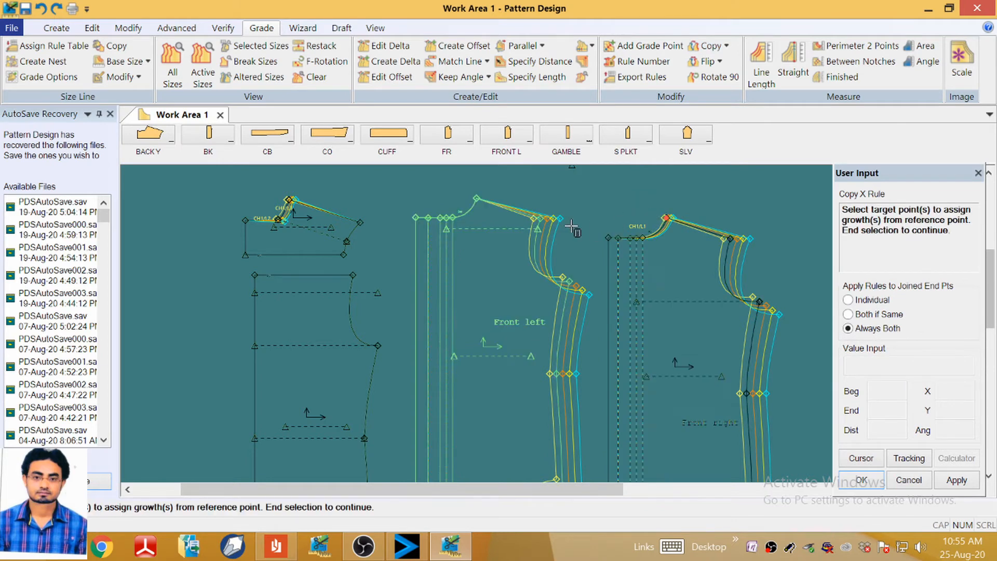
pyautogui.rightClick(511, 190)
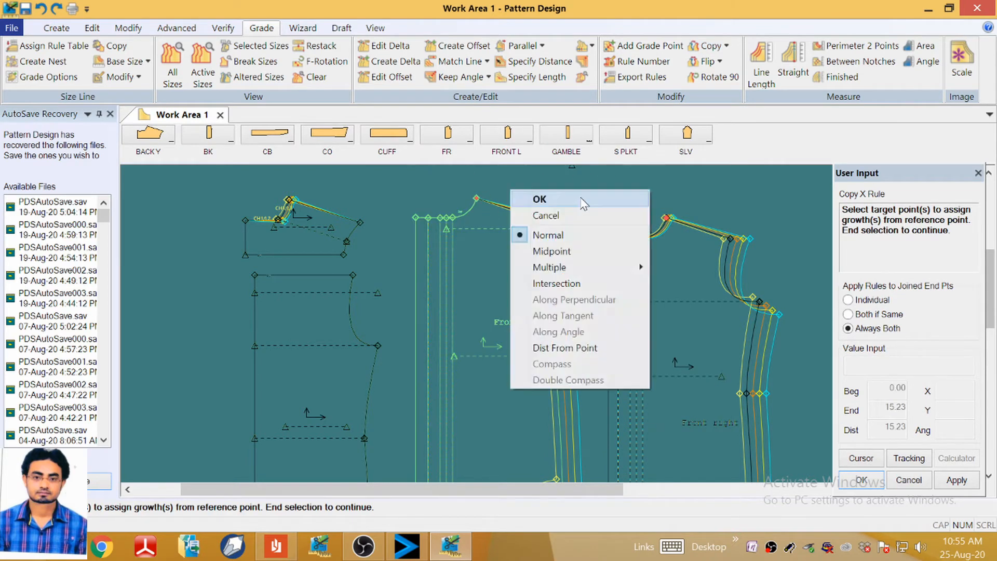
pyautogui.click(527, 197)
pyautogui.scroll(1, 478, 198)
pyautogui.rightClick(427, 194)
pyautogui.click(427, 194)
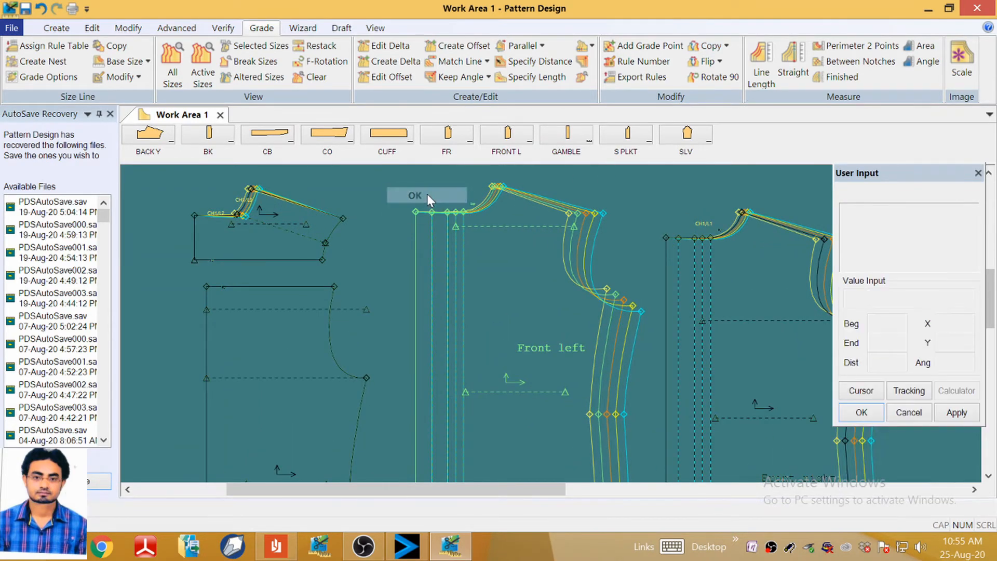
# Copy the X grade rule from the front left's shoulder tip at the armhole to the back yoke's shoulder tip.
pyautogui.scroll(-4, 427, 194)
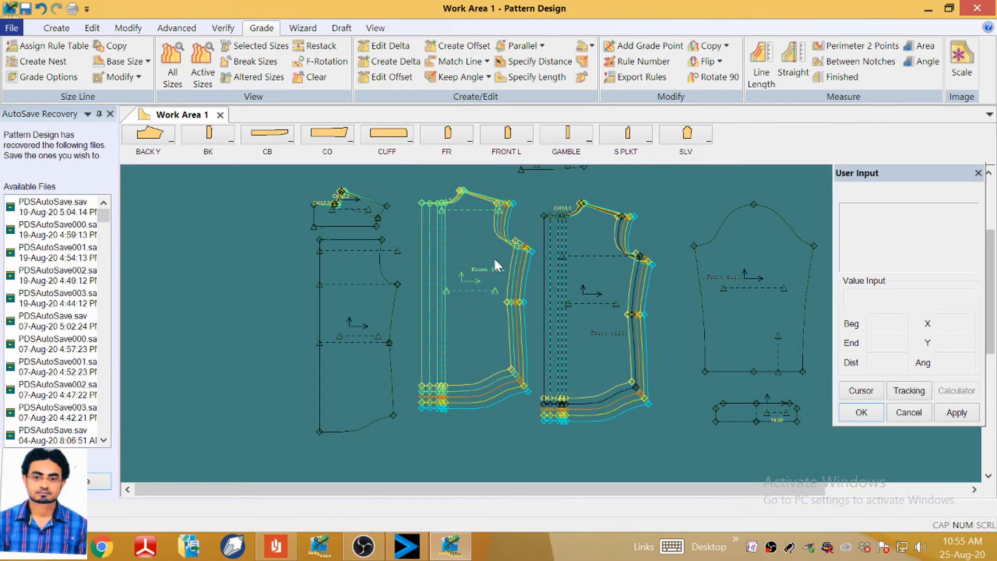
pyautogui.scroll(3, 366, 194)
pyautogui.scroll(1, 401, 204)
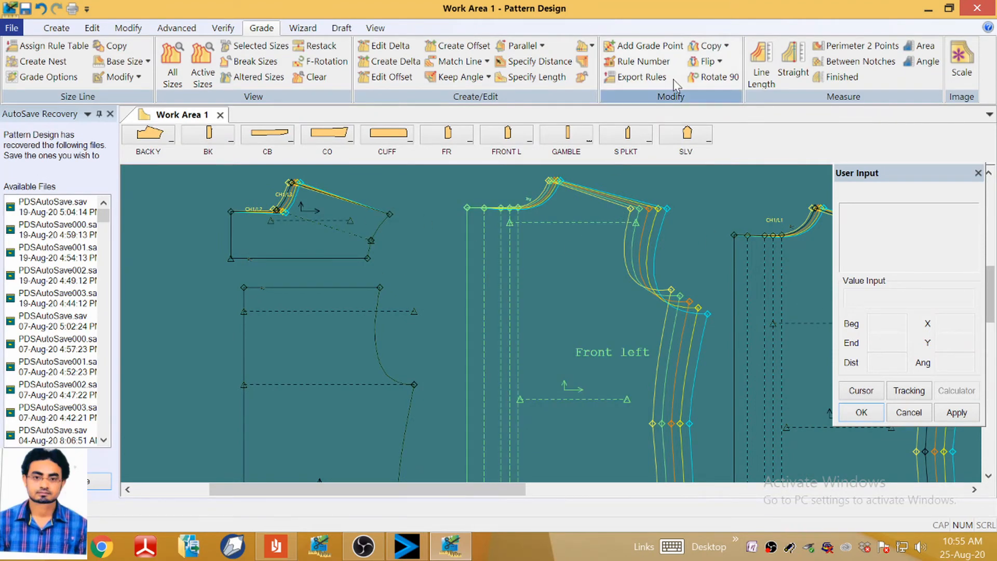
pyautogui.click(726, 45)
pyautogui.click(742, 99)
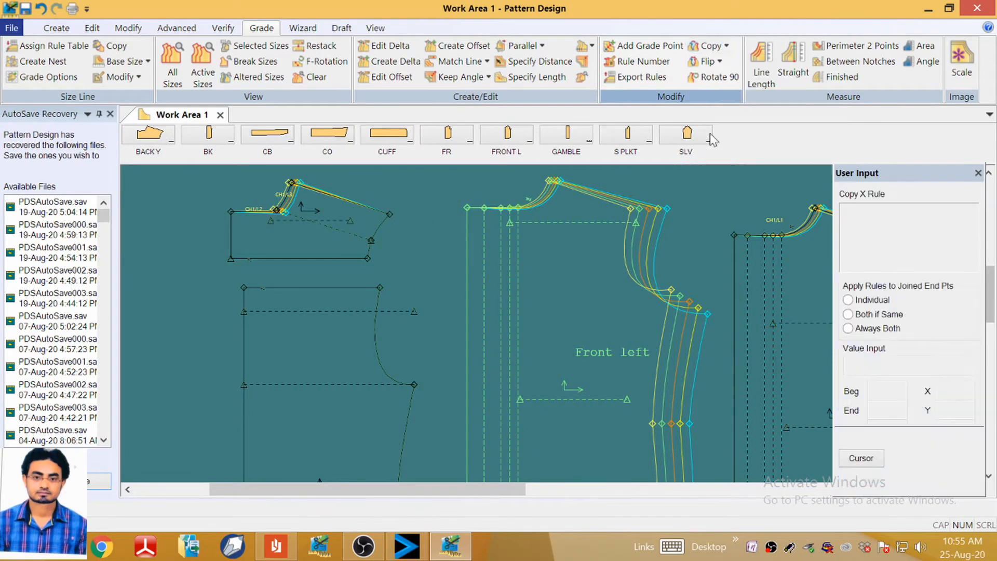
pyautogui.click(638, 214)
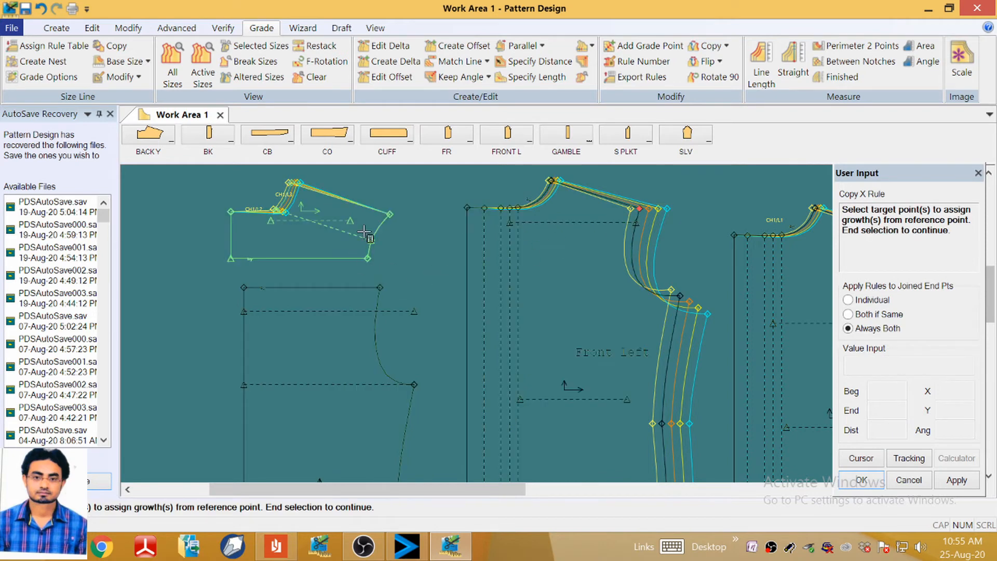
pyautogui.click(390, 215)
pyautogui.rightClick(413, 202)
pyautogui.click(412, 201)
pyautogui.scroll(-1, 442, 232)
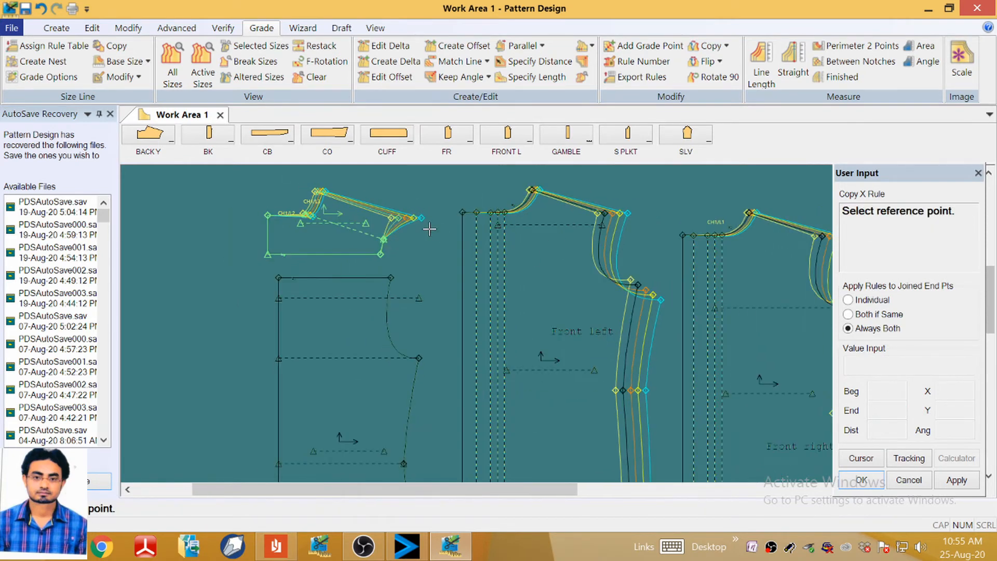
# Set Delta X to 1.50 for every size break at the back yoke's mid-armhole point where the dashed line ends.
pyautogui.scroll(1, 403, 259)
pyautogui.click(391, 46)
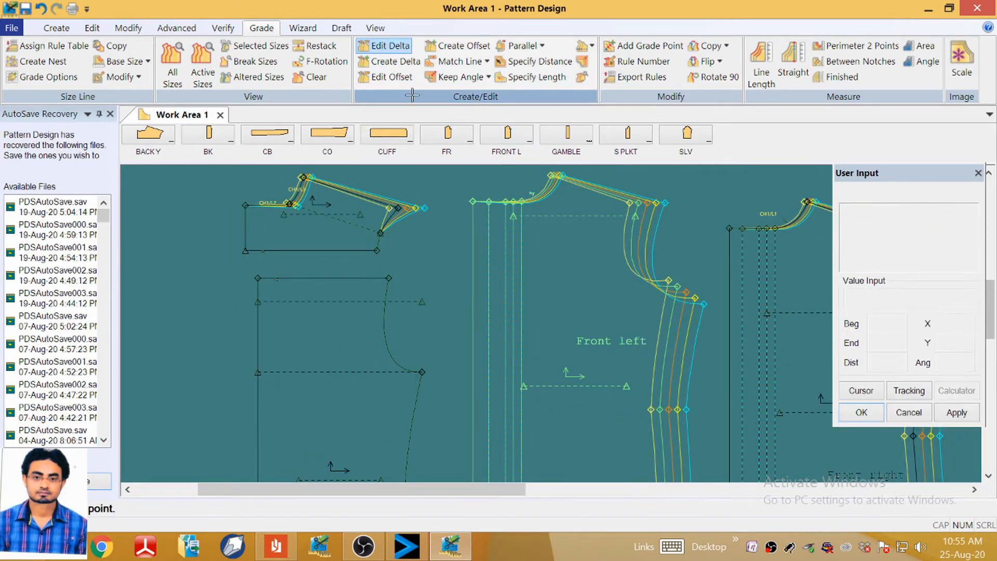
pyautogui.click(380, 233)
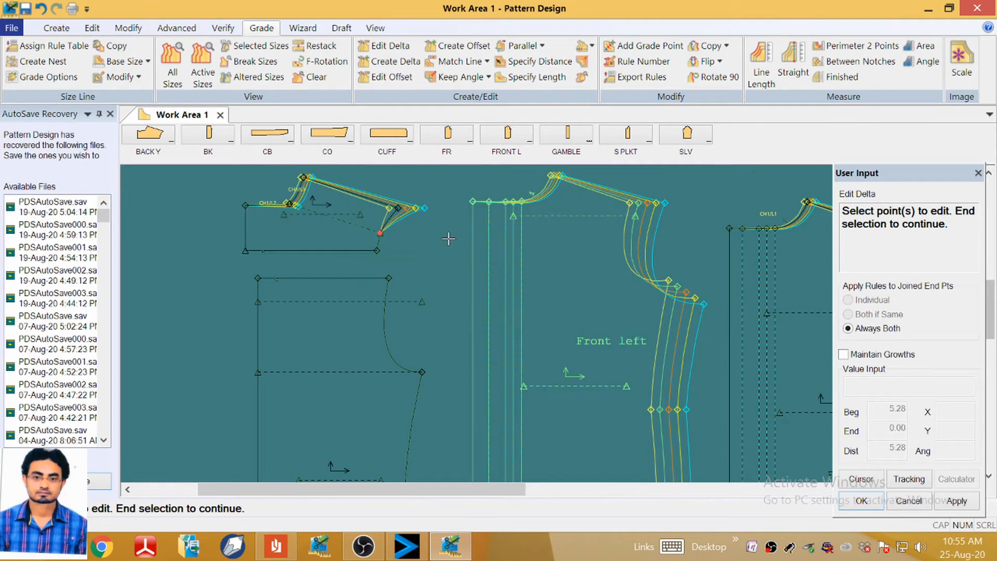
pyautogui.rightClick(381, 233)
pyautogui.click(409, 241)
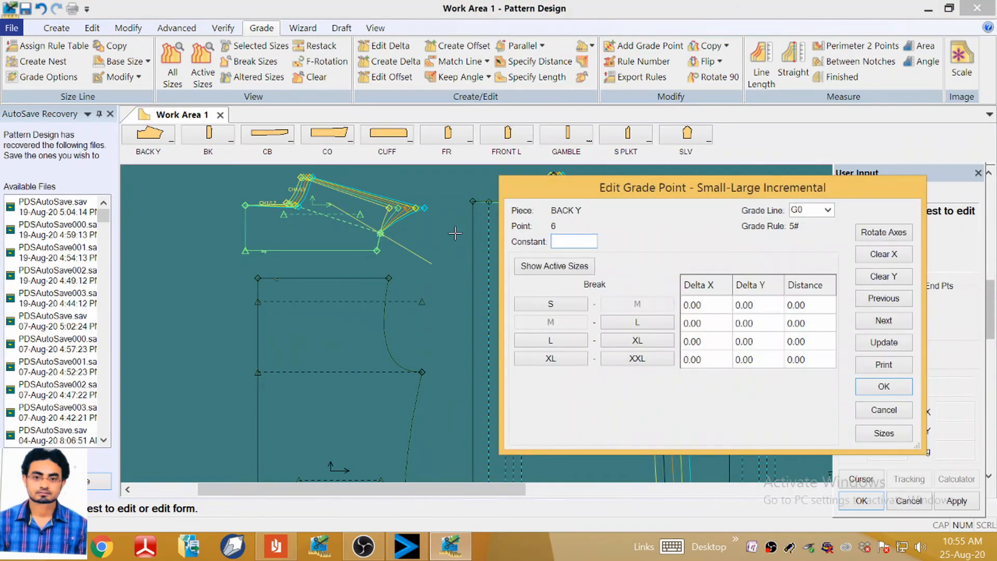
pyautogui.click(891, 256)
pyautogui.write('1')
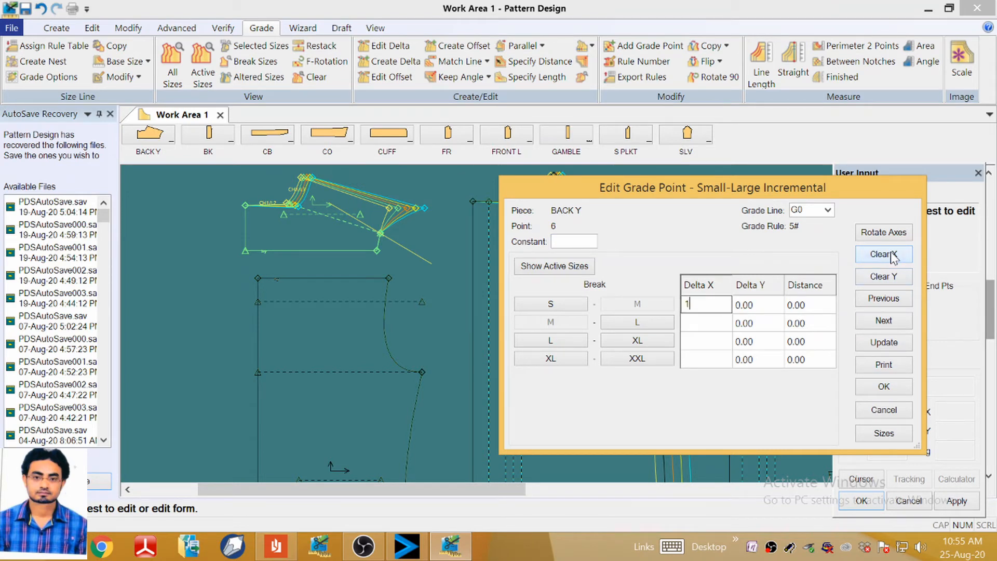
pyautogui.write('.50')
pyautogui.click(885, 343)
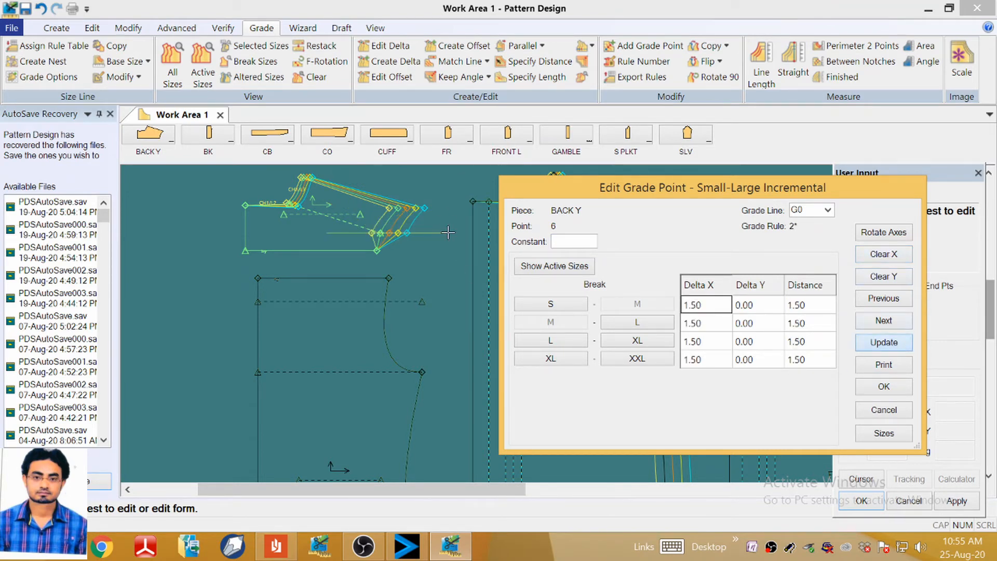
pyautogui.rightClick(411, 273)
pyautogui.click(414, 279)
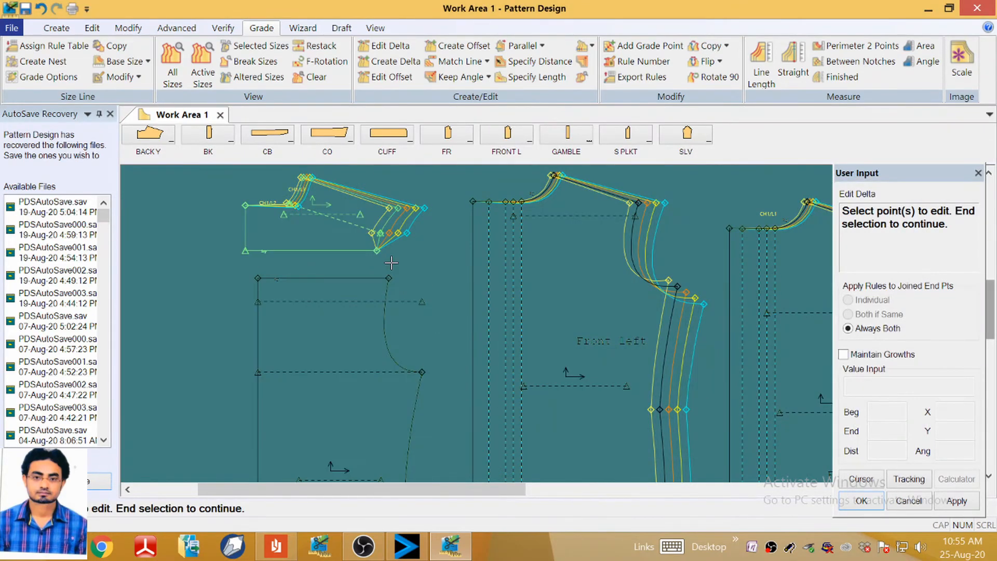
# Switch to the spec sheet PDF in Reader and examine the back view sketch and size measurement chart for the yoke measurements.
pyautogui.click(276, 546)
pyautogui.scroll(6, 450, 226)
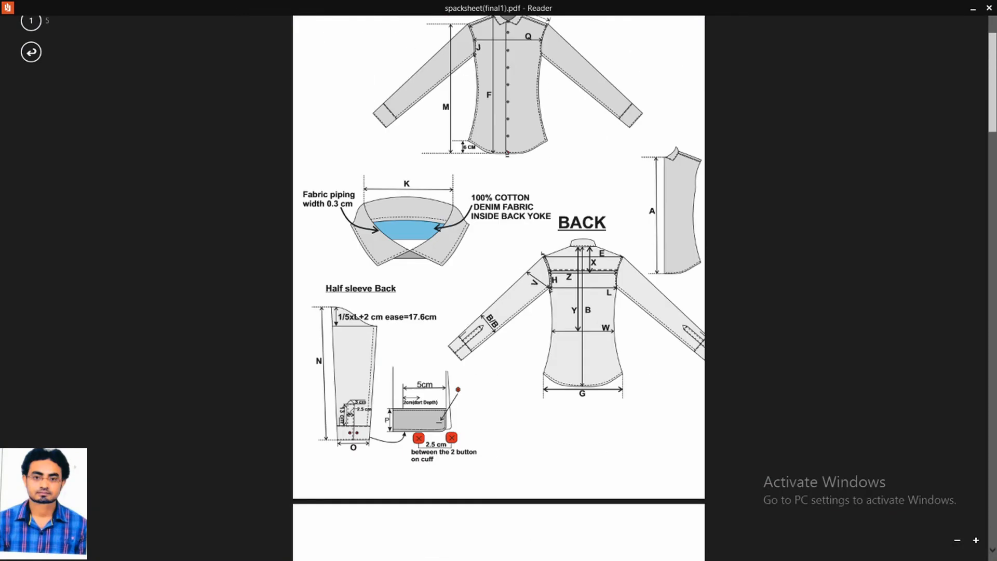
pyautogui.scroll(-2, 591, 291)
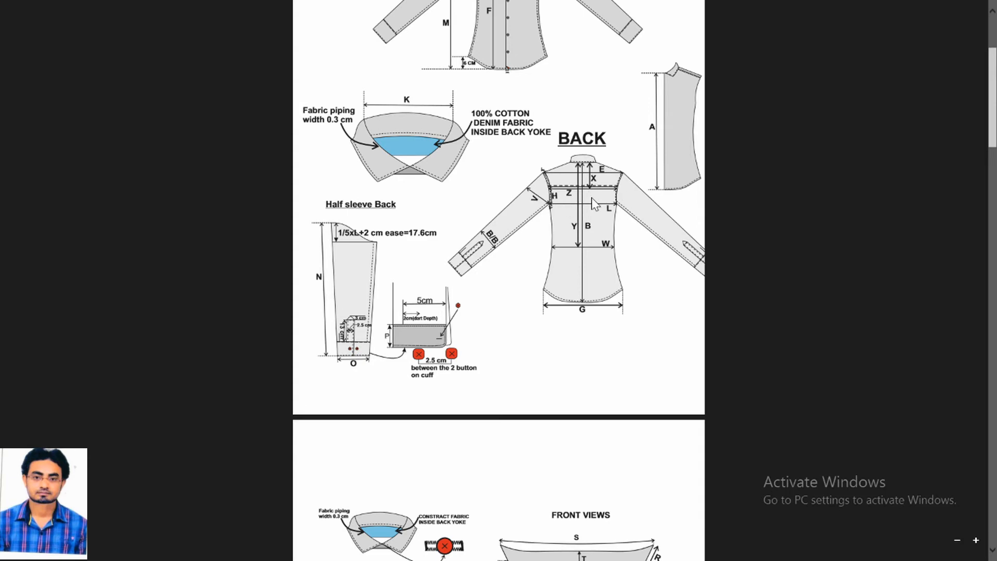
pyautogui.scroll(-8, 595, 204)
pyautogui.scroll(8, 594, 203)
pyautogui.scroll(-20, 591, 198)
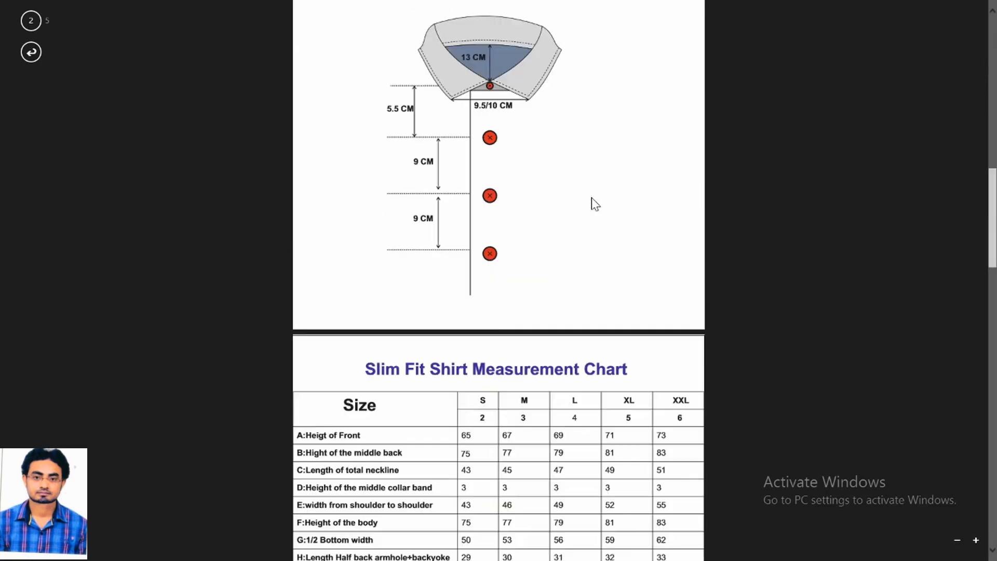
pyautogui.scroll(10, 315, 253)
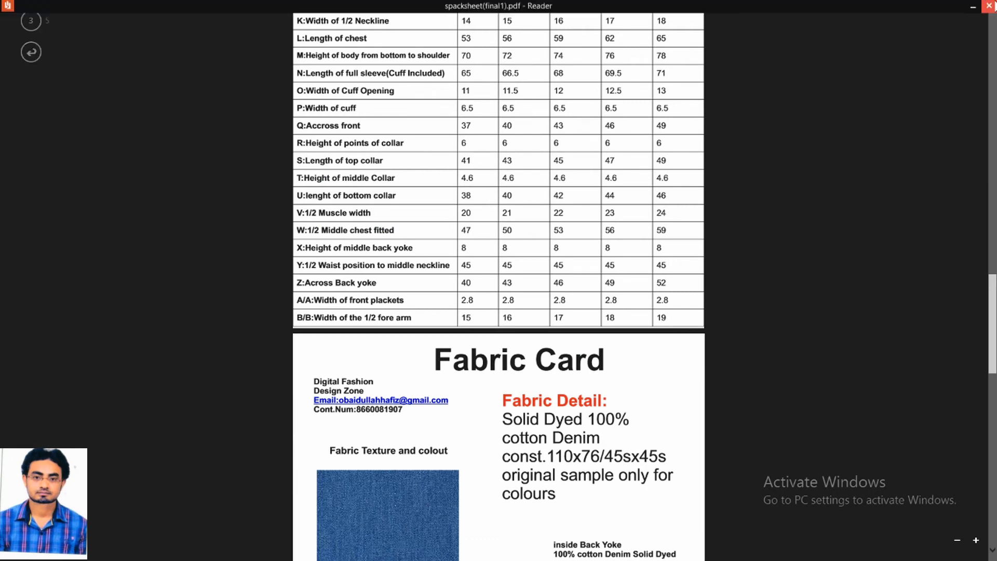
pyautogui.click(974, 7)
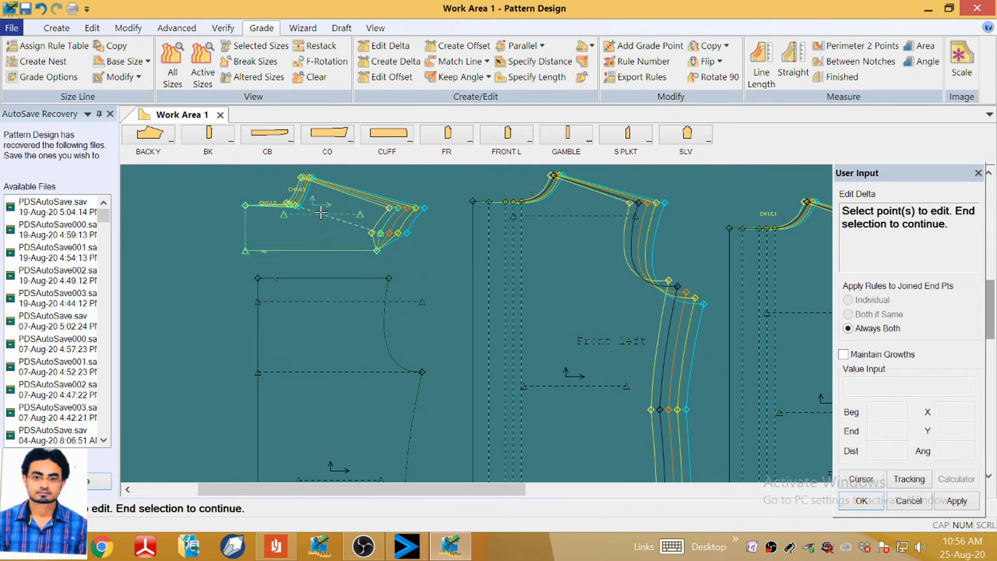
# Try a Delta X of 1.50 for every size break at the back yoke's lower armhole corner, and undo it.
pyautogui.click(389, 46)
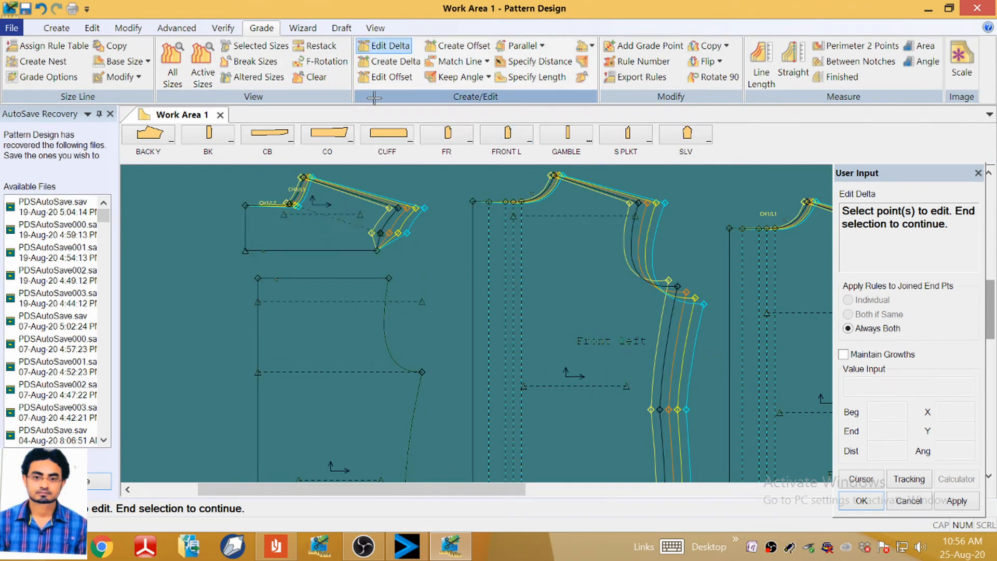
pyautogui.click(379, 252)
pyautogui.rightClick(379, 252)
pyautogui.click(401, 257)
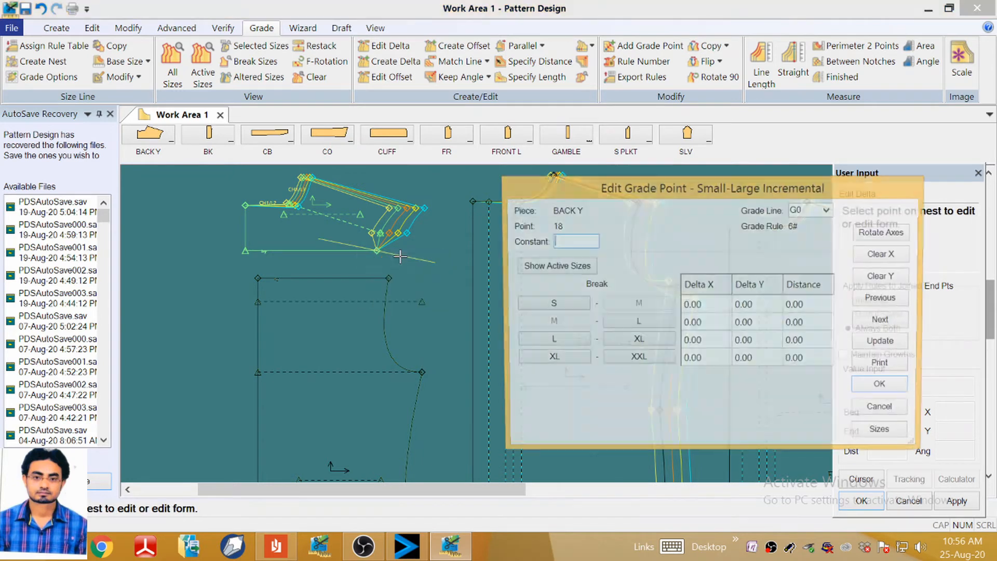
pyautogui.click(888, 255)
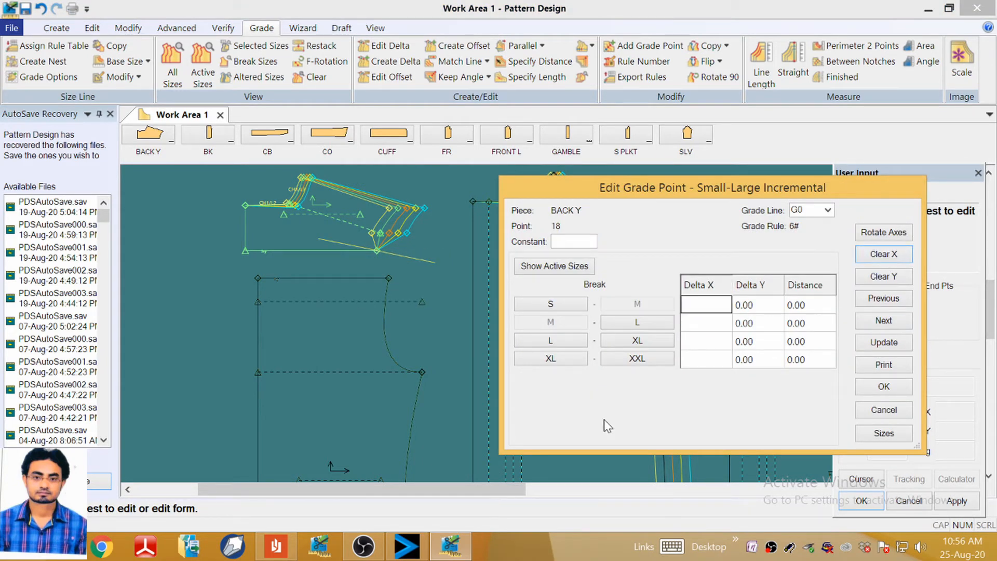
pyautogui.write('1.5')
pyautogui.click(900, 345)
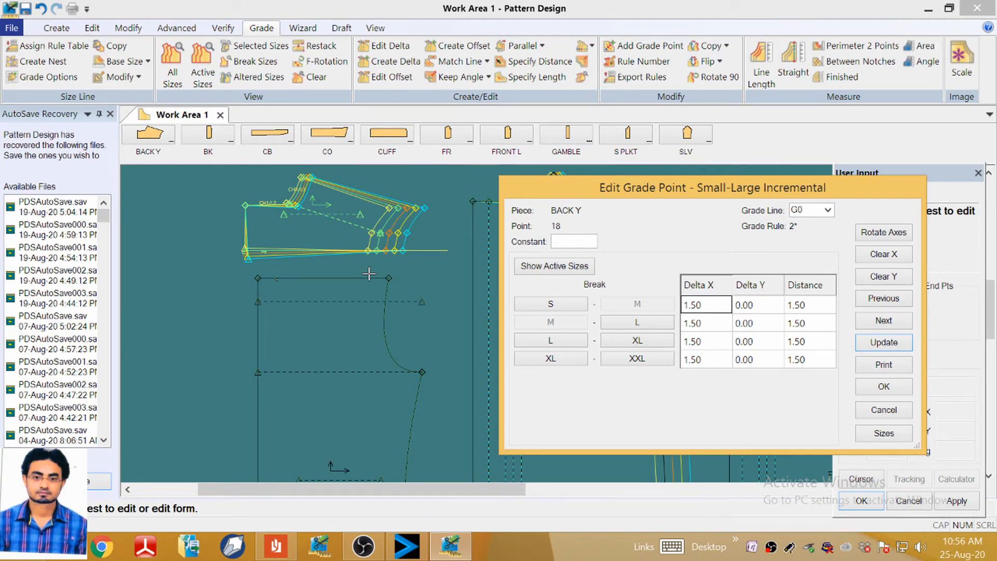
pyautogui.scroll(2, 291, 264)
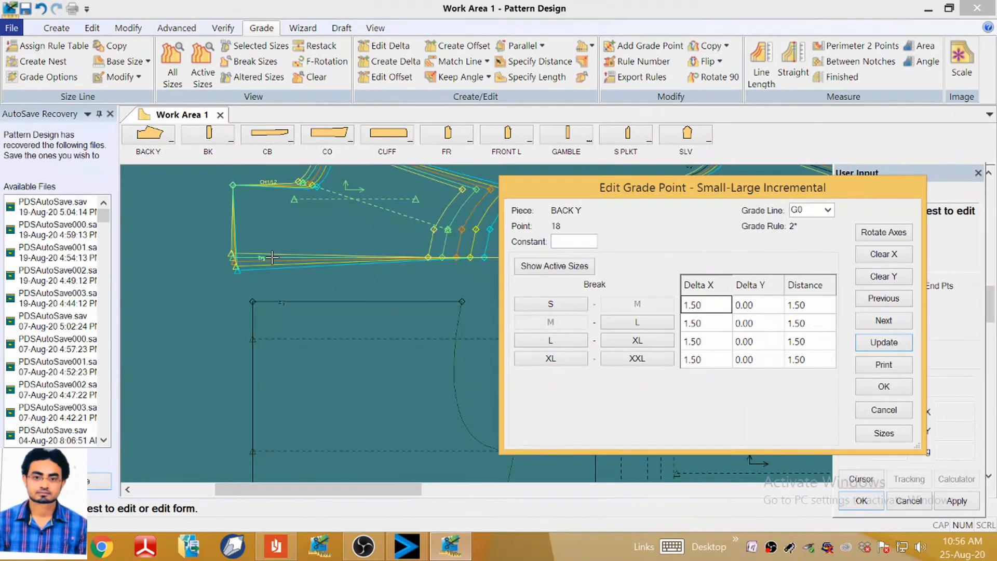
pyautogui.rightClick(322, 281)
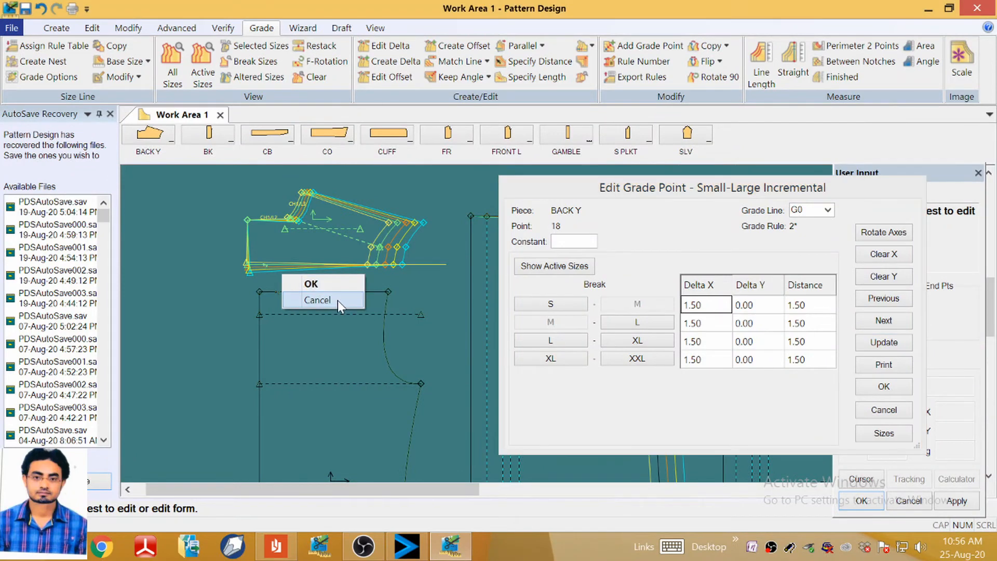
pyautogui.click(338, 300)
pyautogui.click(41, 8)
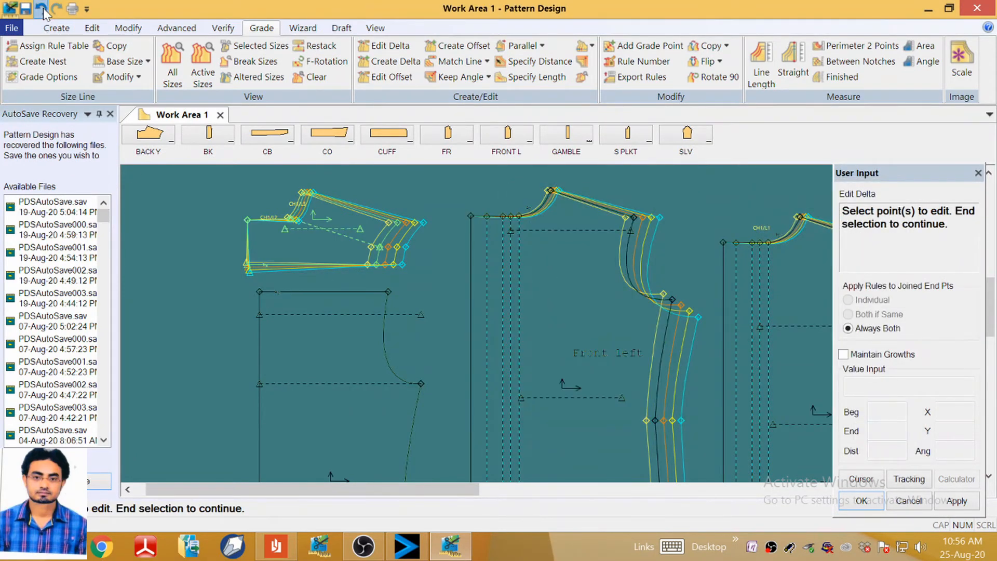
# Add a grade point at the back yoke's lower centre-back corner.
pyautogui.scroll(2, 248, 254)
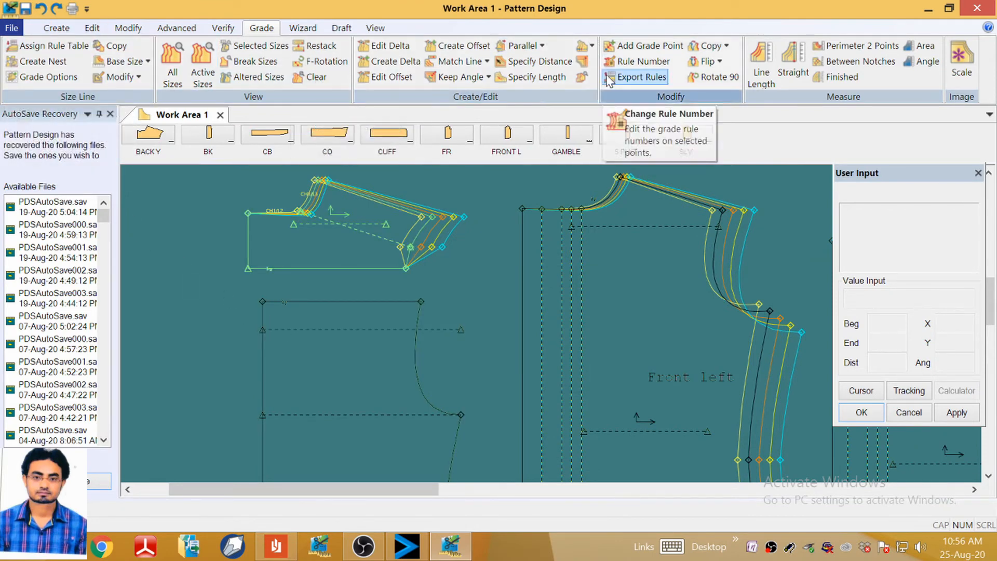
pyautogui.click(646, 47)
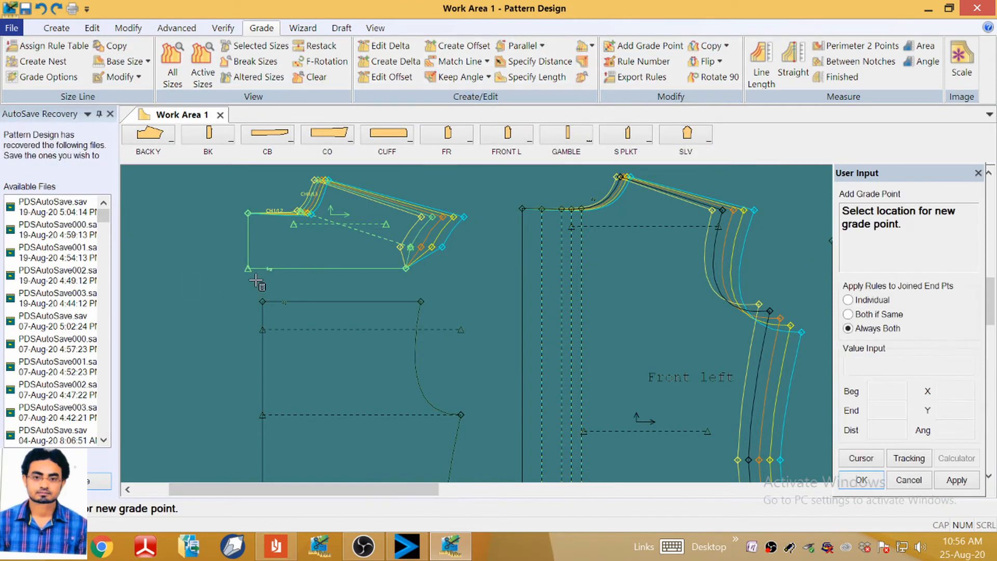
pyautogui.click(254, 270)
# Set Delta X to 1.50 for every size break at the back yoke's lower armhole corner and advance to the next point.
pyautogui.click(390, 46)
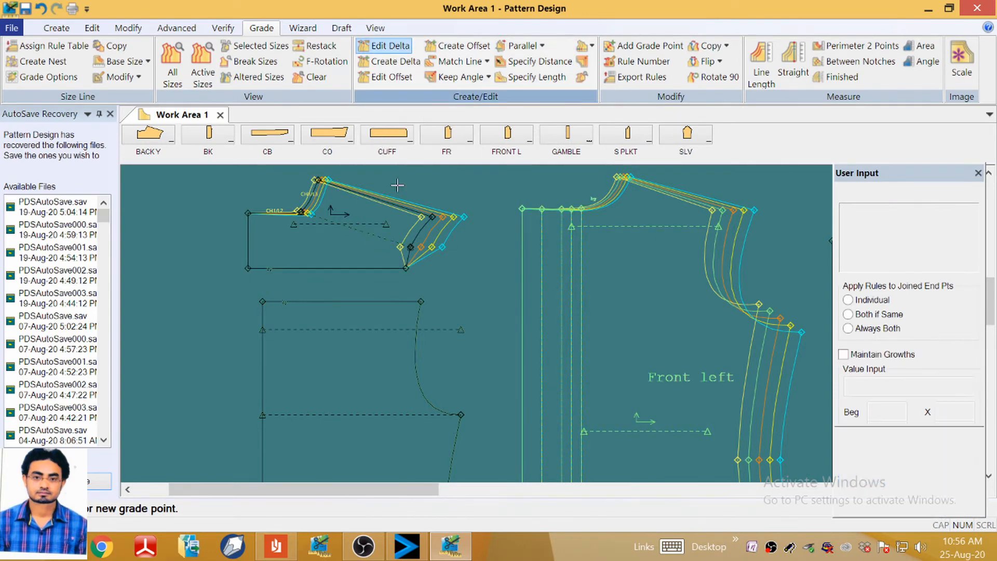
pyautogui.click(404, 269)
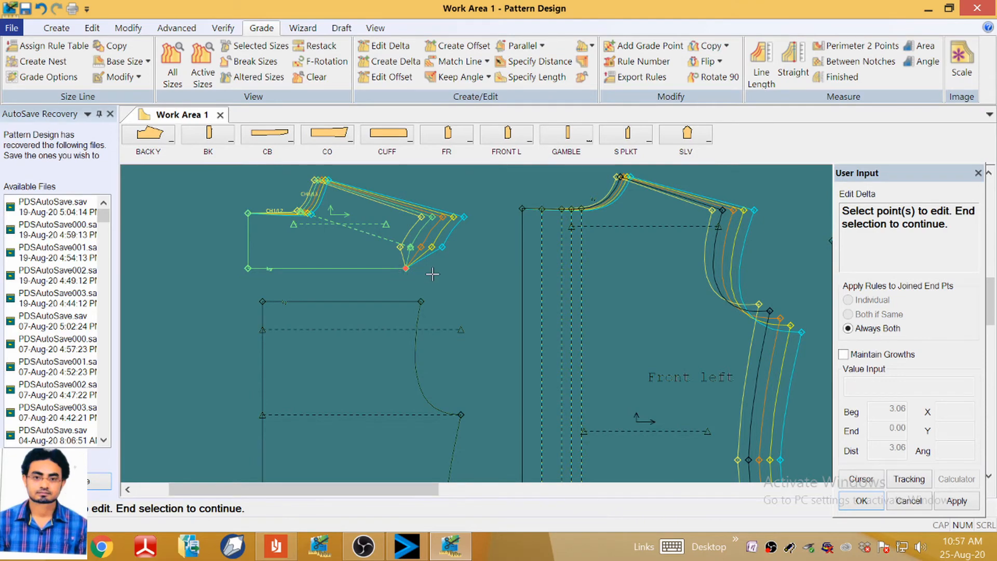
pyautogui.rightClick(433, 274)
pyautogui.click(435, 277)
pyautogui.click(884, 255)
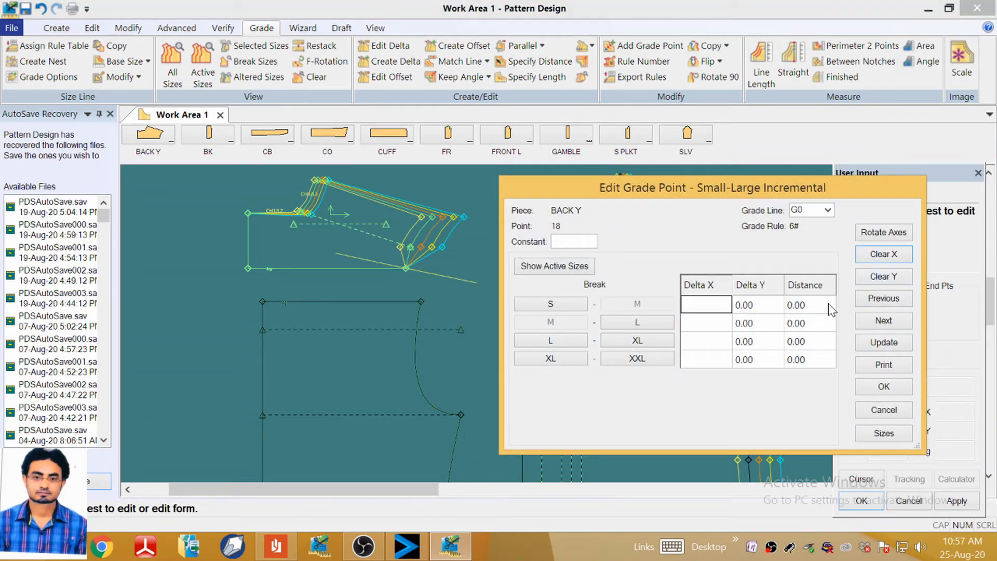
pyautogui.write('1.5')
pyautogui.click(895, 322)
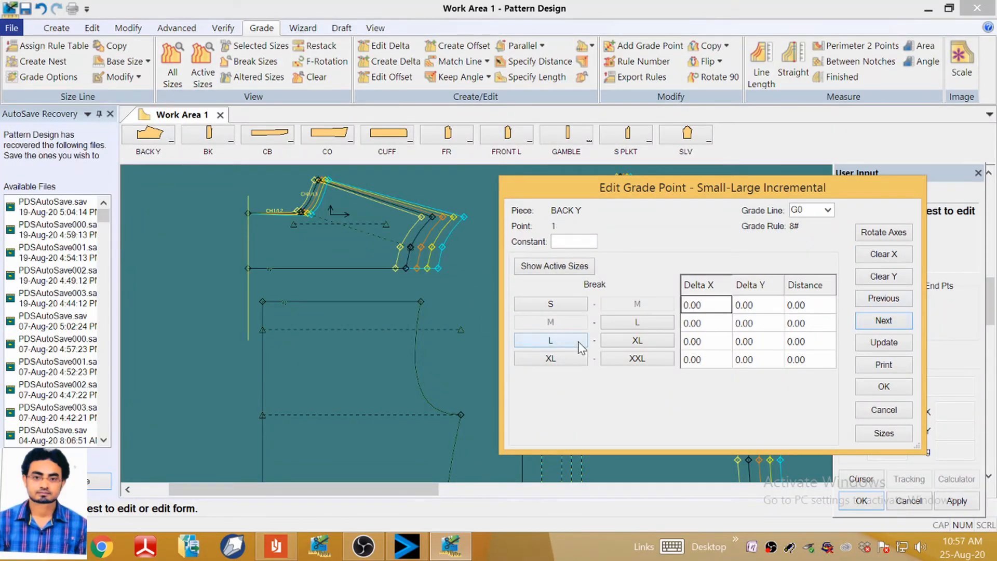
# Accept the yoke's grade point edits and copy the X rule from its lower armhole corner to the back piece's upper armhole corner.
pyautogui.click(884, 387)
pyautogui.scroll(3, 358, 332)
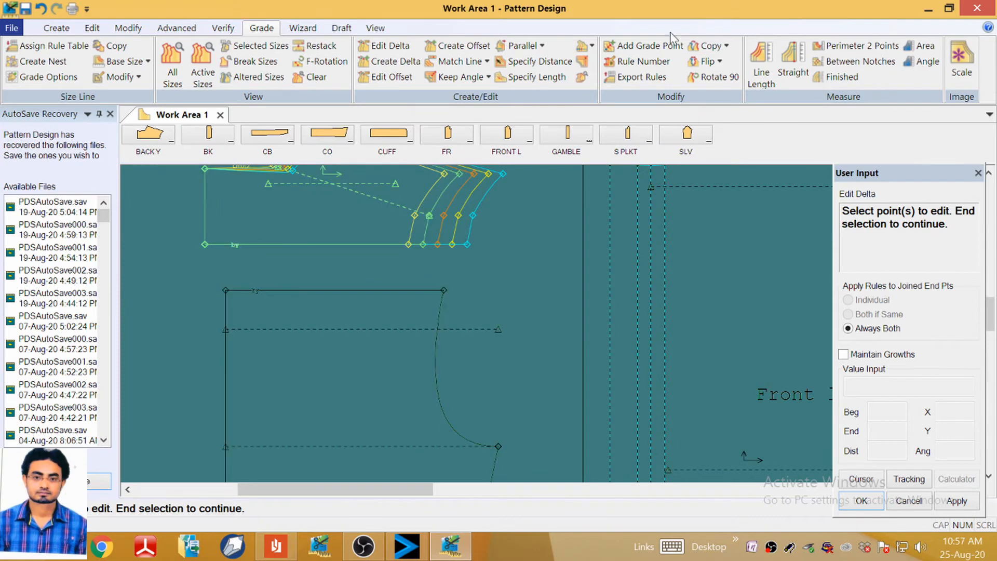
pyautogui.click(725, 45)
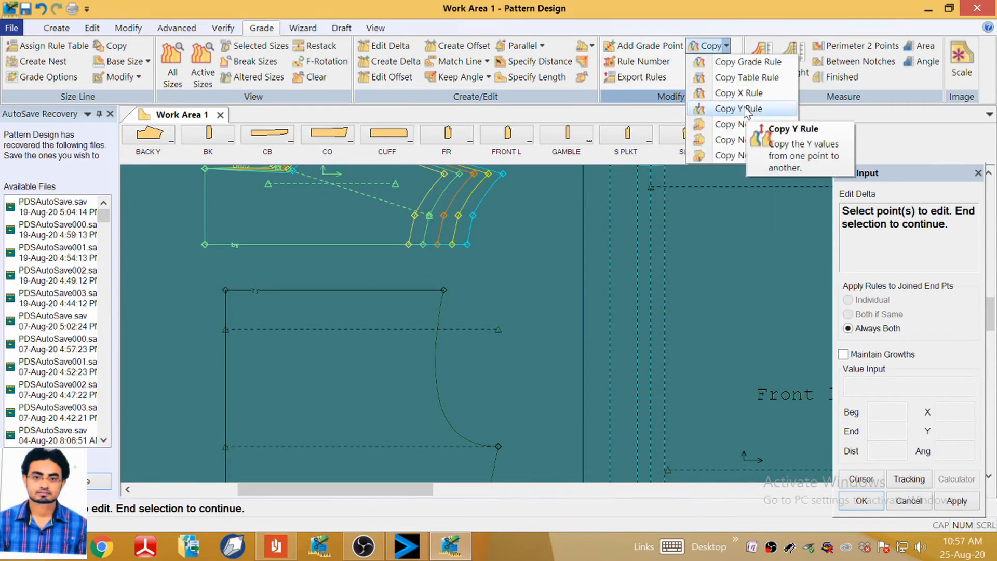
pyautogui.click(746, 94)
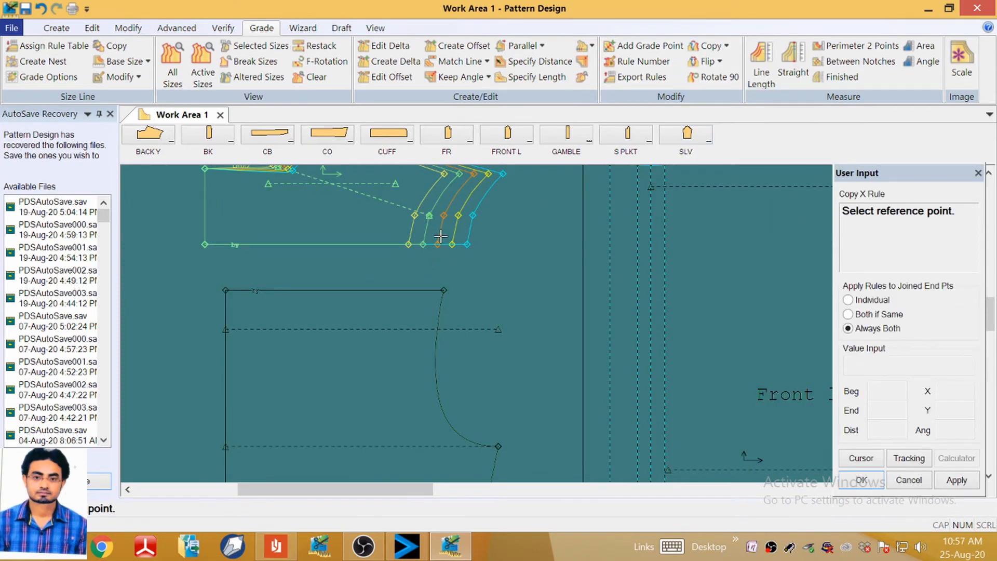
pyautogui.click(422, 250)
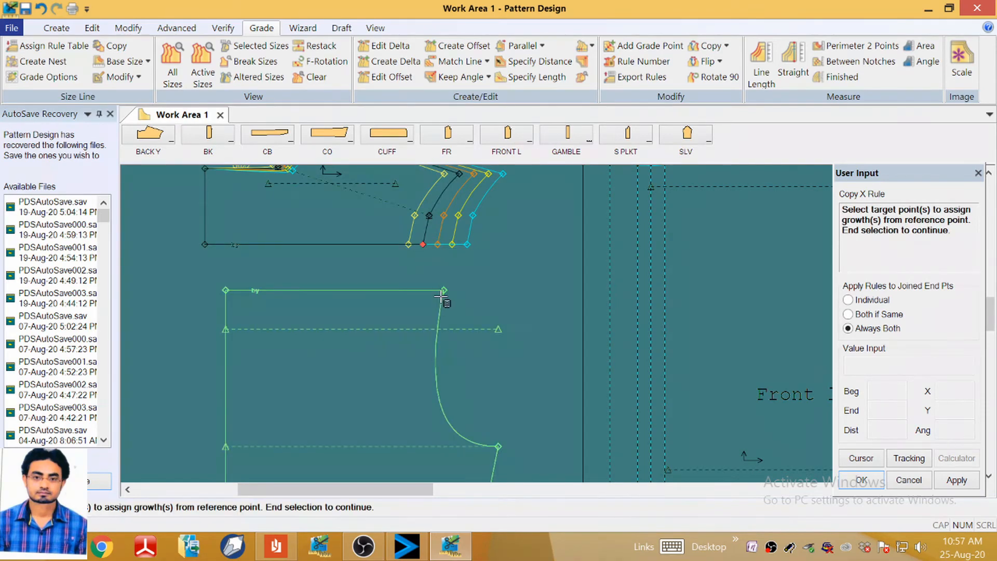
pyautogui.rightClick(518, 267)
pyautogui.click(518, 268)
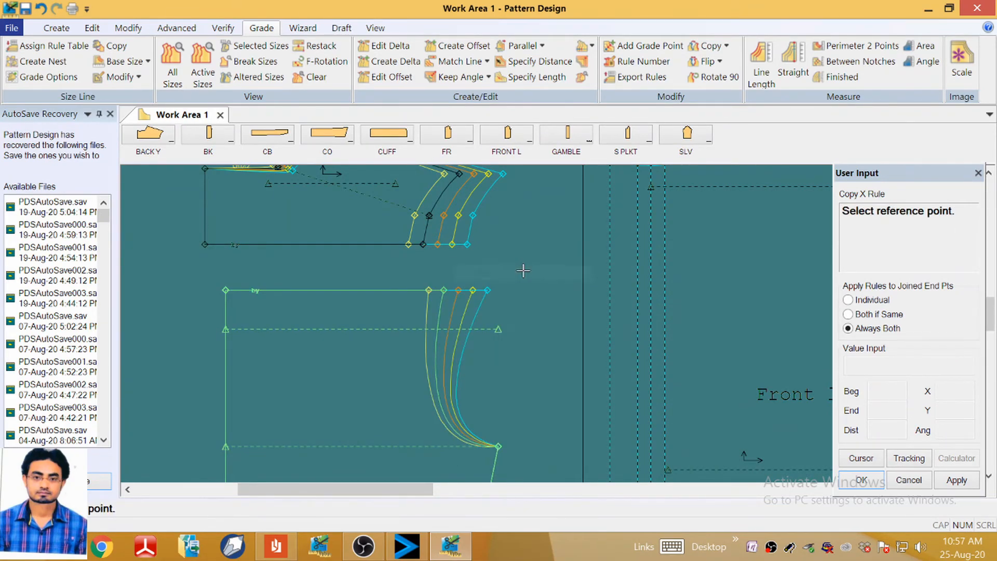
# Copy the full grade rule from the right front's underarm point to the back piece's underarm point.
pyautogui.scroll(-3, 509, 260)
pyautogui.scroll(-2, 466, 310)
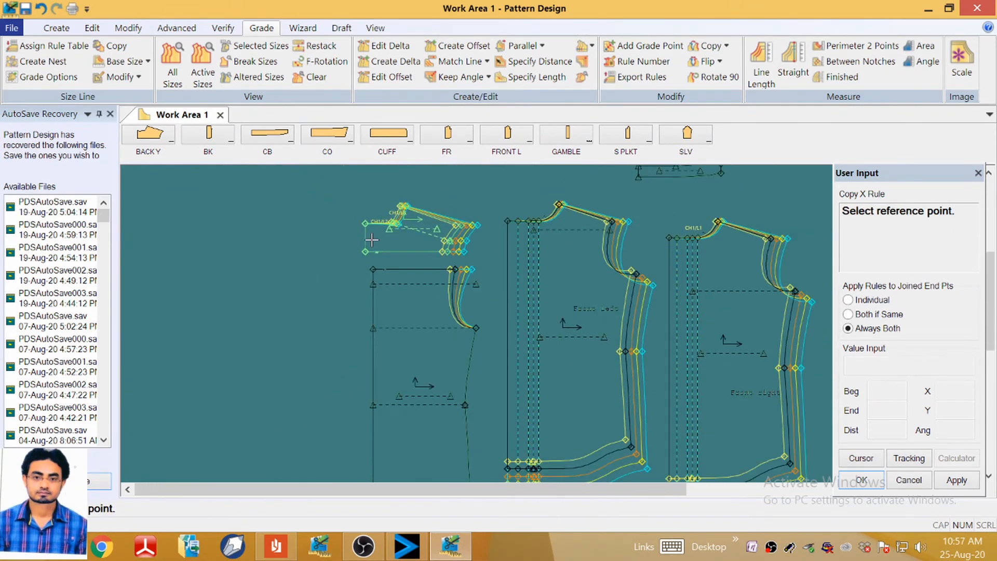
pyautogui.scroll(1, 462, 311)
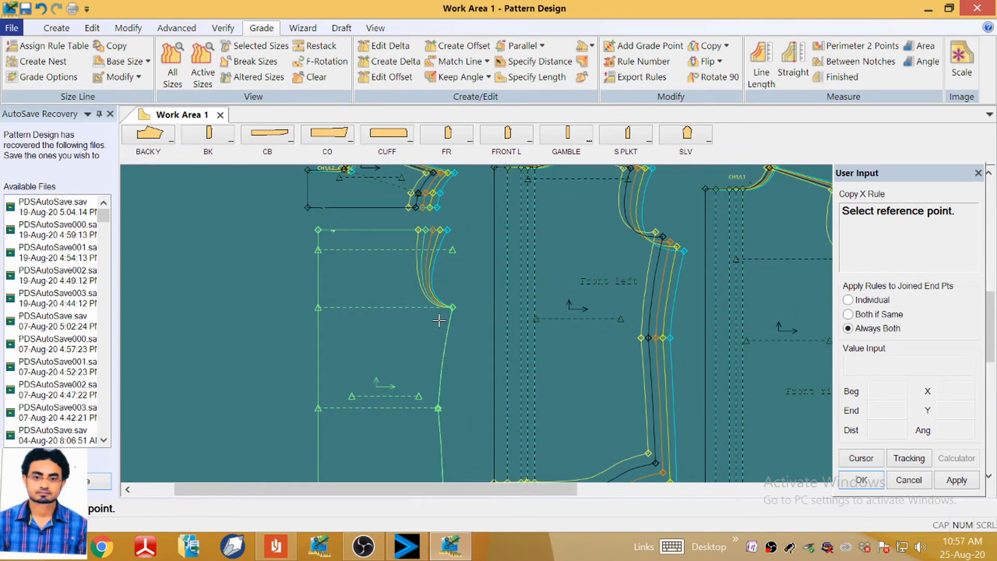
pyautogui.scroll(-3, 439, 321)
pyautogui.scroll(2, 643, 179)
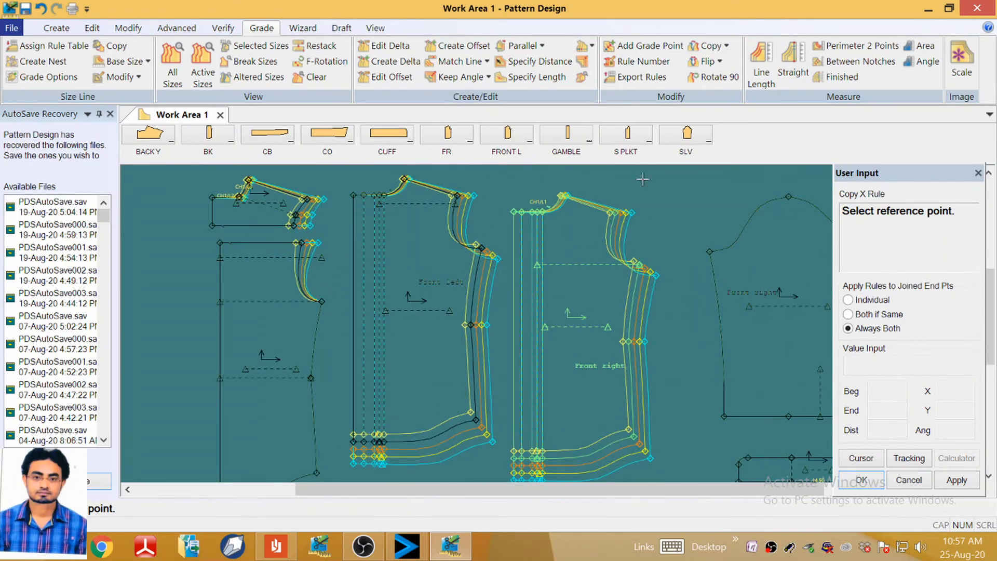
pyautogui.click(726, 46)
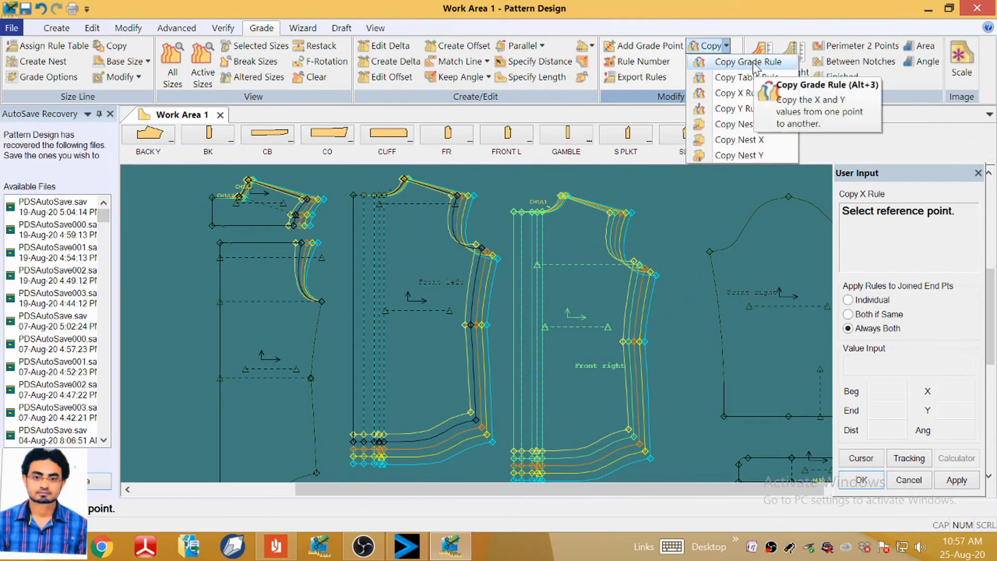
pyautogui.click(755, 63)
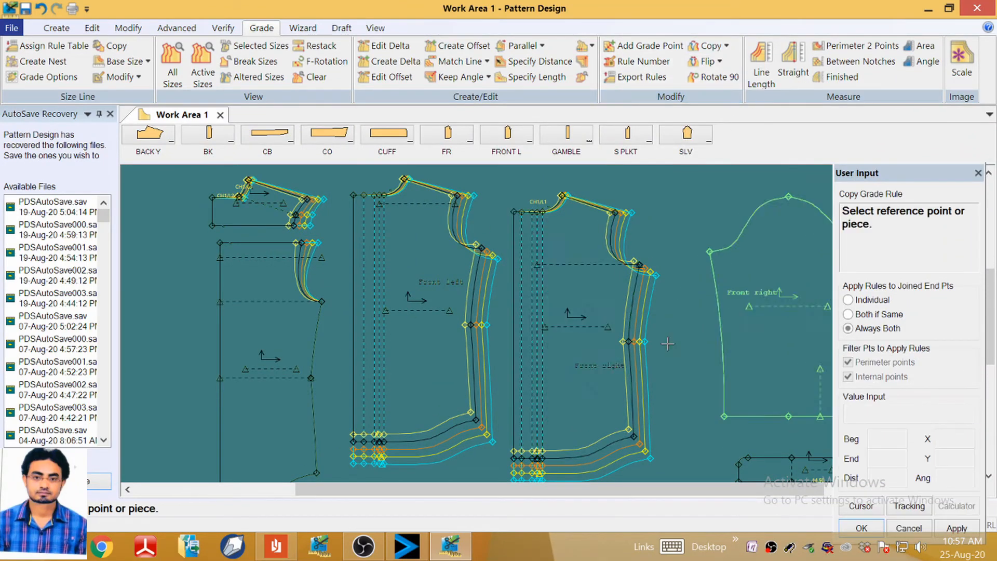
pyautogui.click(636, 263)
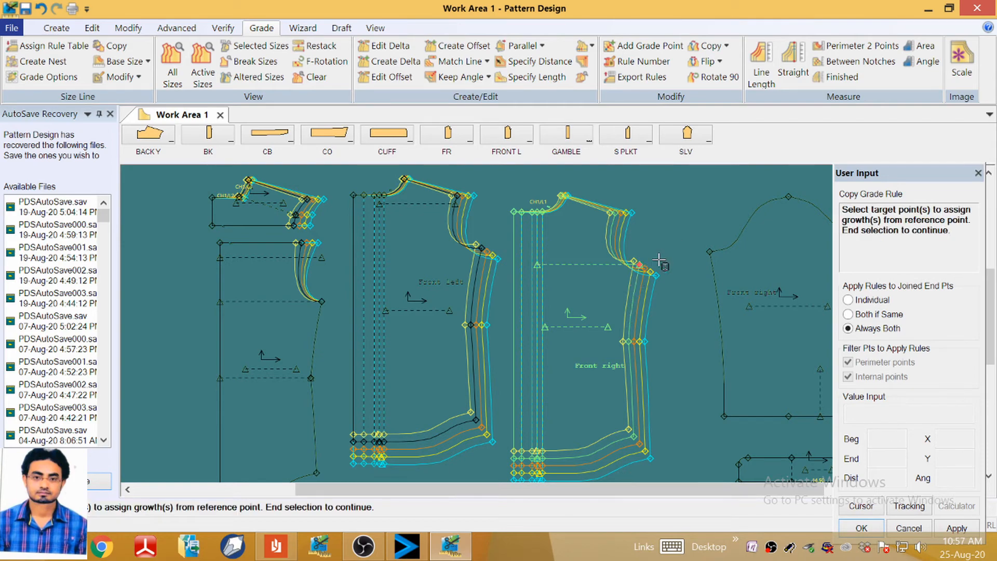
pyautogui.scroll(-1, 636, 263)
pyautogui.scroll(1, 407, 312)
pyautogui.click(386, 289)
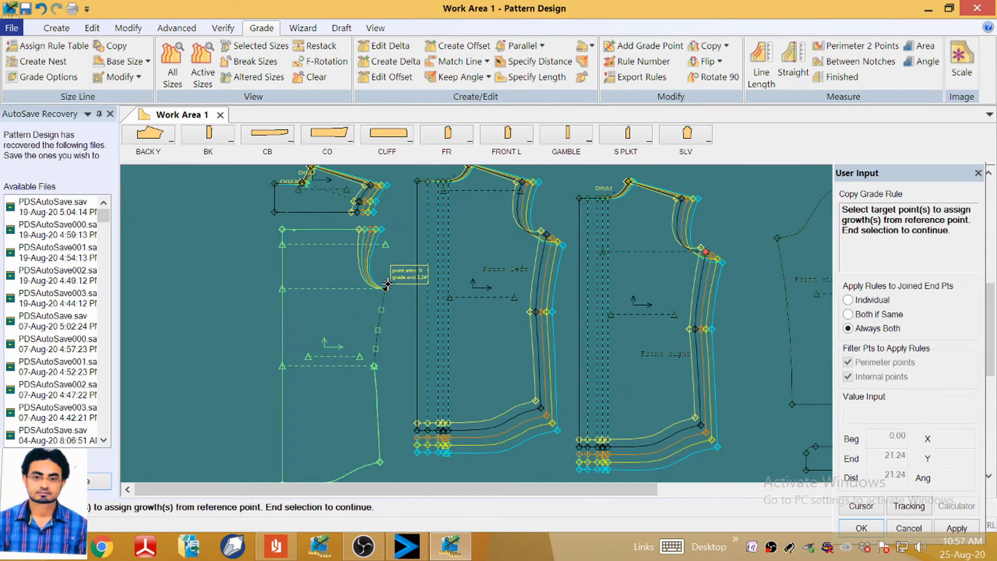
pyautogui.rightClick(410, 271)
pyautogui.click(358, 270)
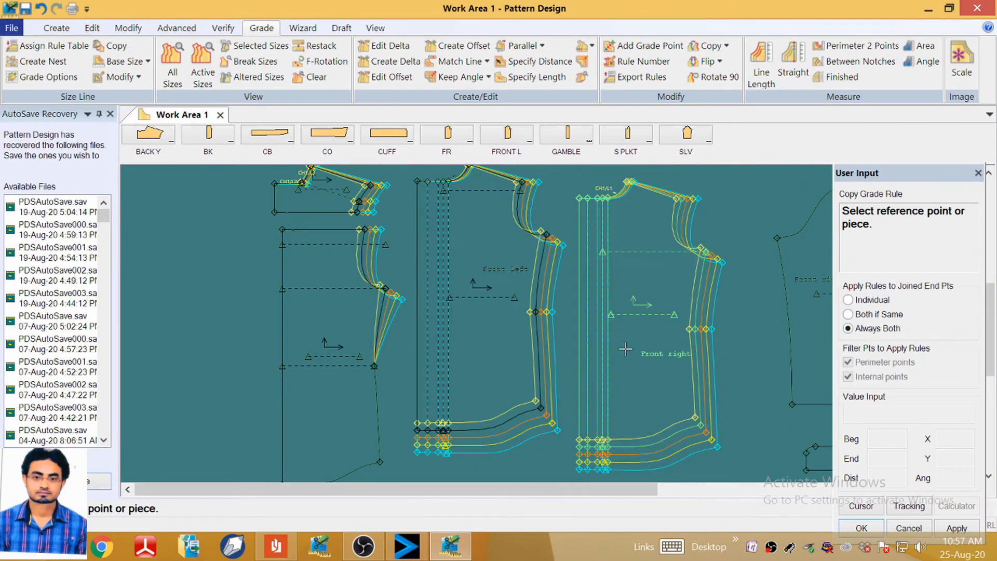
# Copy the X rule from the right front's waist side point to the back piece's waist side point.
pyautogui.click(710, 46)
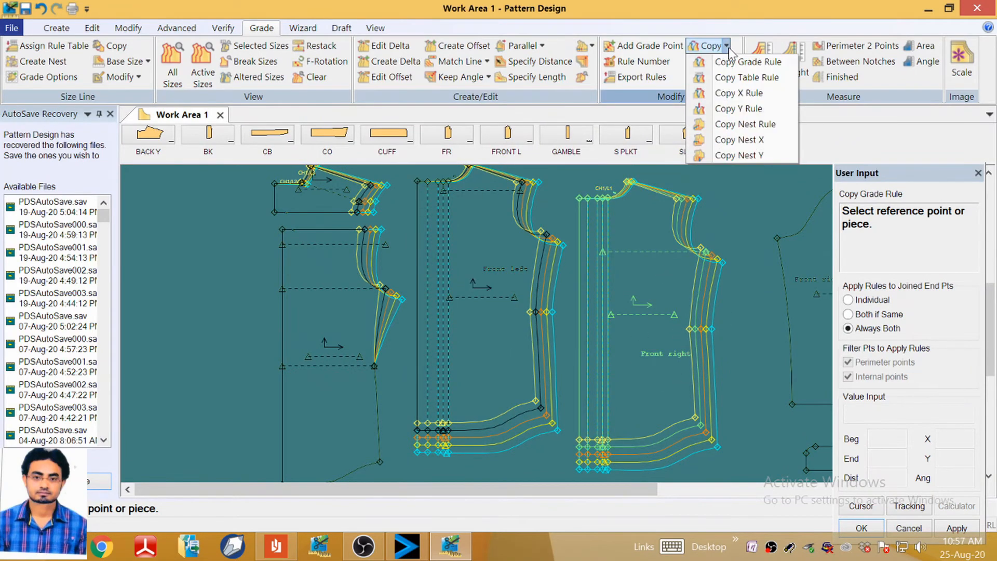
pyautogui.click(750, 108)
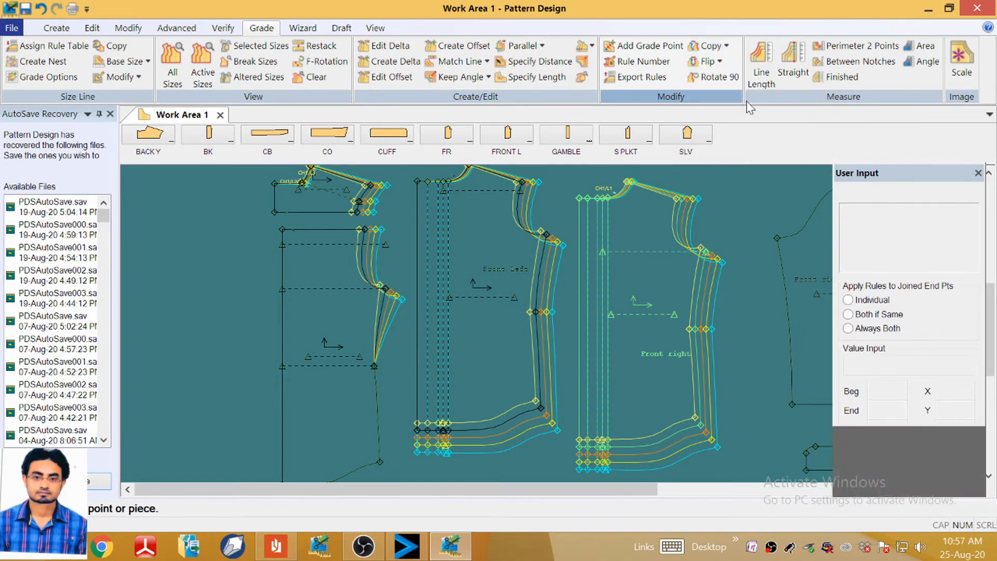
pyautogui.click(696, 328)
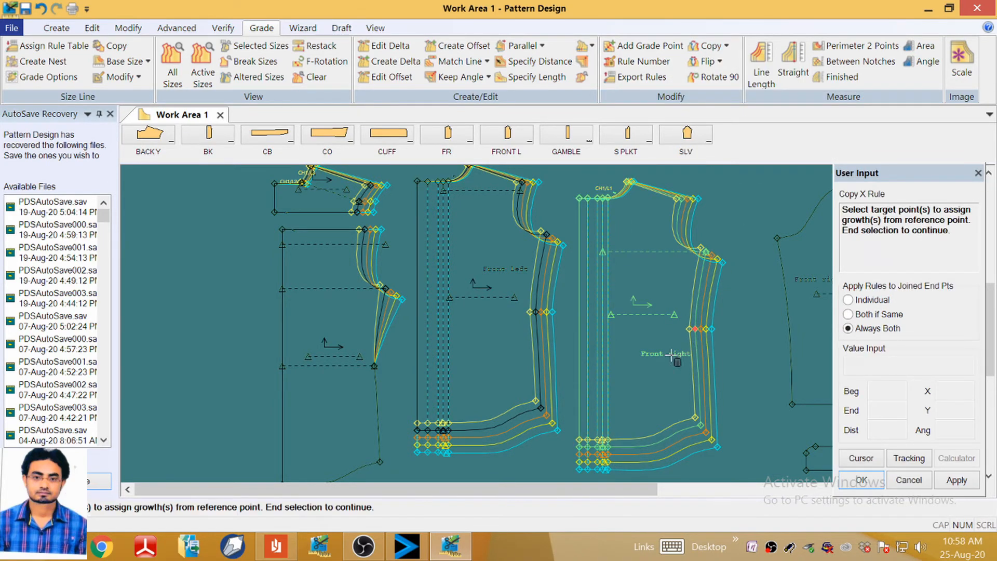
pyautogui.click(374, 364)
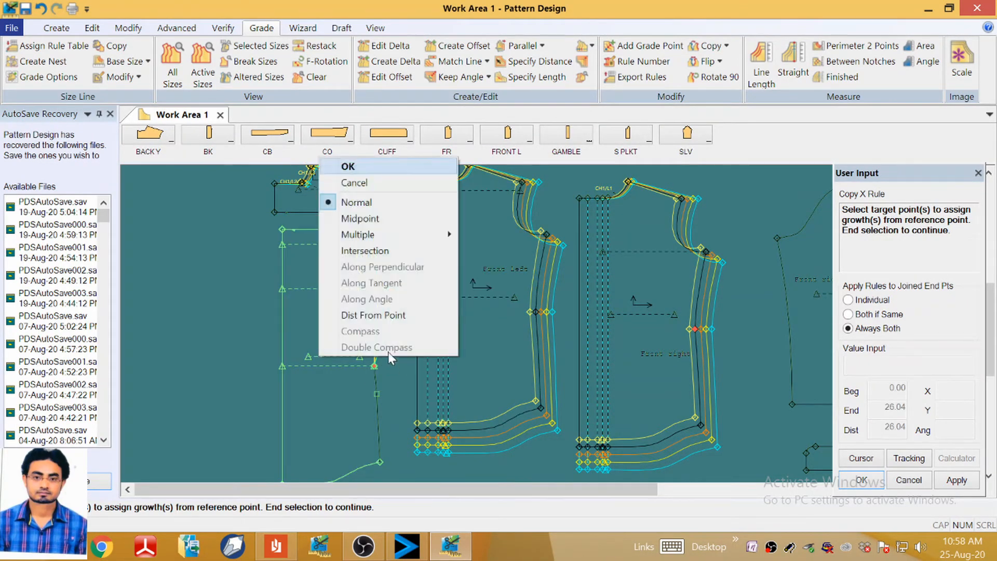
pyautogui.click(360, 165)
# Copy the full grade rule from the right front's side hem corner to the back piece's side hem corner.
pyautogui.scroll(-2, 374, 187)
pyautogui.scroll(1, 567, 359)
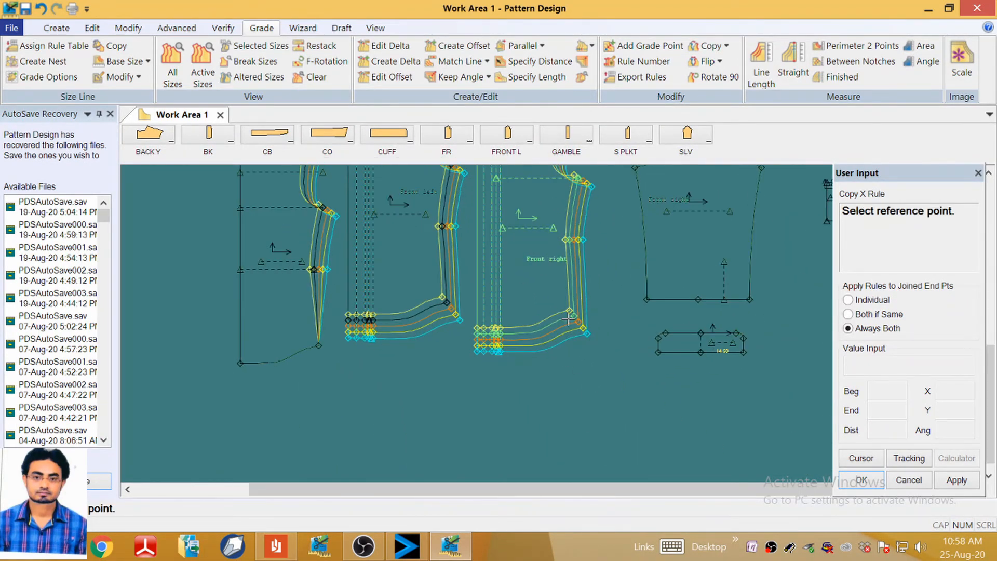
pyautogui.click(727, 47)
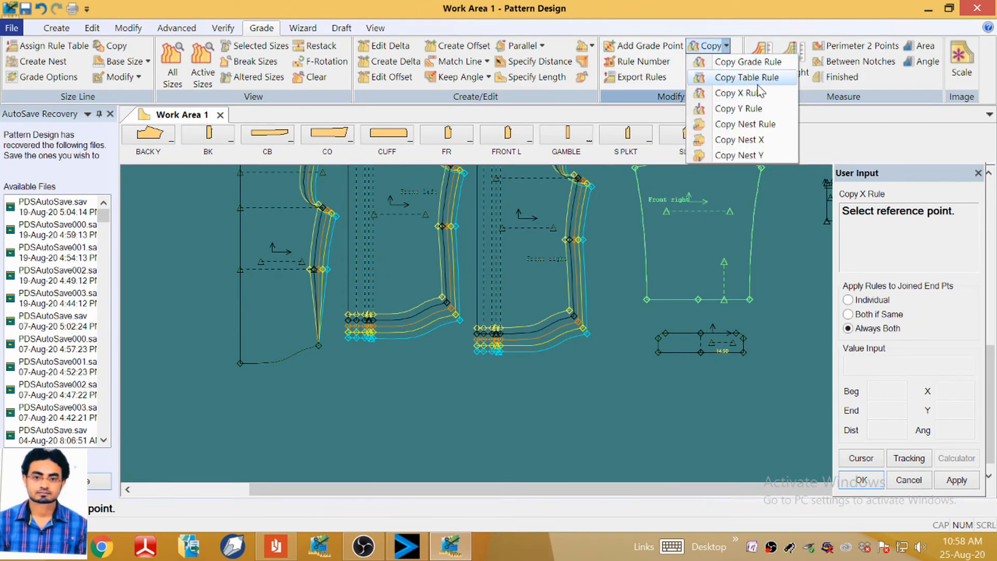
pyautogui.click(748, 62)
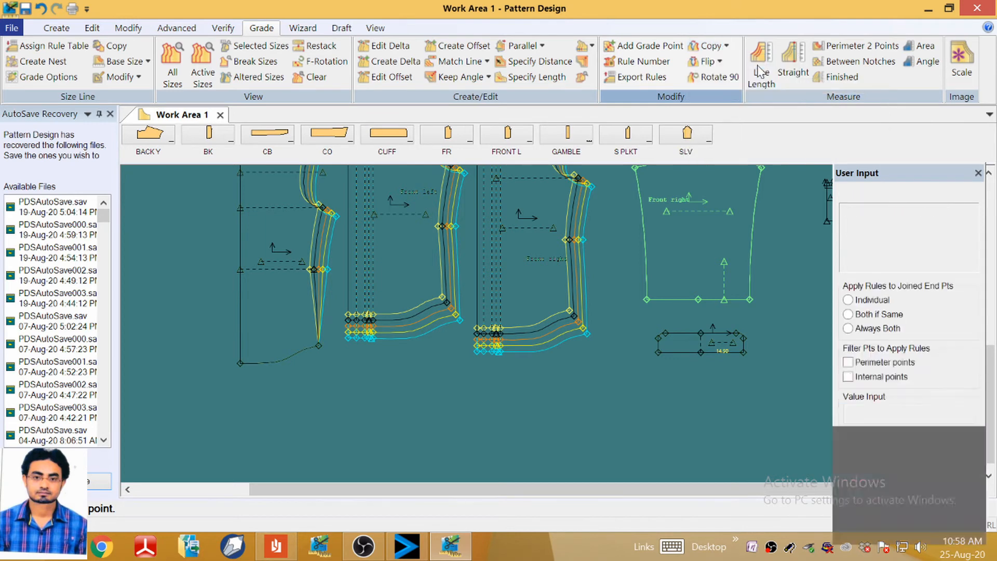
pyautogui.click(574, 314)
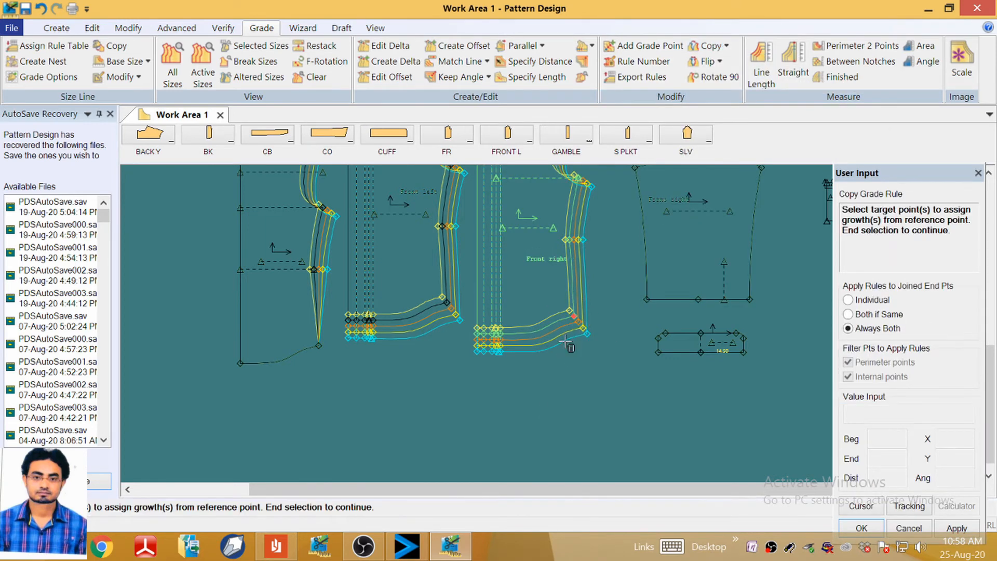
pyautogui.click(319, 345)
pyautogui.rightClick(359, 366)
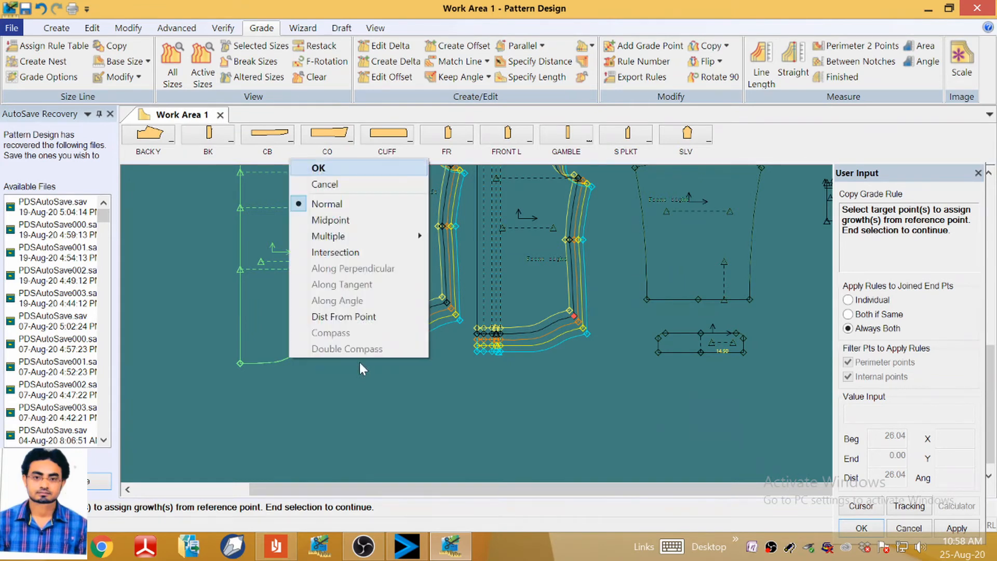
pyautogui.click(334, 169)
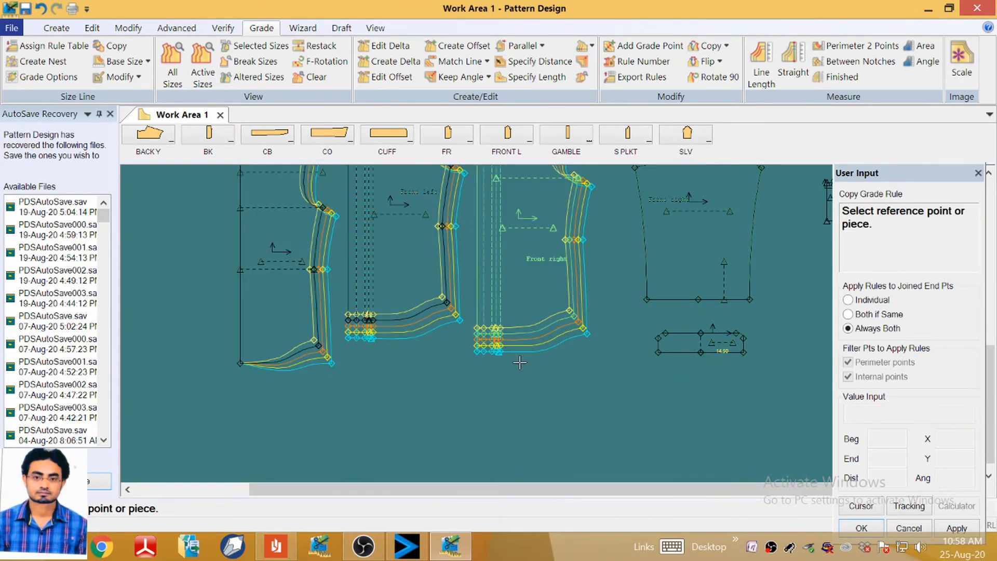
# Copy the Y rule from the right front's centre-front hem corner to the back piece's centre-back hem corner.
pyautogui.click(727, 47)
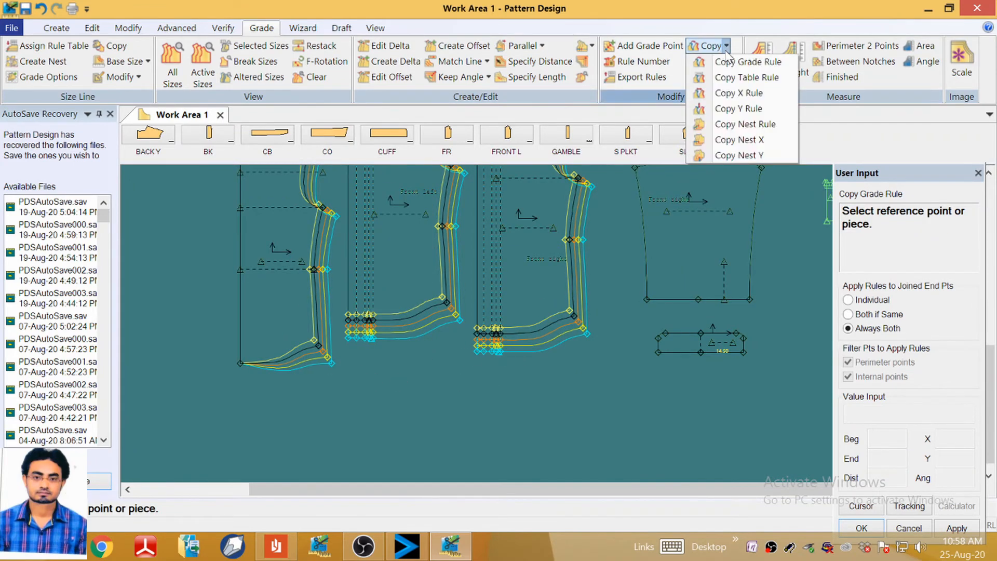
pyautogui.click(749, 108)
pyautogui.scroll(4, 488, 339)
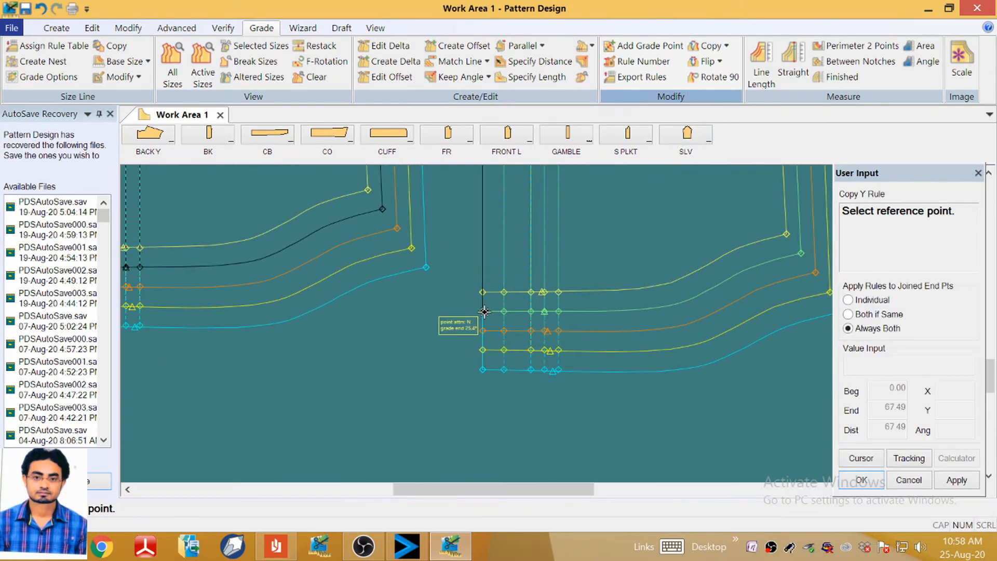
pyautogui.click(483, 316)
pyautogui.scroll(-3, 554, 296)
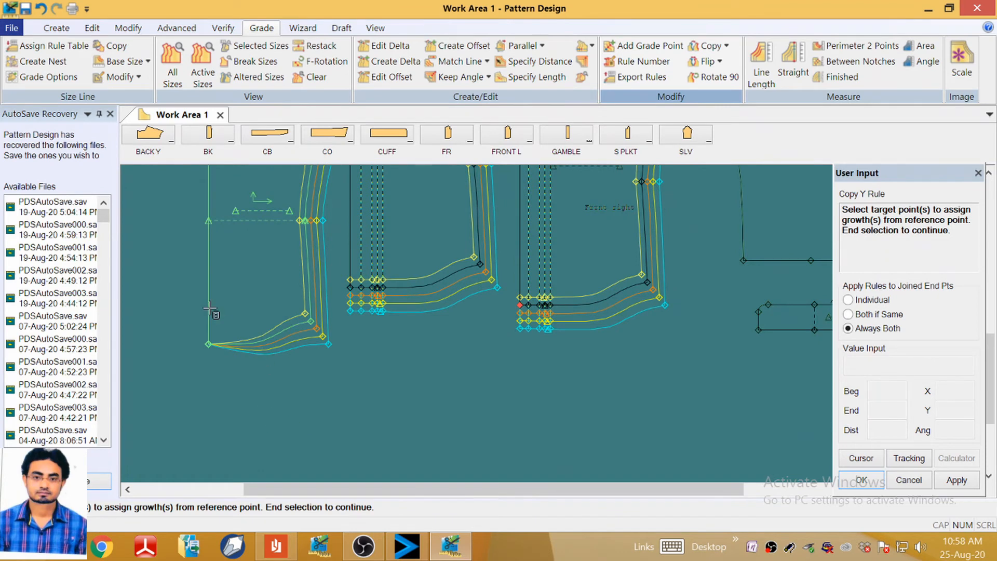
pyautogui.click(209, 345)
pyautogui.rightClick(325, 383)
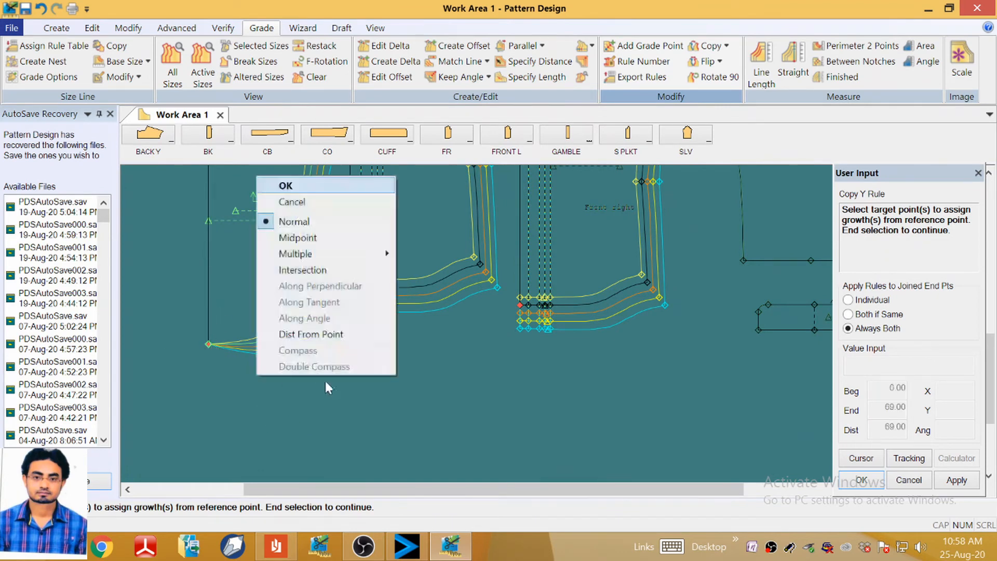
pyautogui.click(285, 186)
# Review the graded nests and the ungraded cuff, and examine the sleeve and cuff sketches in the spec sheet PDF.
pyautogui.scroll(-3, 272, 230)
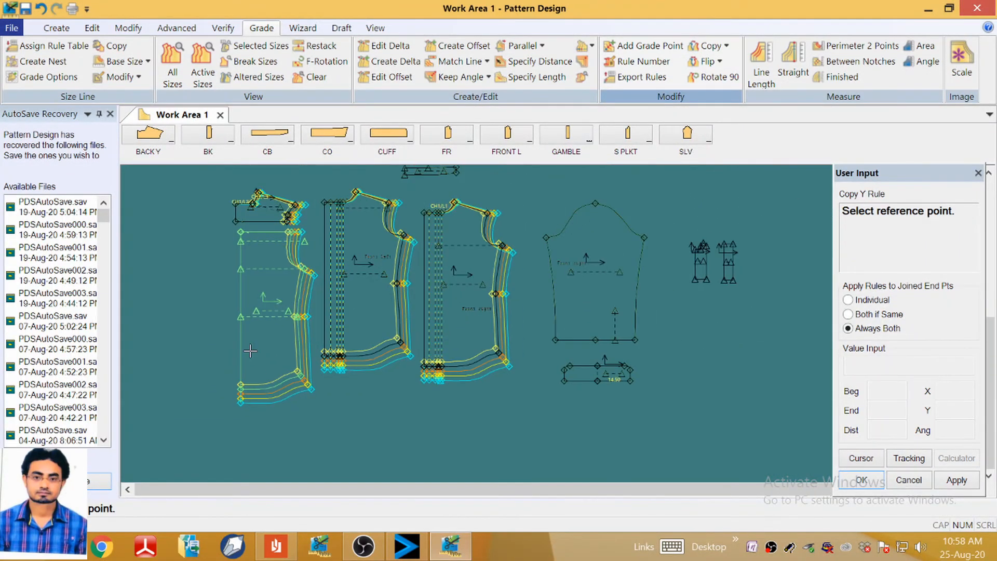
pyautogui.scroll(3, 322, 217)
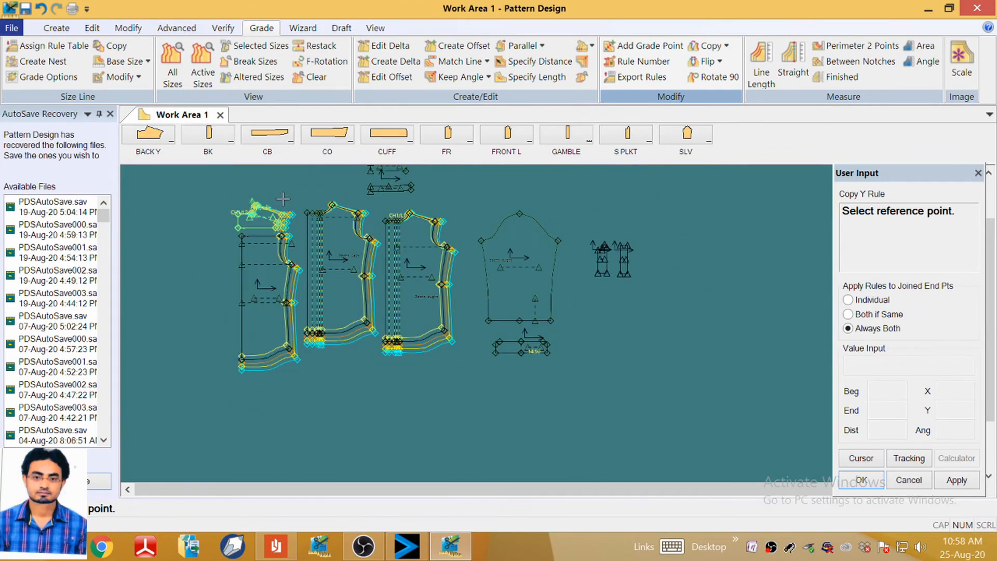
pyautogui.scroll(4, 322, 217)
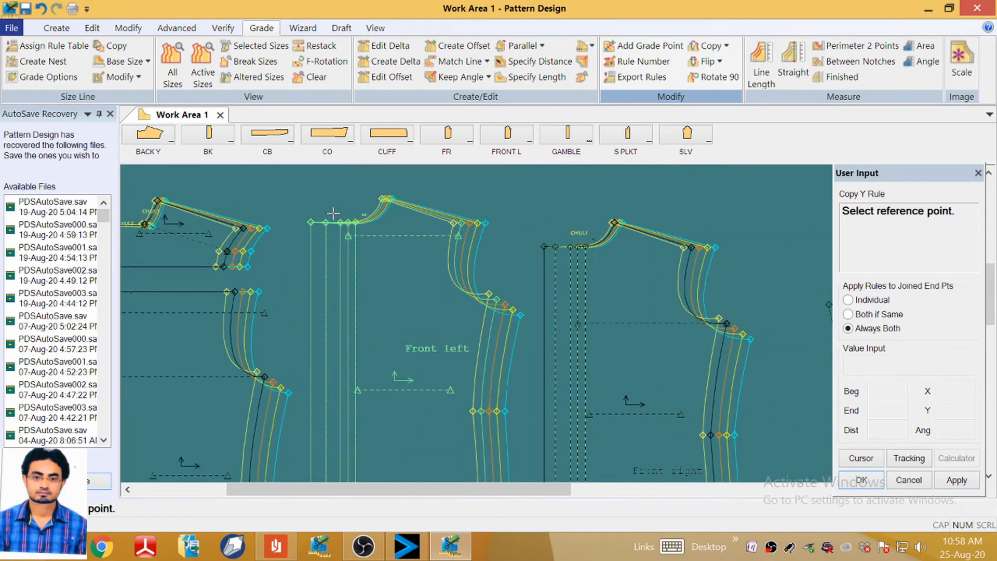
pyautogui.scroll(-5, 468, 311)
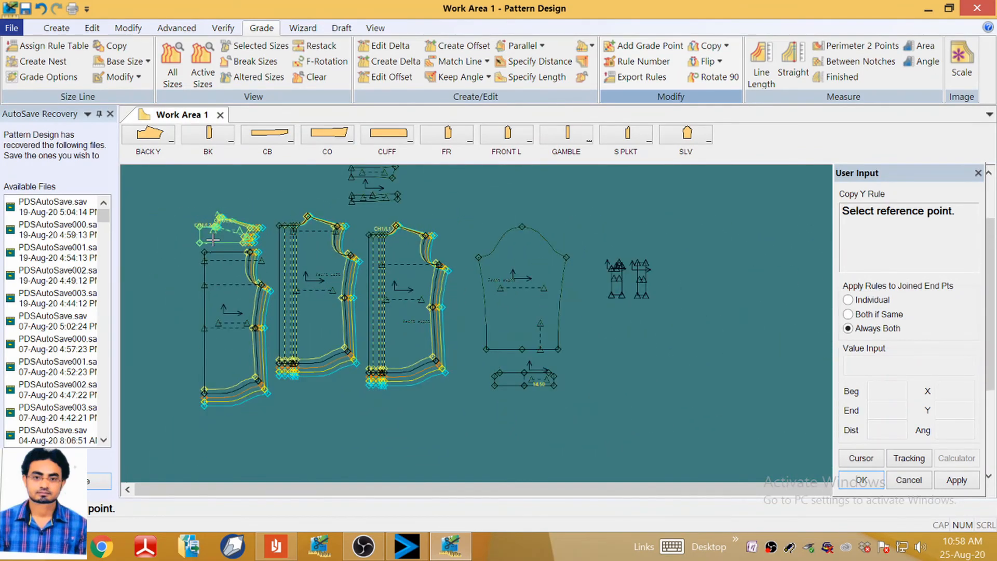
pyautogui.scroll(5, 565, 372)
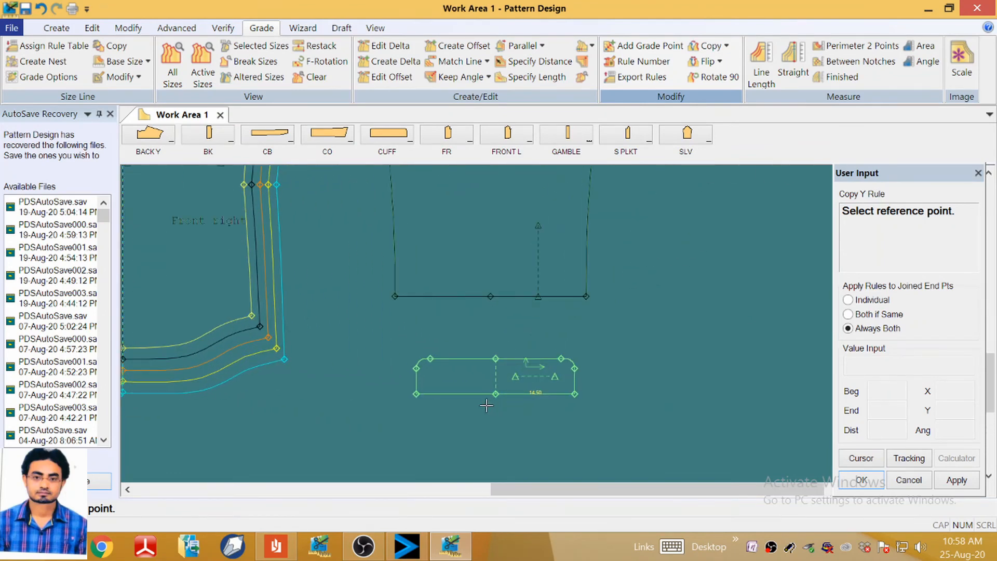
pyautogui.scroll(-5, 592, 342)
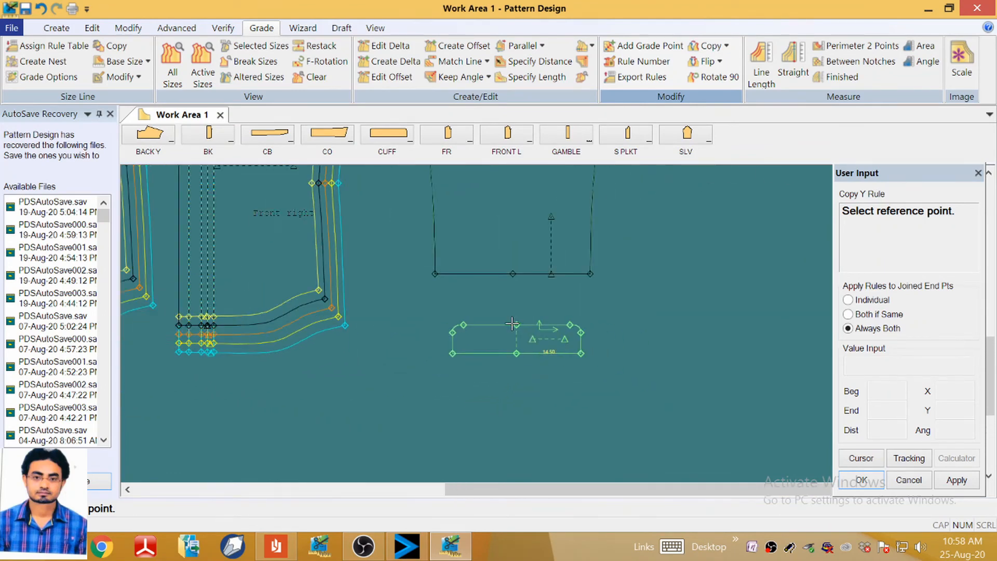
pyautogui.click(282, 547)
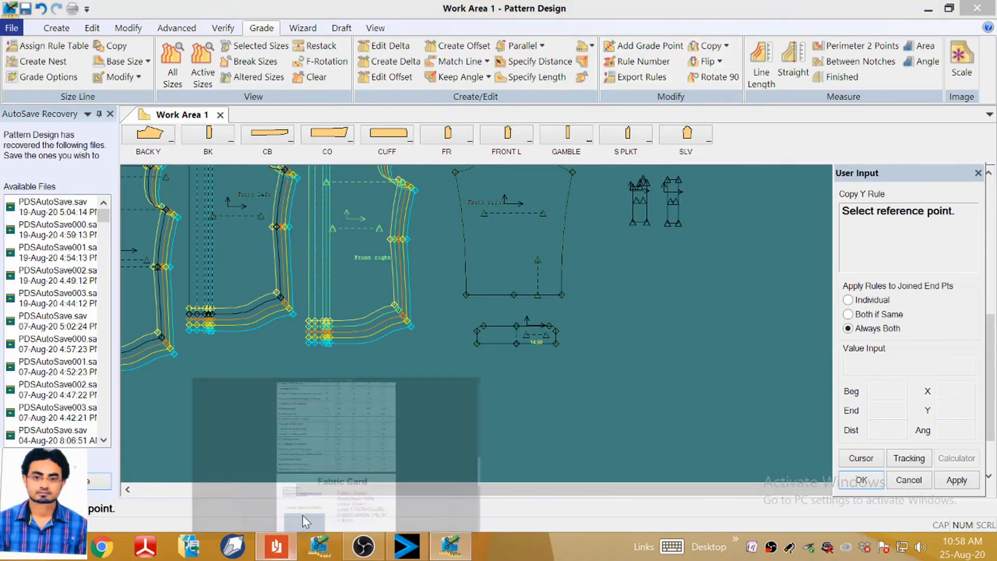
pyautogui.scroll(5, 460, 378)
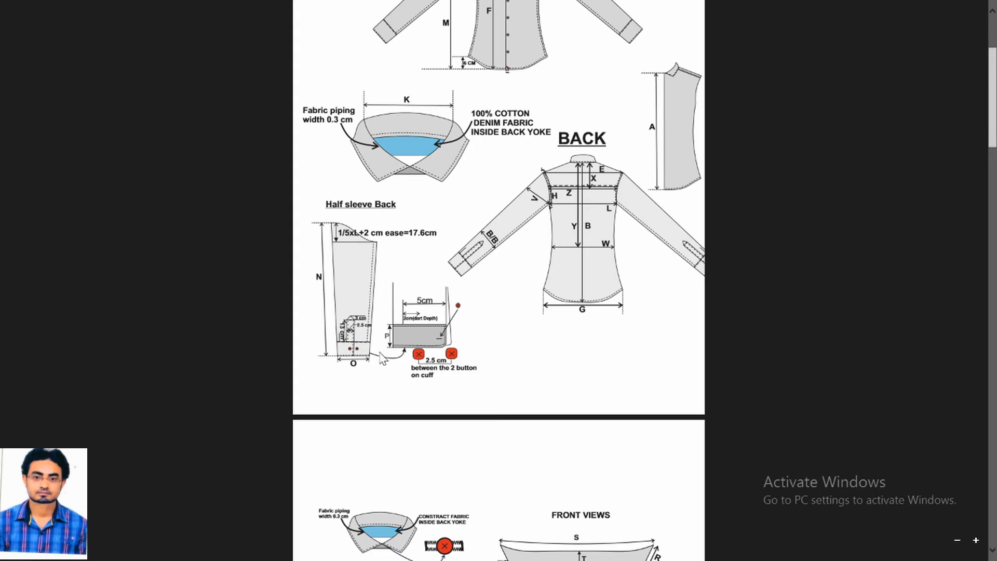
# Check the spec sheet's measurement chart, return to Pattern Design, and set Delta X to 0.5 for all size breaks at the cuff's right top-edge curve point.
pyautogui.scroll(-15, 433, 305)
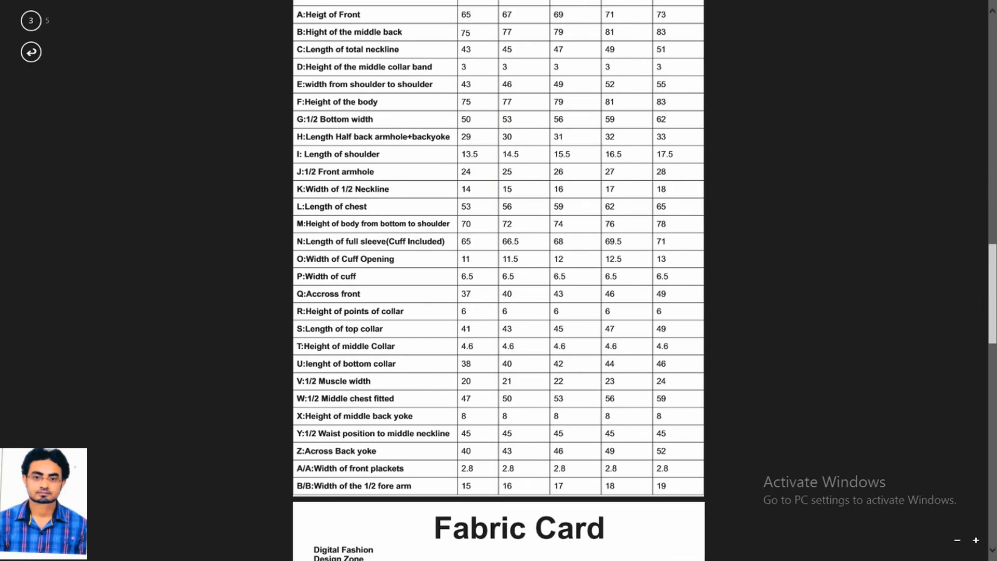
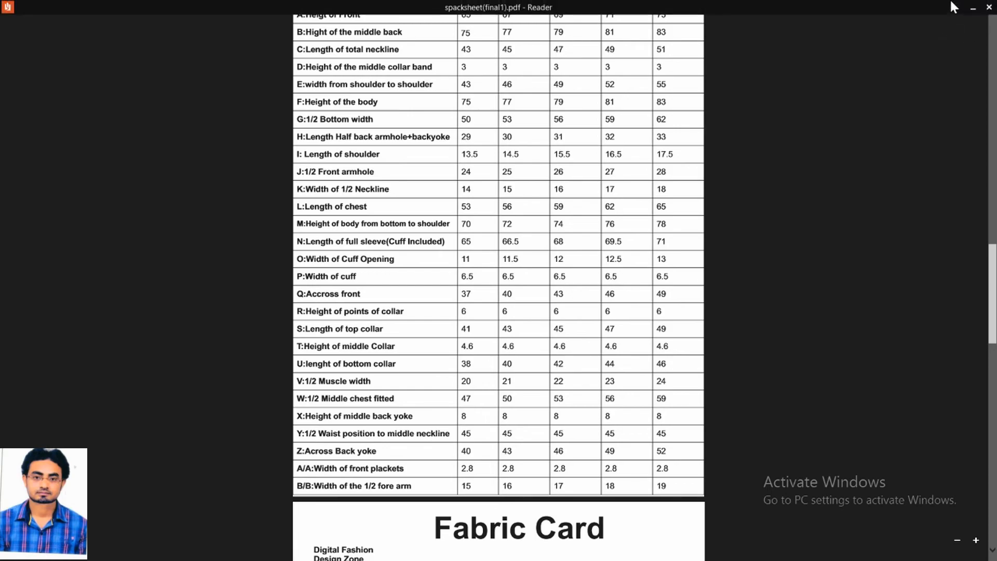
pyautogui.click(973, 8)
pyautogui.scroll(1, 558, 330)
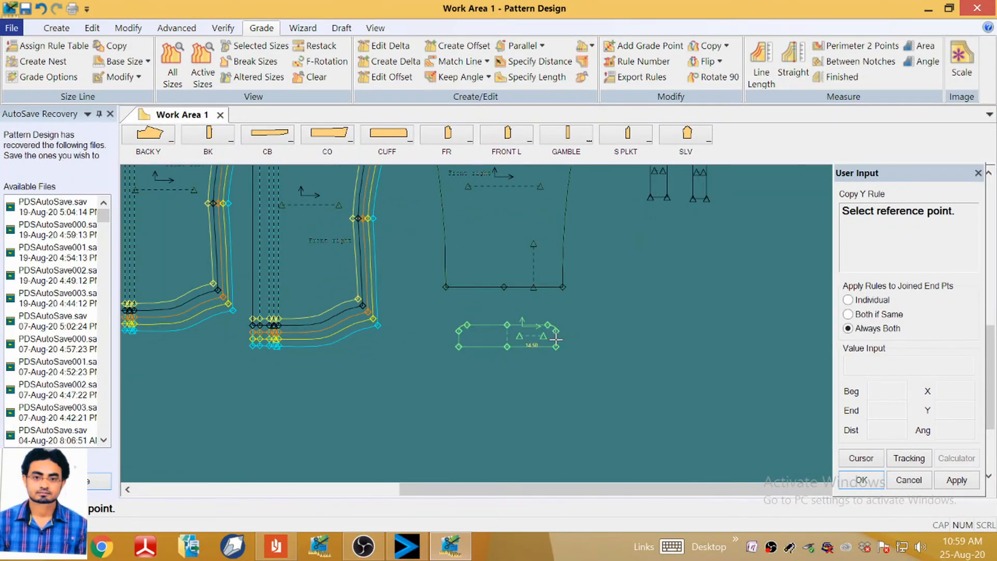
pyautogui.scroll(3, 551, 335)
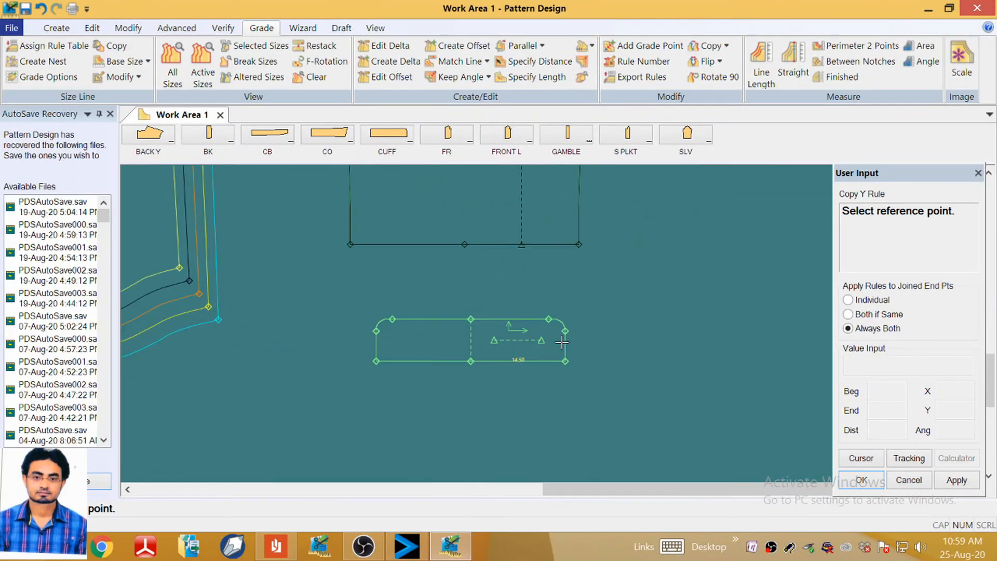
pyautogui.click(389, 46)
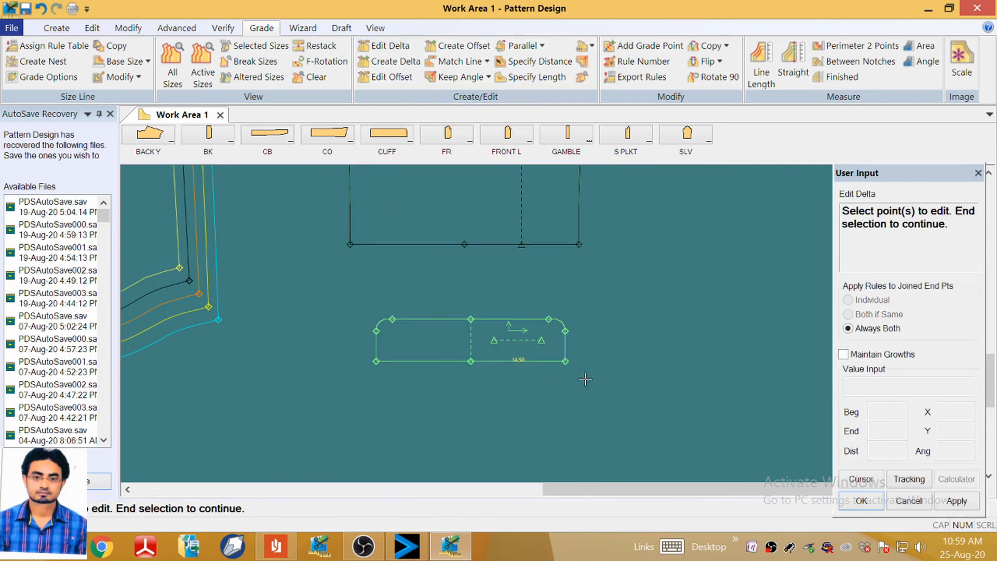
pyautogui.click(549, 319)
pyautogui.rightClick(596, 310)
pyautogui.click(596, 310)
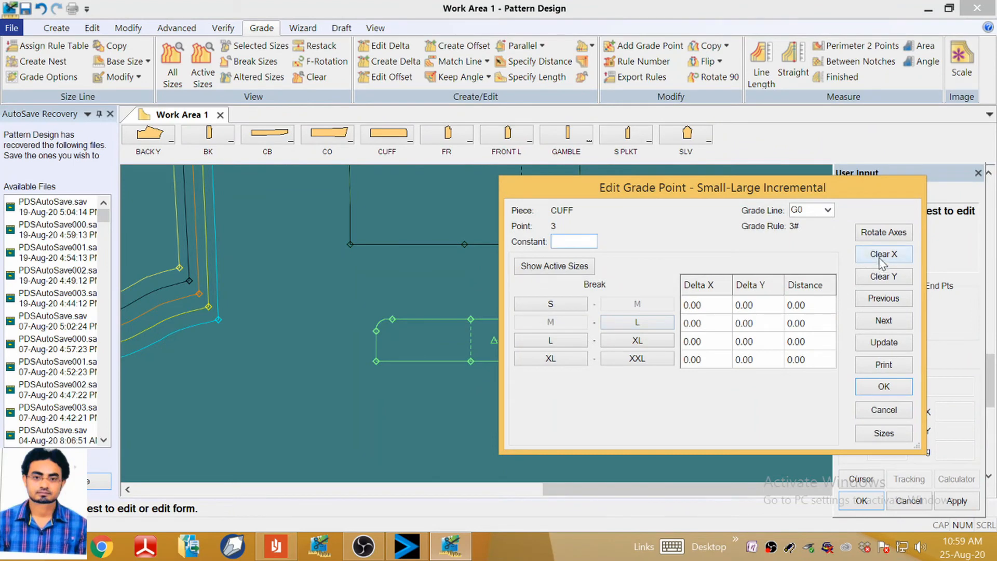
pyautogui.click(880, 256)
pyautogui.write('0')
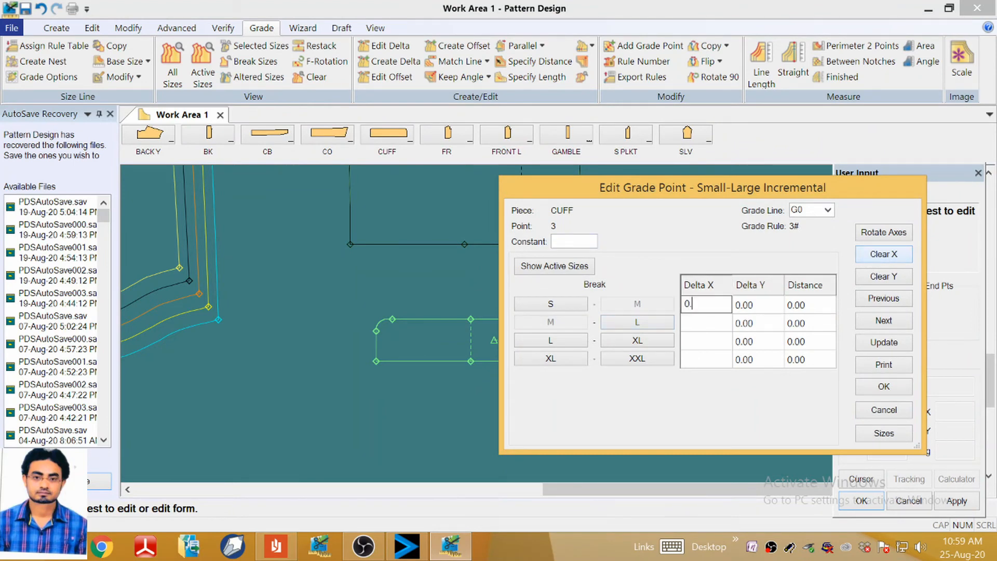
pyautogui.write('.5')
pyautogui.click(889, 344)
pyautogui.moveTo(730, 195); pyautogui.dragTo(268, 205)
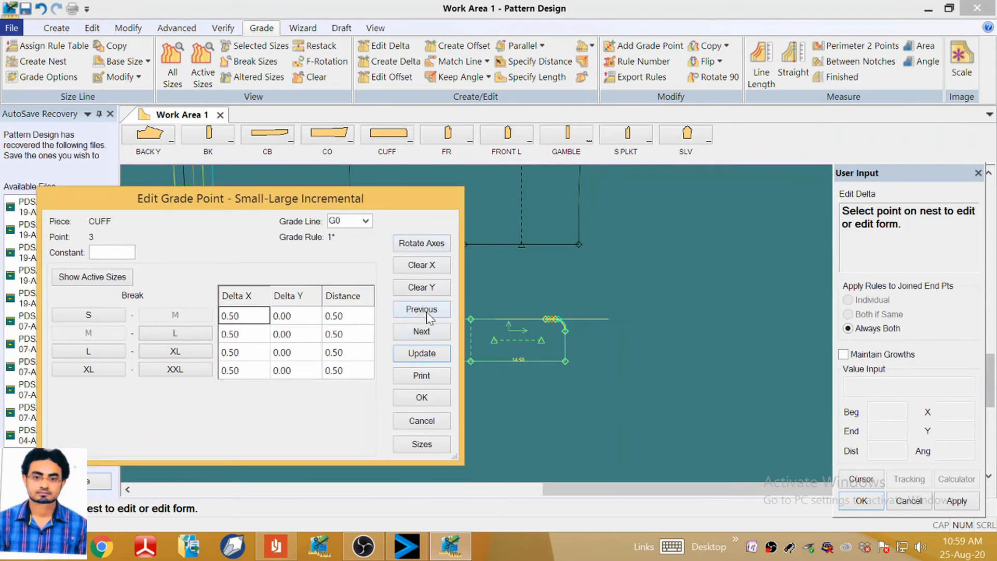
# Set Delta X to 0.5 for all size breaks at the cuff point where the right rounded corner meets the side edge.
pyautogui.click(433, 332)
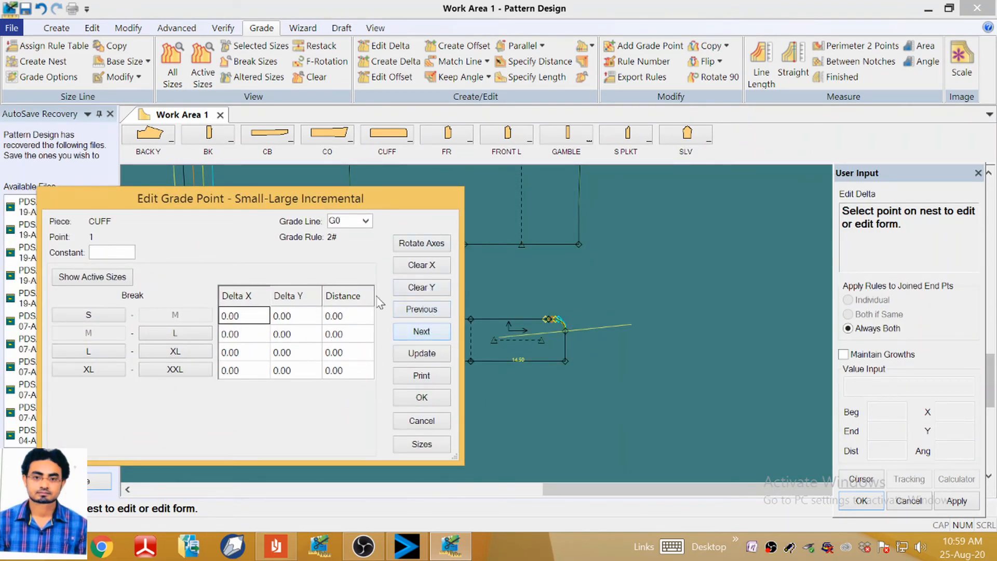
pyautogui.click(431, 267)
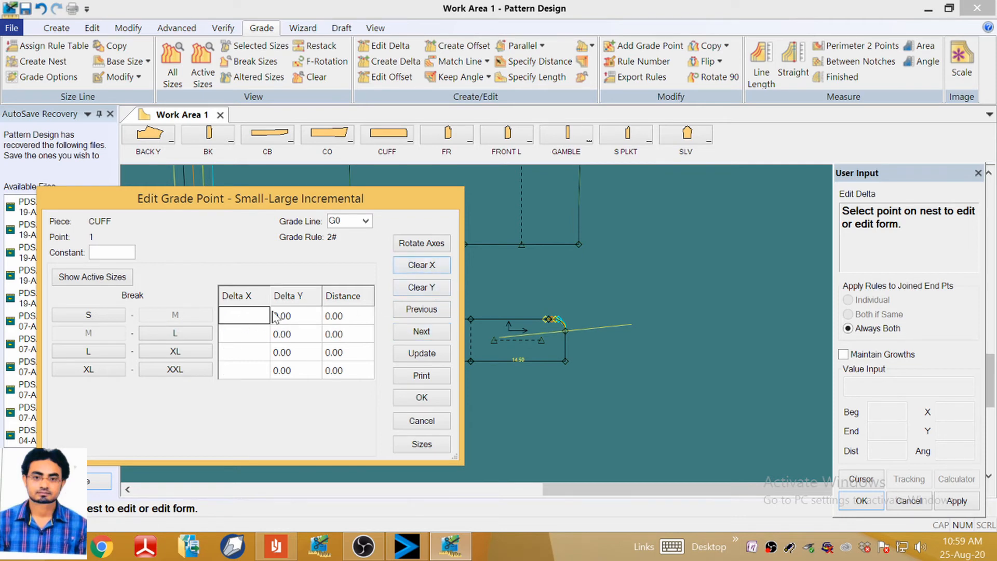
pyautogui.write('0.5')
pyautogui.click(419, 357)
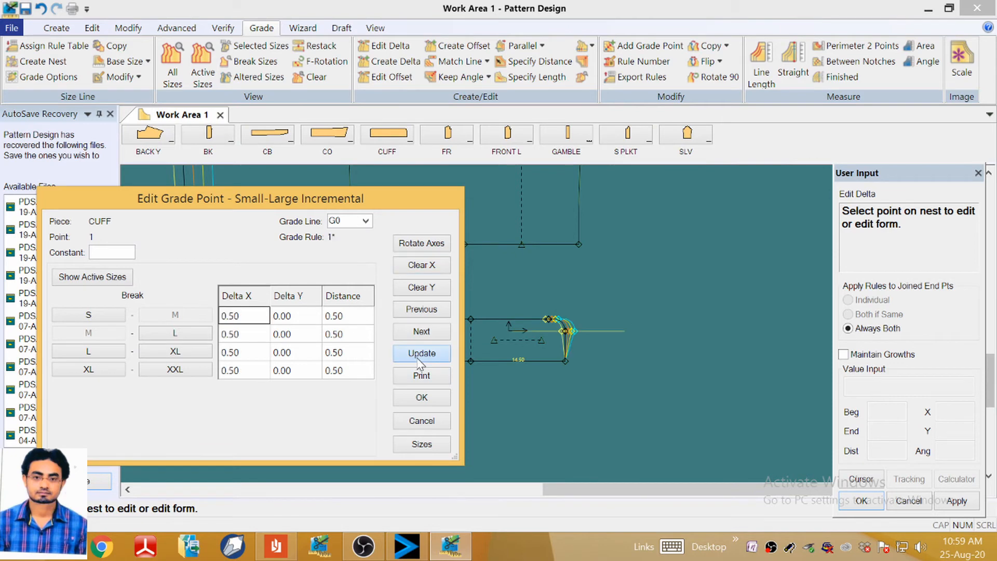
# Set Delta X to 0.5 for all size breaks at the cuff's bottom right corner and finish editing the grade points.
pyautogui.click(422, 332)
pyautogui.click(427, 272)
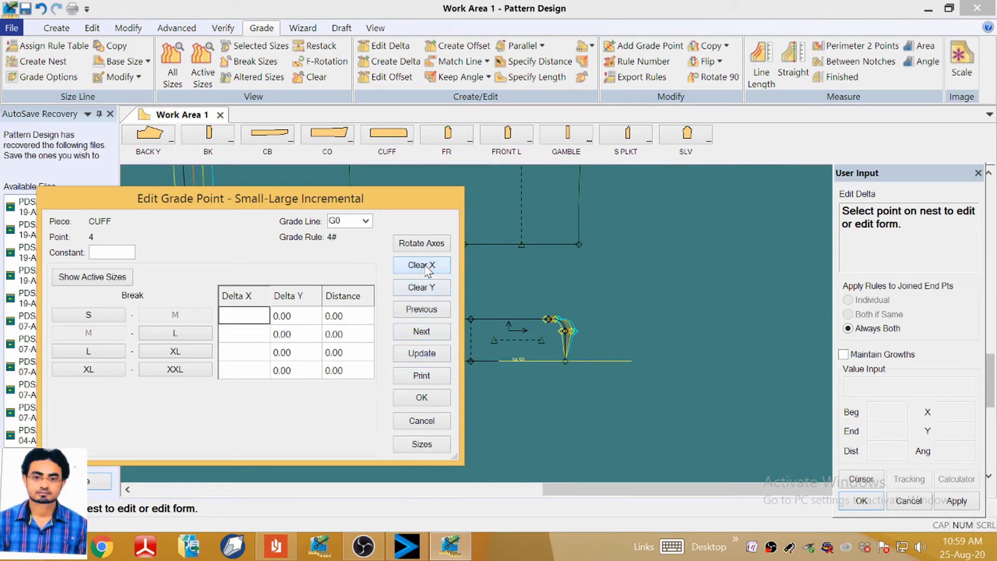
pyautogui.write('0.5')
pyautogui.click(423, 354)
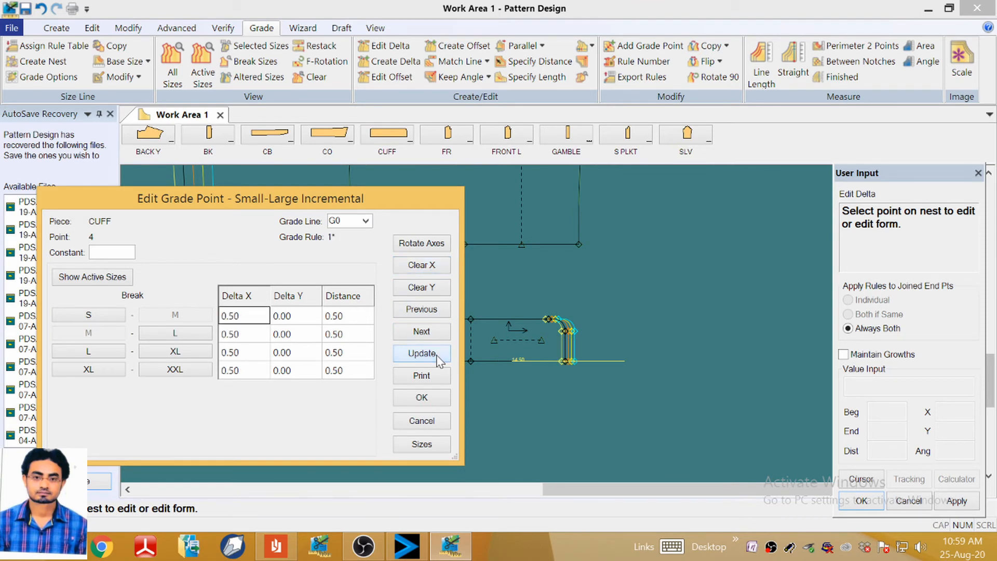
pyautogui.click(421, 397)
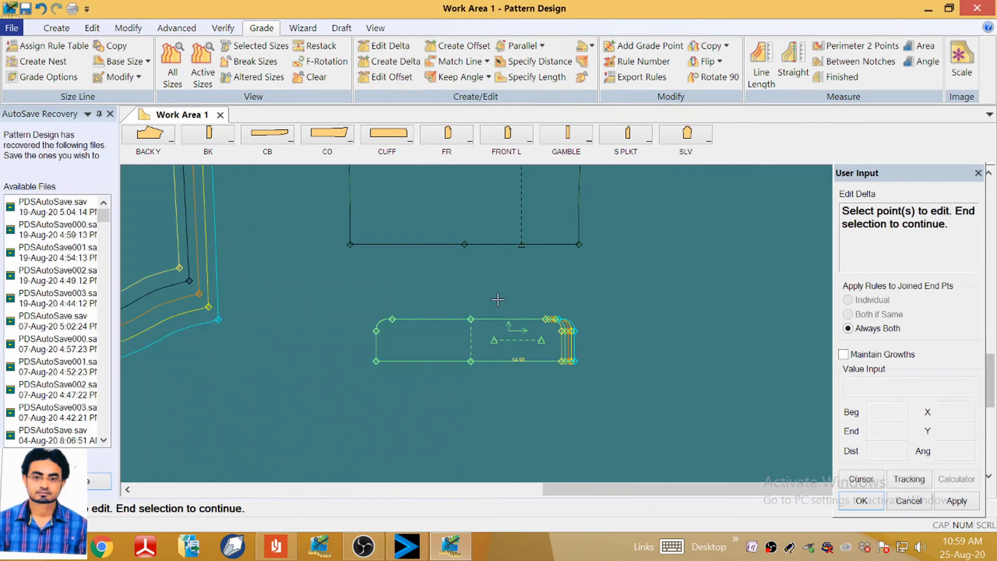
pyautogui.scroll(-2, 647, 312)
pyautogui.scroll(3, 478, 416)
pyautogui.scroll(3, 623, 250)
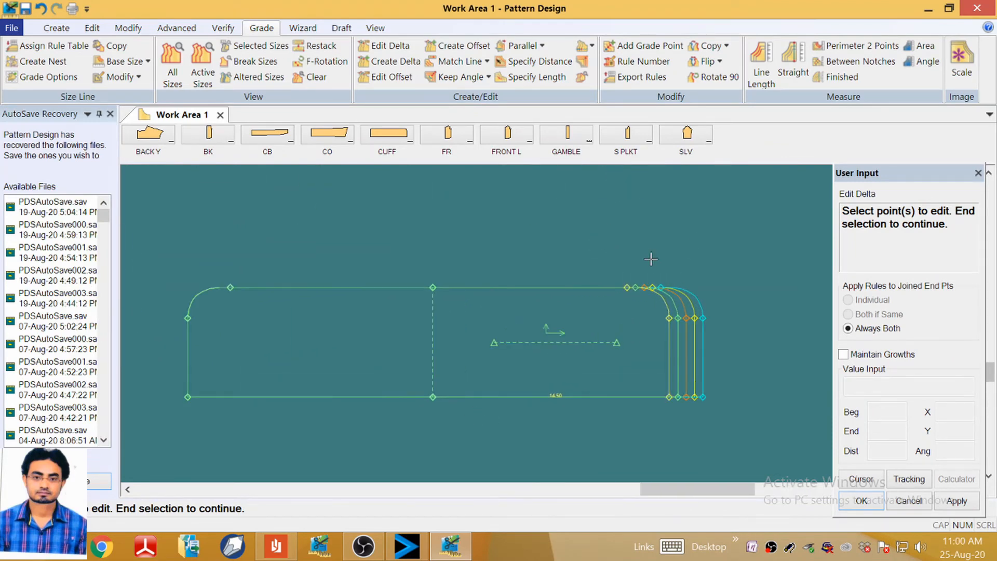
pyautogui.click(727, 46)
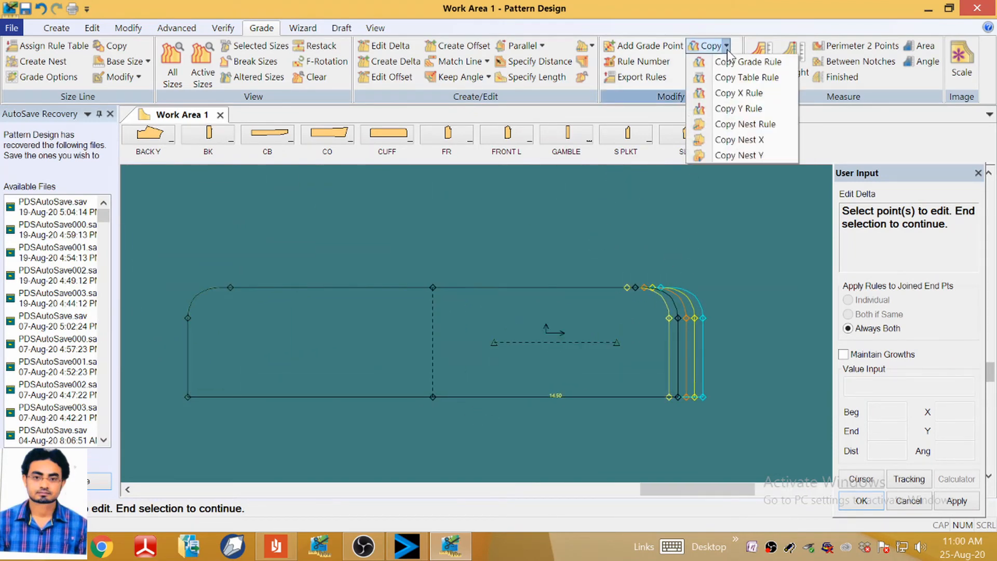
pyautogui.click(644, 289)
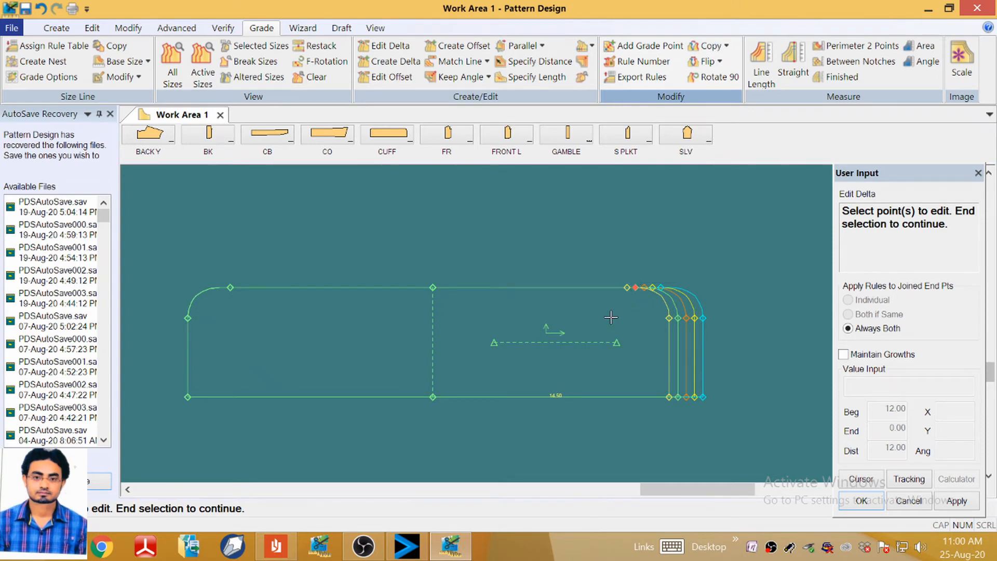
pyautogui.click(230, 287)
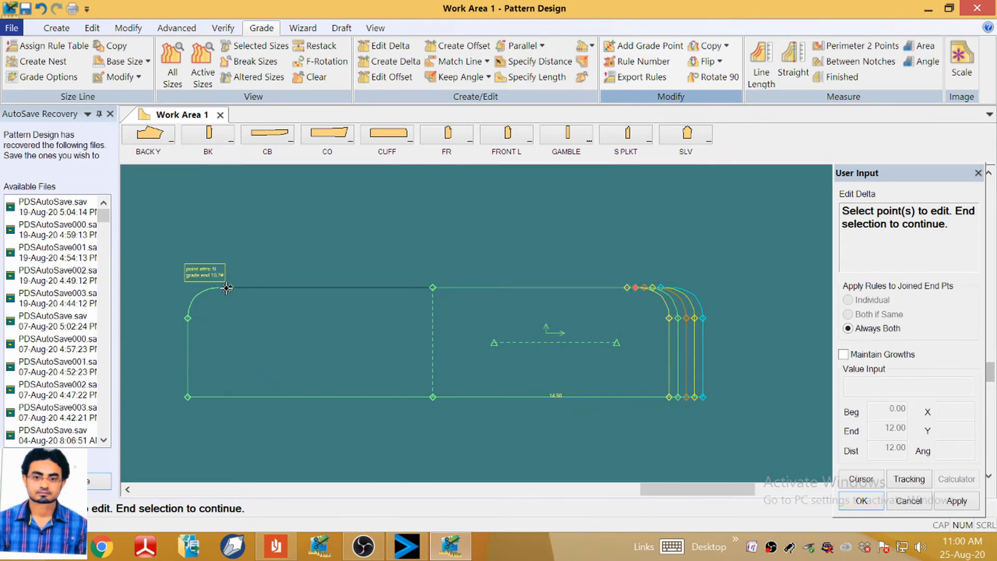
pyautogui.click(188, 318)
pyautogui.rightClick(402, 234)
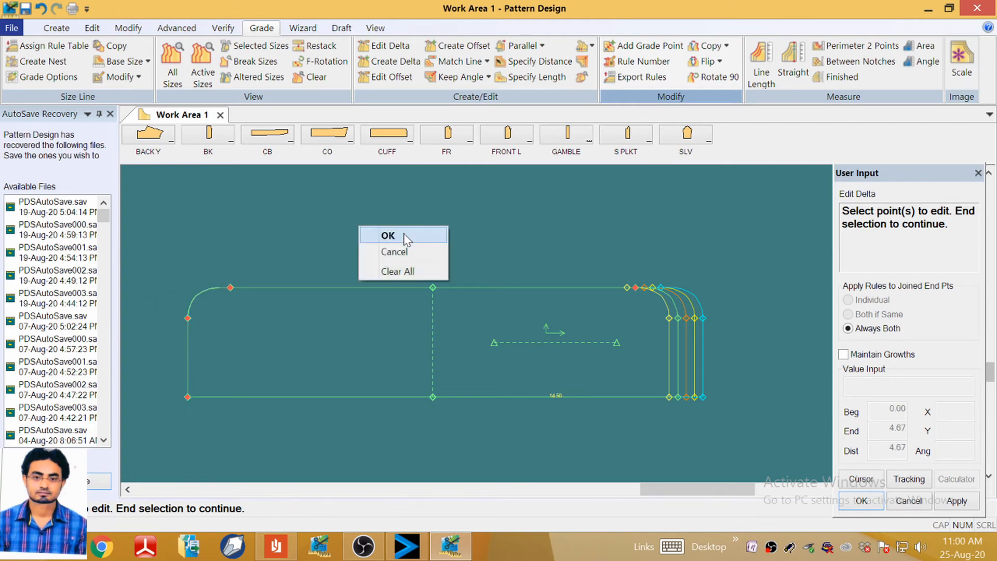
pyautogui.click(395, 234)
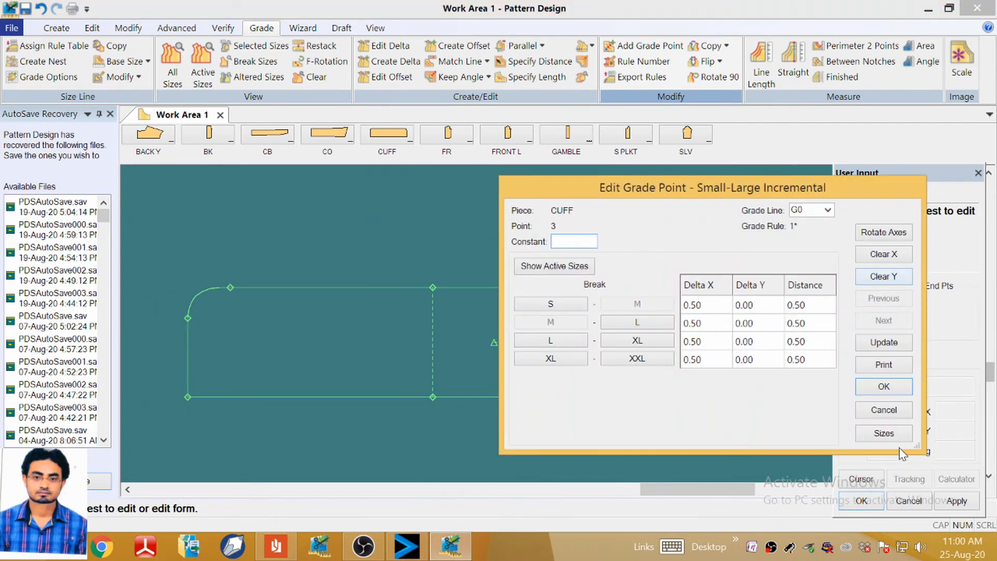
pyautogui.click(879, 411)
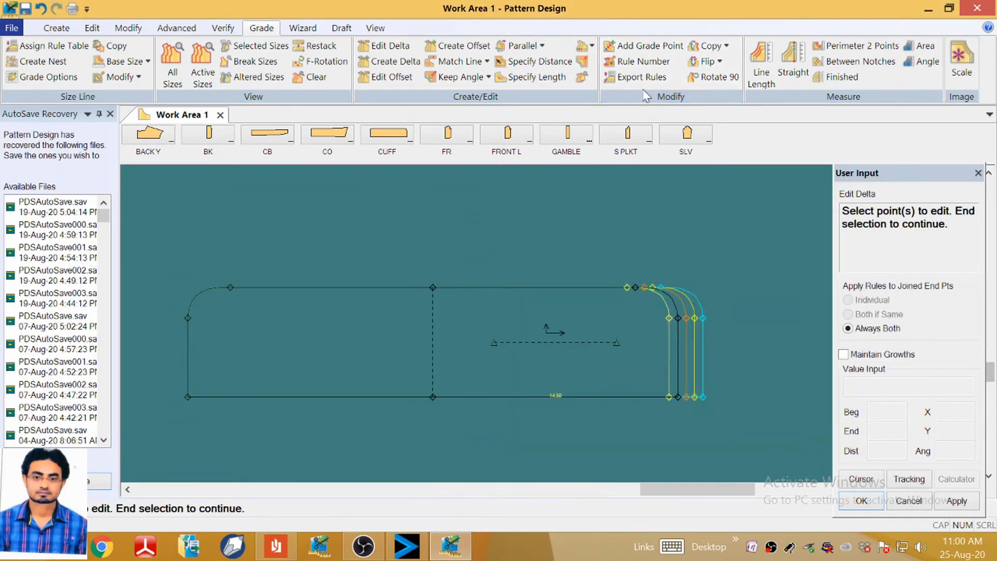
# Copy the X rule from the cuff's right top-edge curve point to both left curve points and the bottom left corner.
pyautogui.click(726, 47)
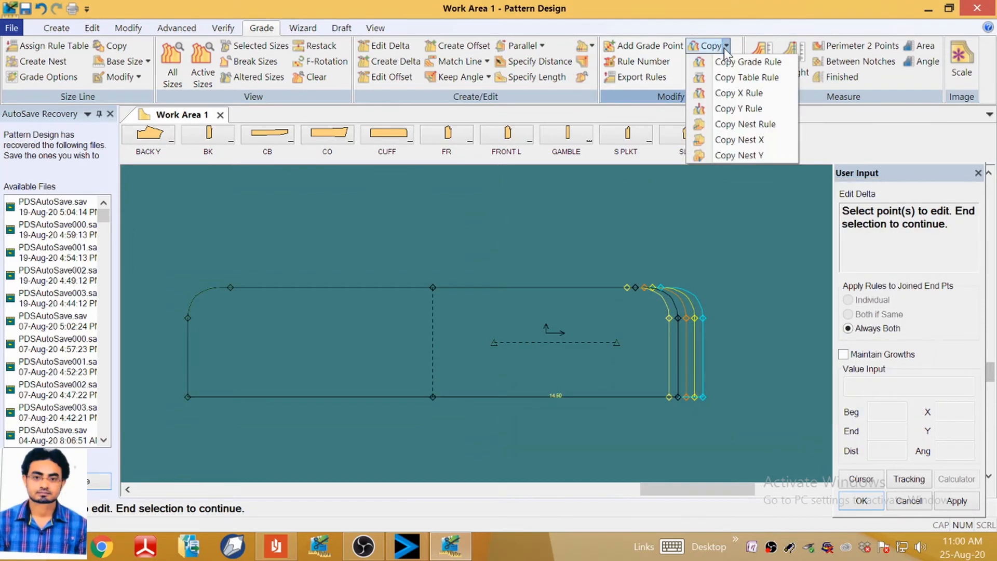
pyautogui.click(751, 92)
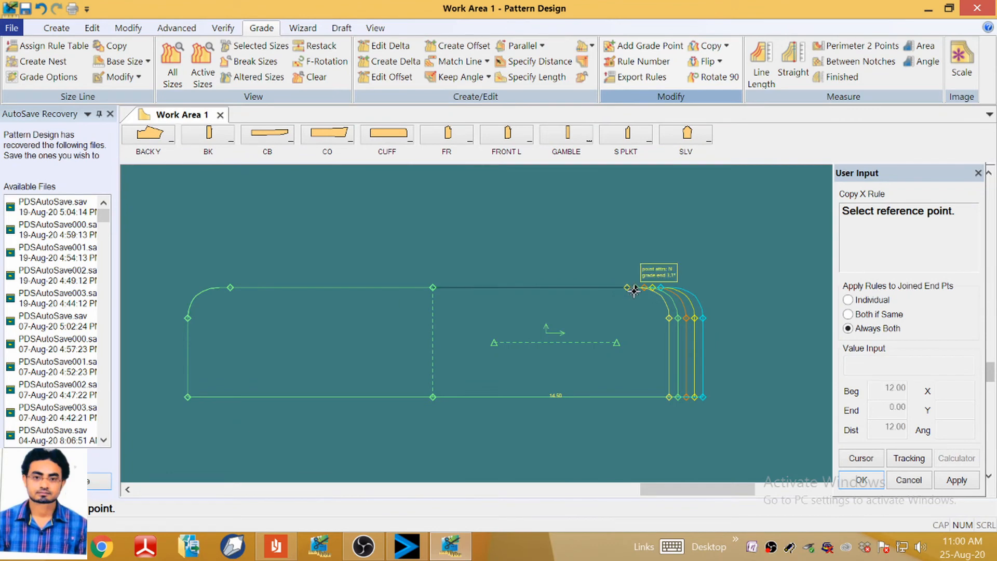
pyautogui.click(635, 288)
pyautogui.click(230, 287)
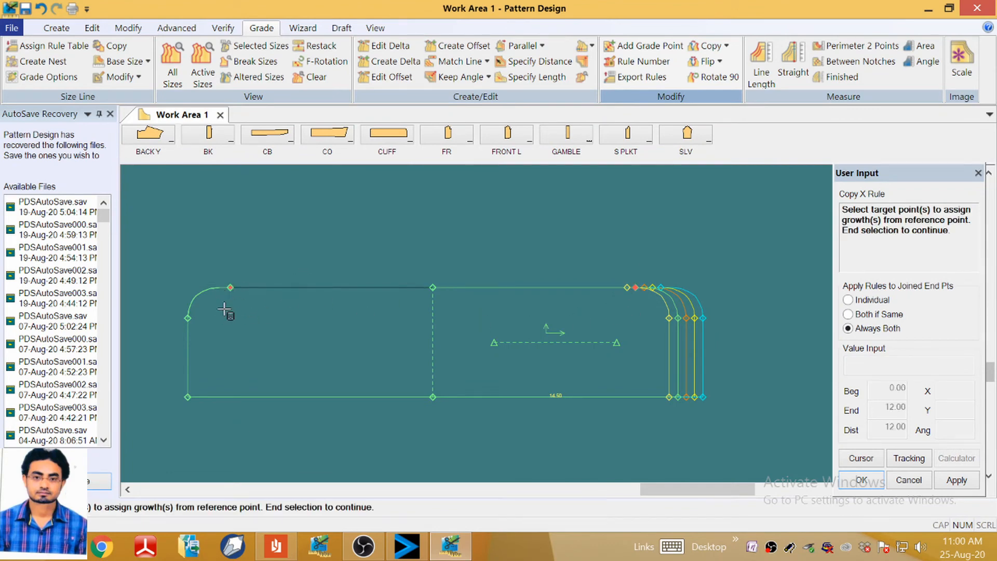
pyautogui.click(188, 318)
pyautogui.click(183, 399)
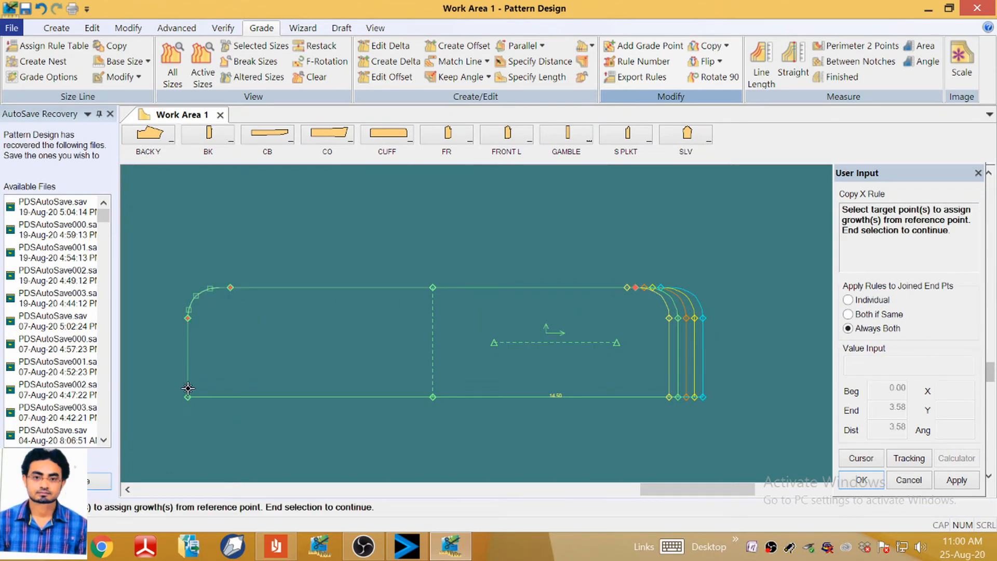
pyautogui.rightClick(345, 264)
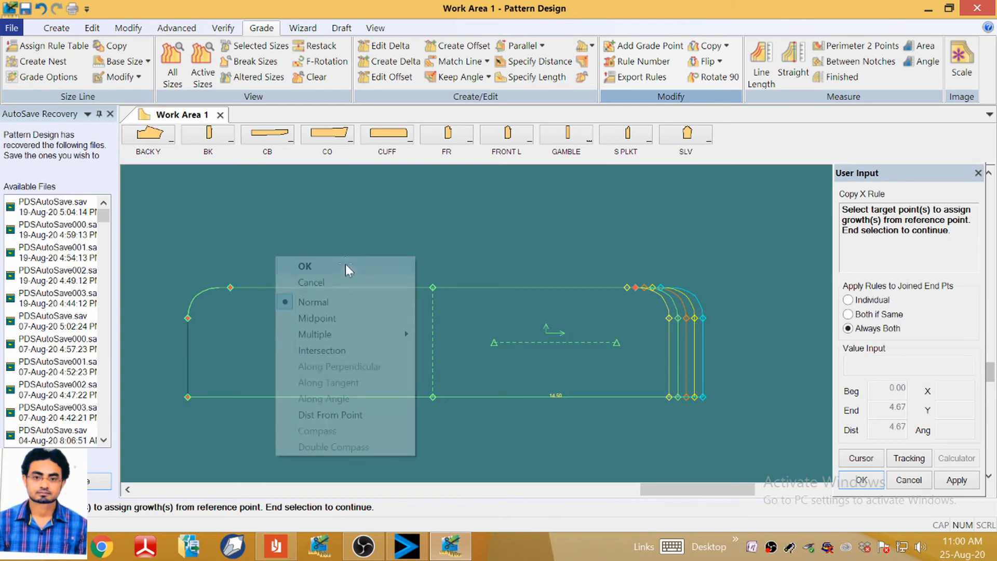
pyautogui.click(345, 264)
pyautogui.rightClick(376, 250)
pyautogui.click(376, 251)
# Review the graded cuff and the ungraded collar pieces, and examine the collar sketches and measurement chart in the spec sheet PDF.
pyautogui.scroll(-5, 503, 332)
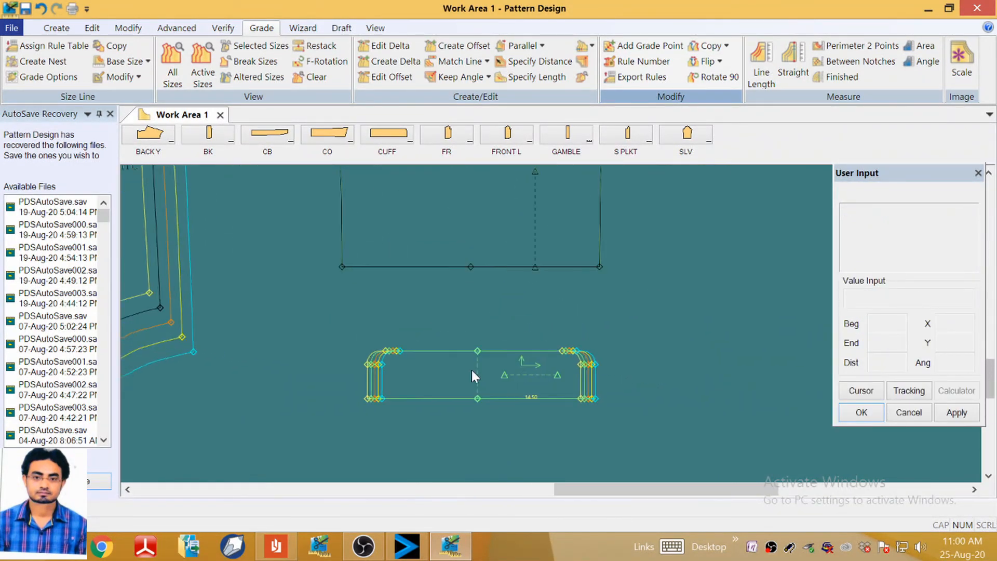
pyautogui.scroll(3, 472, 374)
pyautogui.scroll(-5, 507, 353)
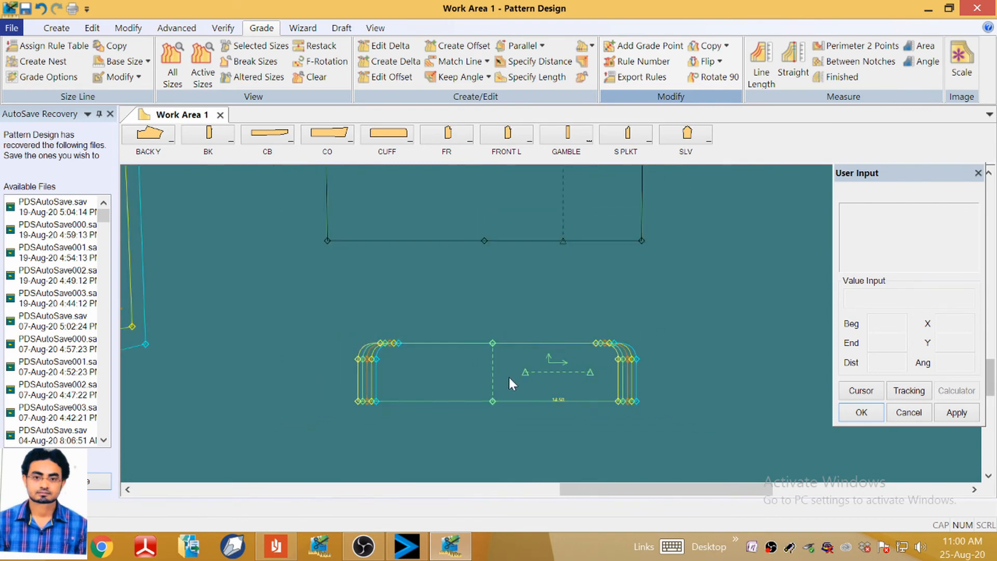
pyautogui.scroll(-3, 487, 394)
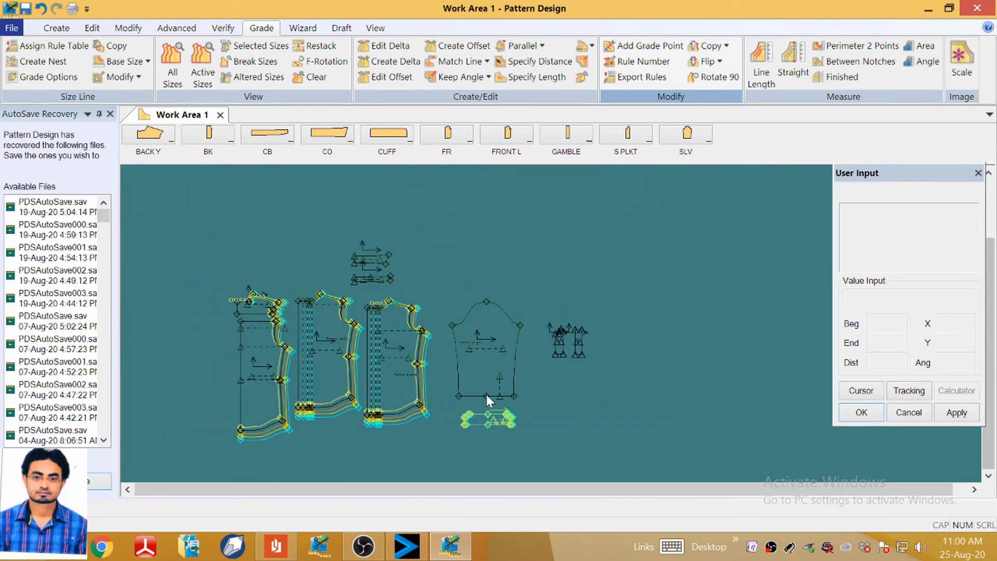
pyautogui.scroll(5, 388, 271)
pyautogui.scroll(1, 405, 246)
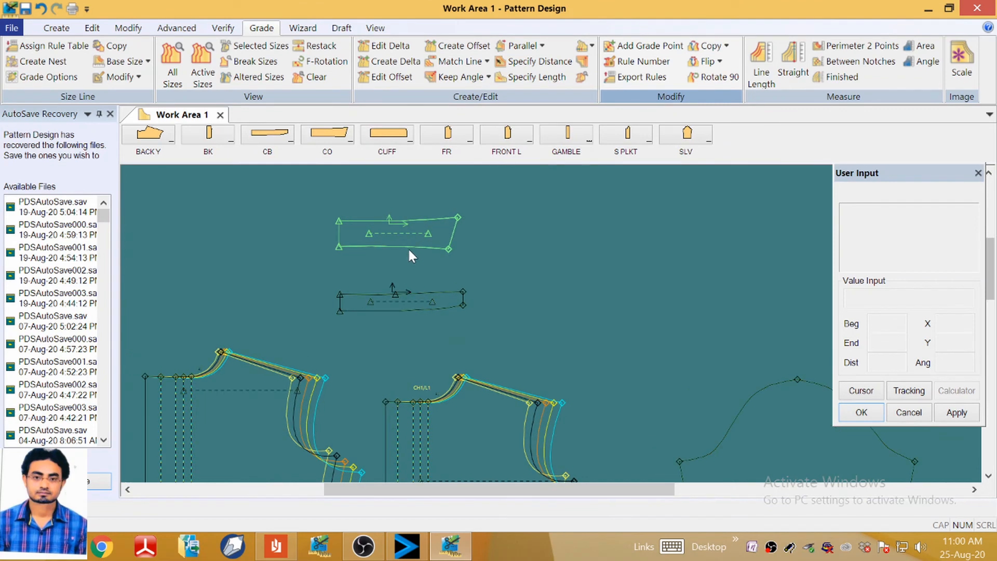
pyautogui.scroll(1, 412, 252)
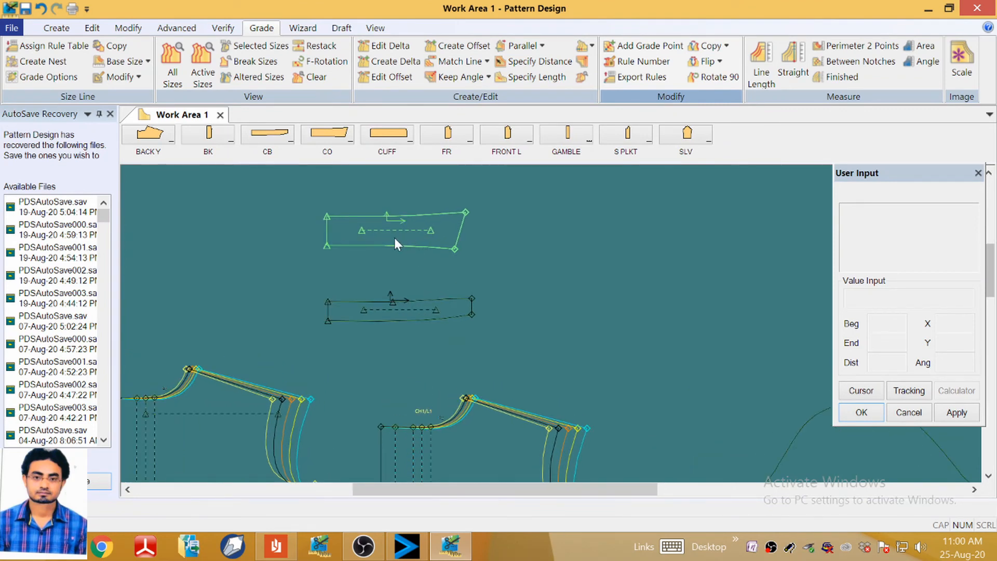
pyautogui.click(276, 545)
pyautogui.scroll(15, 522, 339)
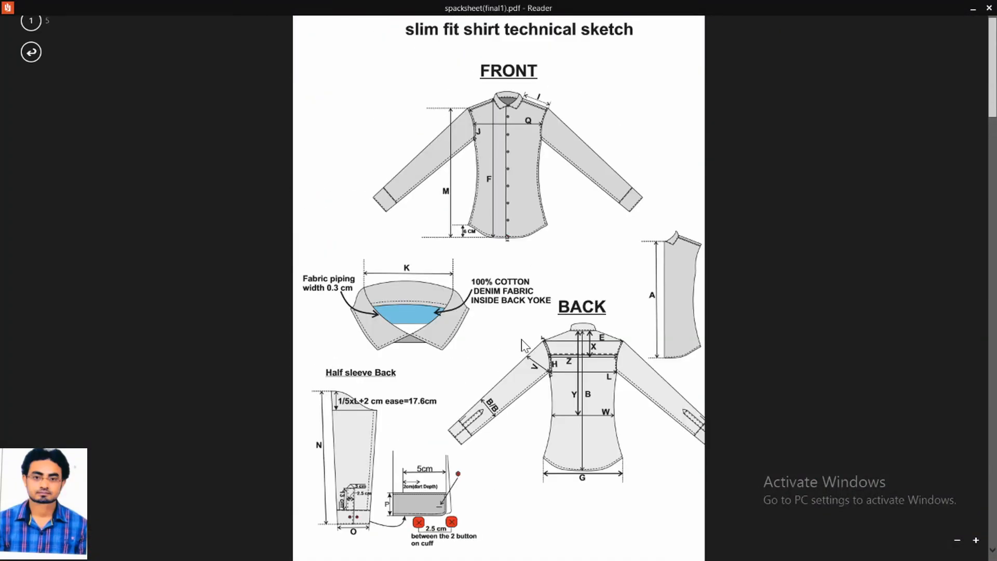
pyautogui.scroll(-5, 522, 339)
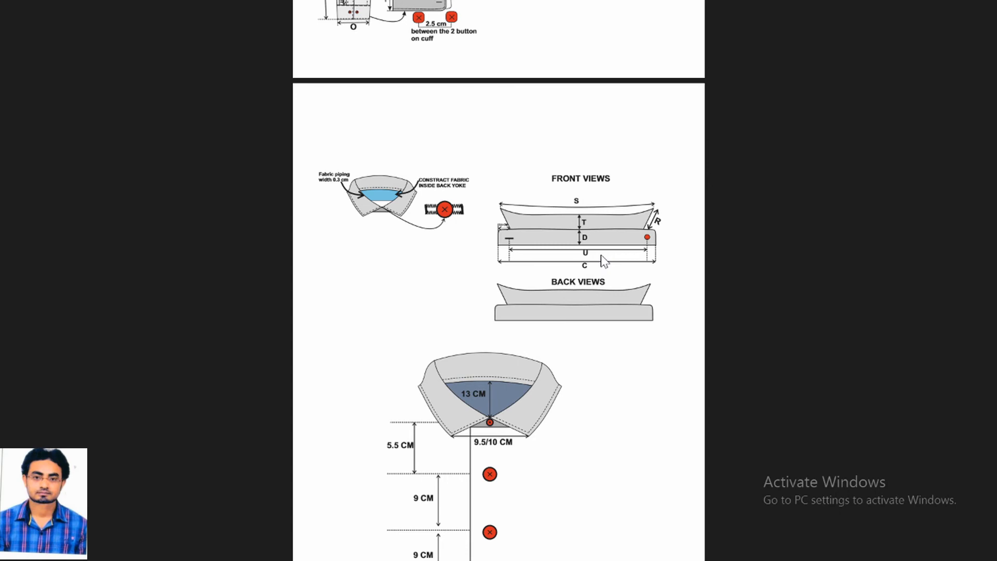
pyautogui.scroll(-10, 601, 255)
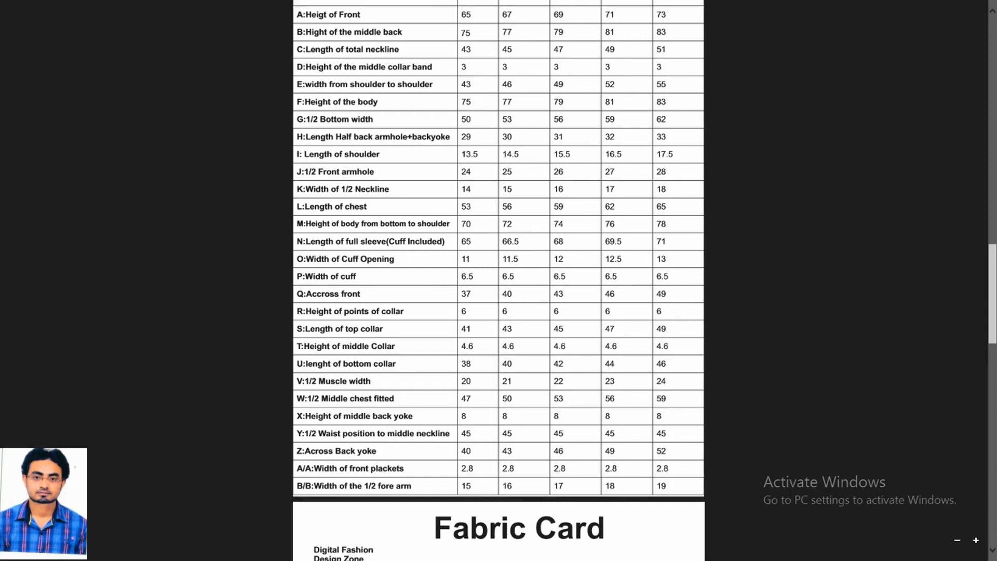
pyautogui.click(977, 7)
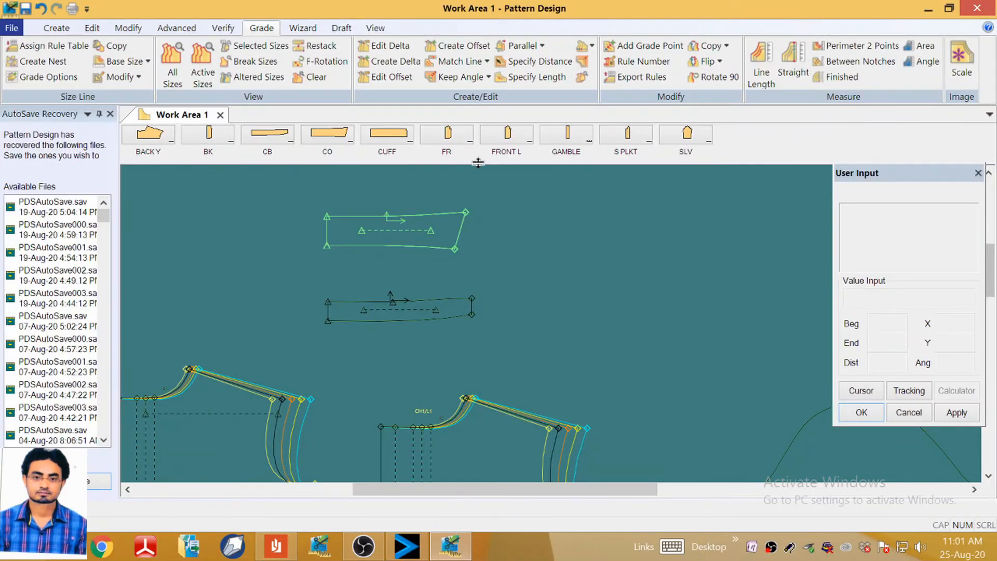
# Try to set Delta X to 1 for all size breaks at the upper right corner of collar piece CO, and undo the edit.
pyautogui.click(385, 46)
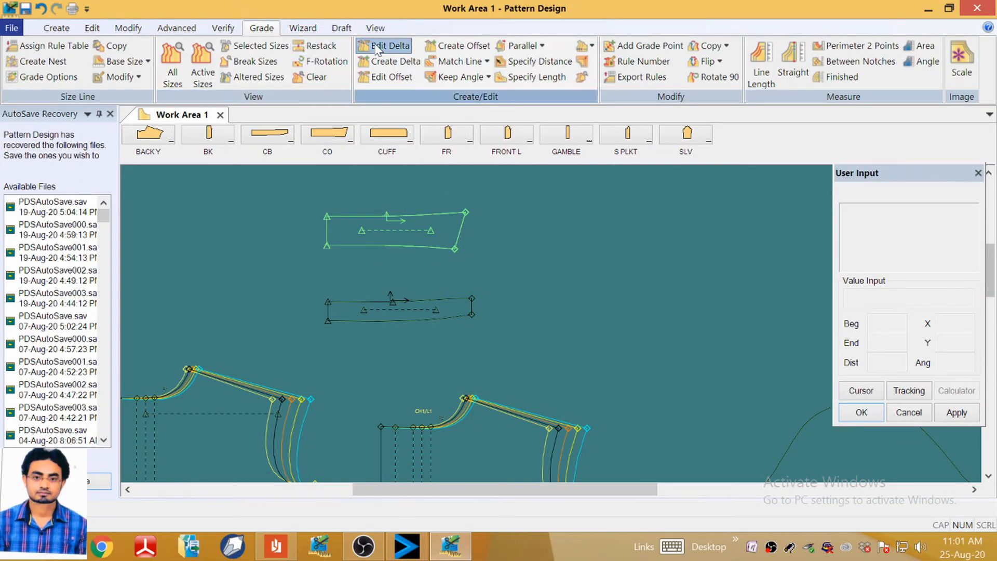
pyautogui.click(473, 217)
pyautogui.rightClick(465, 202)
pyautogui.click(508, 207)
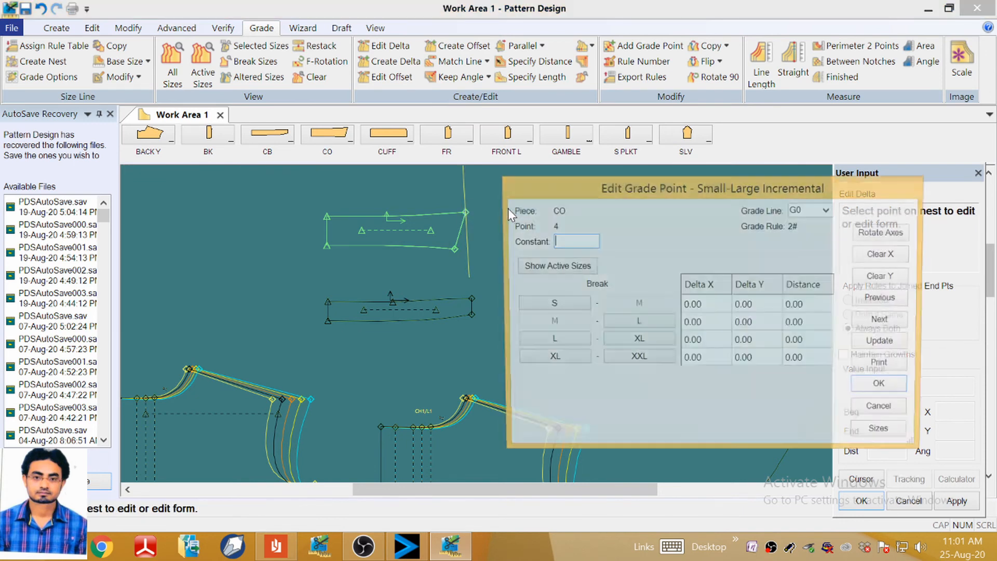
pyautogui.click(883, 254)
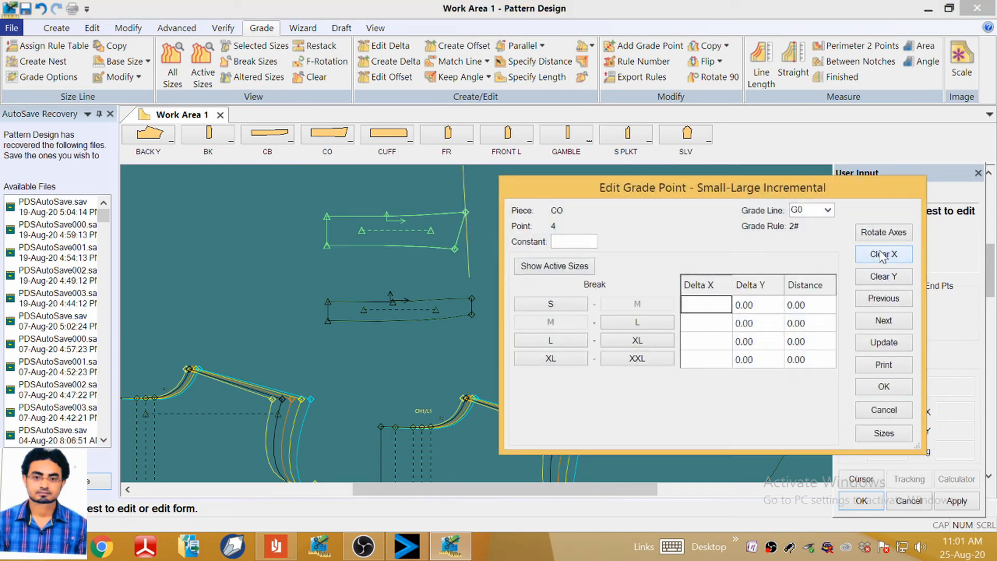
pyautogui.write('1')
pyautogui.click(891, 344)
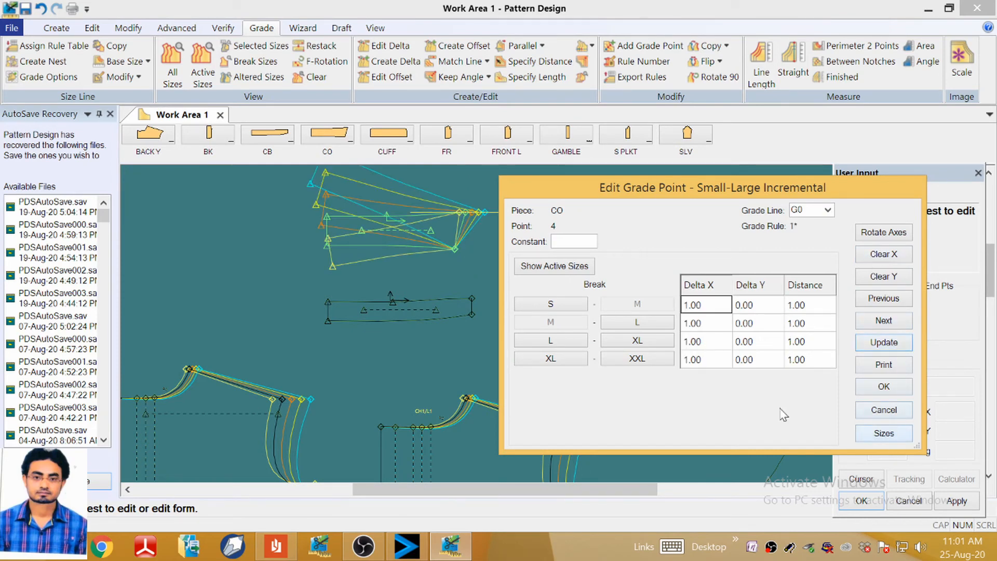
pyautogui.click(41, 9)
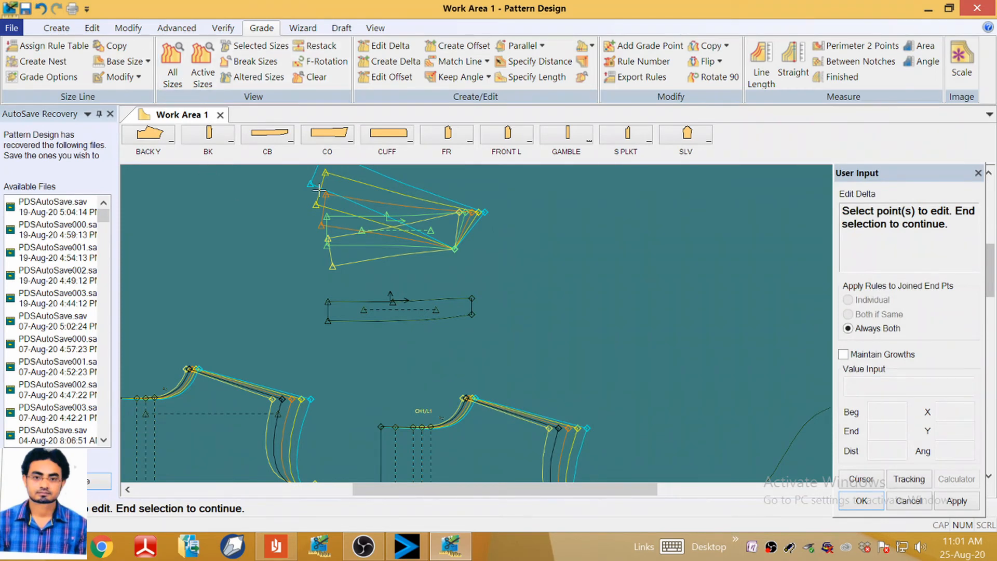
pyautogui.click(42, 9)
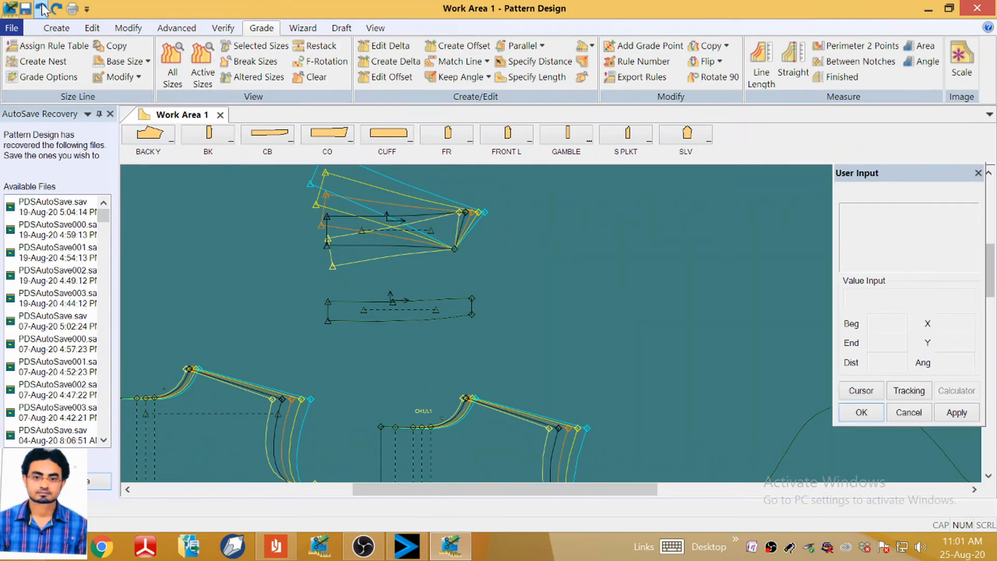
pyautogui.click(42, 7)
# Add grade points at the upper left and lower left corners of collar piece CO.
pyautogui.scroll(2, 323, 227)
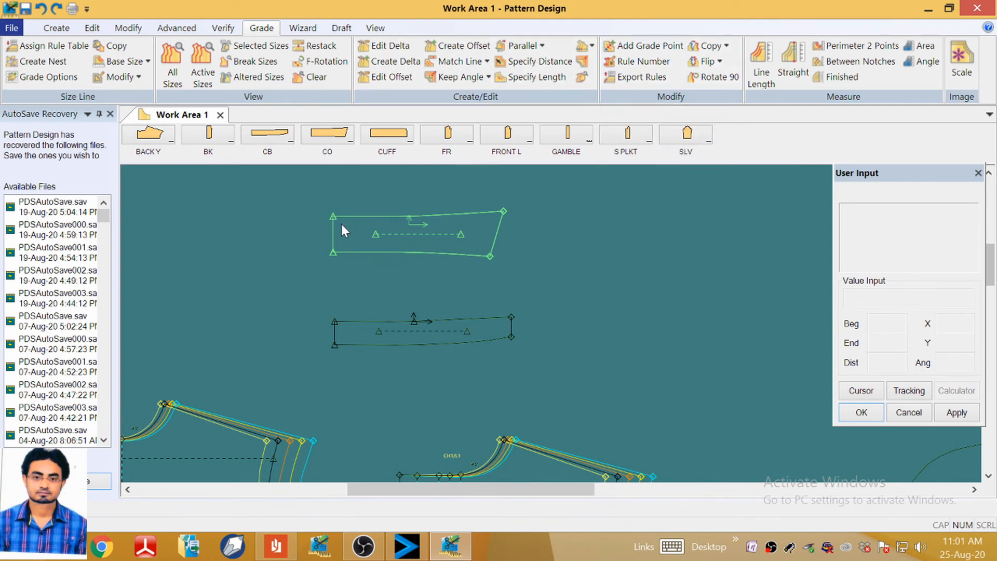
pyautogui.click(669, 45)
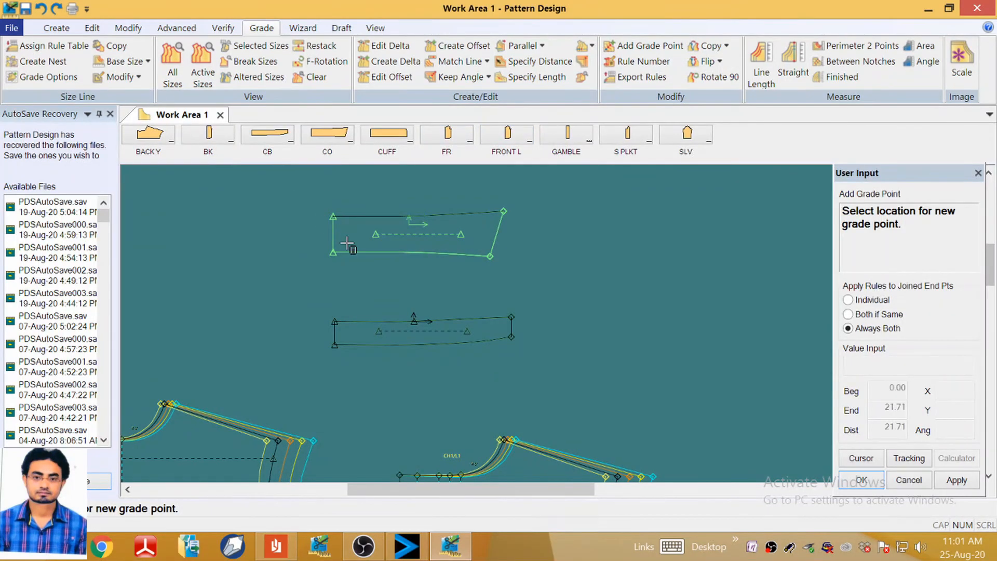
pyautogui.click(333, 216)
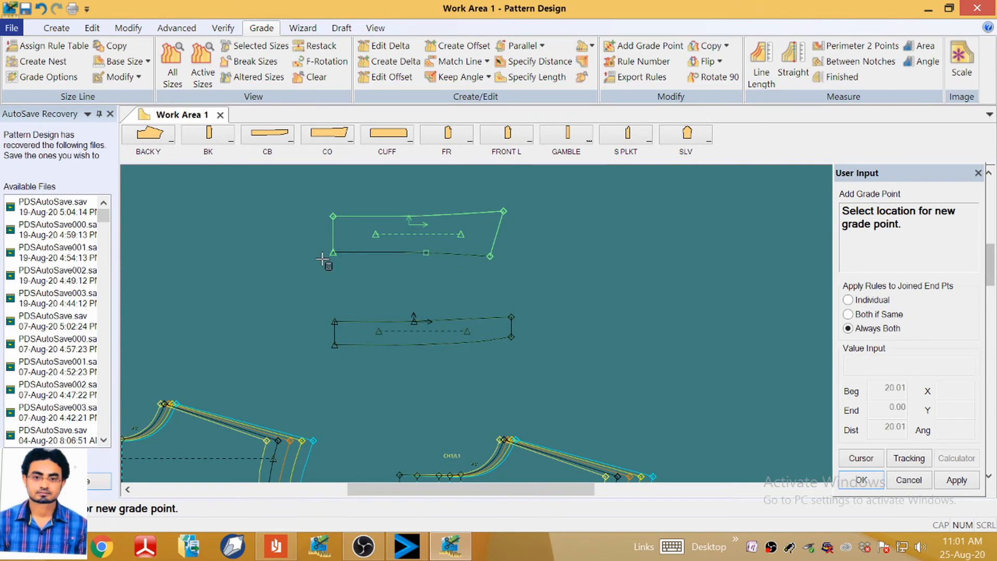
pyautogui.scroll(-1, 424, 254)
pyautogui.rightClick(537, 244)
pyautogui.click(538, 245)
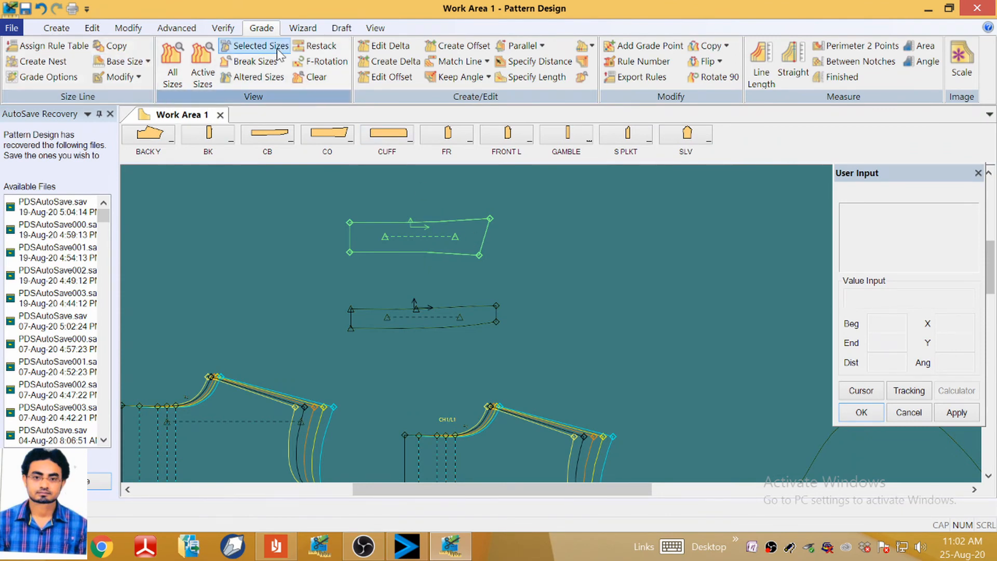
# Set Delta X to 1 for all size breaks at the upper right corner of collar piece CO.
pyautogui.click(391, 47)
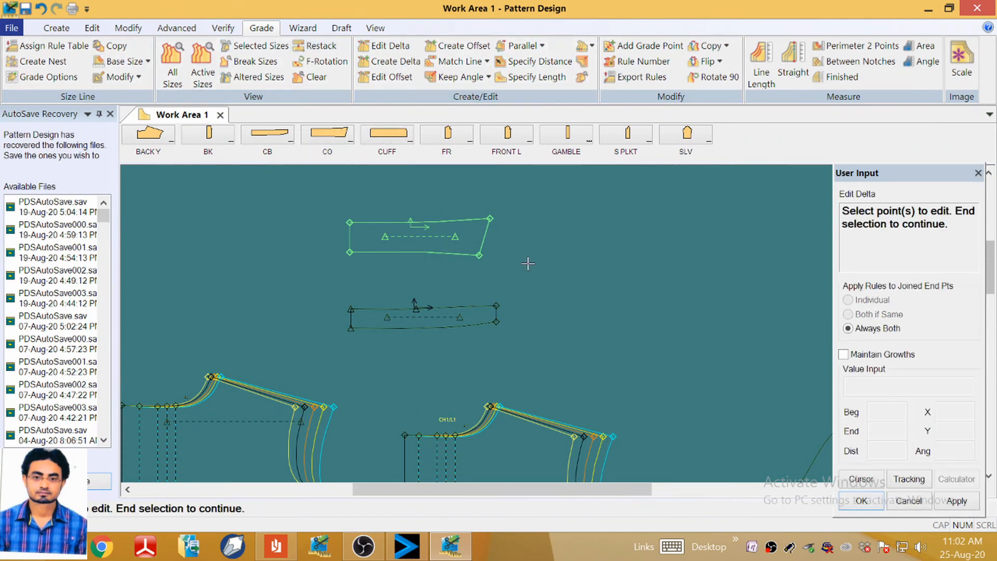
pyautogui.click(489, 219)
pyautogui.rightClick(509, 229)
pyautogui.click(551, 239)
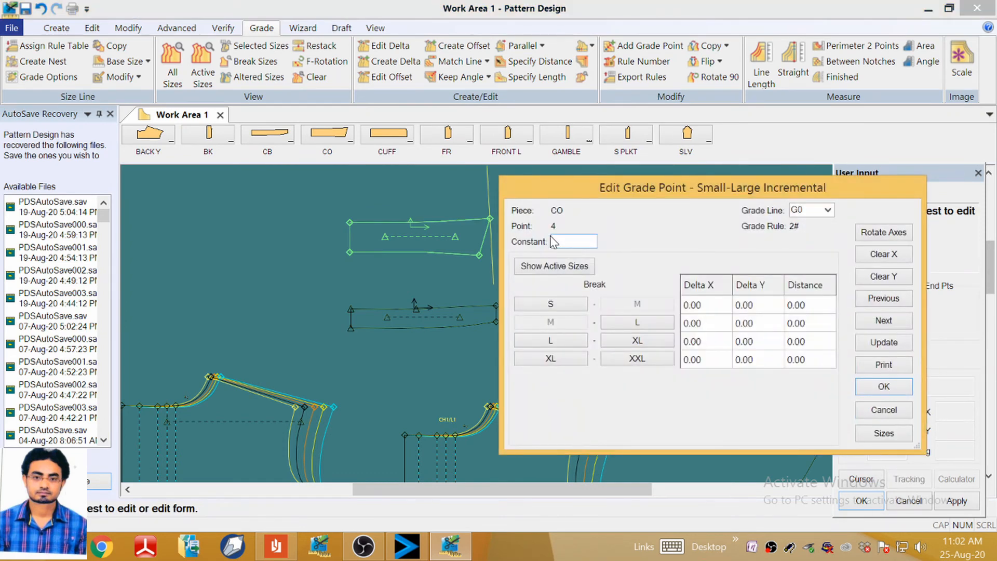
pyautogui.click(884, 254)
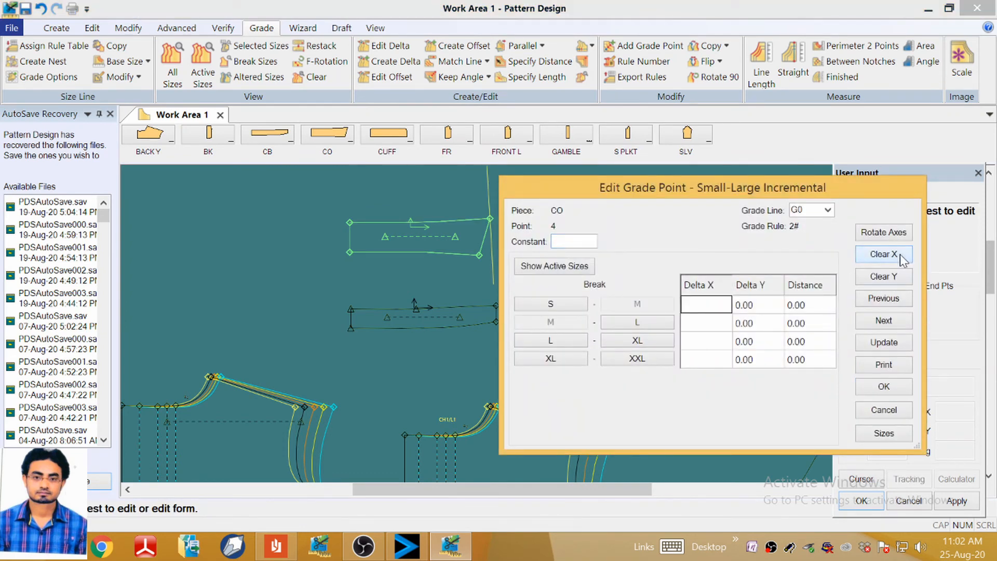
pyautogui.write('1')
pyautogui.click(884, 344)
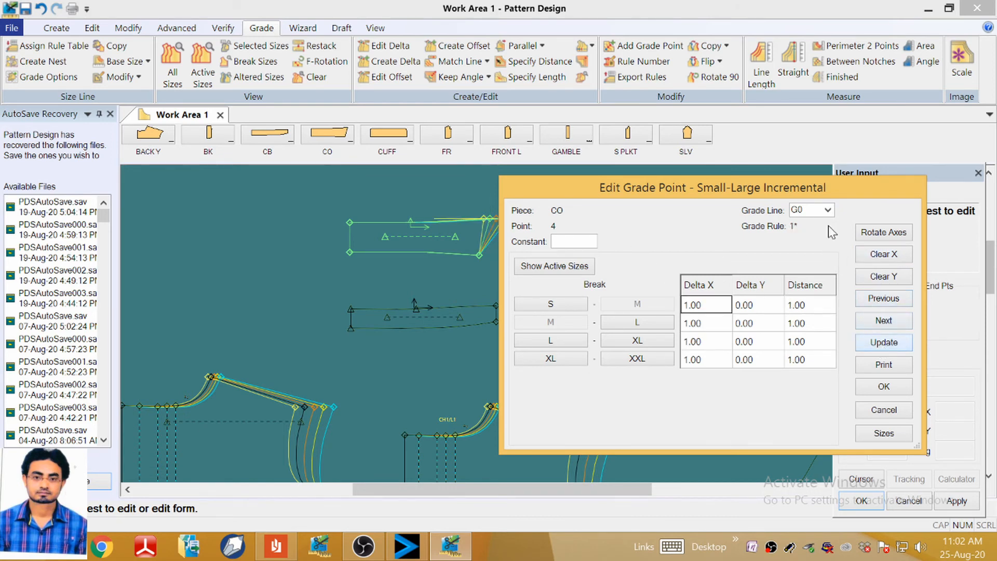
# Set Delta X to 1 for all size breaks at the collar's lower right corner and finish editing its grade points.
pyautogui.moveTo(762, 188); pyautogui.dragTo(799, 116)
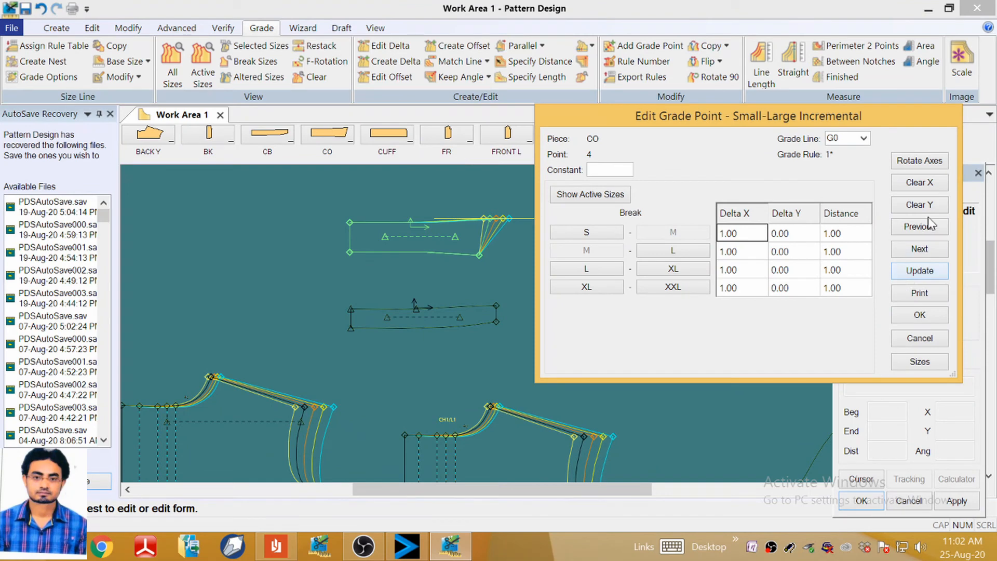
pyautogui.click(926, 251)
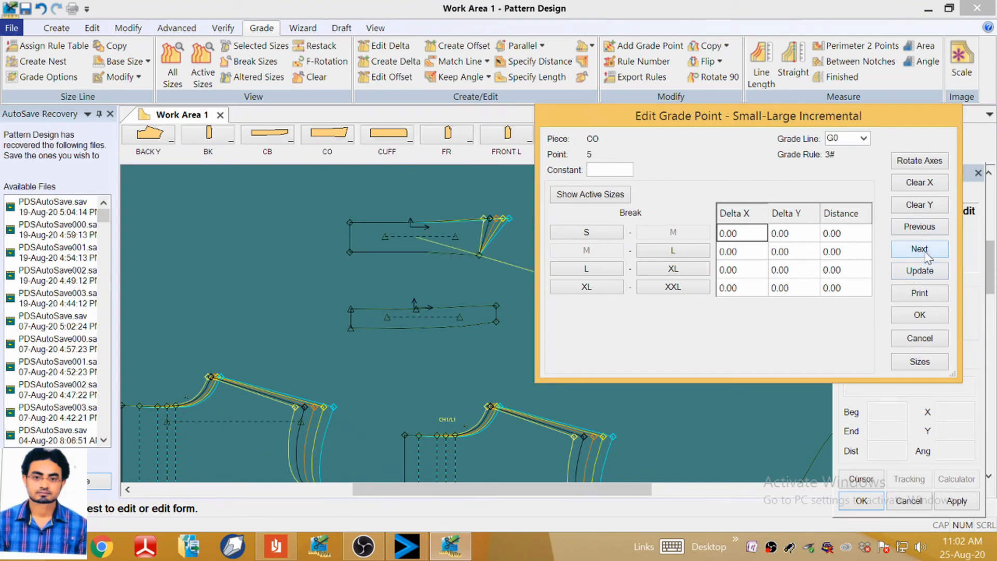
pyautogui.click(927, 185)
pyautogui.write('1')
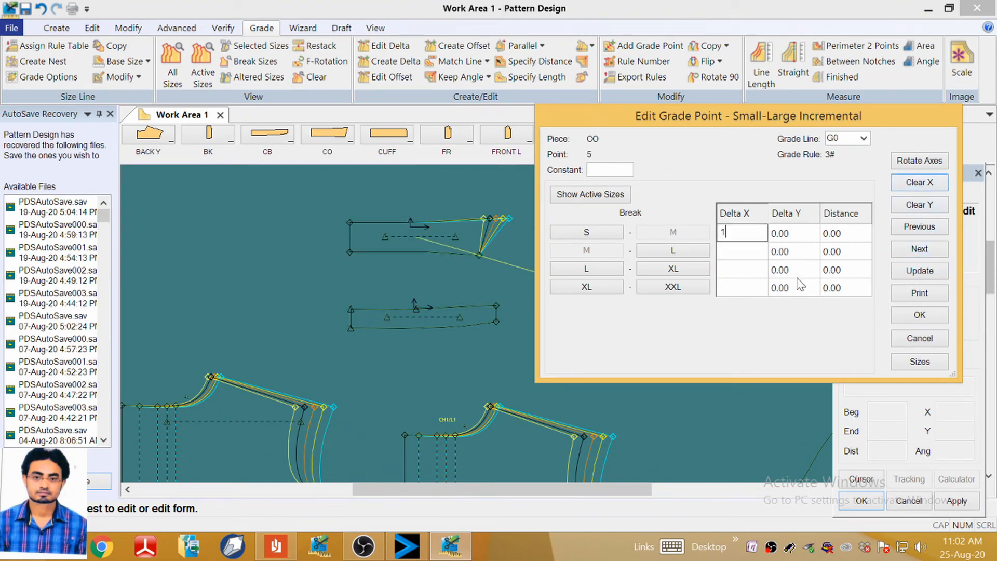
pyautogui.click(920, 271)
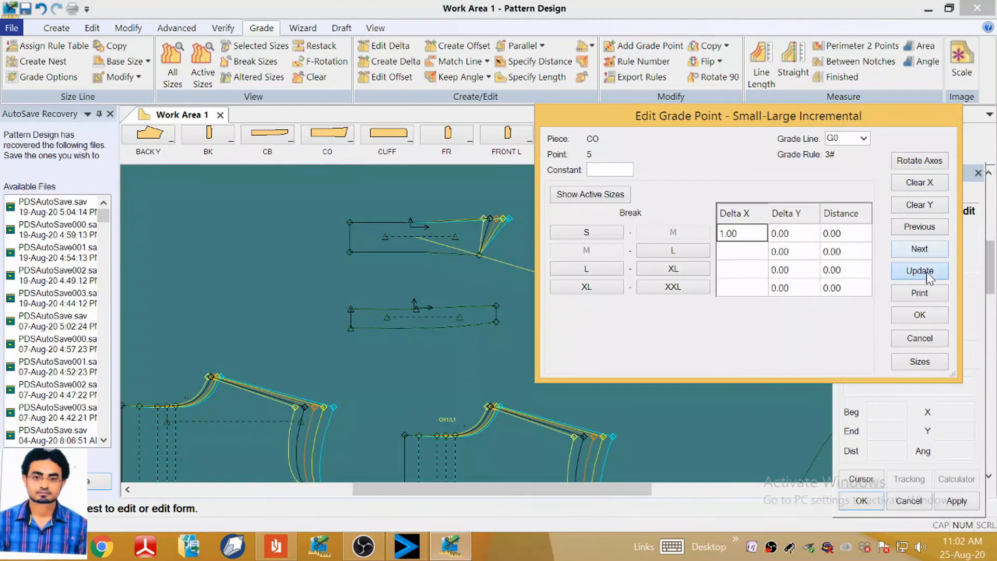
pyautogui.click(919, 314)
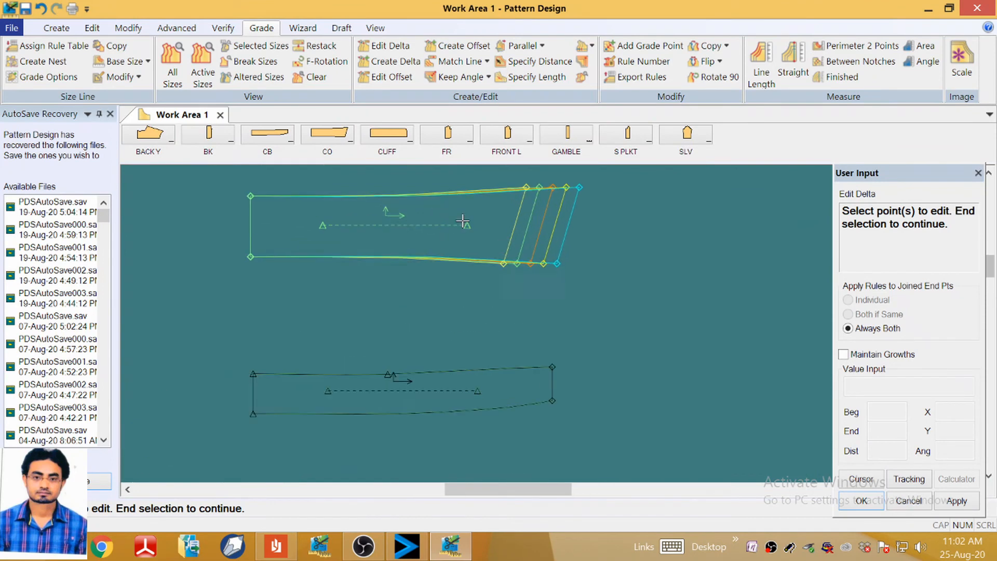
pyautogui.scroll(3, 469, 244)
pyautogui.scroll(-3, 528, 354)
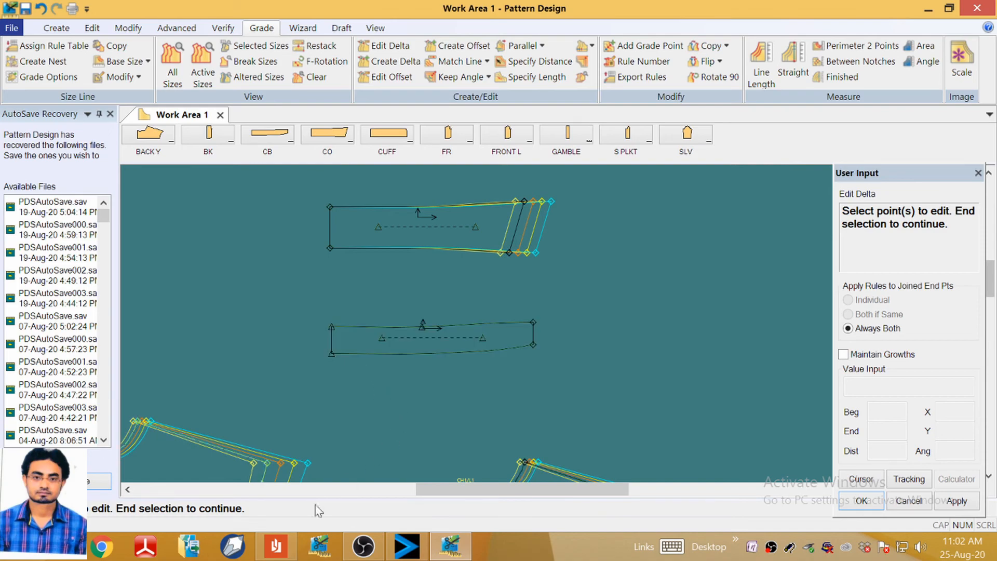
# Check the collar and collar band sketches and their size rows in the measurement chart of the spec sheet PDF.
pyautogui.click(276, 546)
pyautogui.scroll(5, 466, 335)
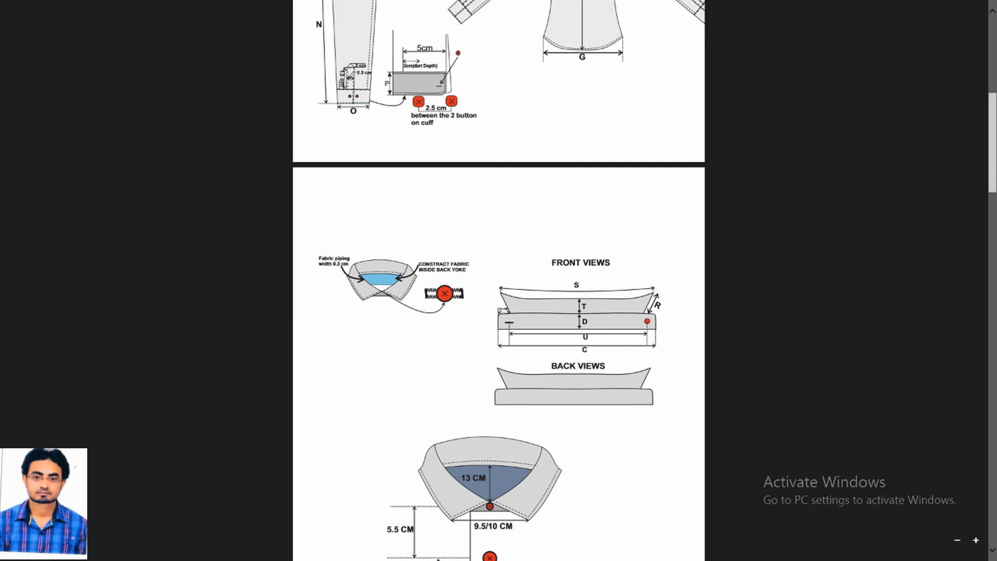
pyautogui.scroll(-14, 596, 349)
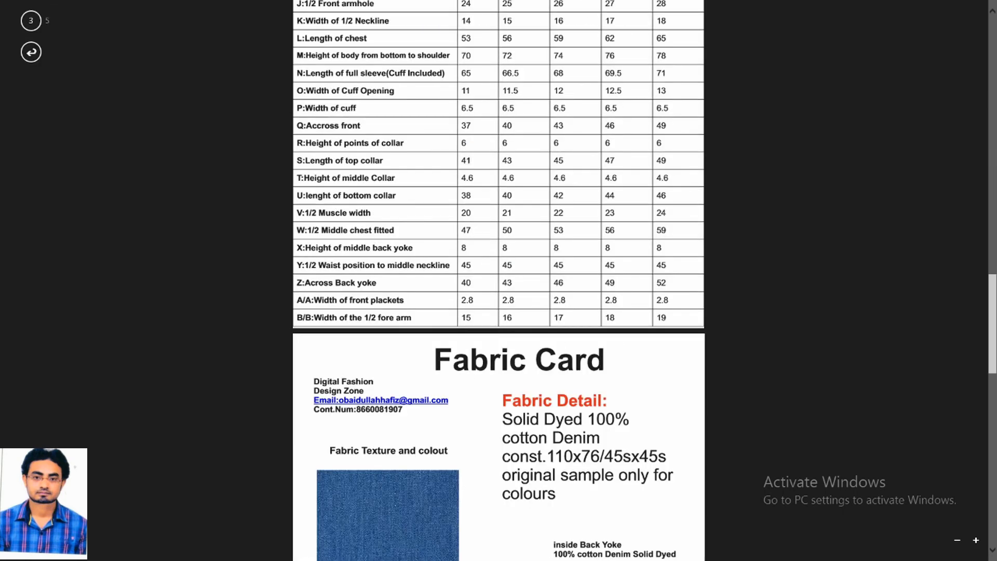
pyautogui.scroll(4, 596, 349)
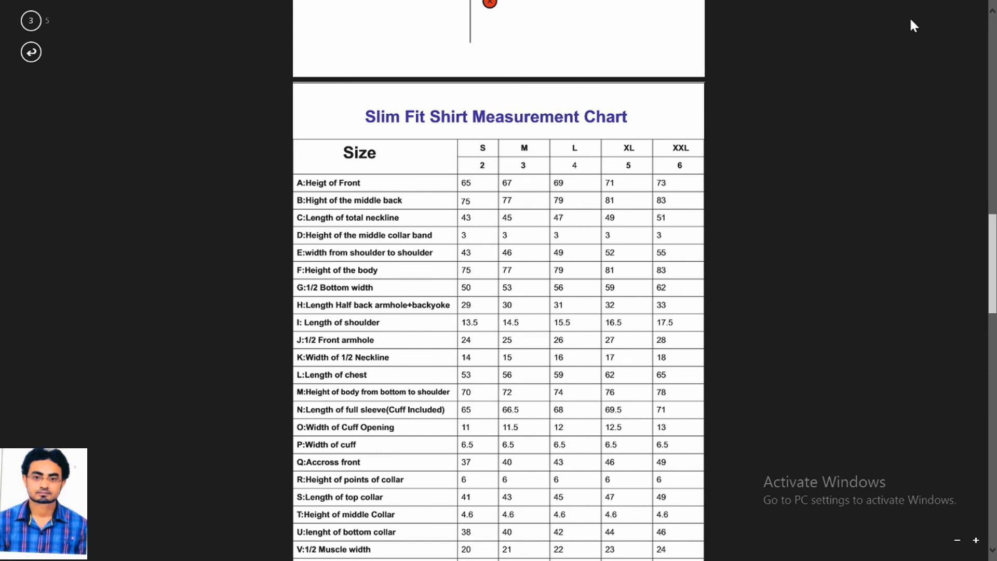
pyautogui.click(979, 8)
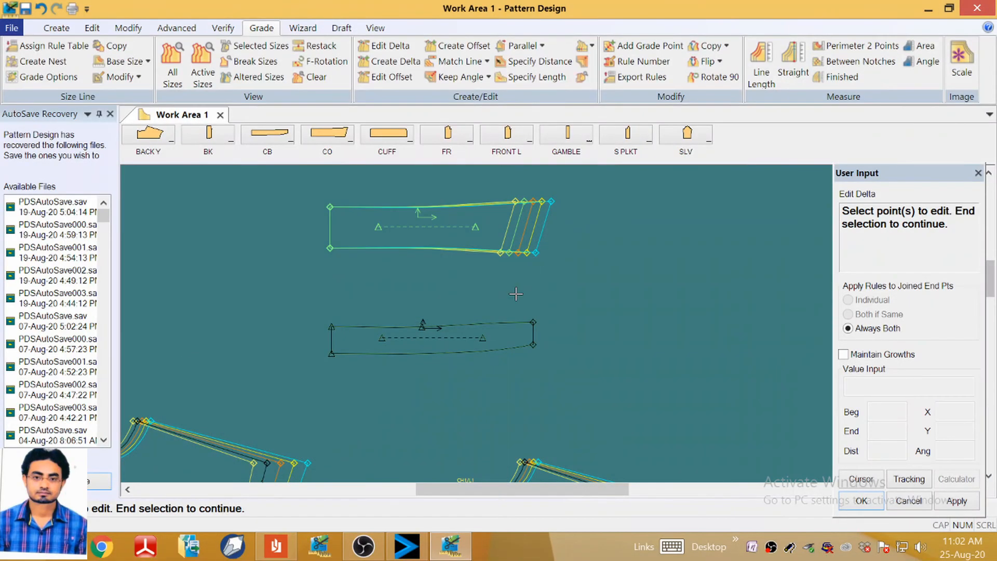
# Try to set Delta X to 1 for all size breaks at the upper right corner of collar band CB, and undo the edit.
pyautogui.scroll(4, 516, 294)
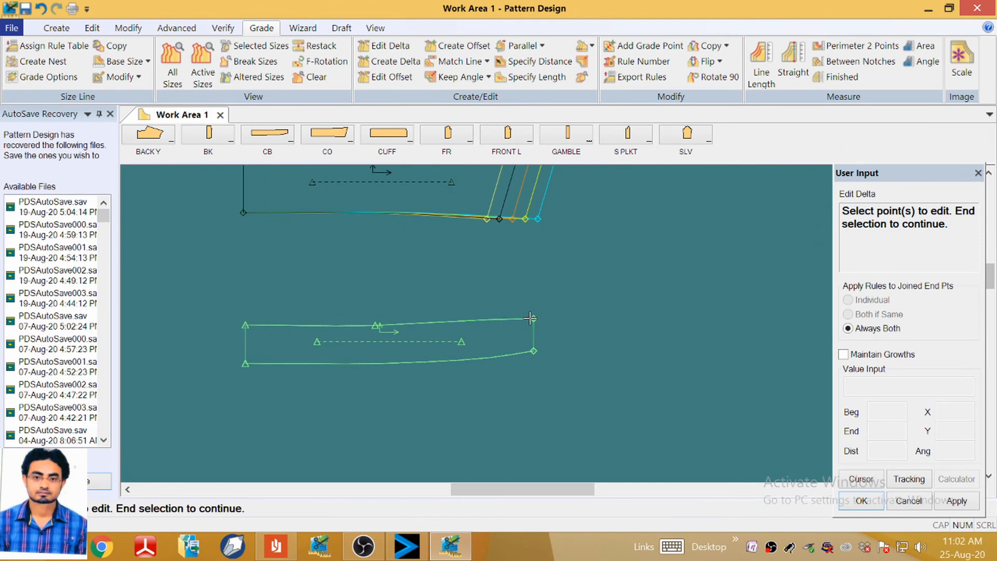
pyautogui.click(382, 48)
pyautogui.click(536, 320)
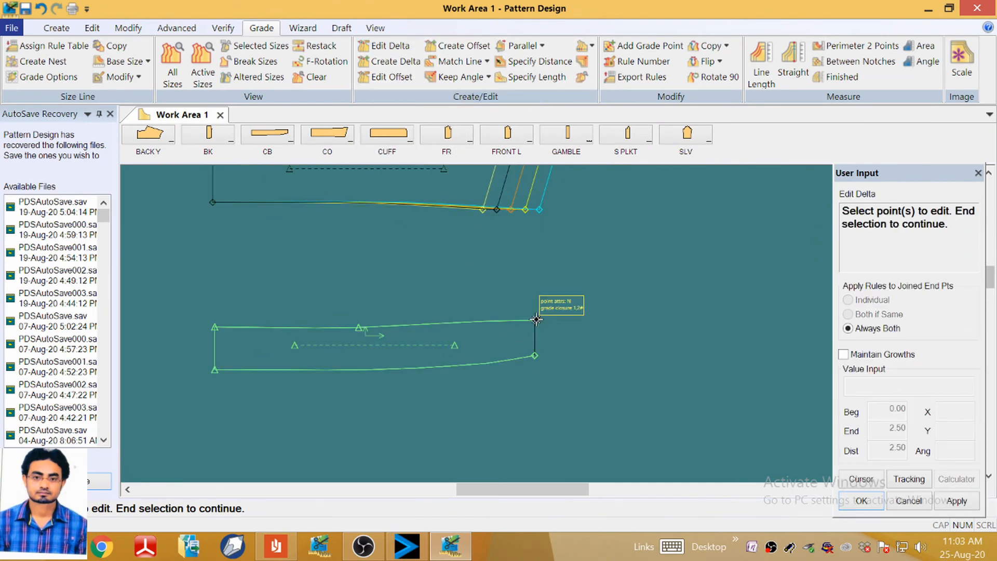
pyautogui.rightClick(540, 297)
pyautogui.click(566, 305)
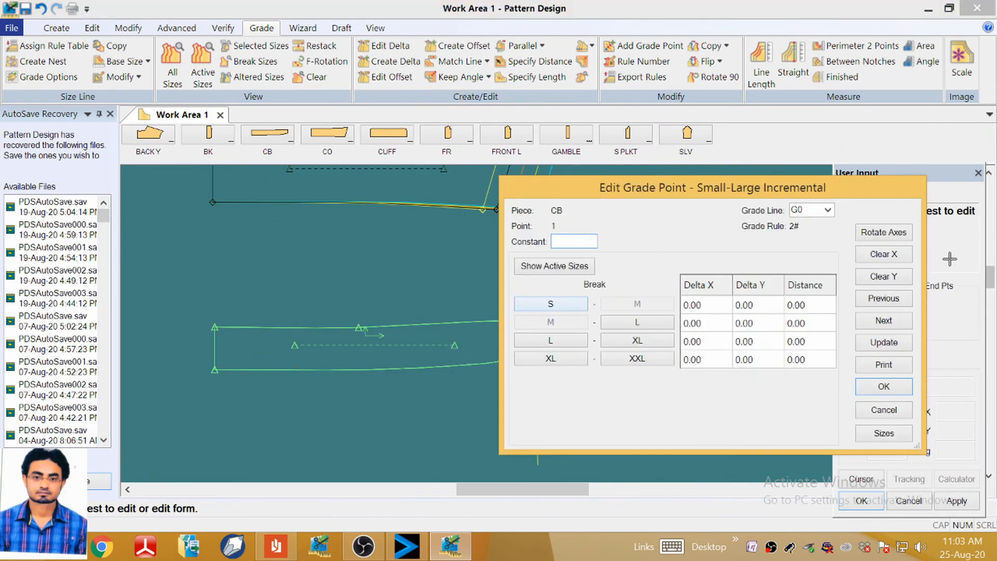
pyautogui.click(885, 254)
pyautogui.write('1')
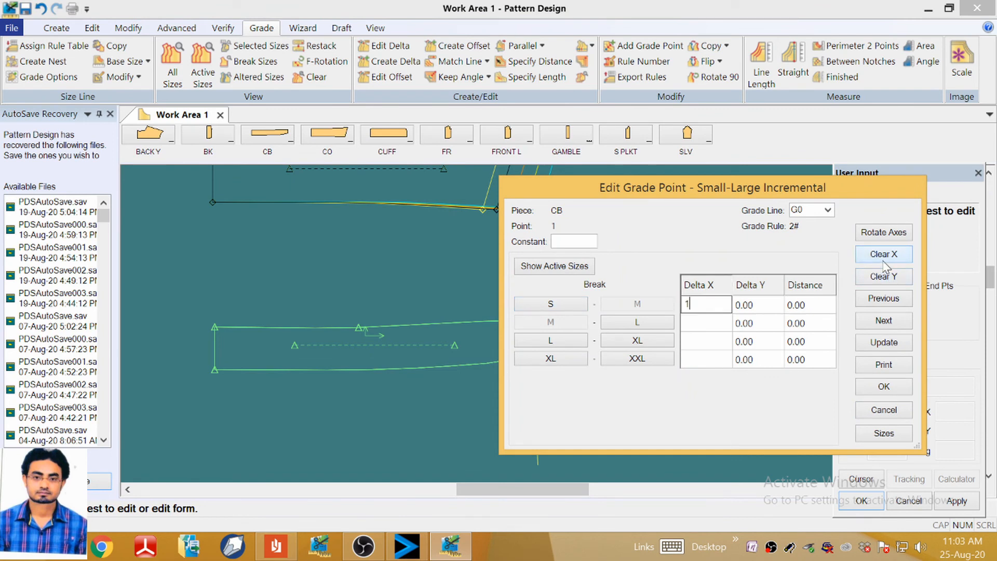
pyautogui.moveTo(805, 192)
pyautogui.mouseDown()
pyautogui.moveTo(313, 325)
pyautogui.moveTo(355, 274)
pyautogui.mouseUp()
pyautogui.click(434, 429)
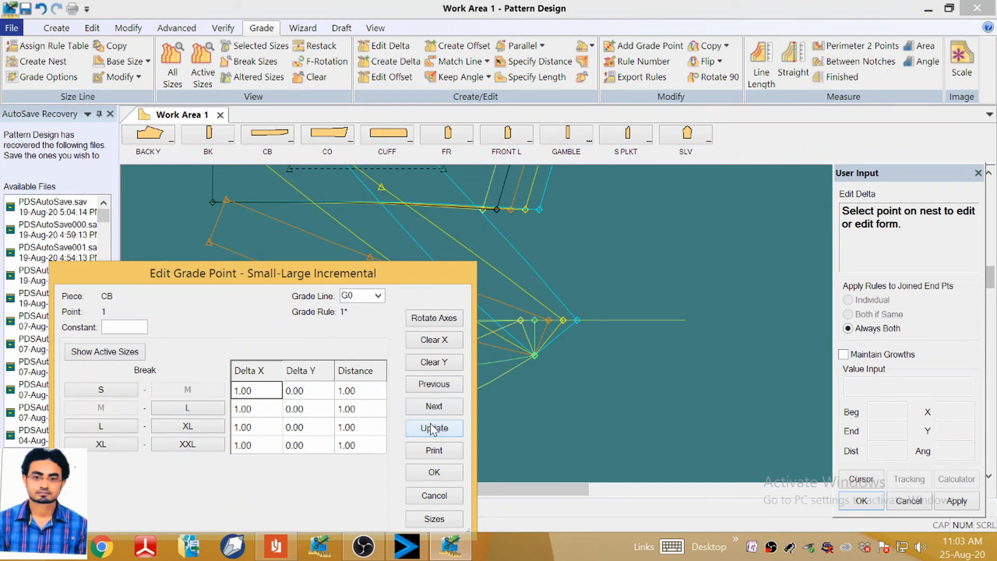
pyautogui.click(436, 496)
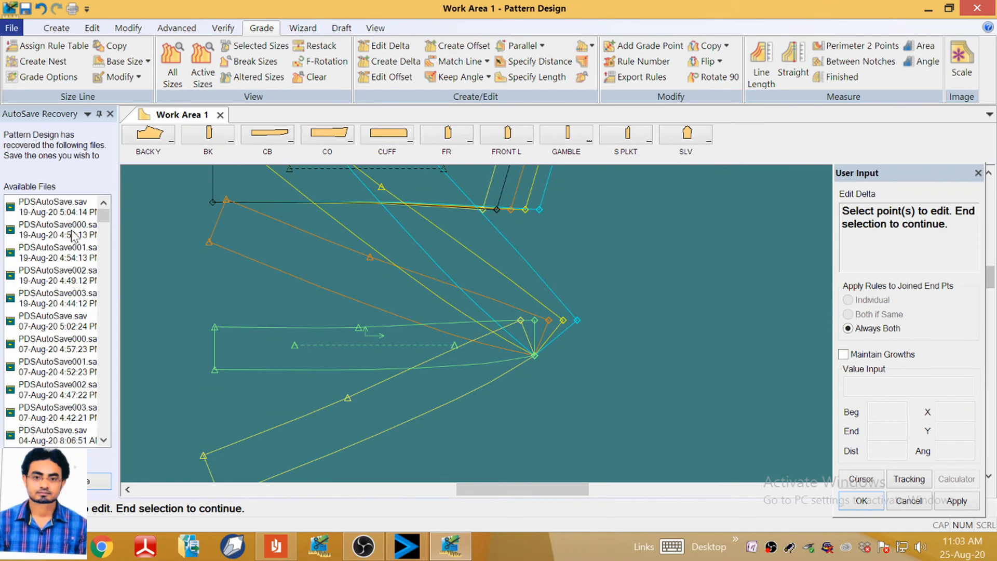
pyautogui.click(41, 9)
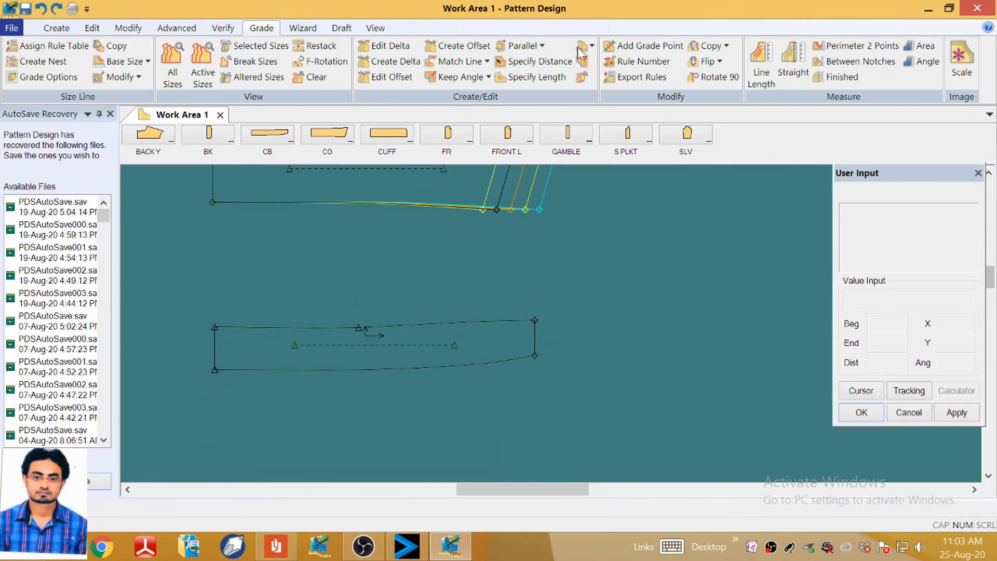
# Add grade points at the upper left and lower left corners of collar band CB.
pyautogui.click(642, 45)
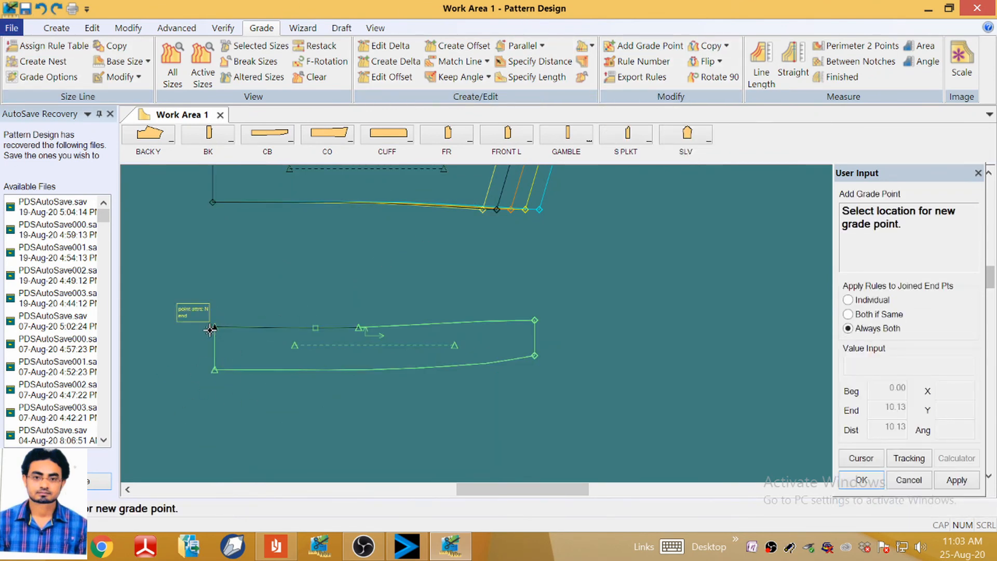
pyautogui.click(214, 327)
pyautogui.click(215, 370)
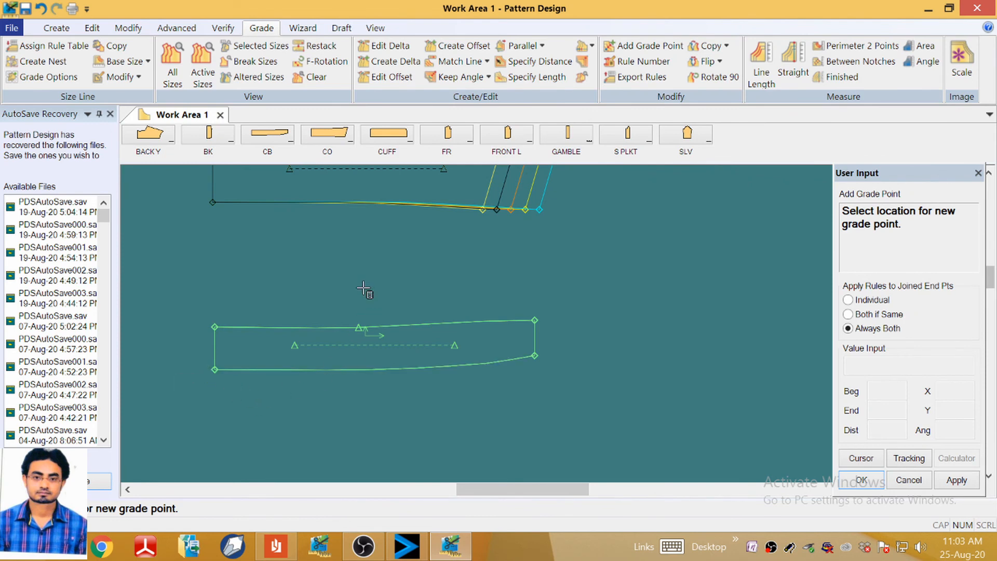
pyautogui.rightClick(295, 282)
pyautogui.click(317, 289)
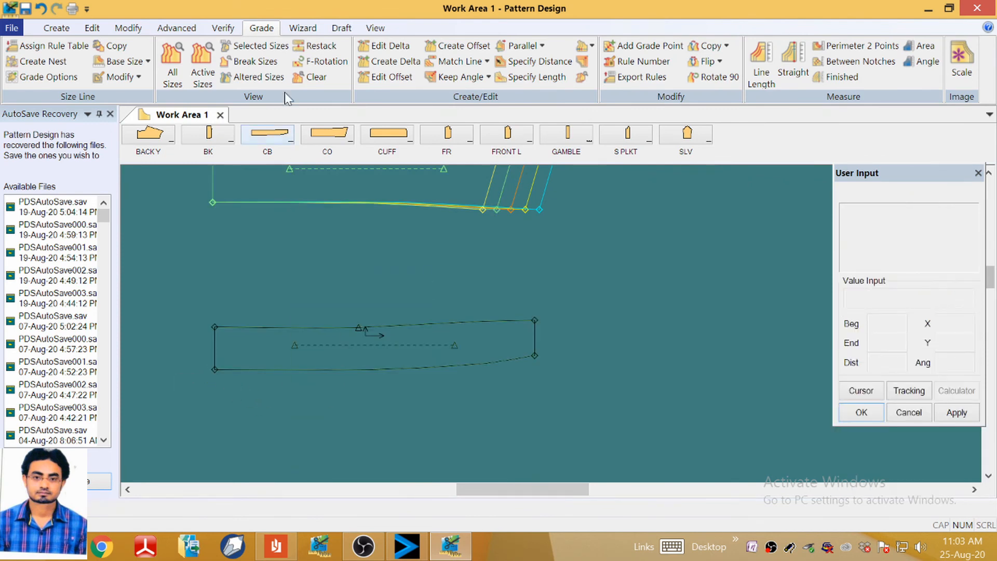
# Set Delta X to 1 for all size breaks at the upper right corner of collar band CB.
pyautogui.click(384, 45)
pyautogui.click(534, 321)
pyautogui.rightClick(610, 310)
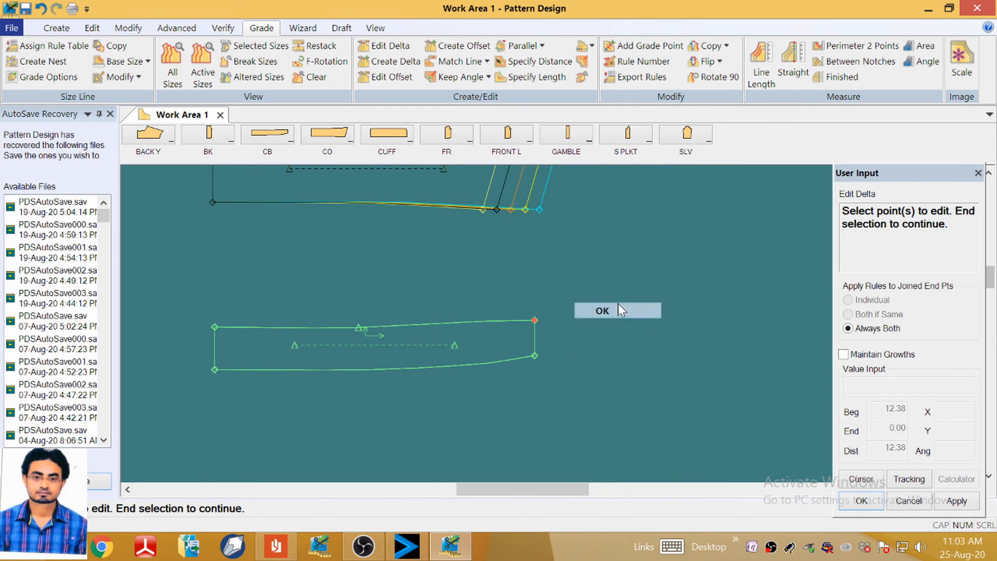
pyautogui.click(619, 308)
pyautogui.click(884, 254)
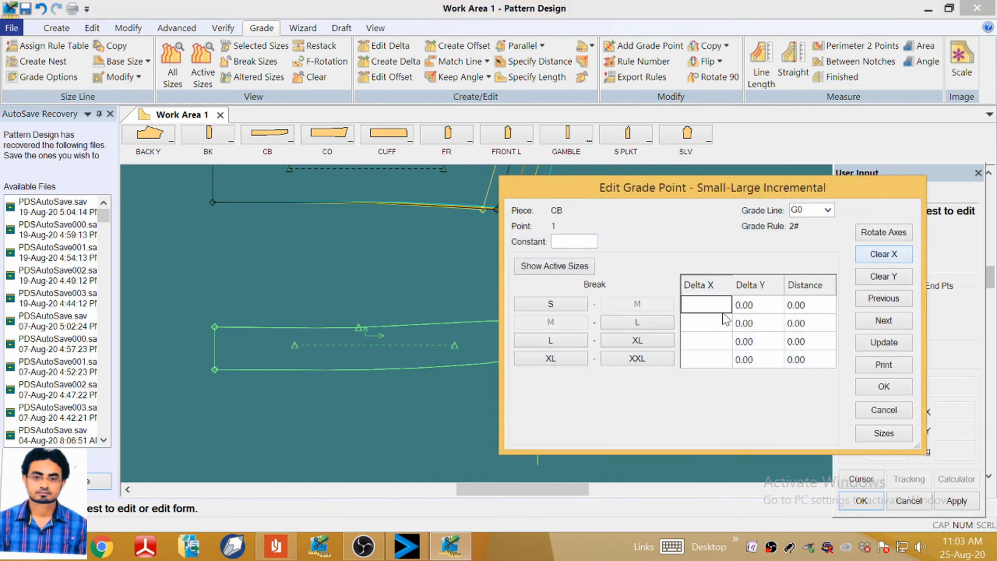
pyautogui.write('1')
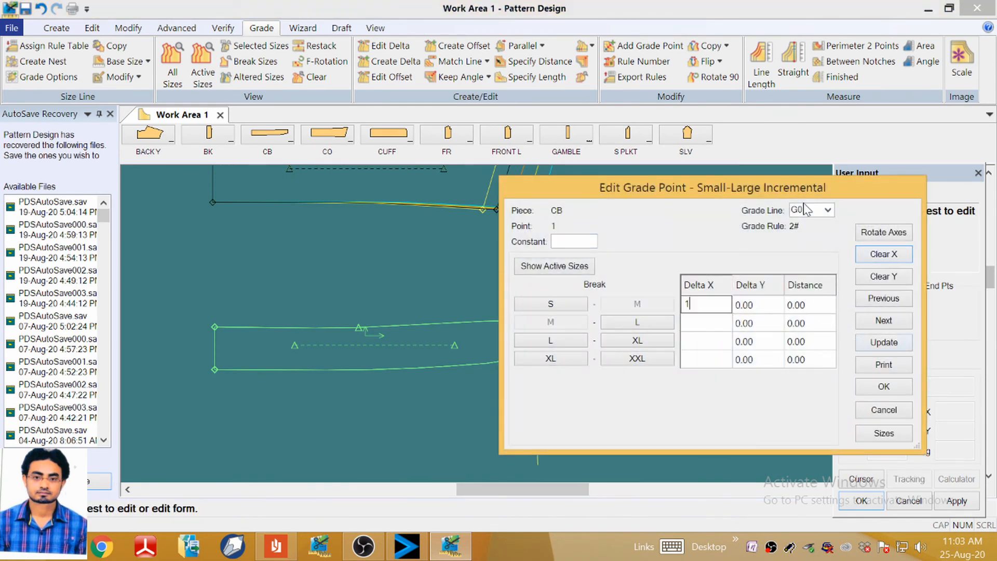
pyautogui.moveTo(801, 184); pyautogui.dragTo(347, 232)
pyautogui.click(426, 387)
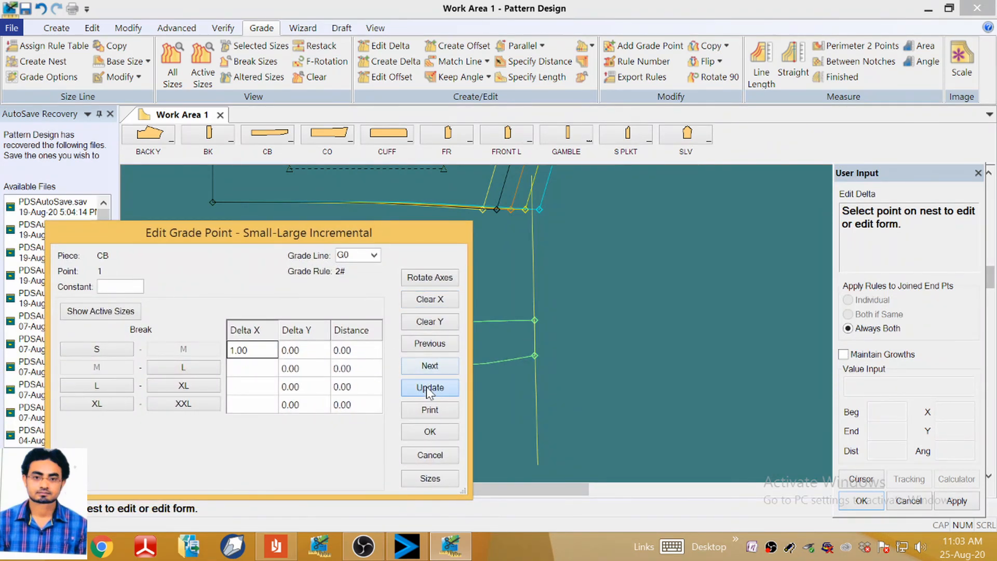
# Set Delta X to 1 for all size breaks at the lower right corner of collar band CB.
pyautogui.click(432, 367)
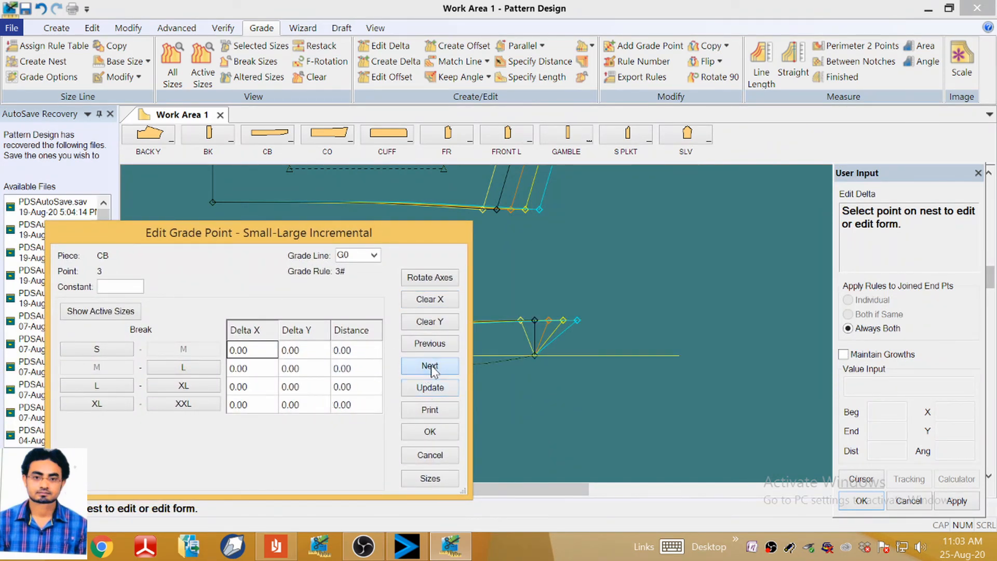
pyautogui.click(427, 301)
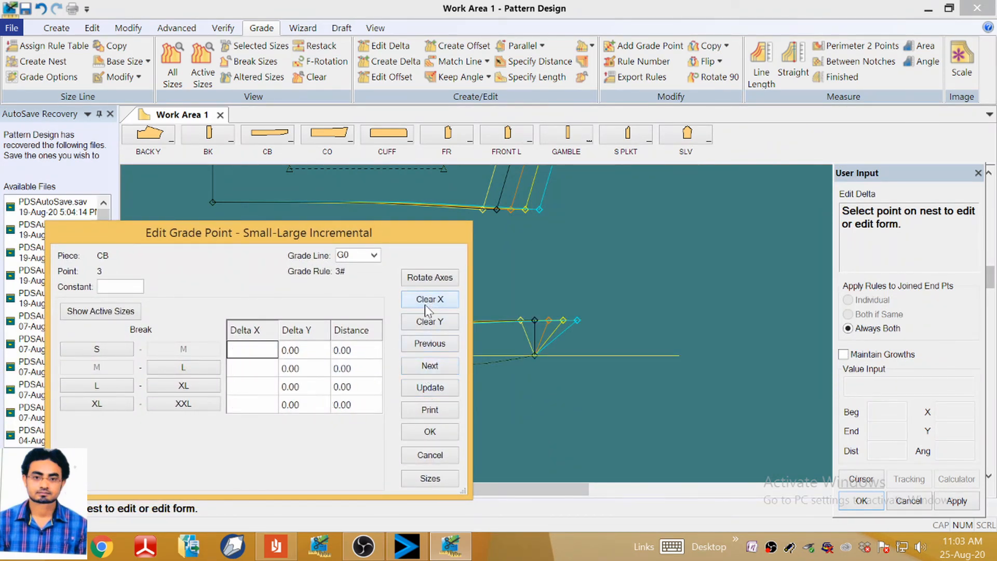
pyautogui.write('1')
pyautogui.click(438, 390)
pyautogui.moveTo(396, 235); pyautogui.dragTo(993, 175)
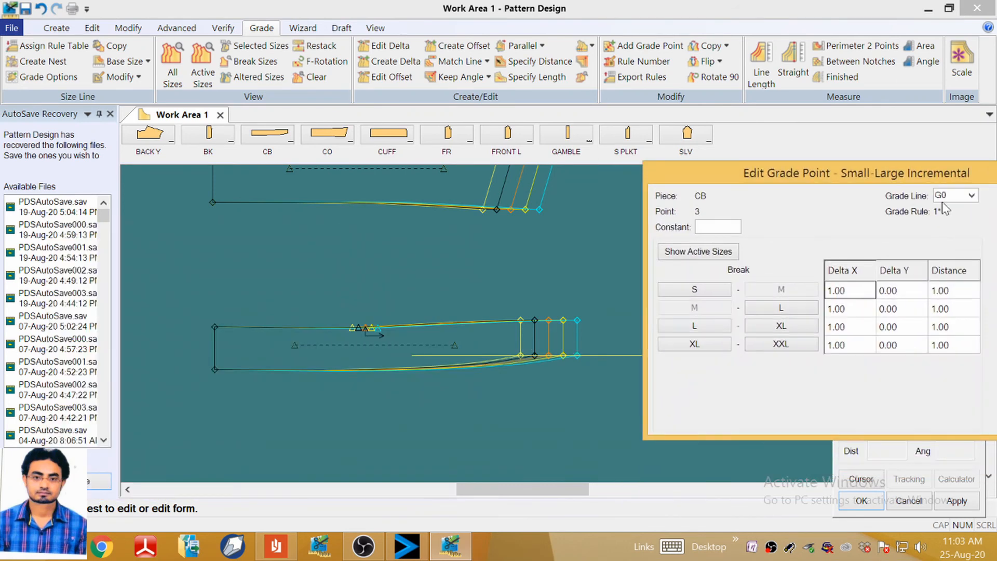
# Check the sleeve sketches and the size rows of the measurement chart in the spec sheet PDF.
pyautogui.scroll(-3, 521, 320)
pyautogui.scroll(-5, 360, 277)
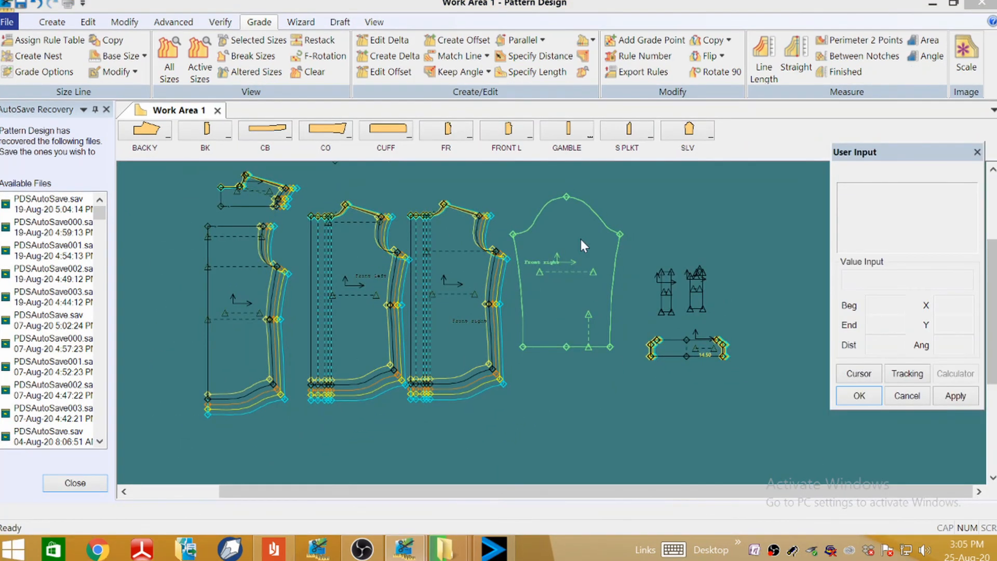
pyautogui.scroll(3, 580, 239)
pyautogui.scroll(2, 572, 218)
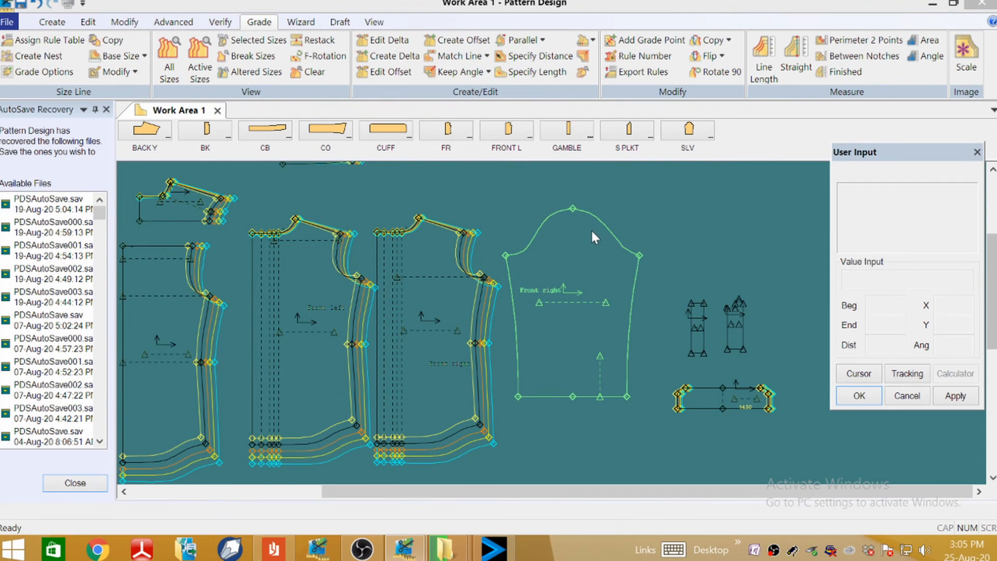
pyautogui.click(277, 536)
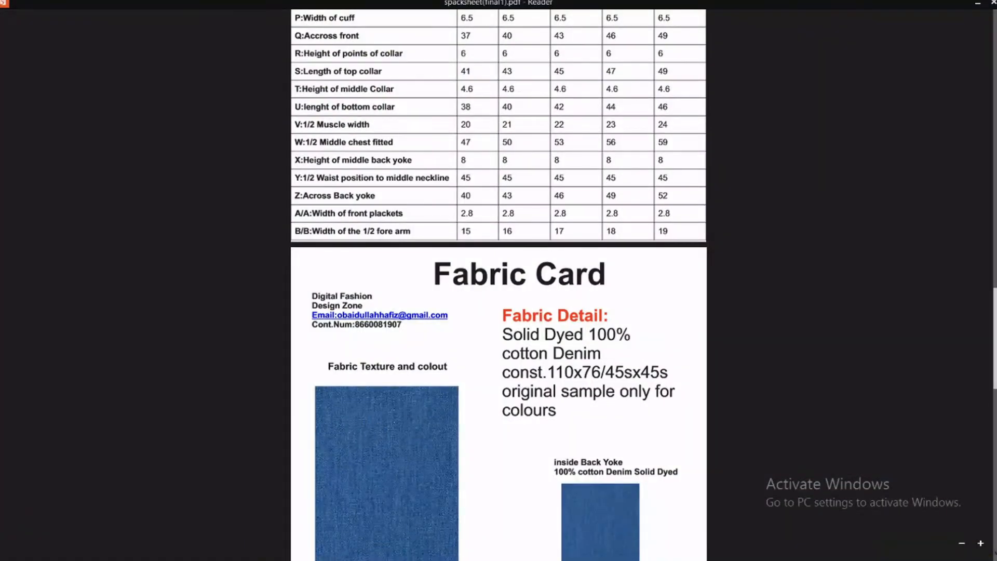
pyautogui.scroll(15, 488, 252)
pyautogui.scroll(-5, 377, 300)
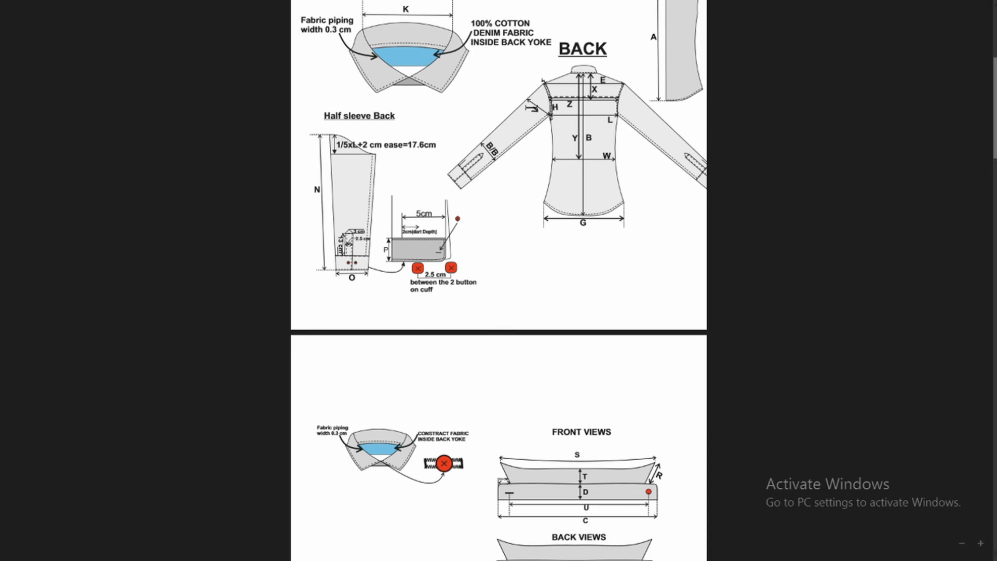
pyautogui.scroll(-16, 531, 110)
pyautogui.scroll(-7, 531, 108)
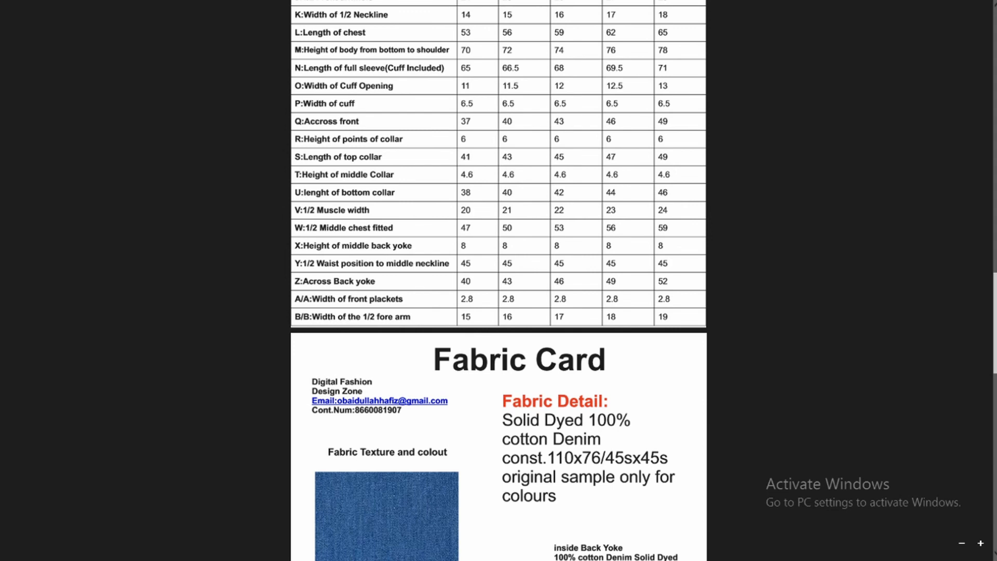
pyautogui.click(979, 3)
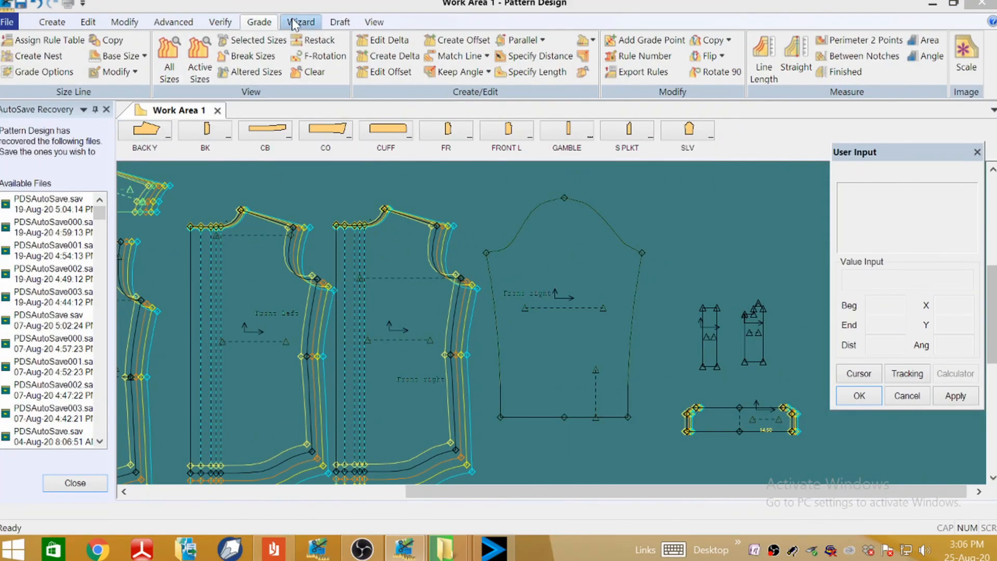
# Set Delta X to 1 for all size breaks at the right underarm corner of sleeve SLV.
pyautogui.click(387, 40)
pyautogui.click(642, 253)
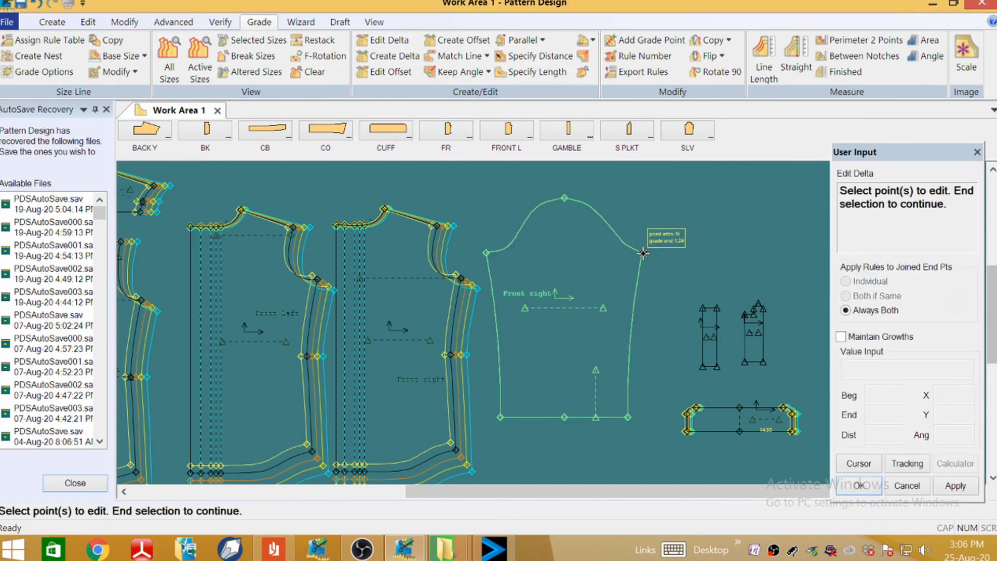
pyautogui.rightClick(642, 247)
pyautogui.click(676, 254)
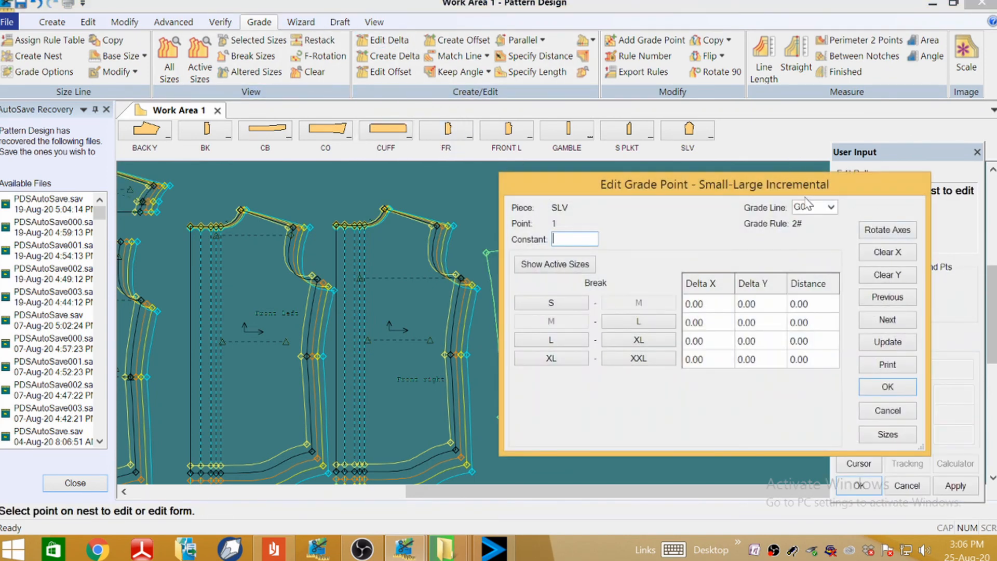
pyautogui.moveTo(798, 183); pyautogui.dragTo(444, 182)
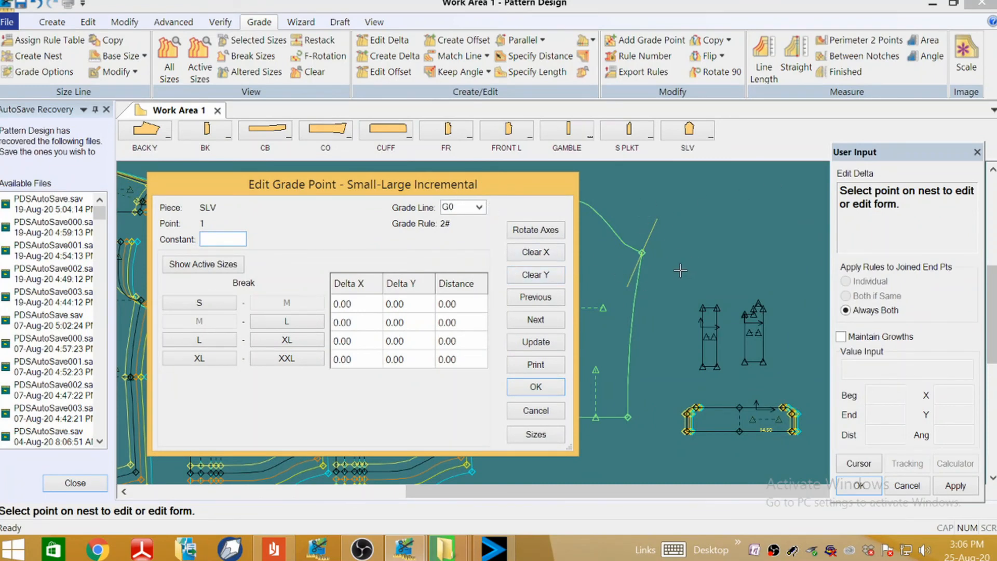
pyautogui.click(535, 252)
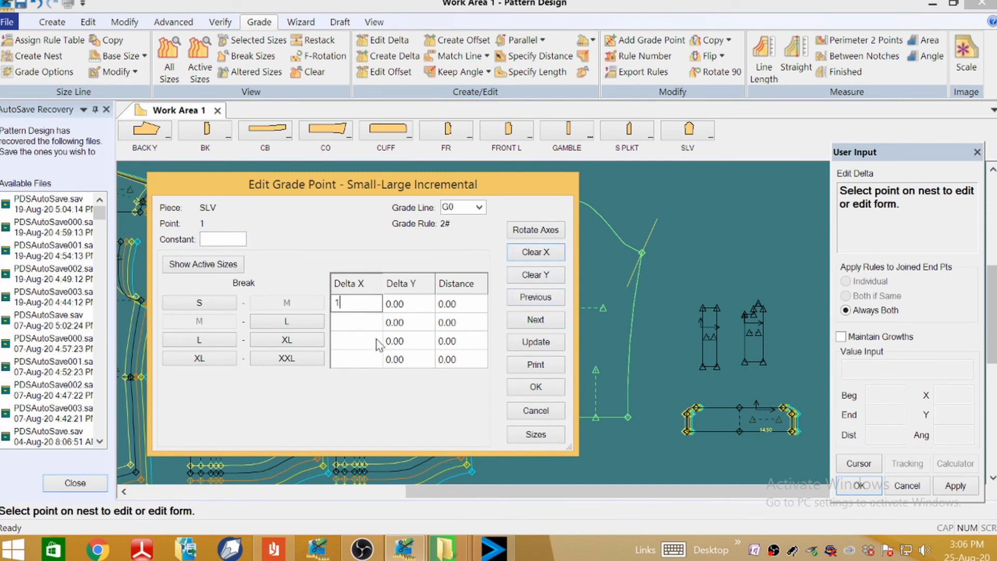
pyautogui.write('1')
pyautogui.click(536, 342)
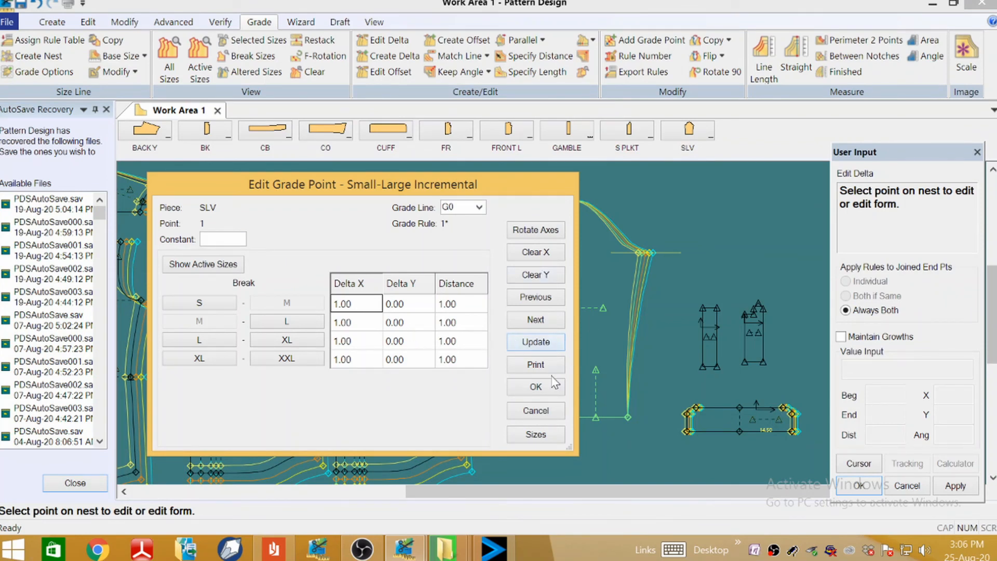
# Consult the measurement chart and set Delta X to 0.5 for all size breaks at the sleeve's lower right corner.
pyautogui.click(535, 319)
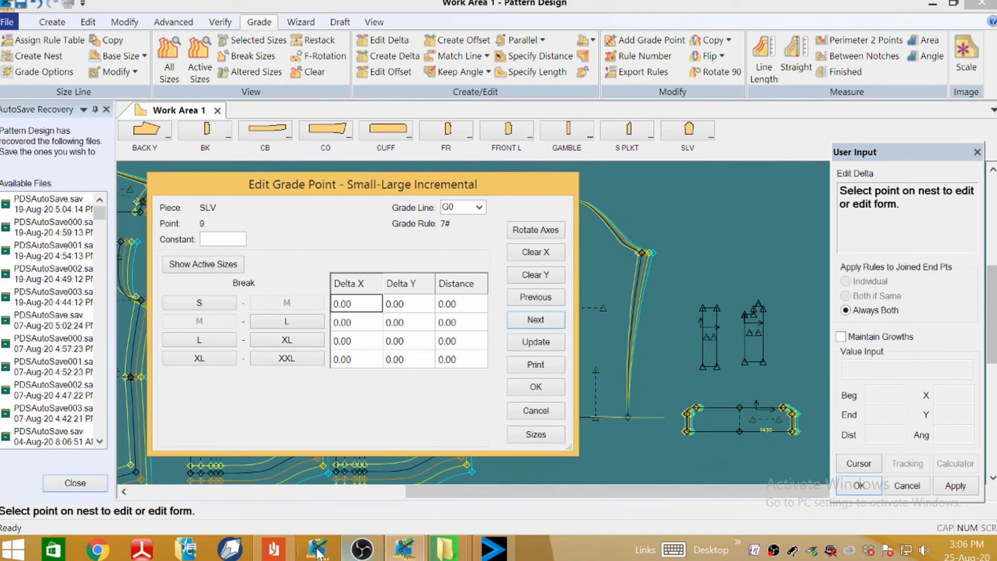
pyautogui.click(285, 552)
pyautogui.scroll(10, 498, 281)
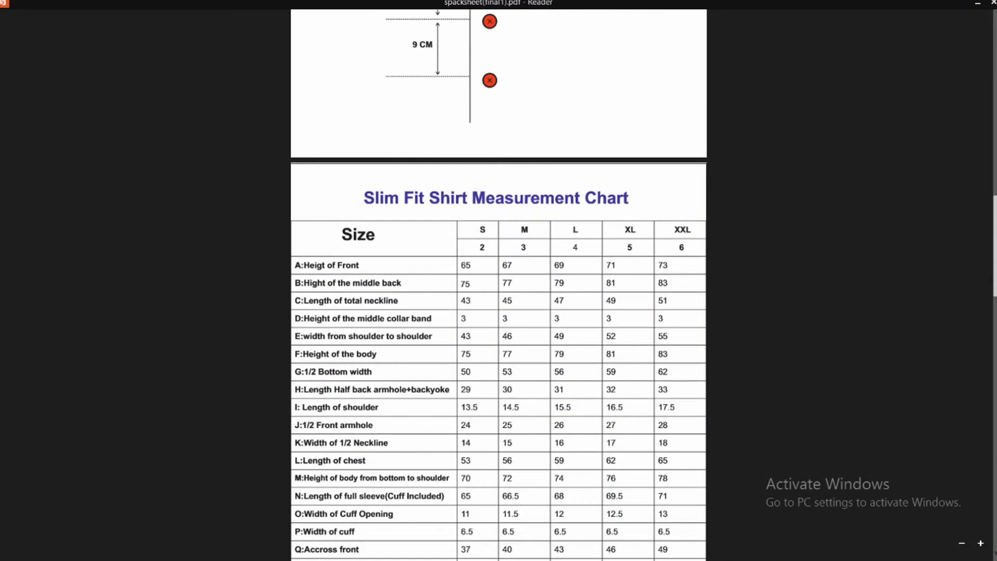
pyautogui.scroll(-10, 499, 281)
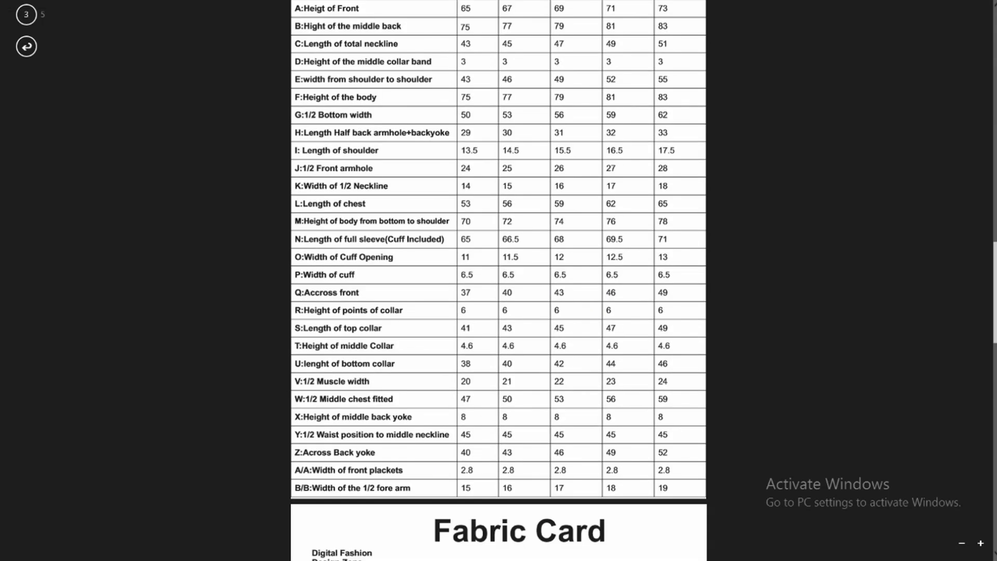
pyautogui.click(985, 4)
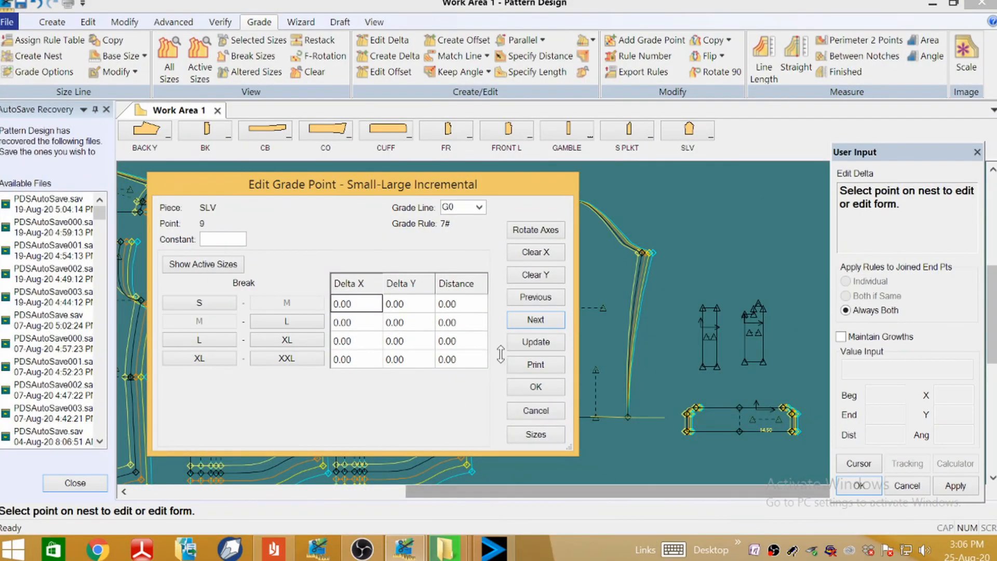
pyautogui.click(535, 253)
pyautogui.write('0')
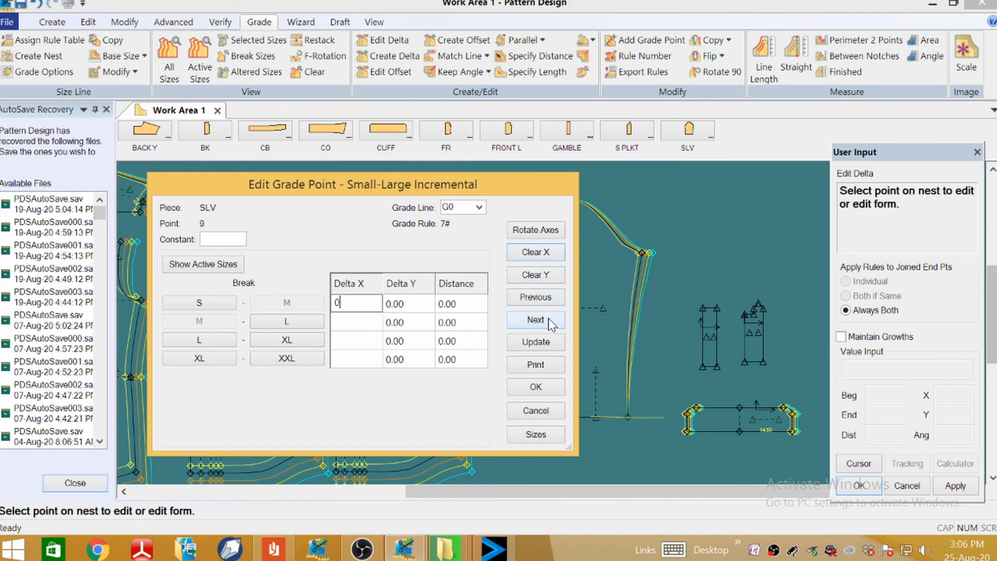
pyautogui.press('Return')
pyautogui.click(550, 344)
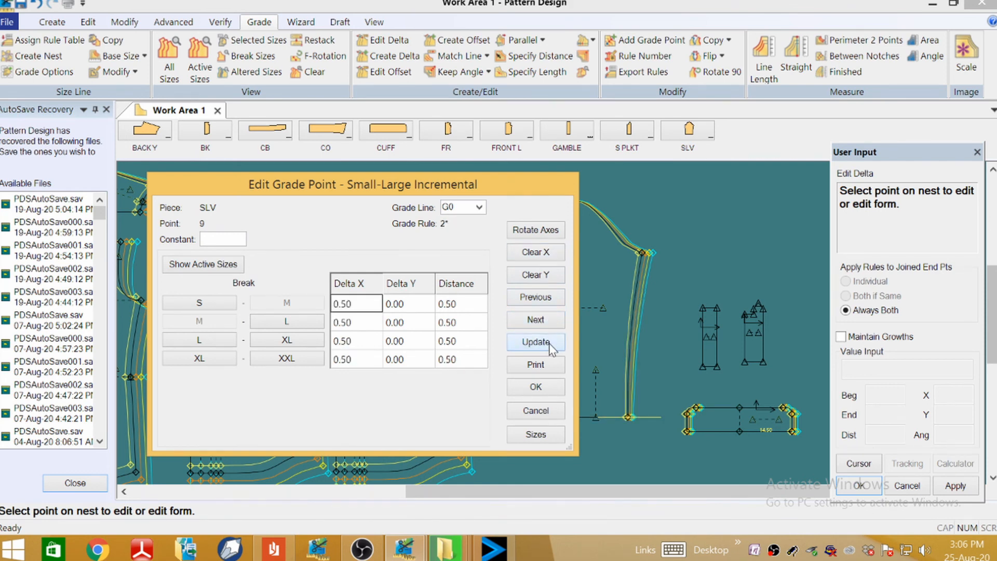
# Try setting Delta Y to 1.5 for all size breaks at the sleeve's lower right corner, checking the measurement chart.
pyautogui.click(541, 276)
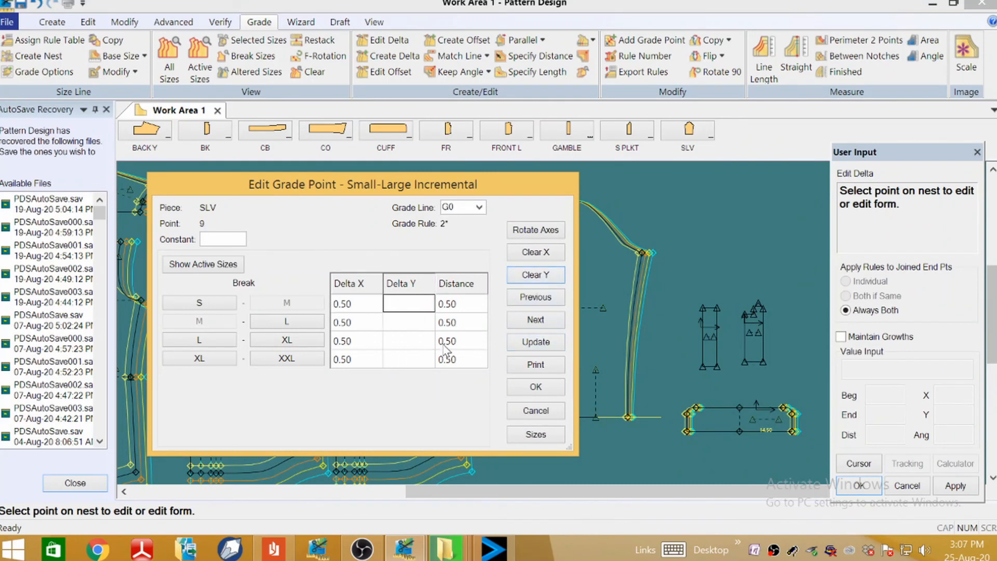
pyautogui.write('1.5')
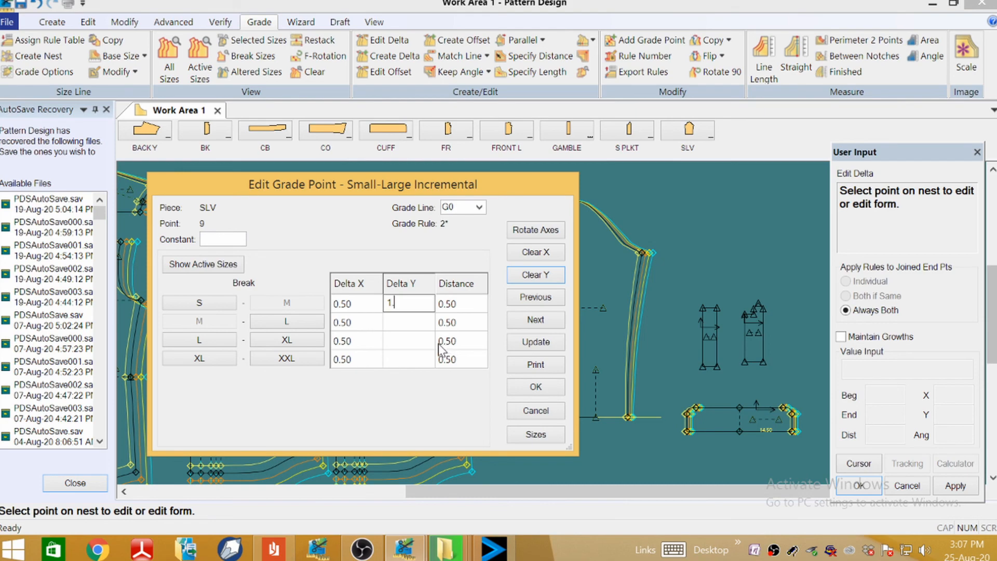
pyautogui.click(268, 550)
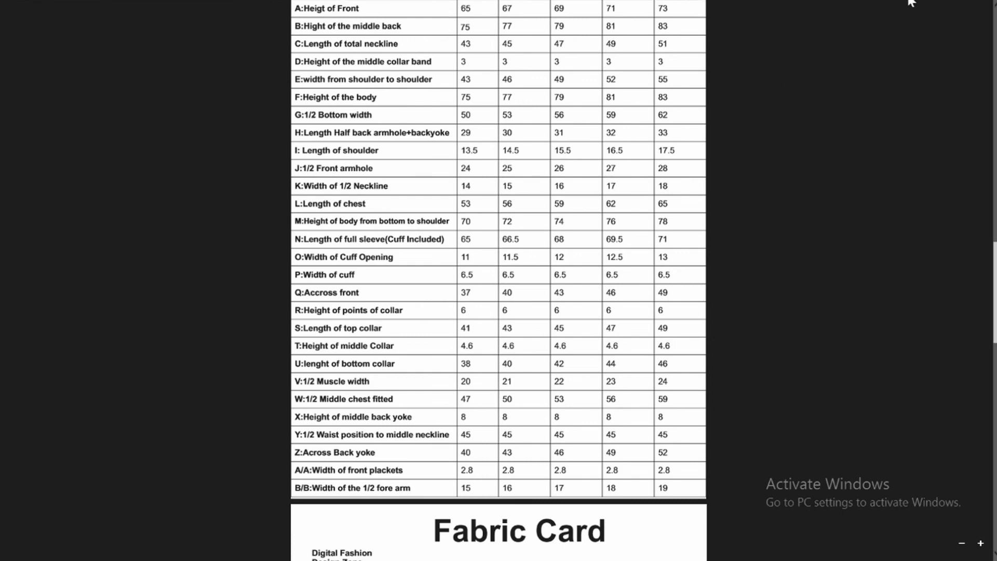
pyautogui.moveTo(987, 3)
pyautogui.click(977, 4)
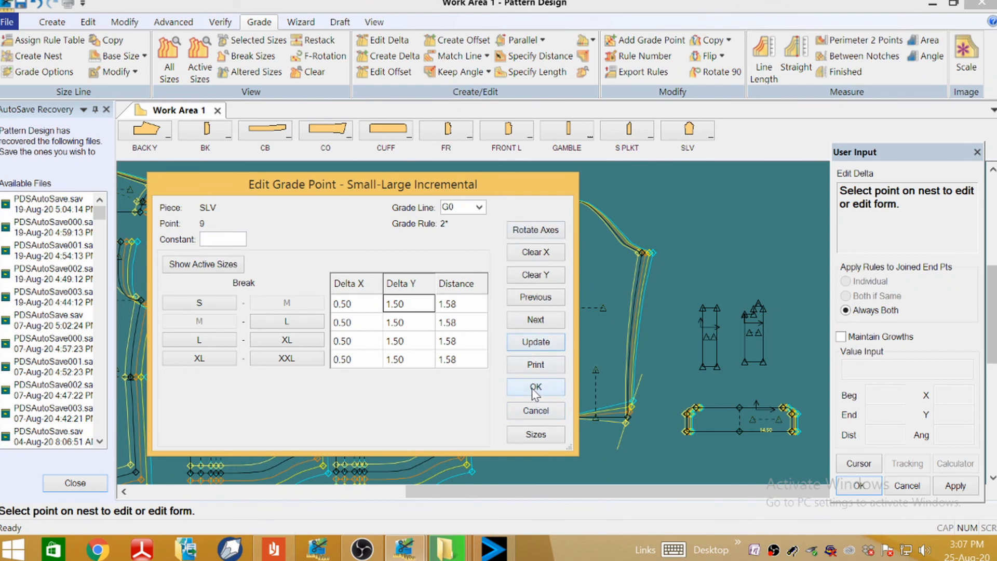
# Set Delta Y to -1.5 for all size breaks at the middle point of the sleeve's bottom edge.
pyautogui.moveTo(507, 188); pyautogui.dragTo(401, 183)
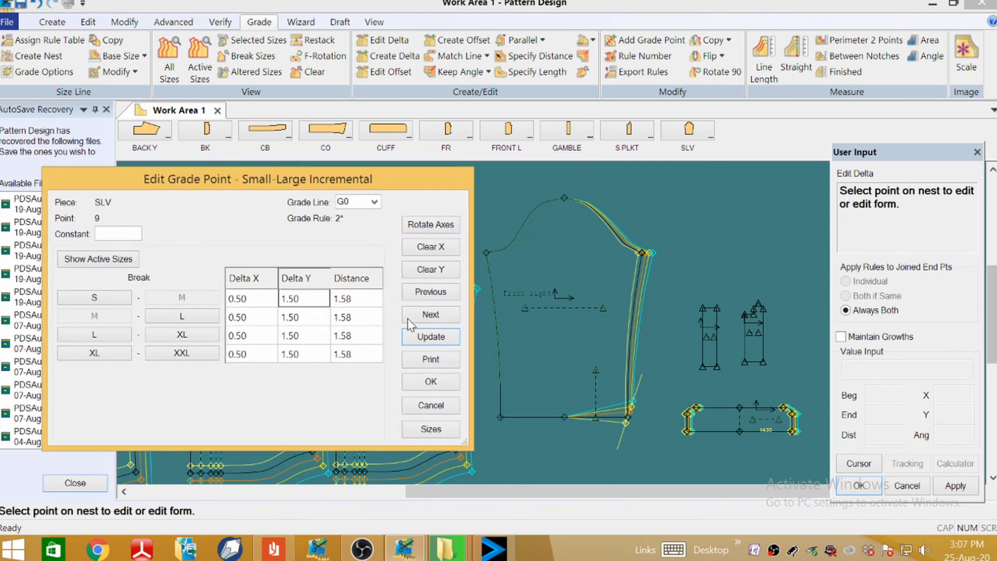
pyautogui.click(430, 316)
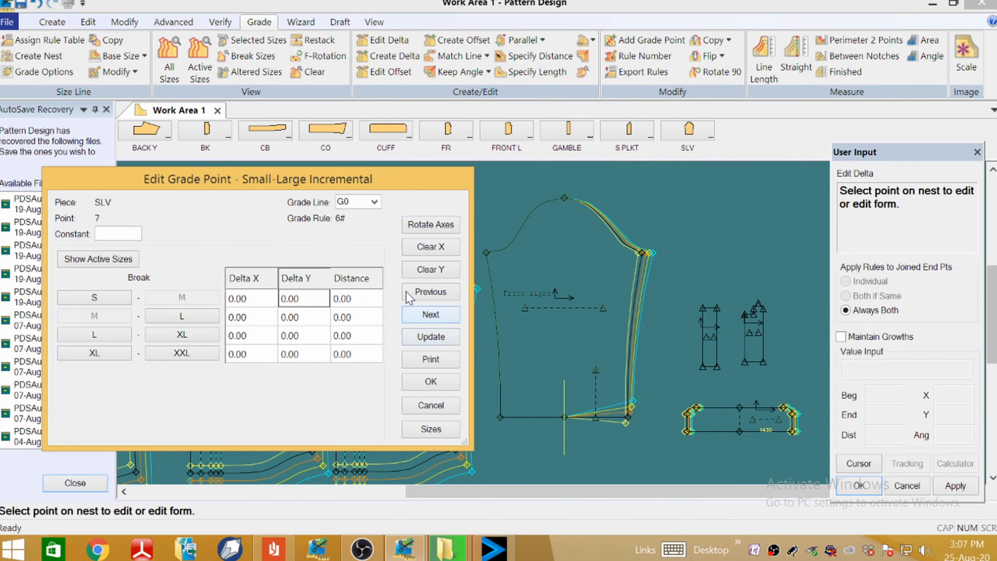
pyautogui.click(431, 271)
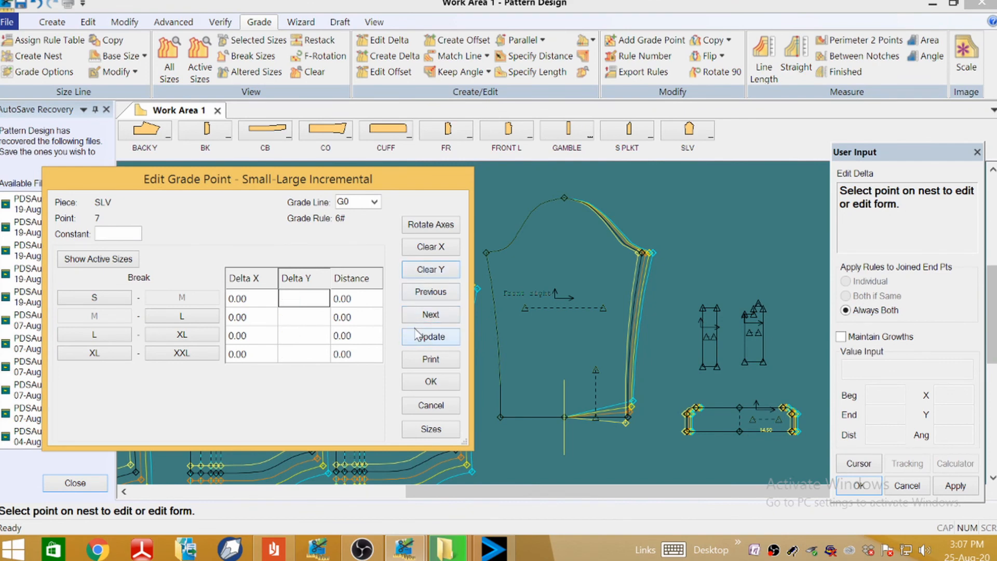
pyautogui.write('-1.5')
# Return to the sleeve's lower right corner and set its Delta Y to -1.5 for all size breaks.
pyautogui.click(431, 293)
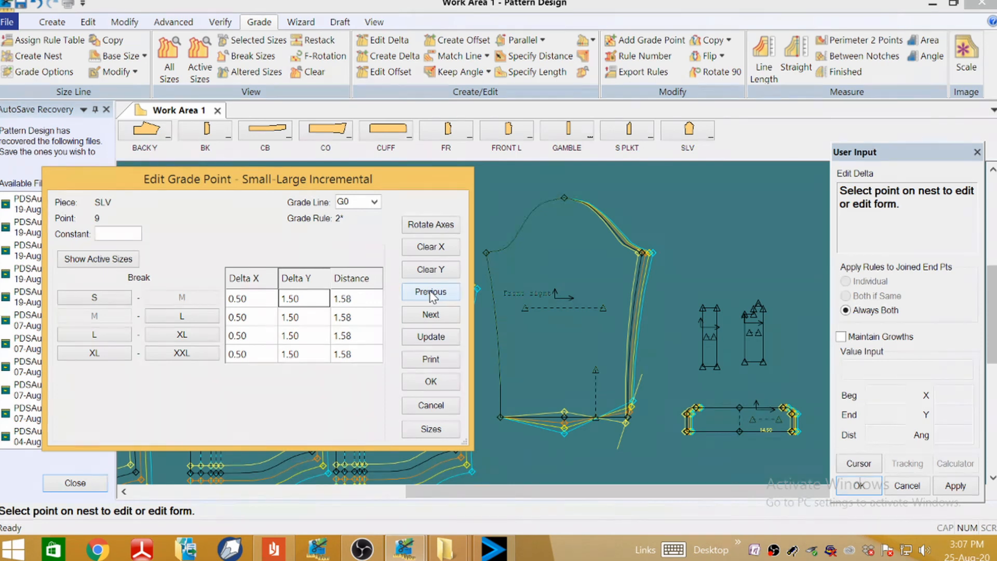
pyautogui.click(430, 269)
pyautogui.click(317, 305)
pyautogui.write('-')
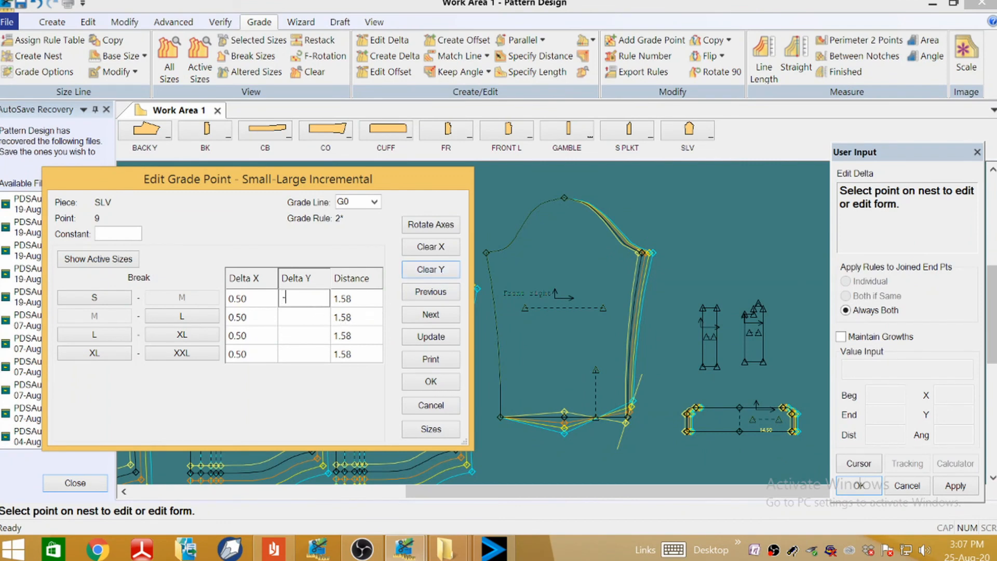
pyautogui.write('1.50')
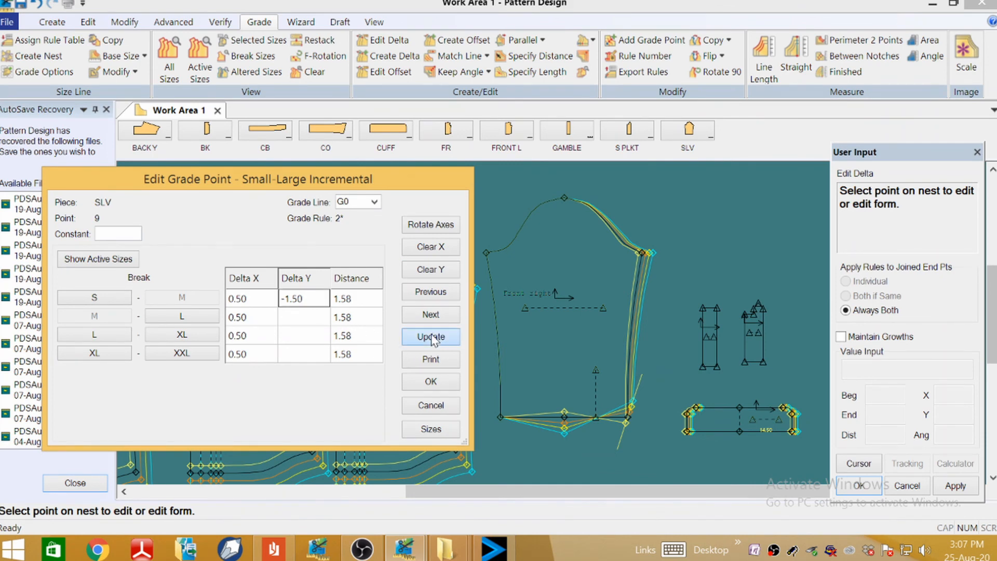
pyautogui.click(431, 337)
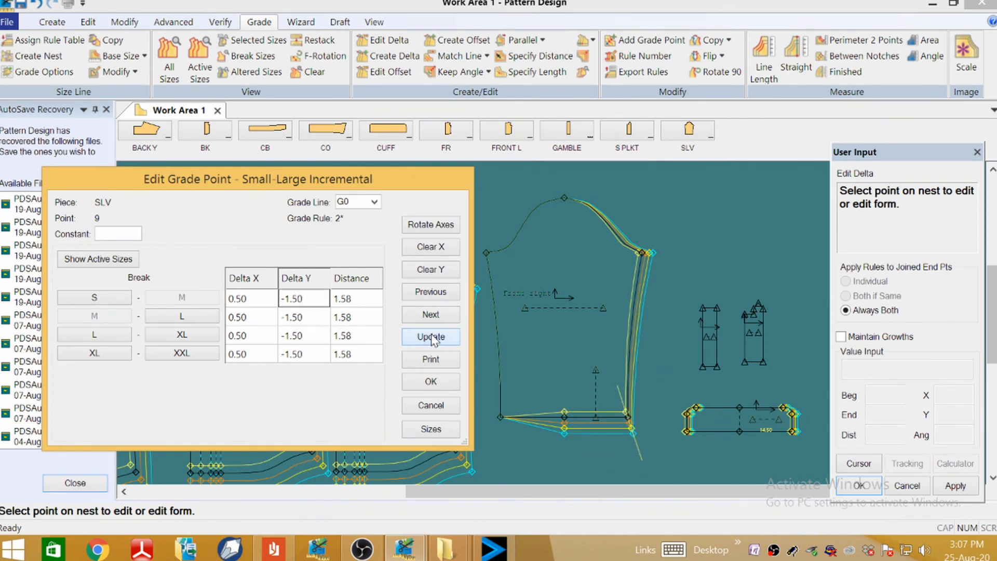
# Re-enter -1.5 as Delta Y for all size breaks at the middle point of the sleeve's bottom edge.
pyautogui.click(431, 316)
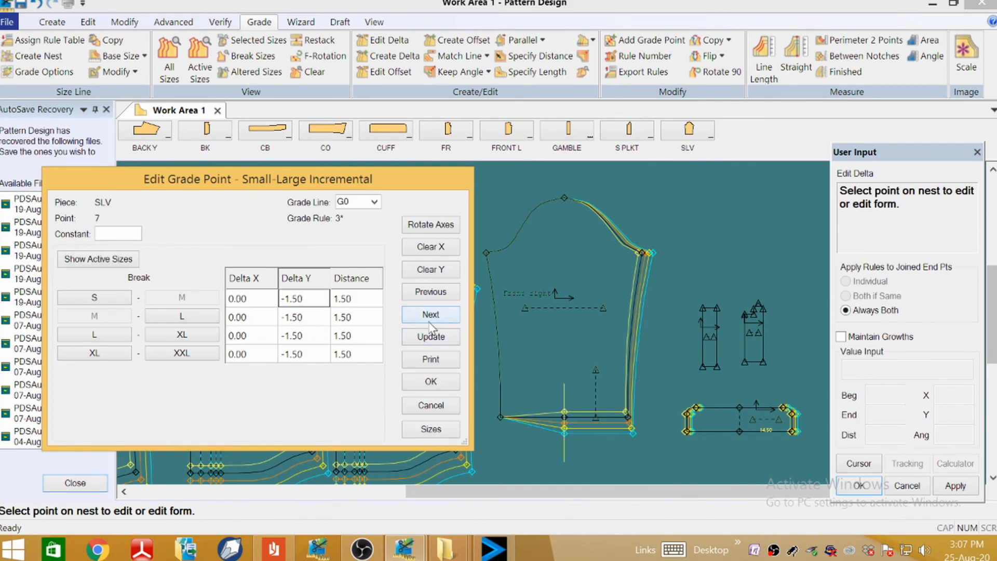
pyautogui.click(432, 270)
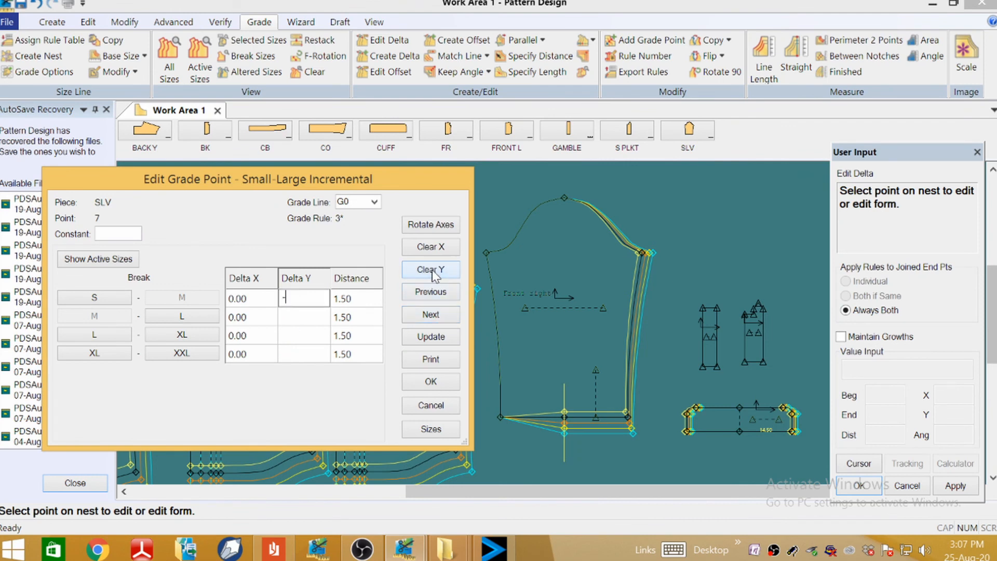
pyautogui.write('-1.50')
pyautogui.click(428, 340)
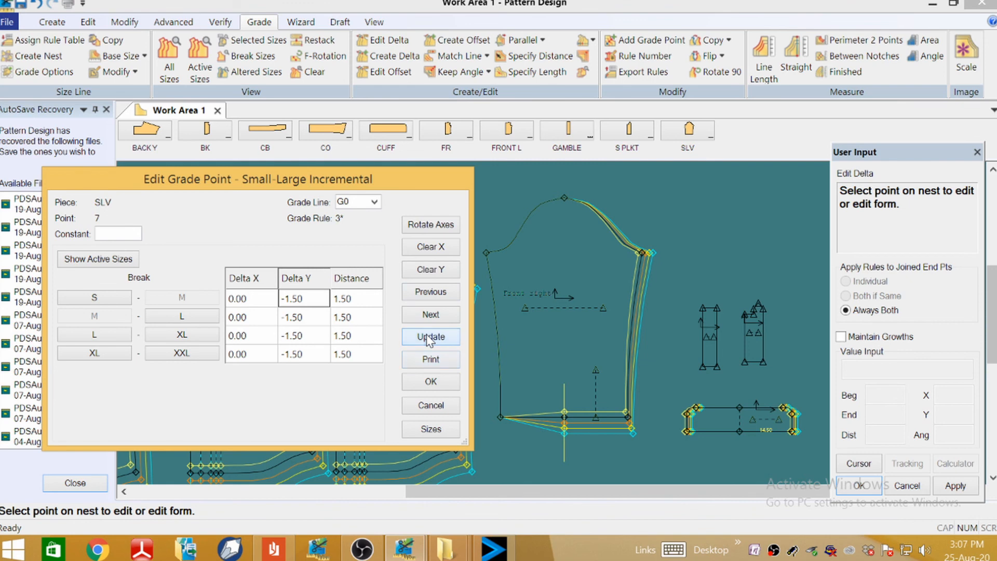
# Clear the Delta X values at the sleeve's lower left corner and enter -0.5 as Delta X.
pyautogui.click(429, 318)
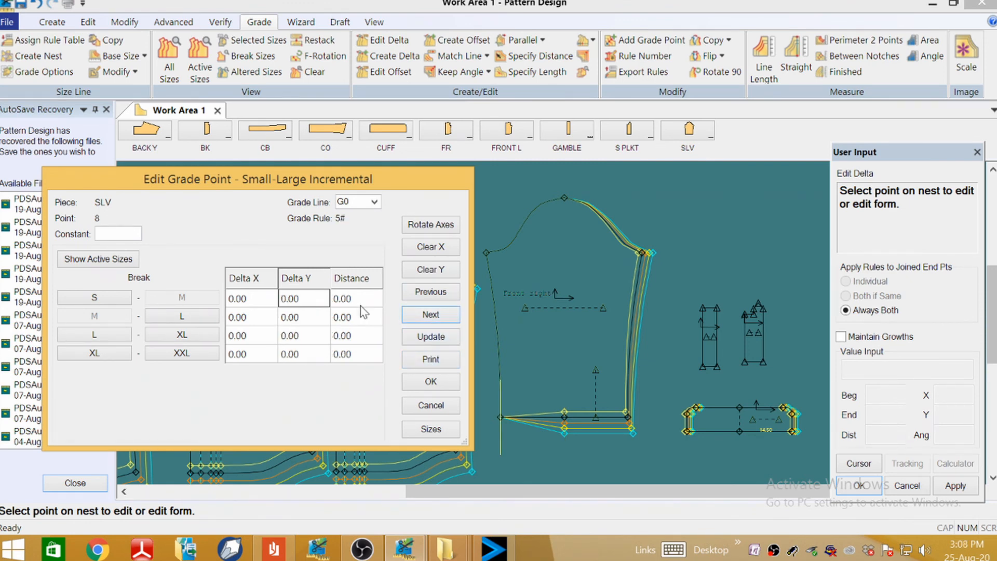
pyautogui.click(422, 252)
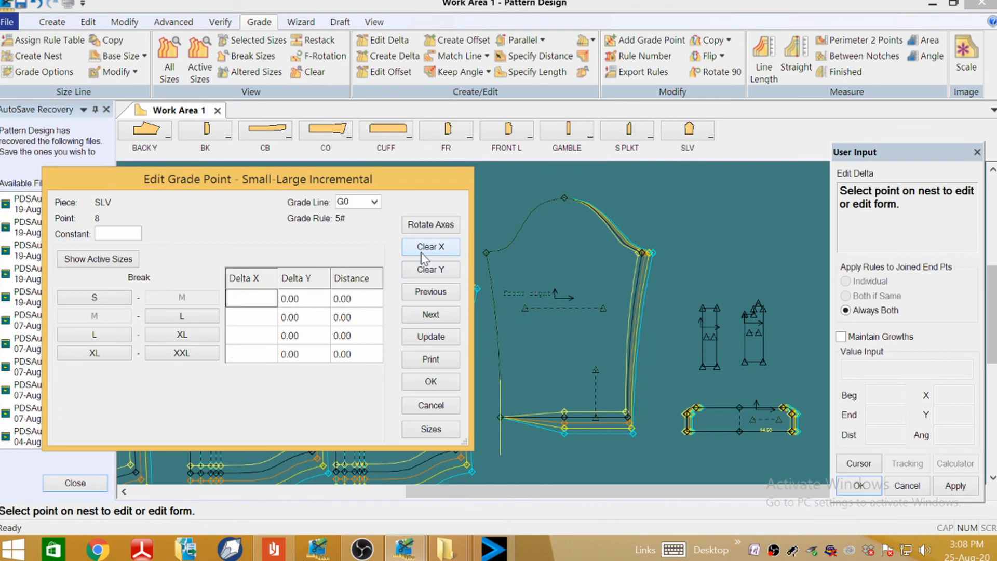
pyautogui.write('-0.5')
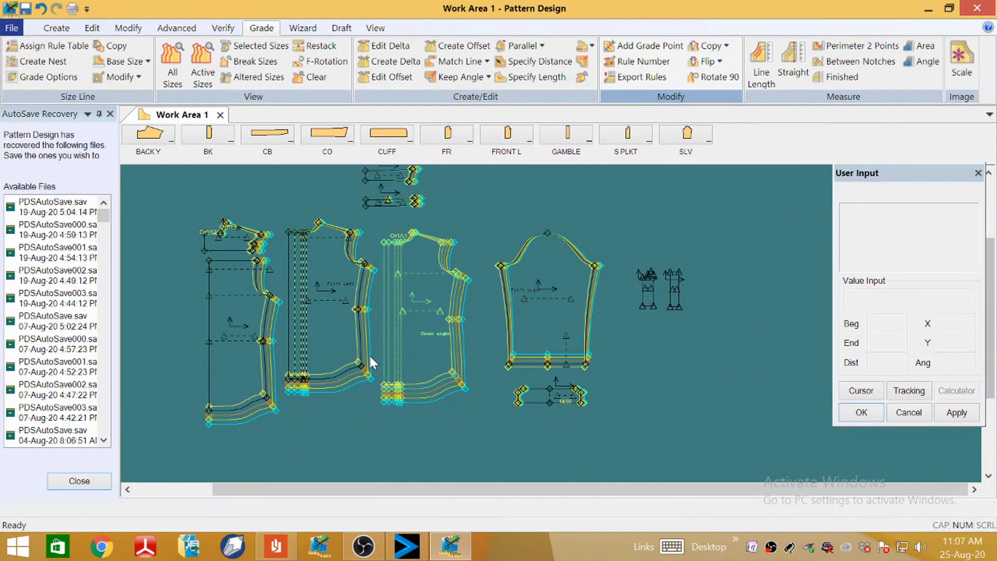
# Examine the nested sizes across all the shirt pieces, including the sleeve, and the two small placket pieces beside it.
pyautogui.scroll(2, 369, 354)
pyautogui.scroll(-4, 437, 301)
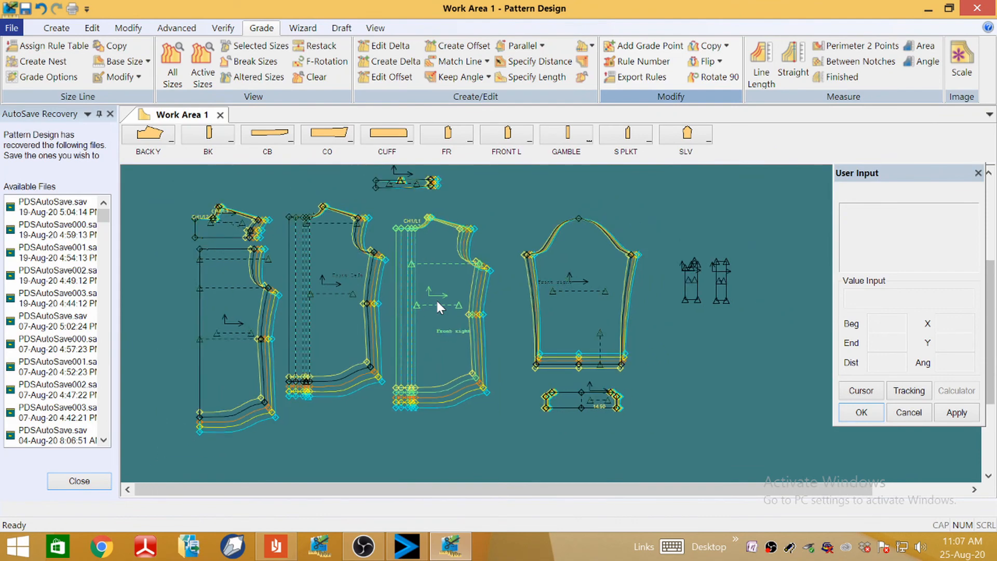
pyautogui.scroll(3, 398, 241)
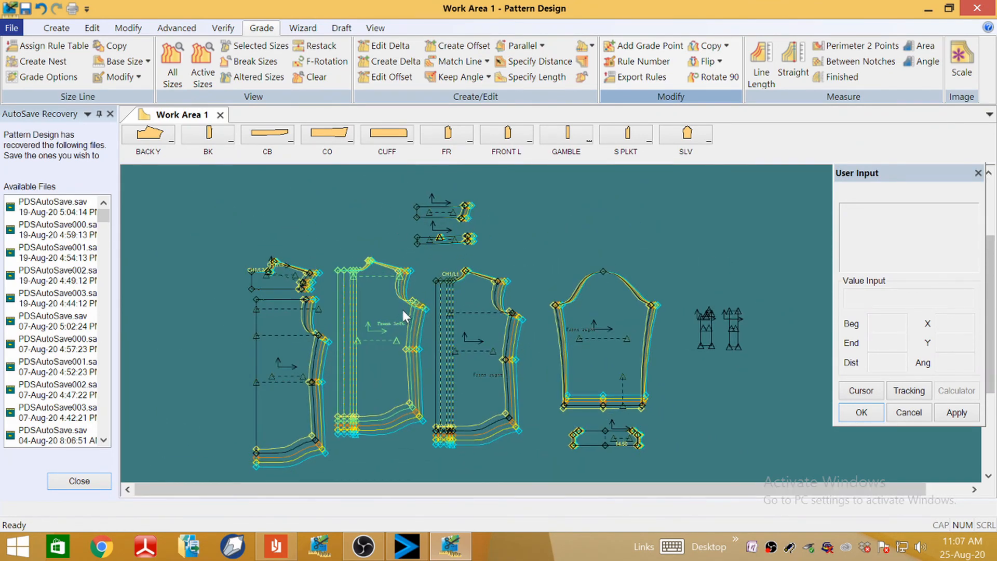
pyautogui.scroll(1, 404, 309)
pyautogui.scroll(-3, 403, 270)
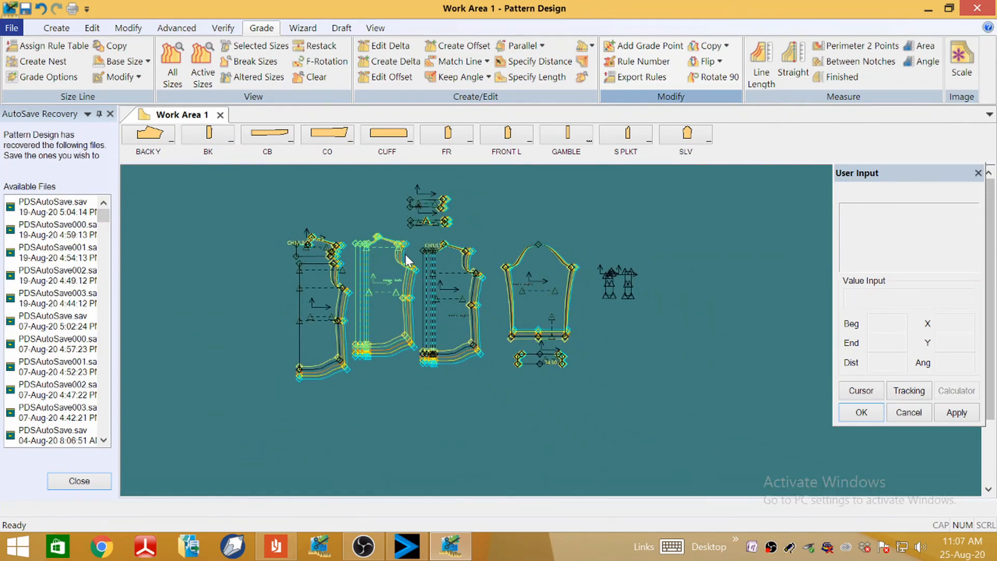
pyautogui.scroll(3, 675, 313)
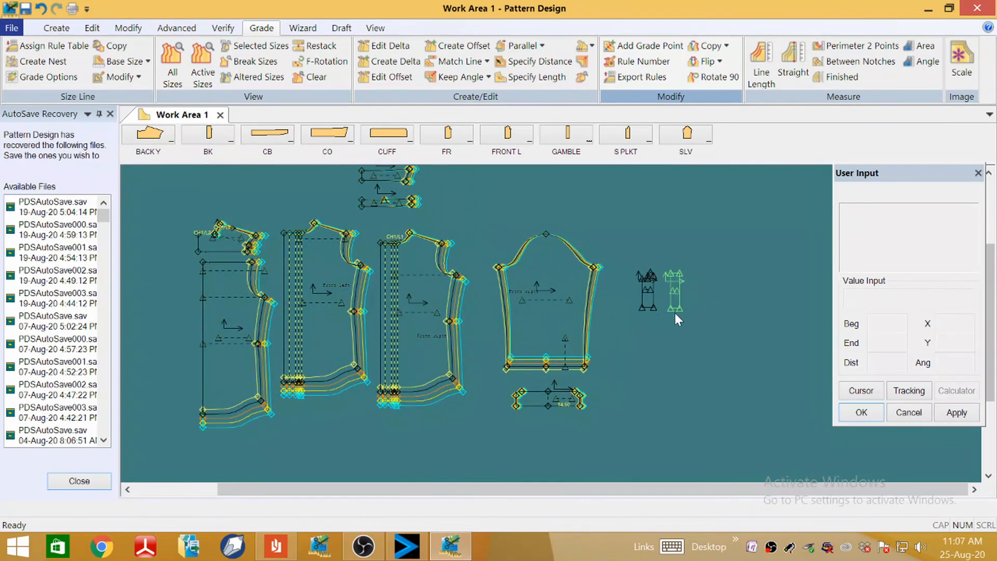
pyautogui.scroll(3, 616, 282)
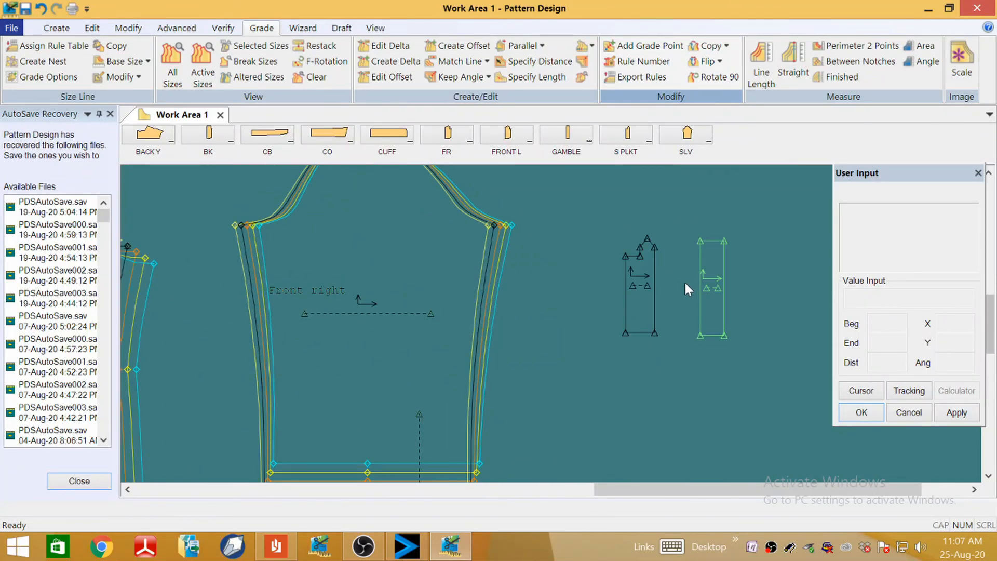
pyautogui.scroll(-6, 685, 283)
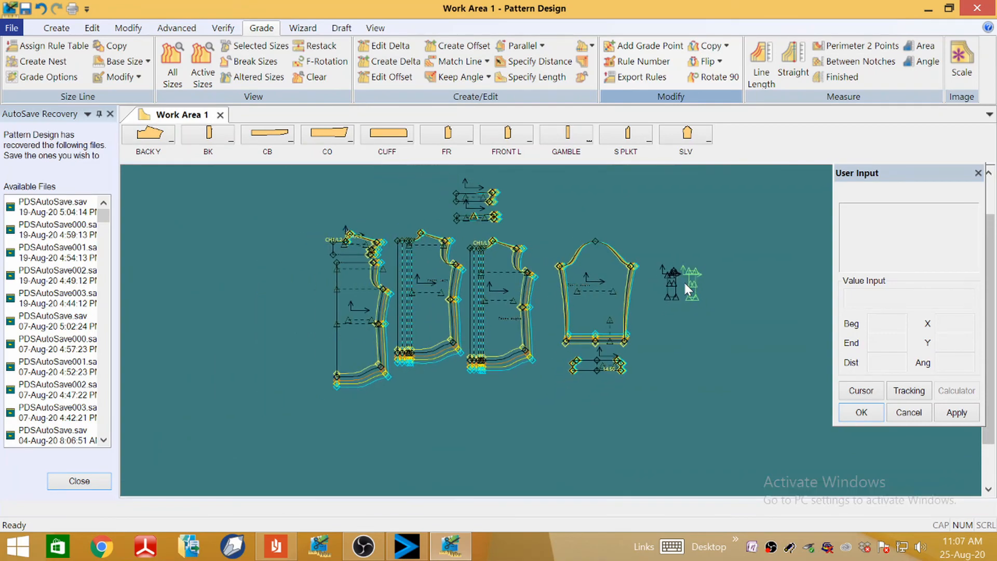